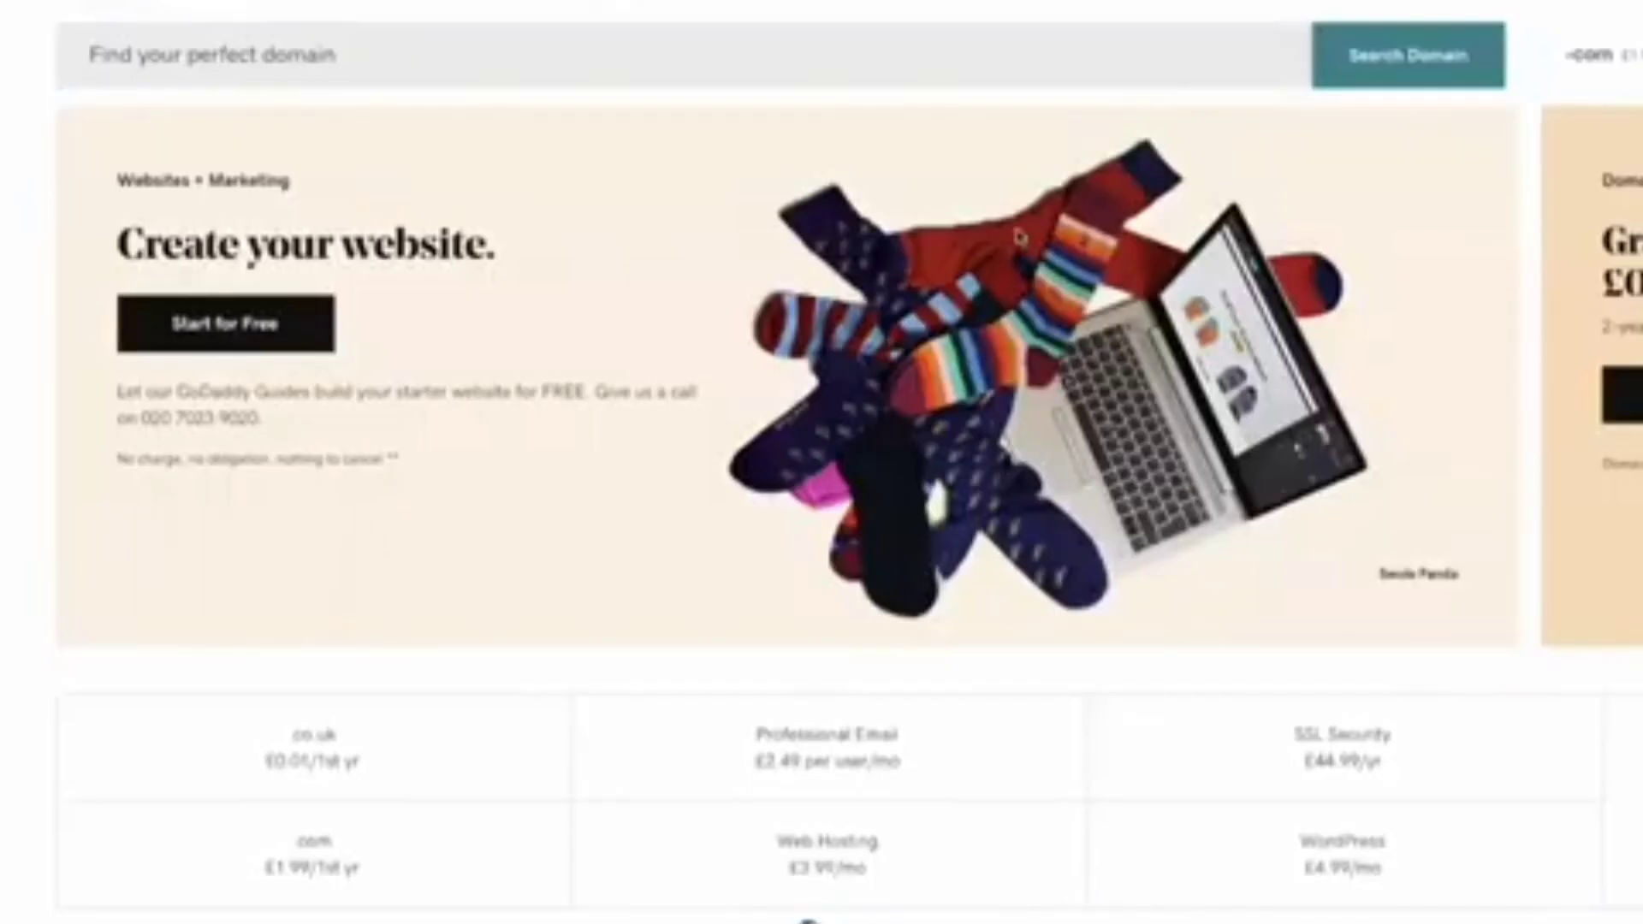
scroll(1019, 237, down, 2)
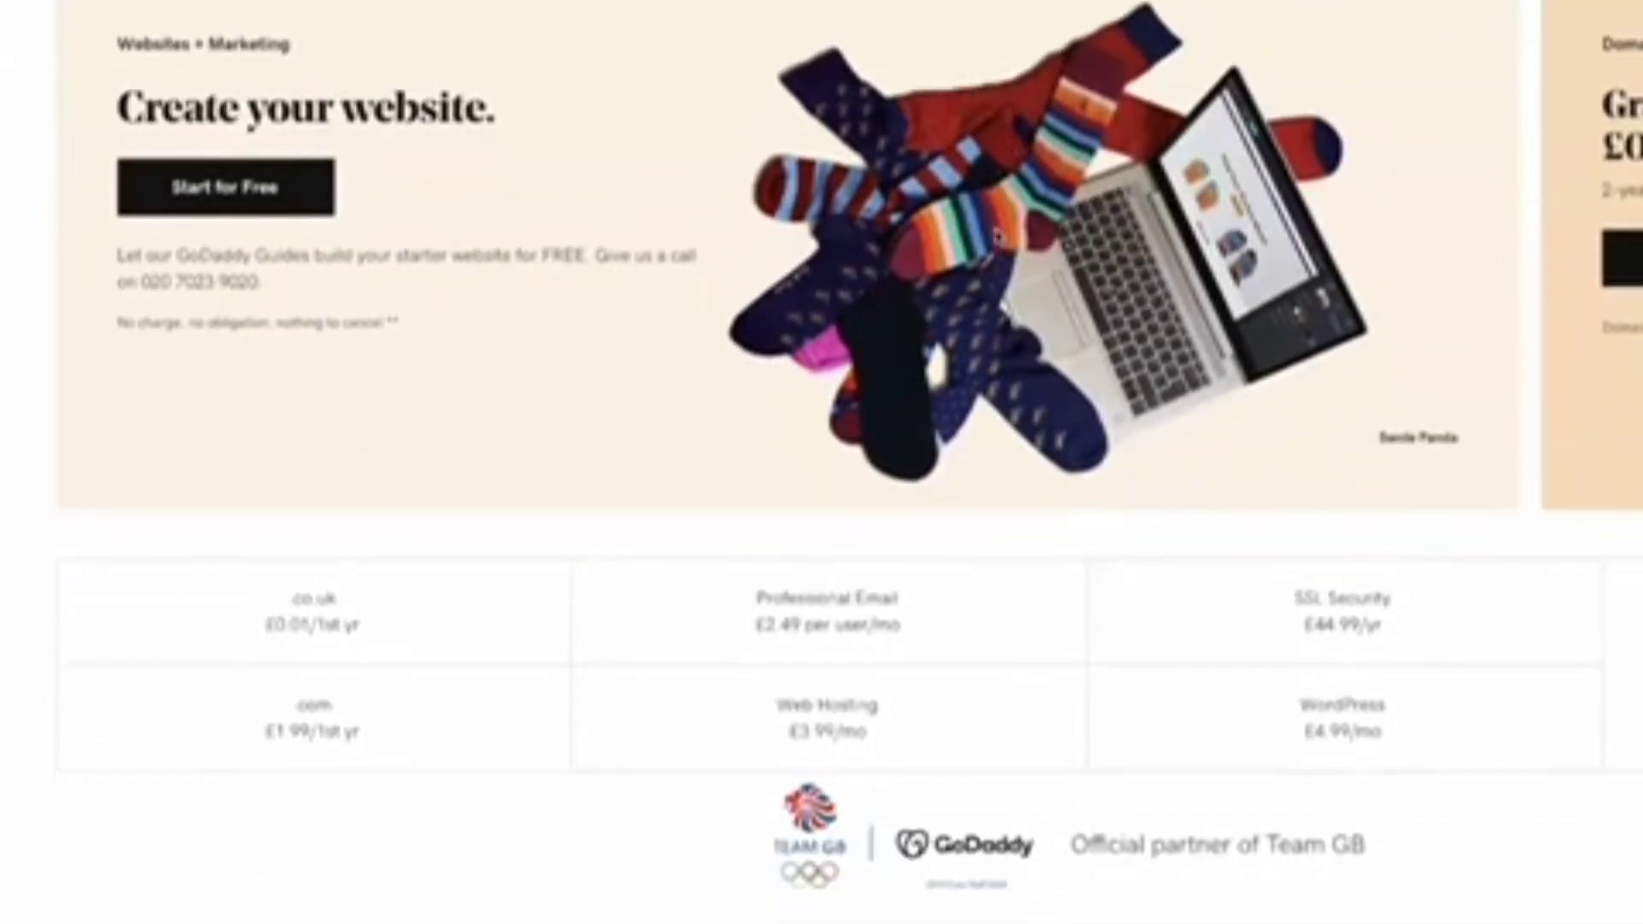
scroll(997, 237, up, 1)
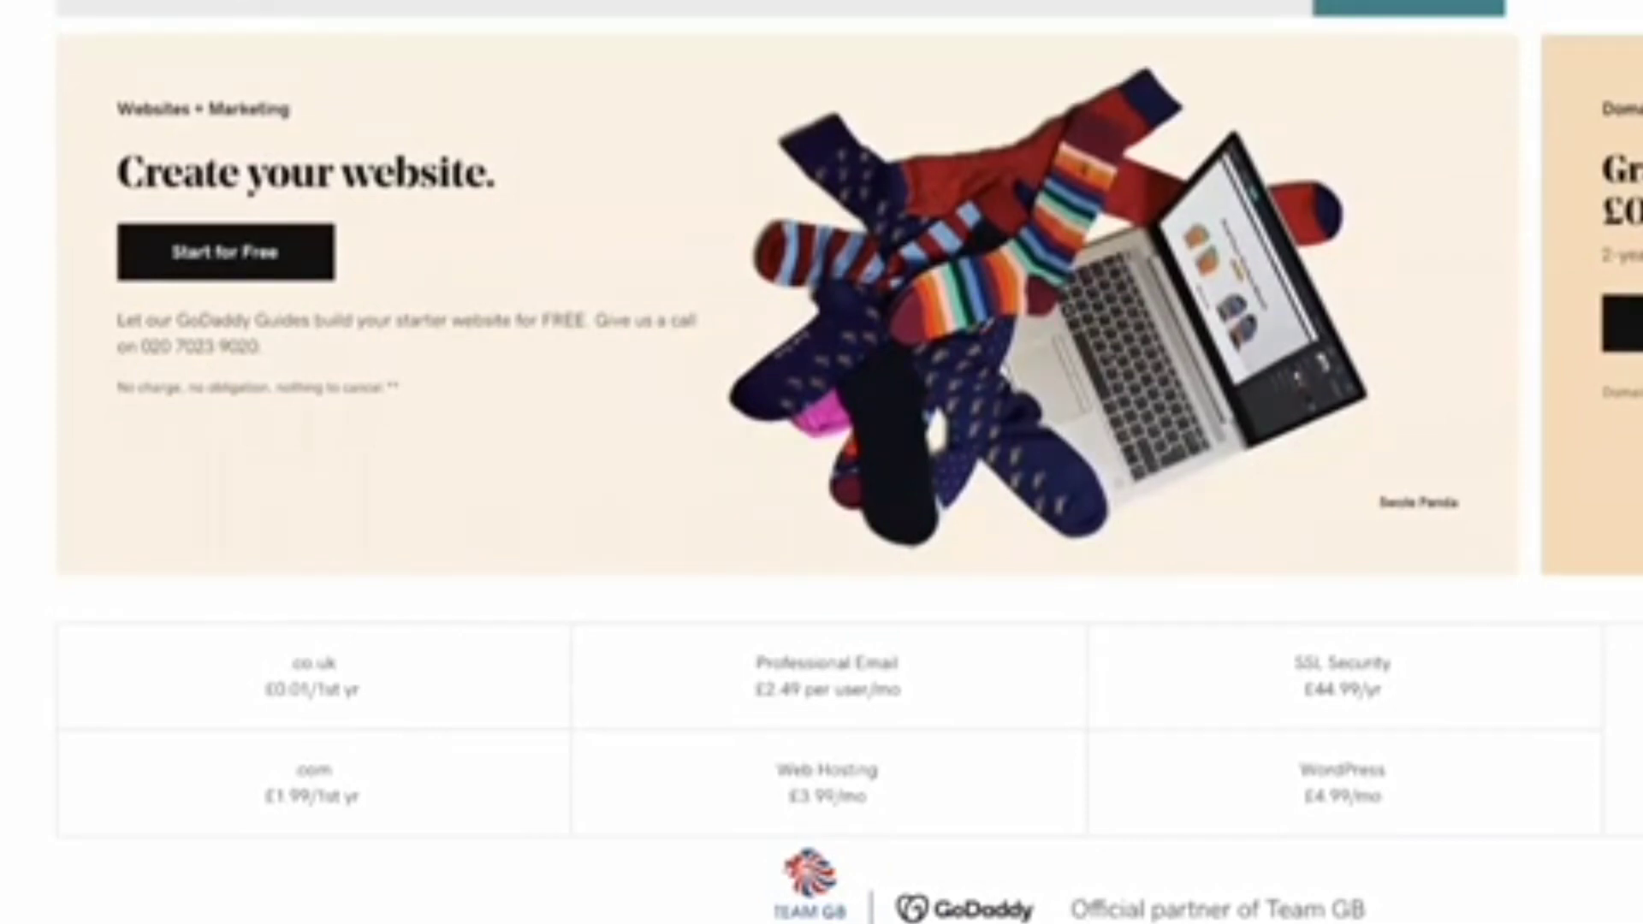
scroll(821, 462, down, 1)
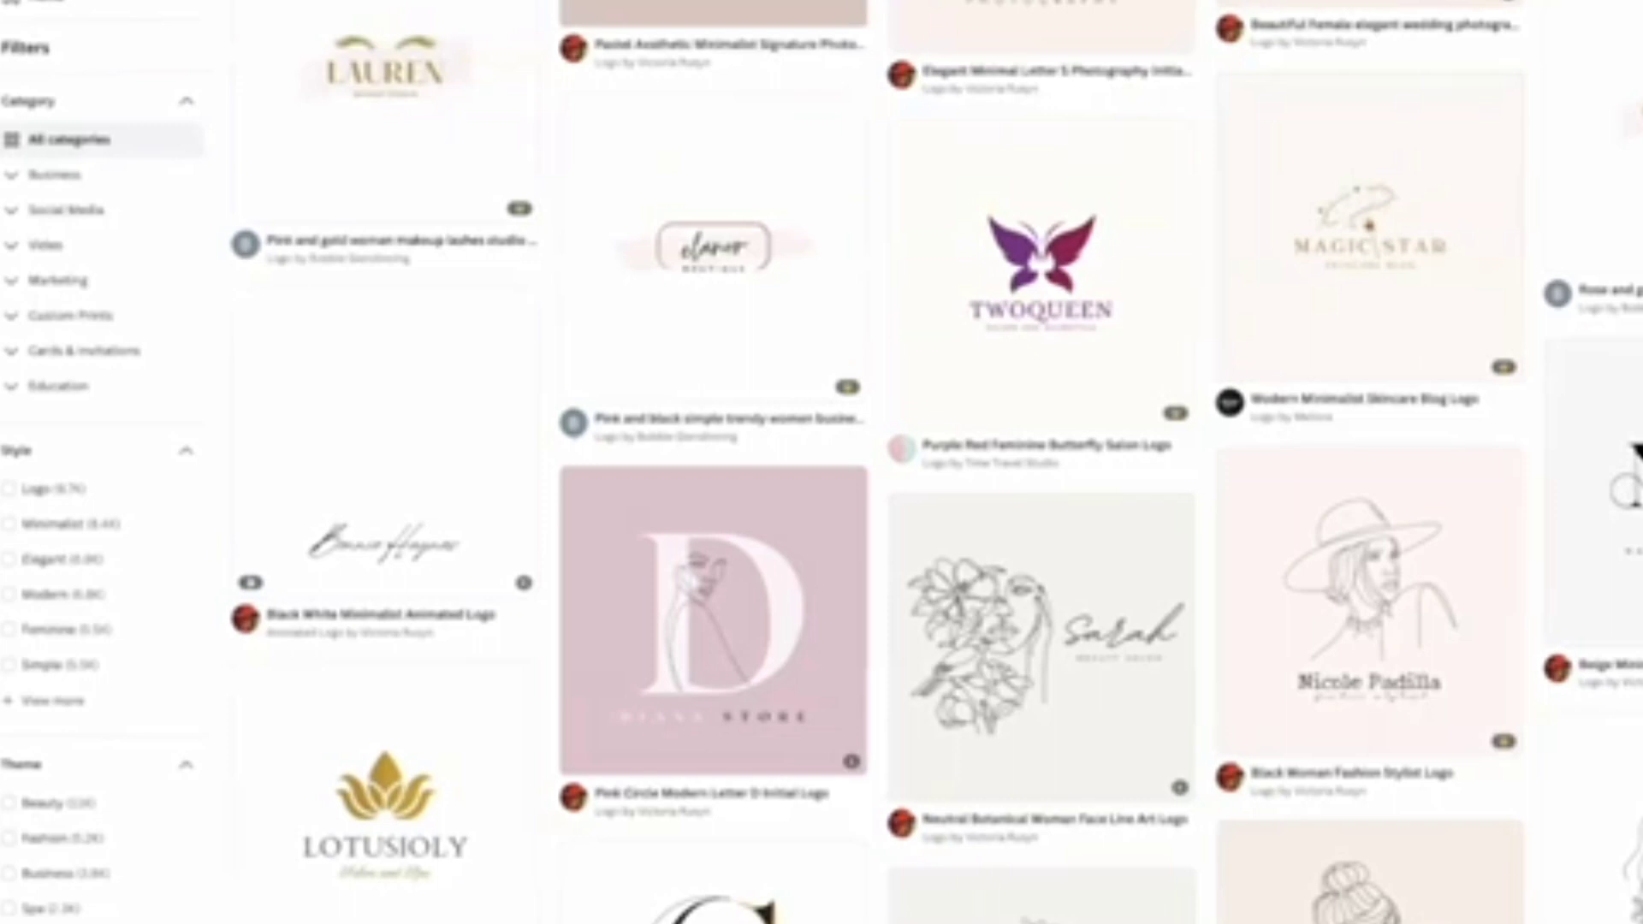
Customize the beige minimalist beauty woman logo template in Canva, replacing its name text with BodyOdy
mouse_move(848, 162)
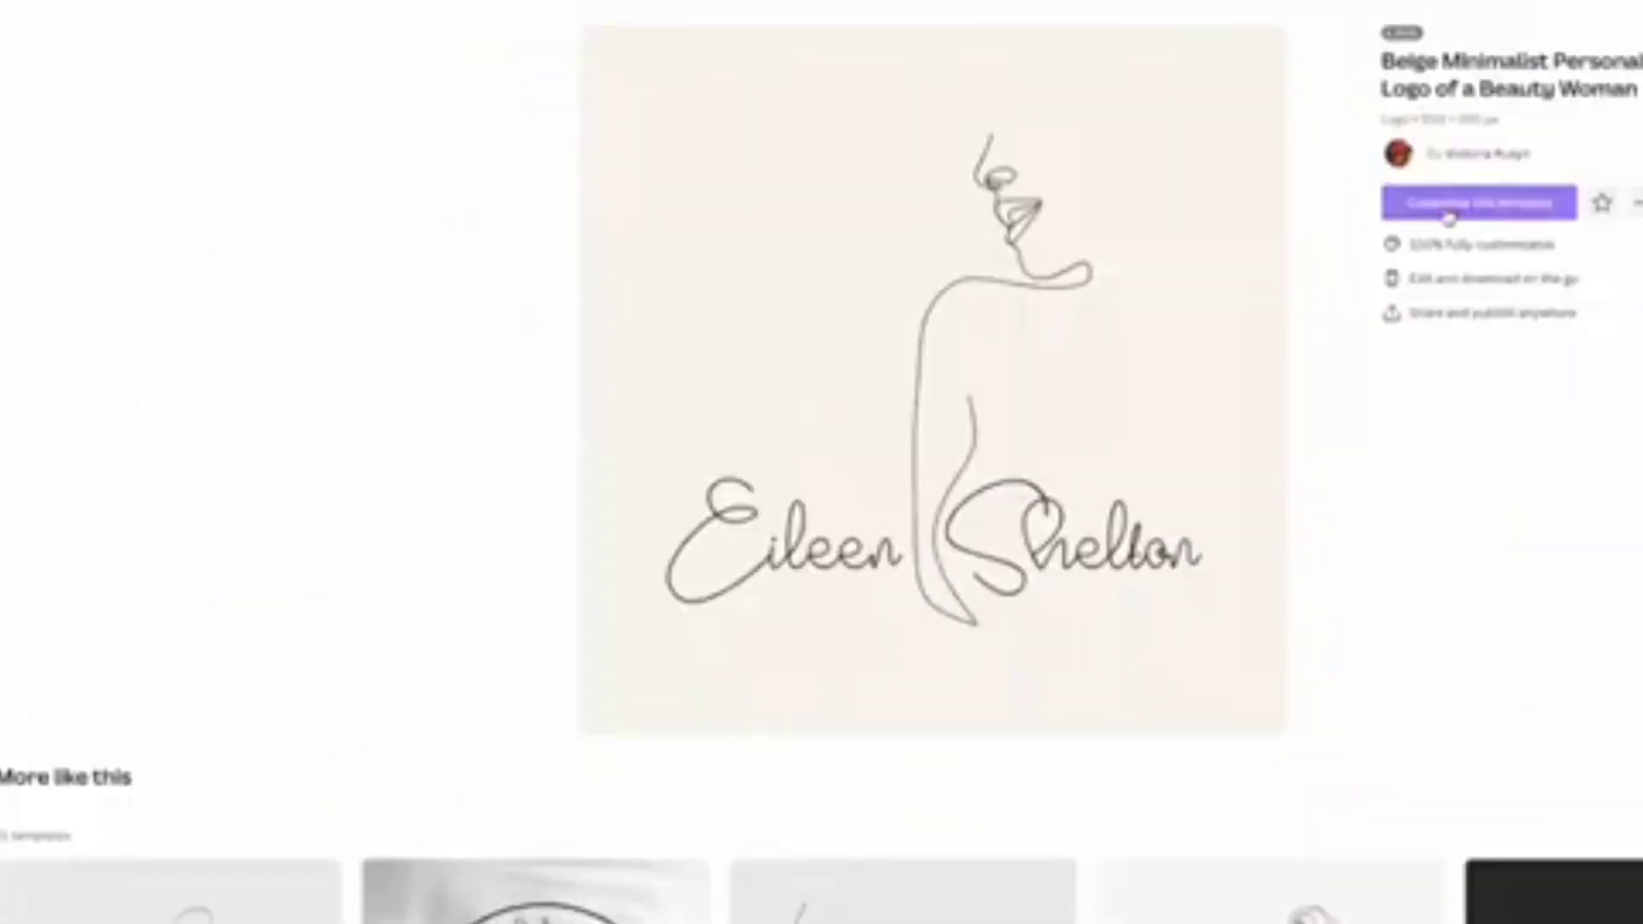
click(1447, 214)
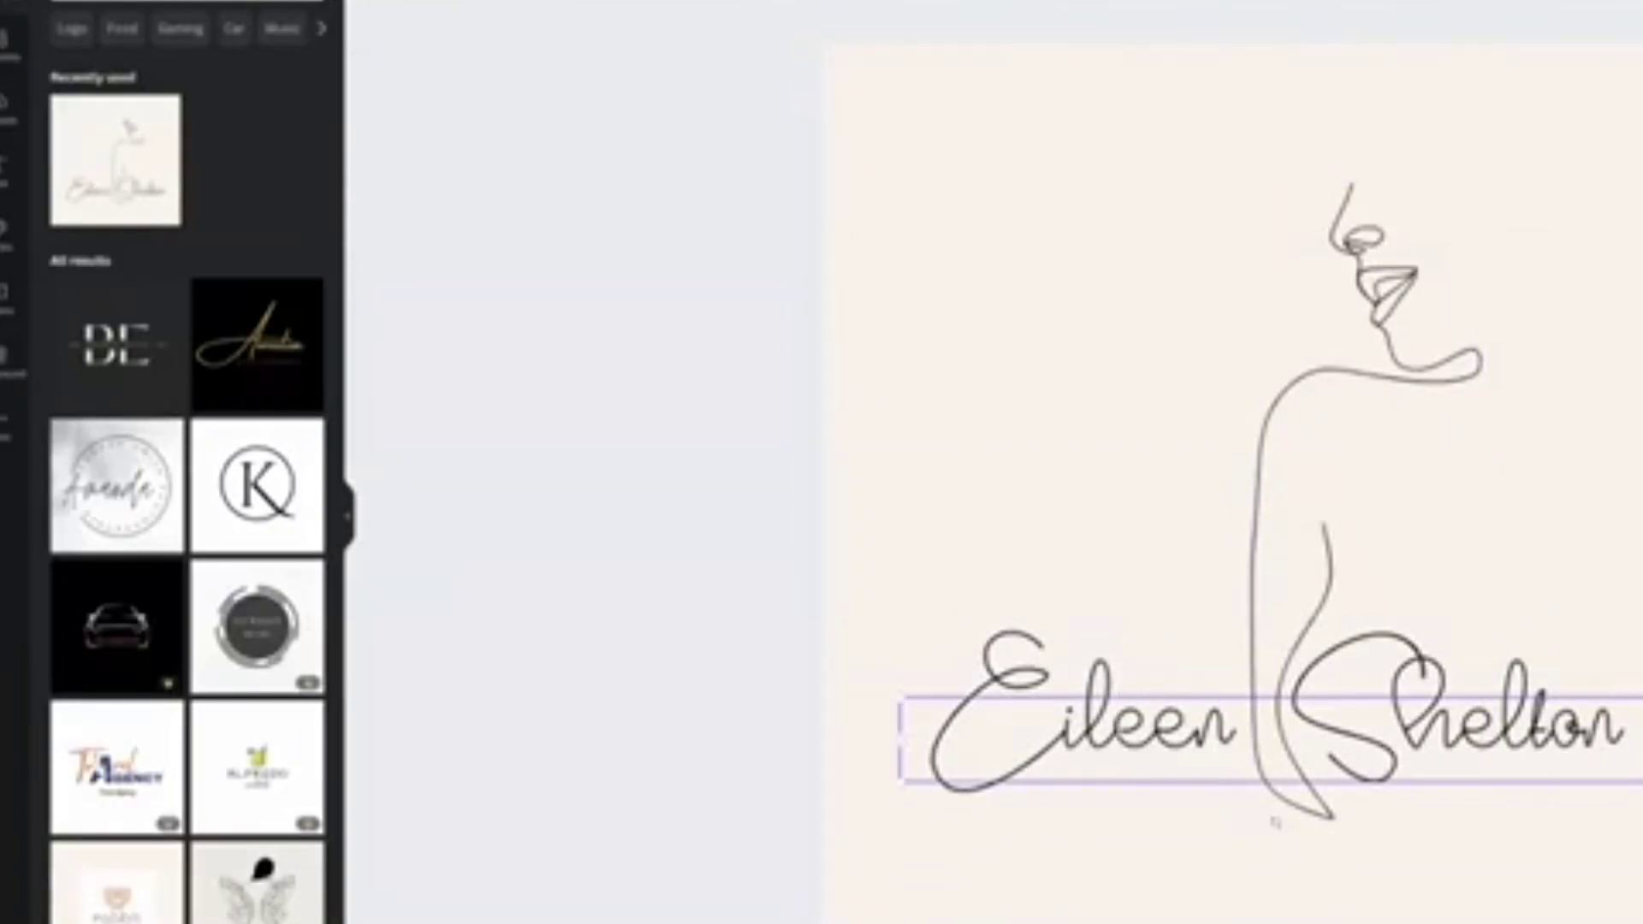
double_click(1120, 732)
key(ctrl+a)
text(Bo)
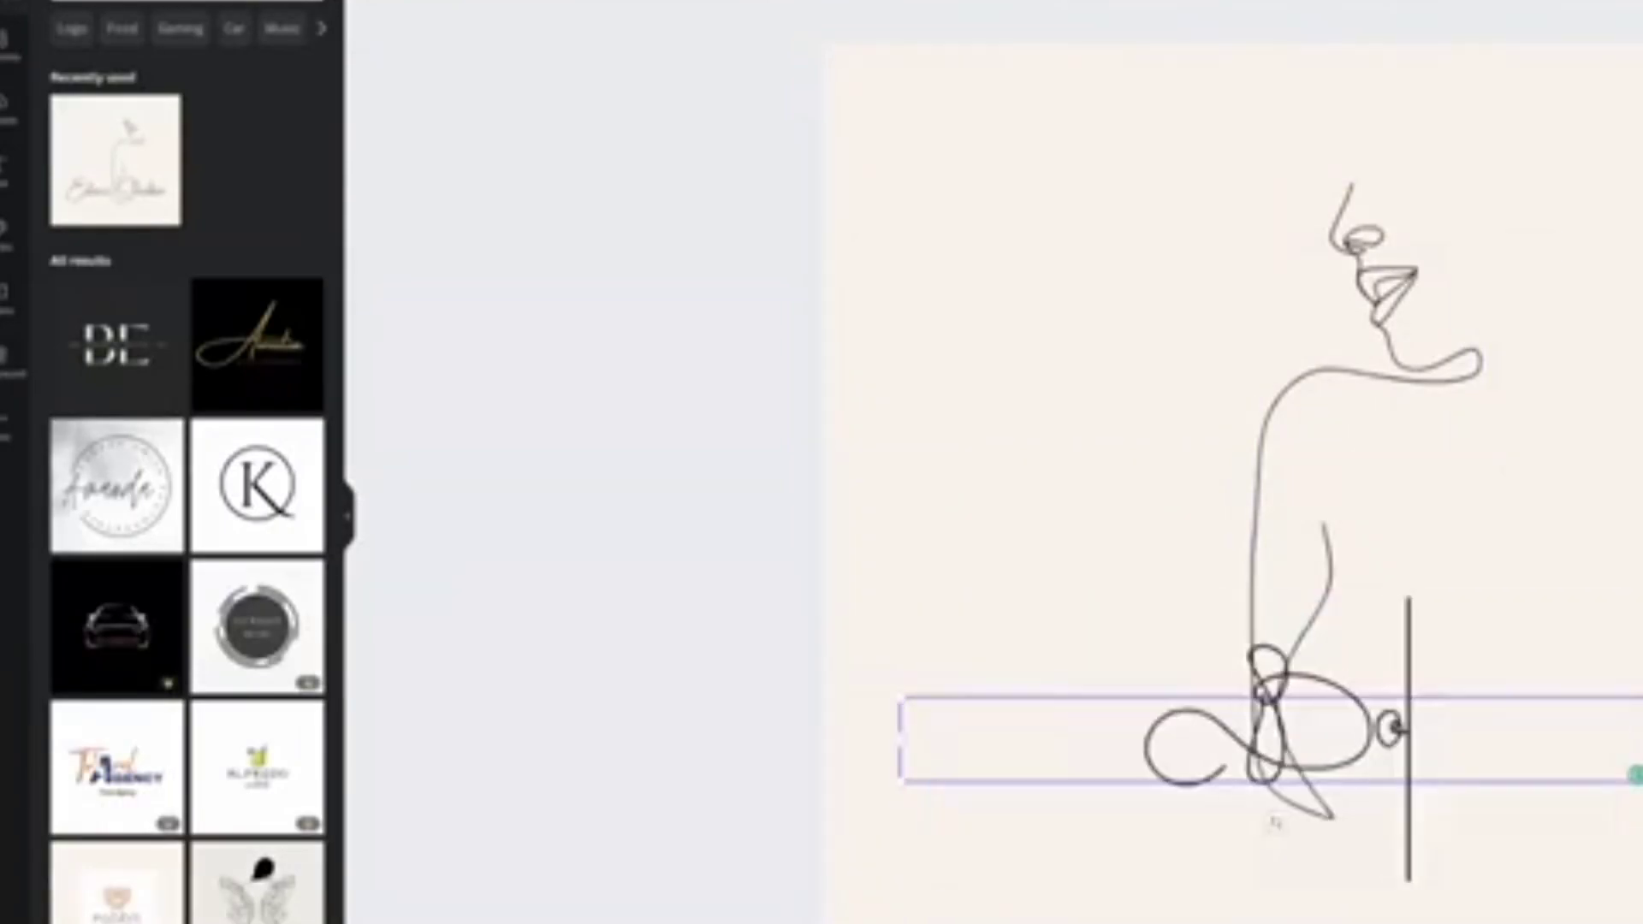
text(dyOdy)
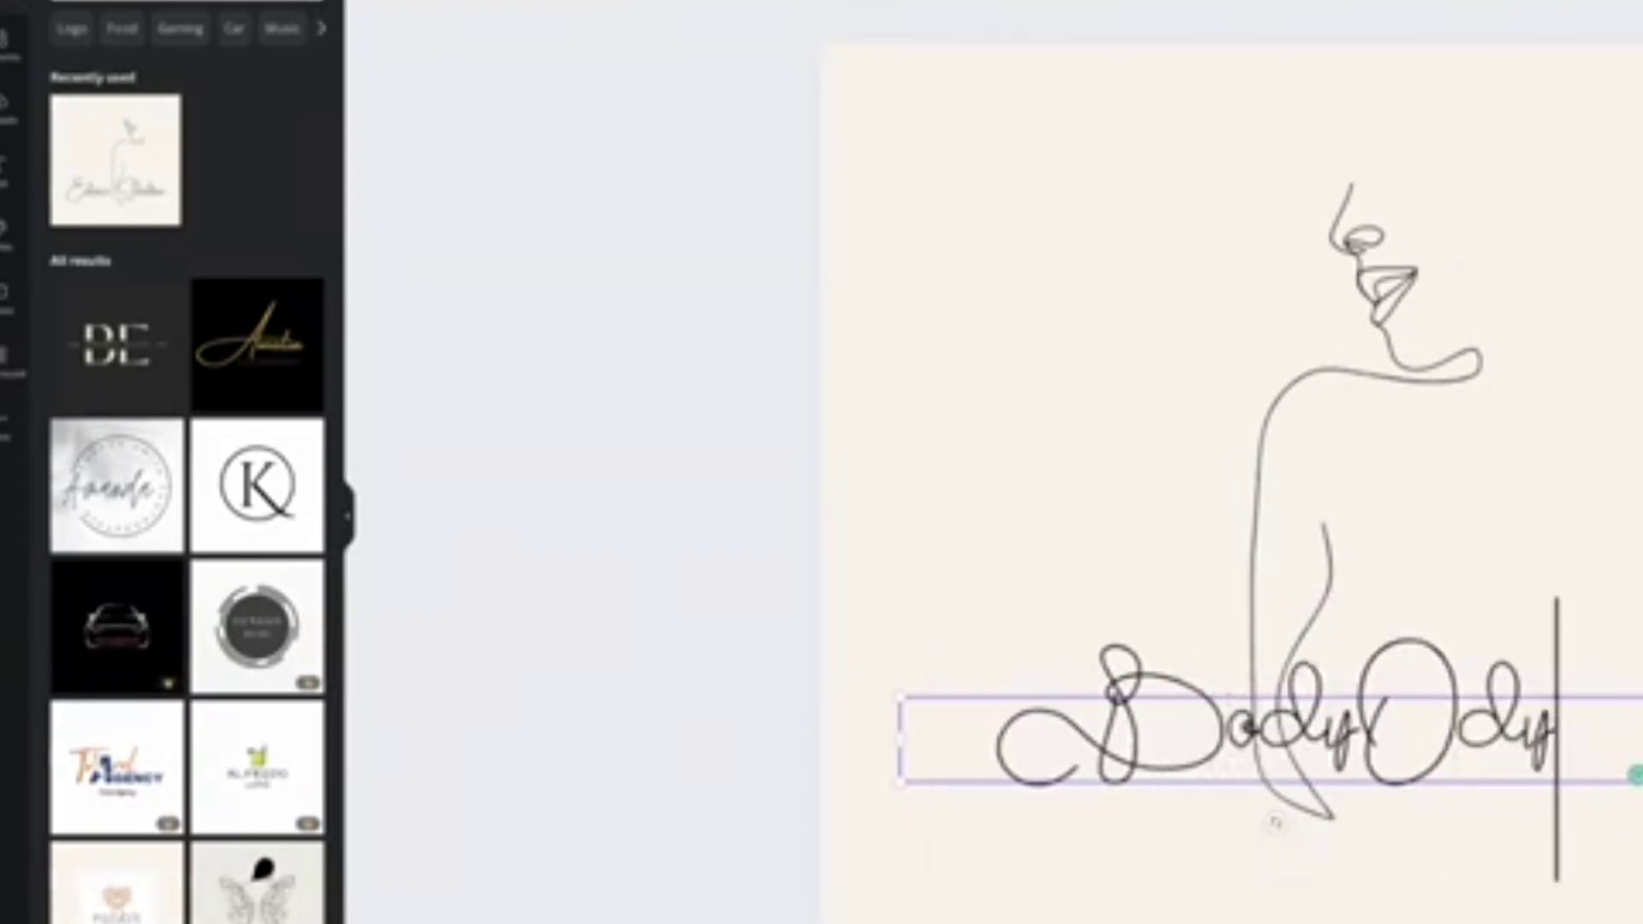
click(616, 479)
Add a subheading to the logo containing the creator byline
click(5, 171)
click(130, 121)
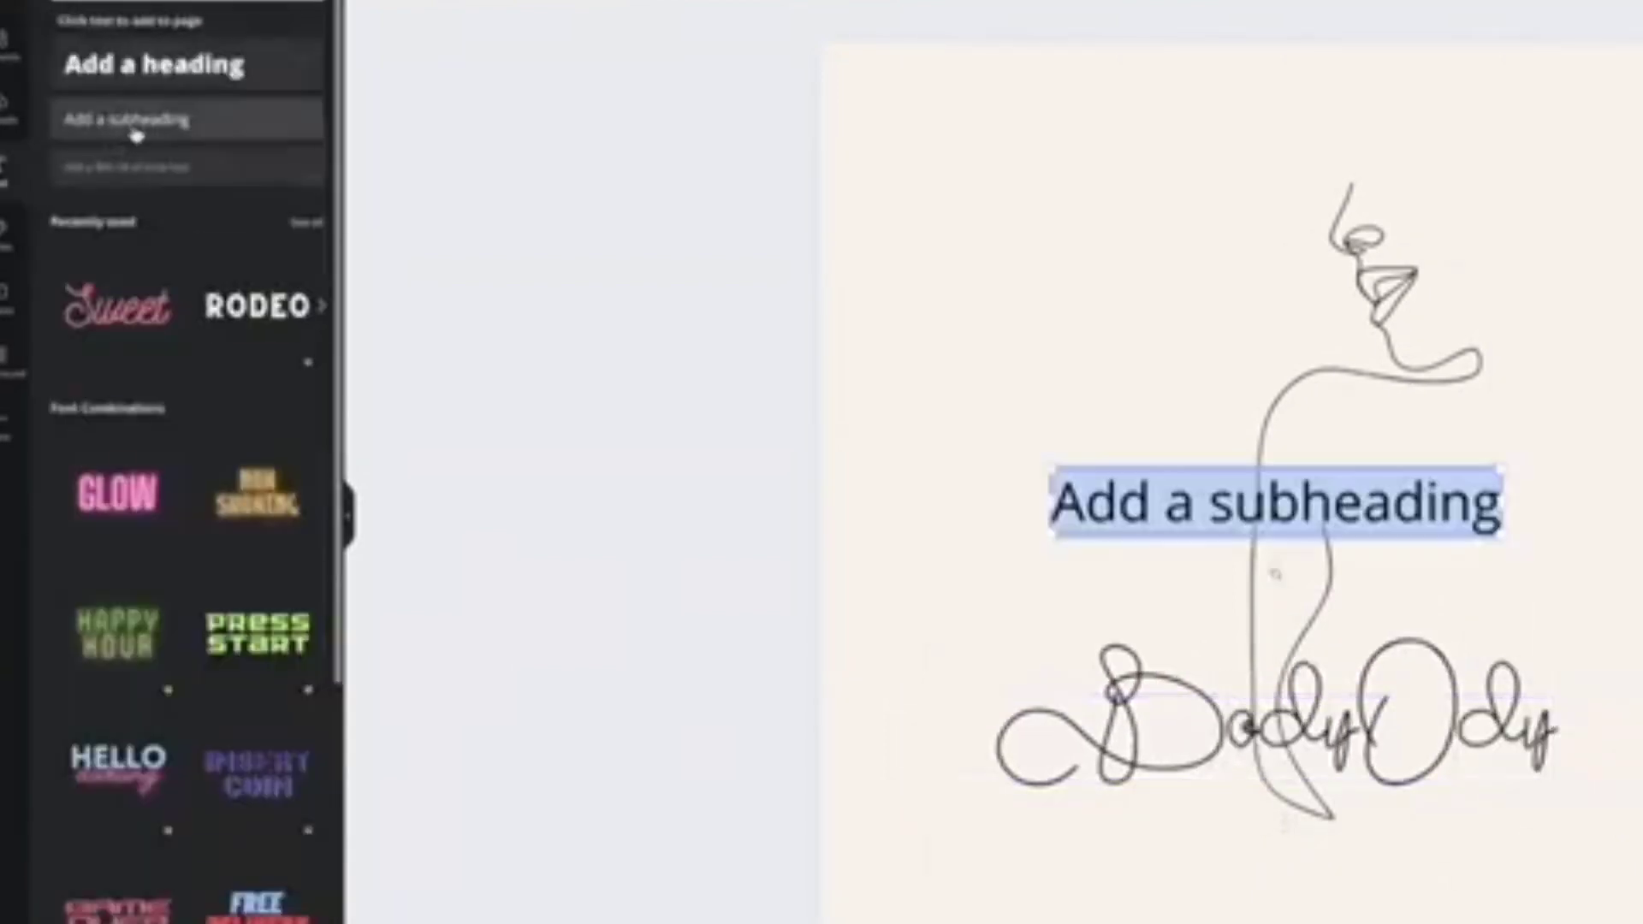
text(By Shan xo)
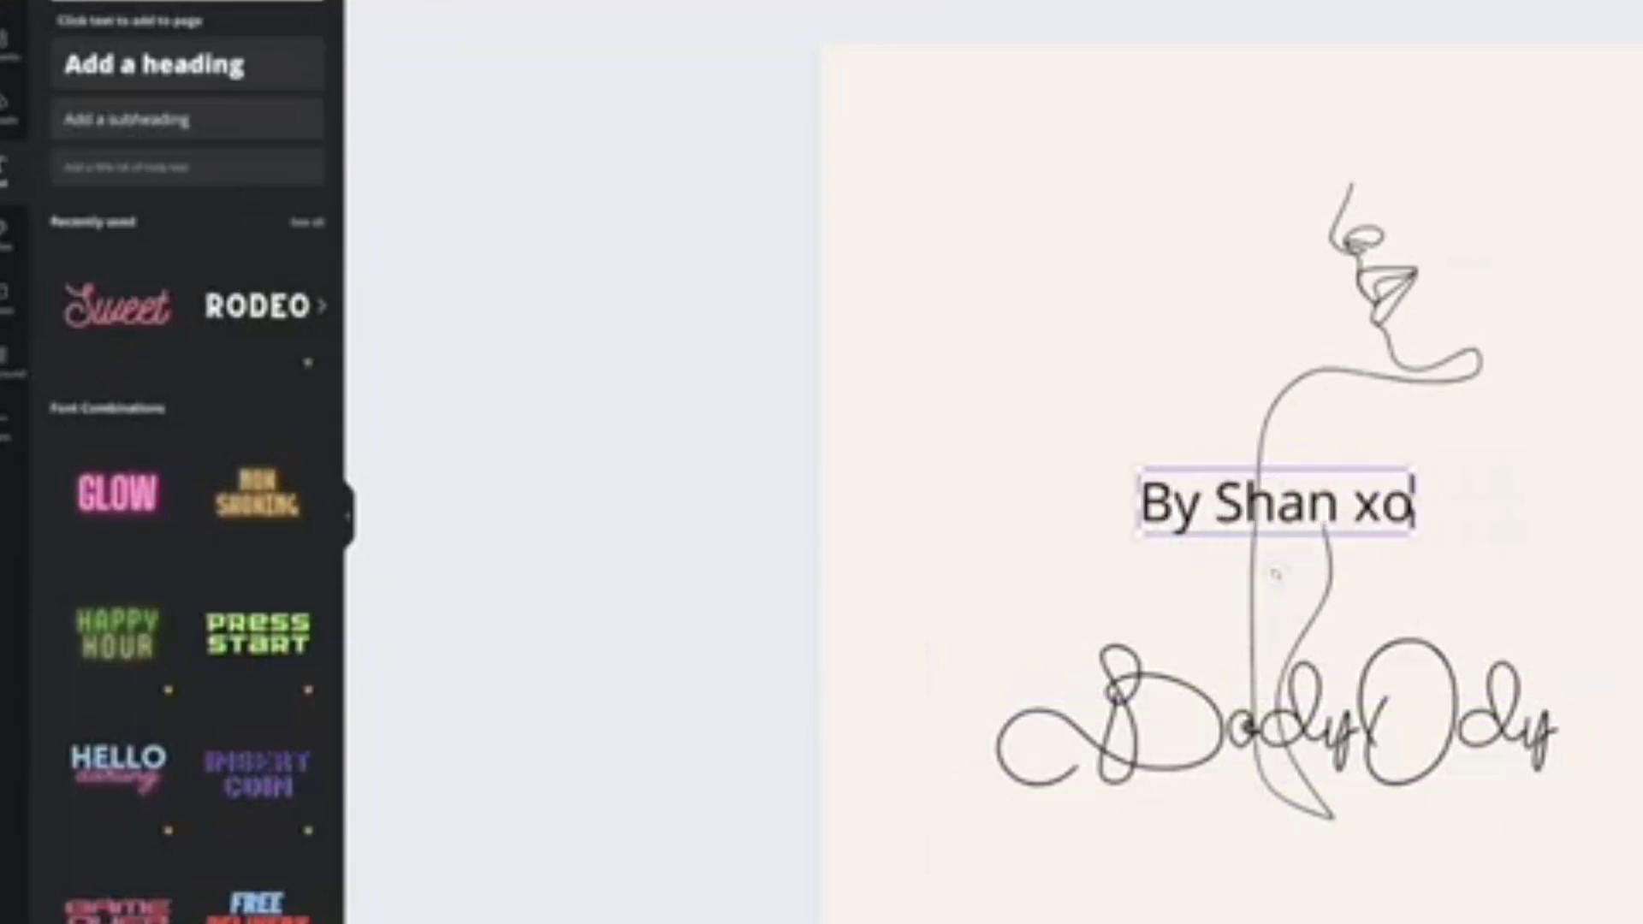
click(1071, 414)
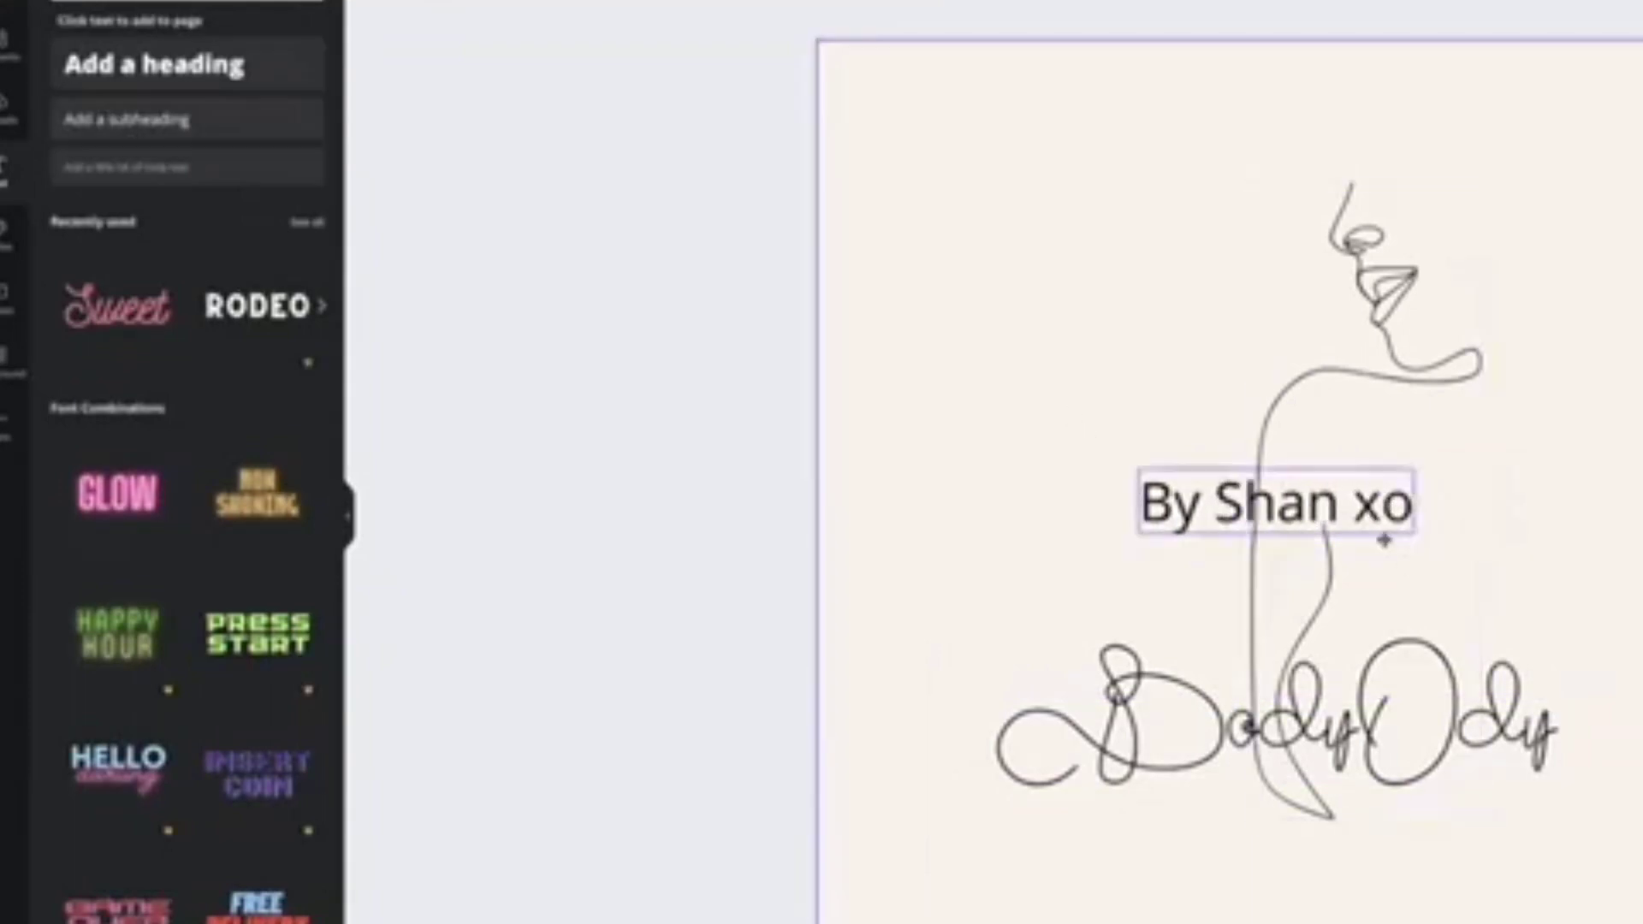
Place the byline below the BodyOdy text and enlarge that brand name in the logo
mouse_move(1389, 499)
mouse_down()
mouse_move(1373, 844)
mouse_move(1419, 852)
mouse_move(1386, 850)
mouse_up()
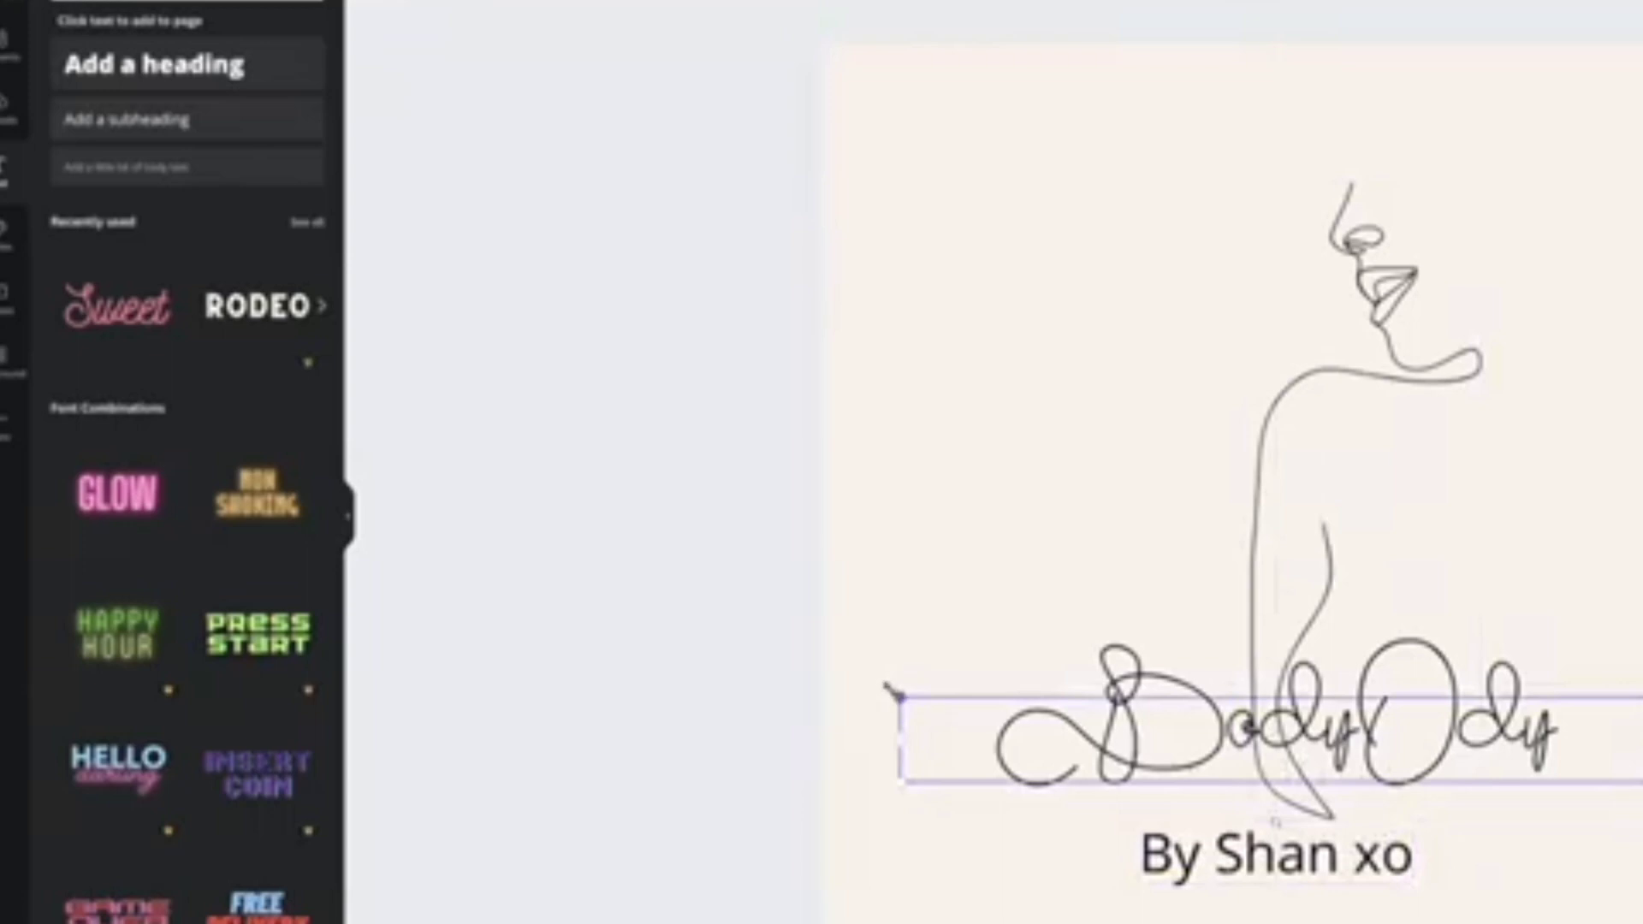
mouse_move(893, 690)
mouse_down()
mouse_move(708, 633)
mouse_move(708, 669)
mouse_up()
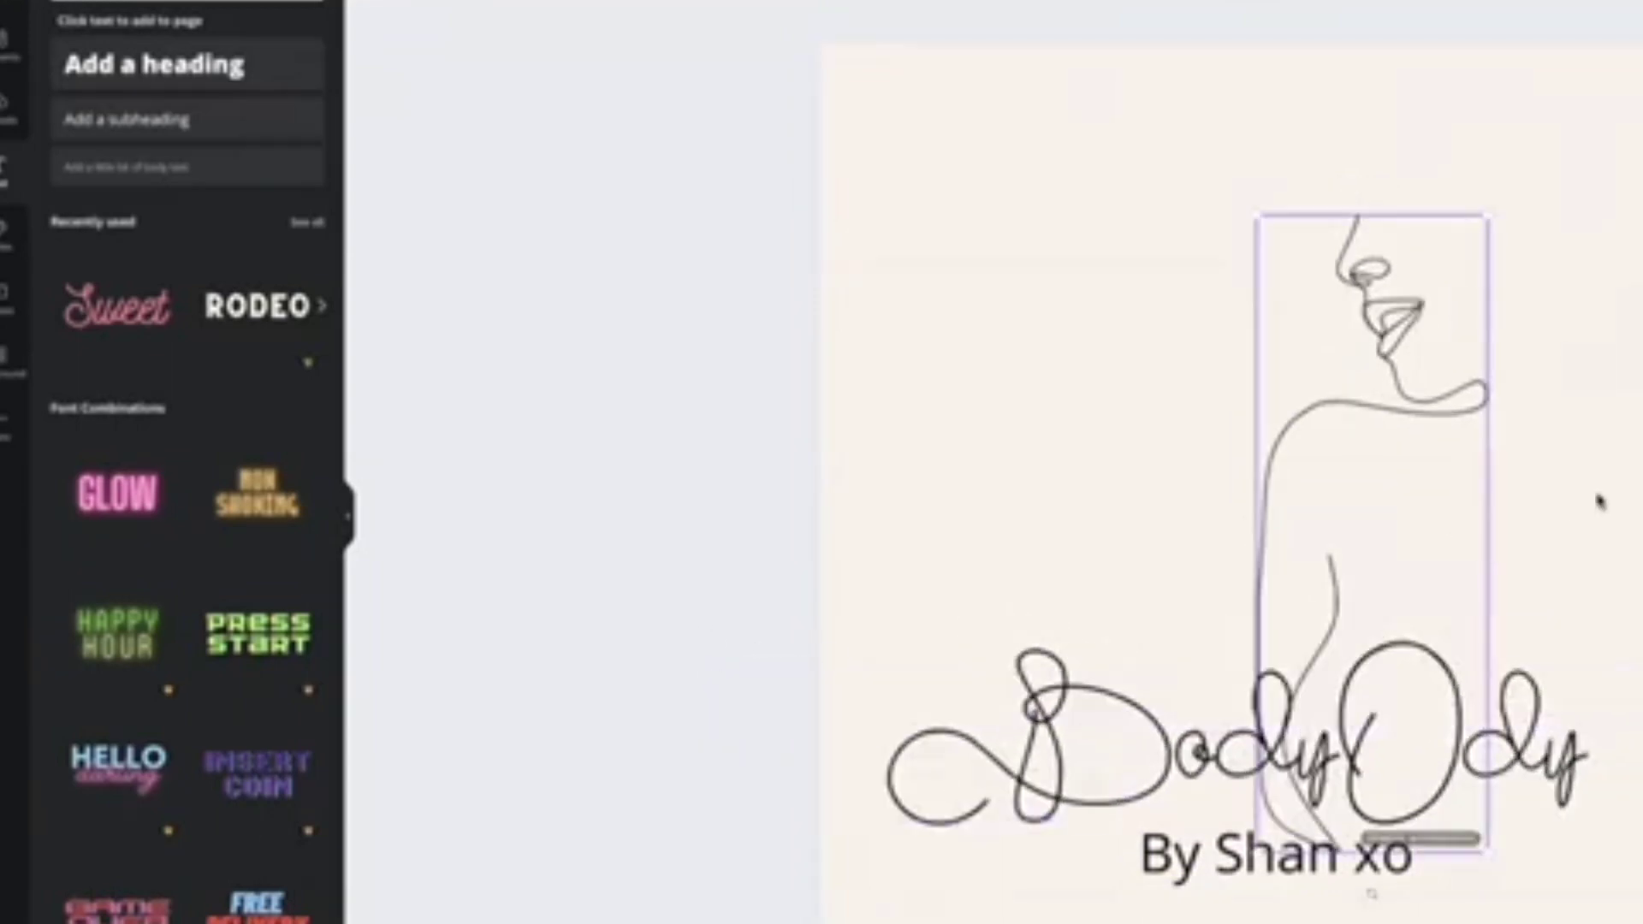
click(1602, 502)
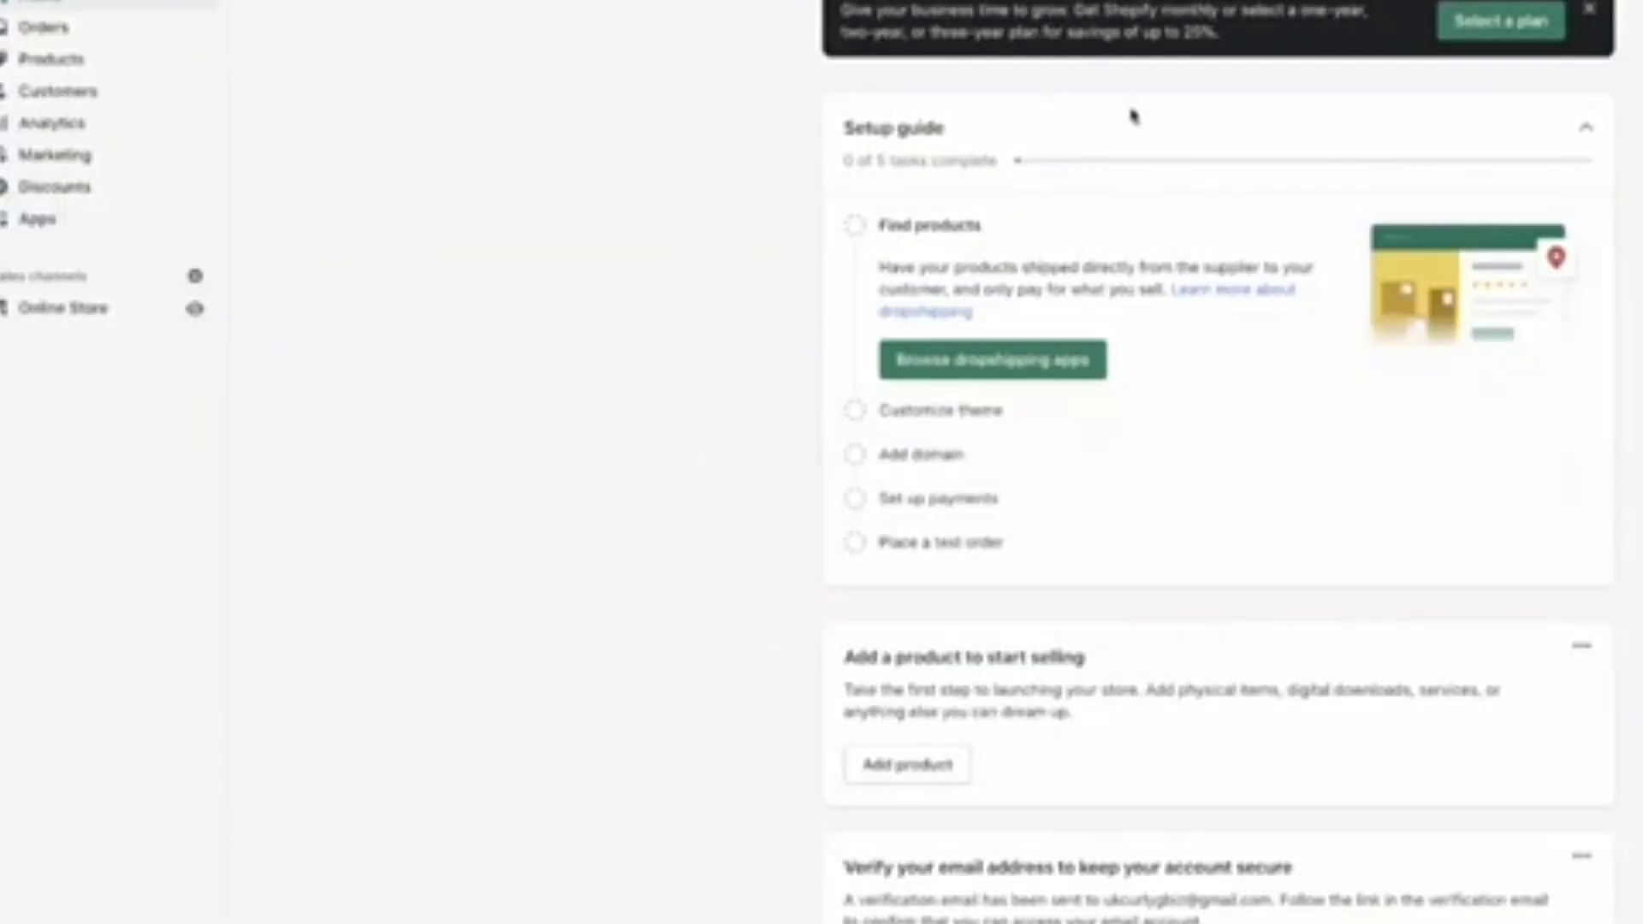
In the Shopify admin, dismiss the plan offer banner and look through the home page's setup guide and suggestion cards
click(1590, 11)
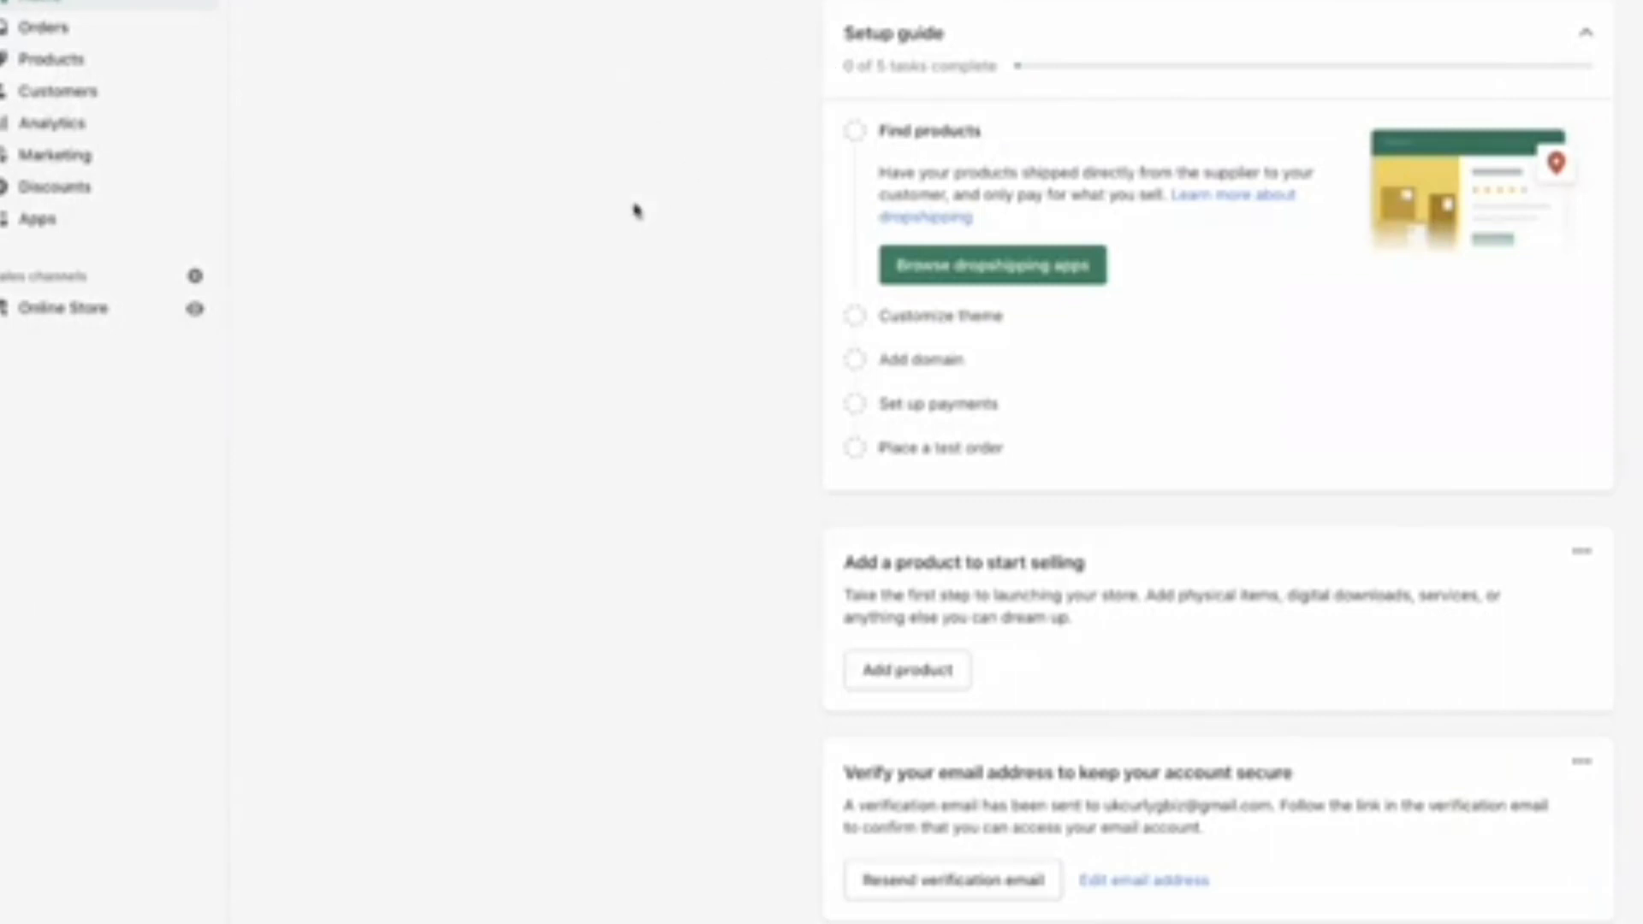
scroll(596, 206, down, 5)
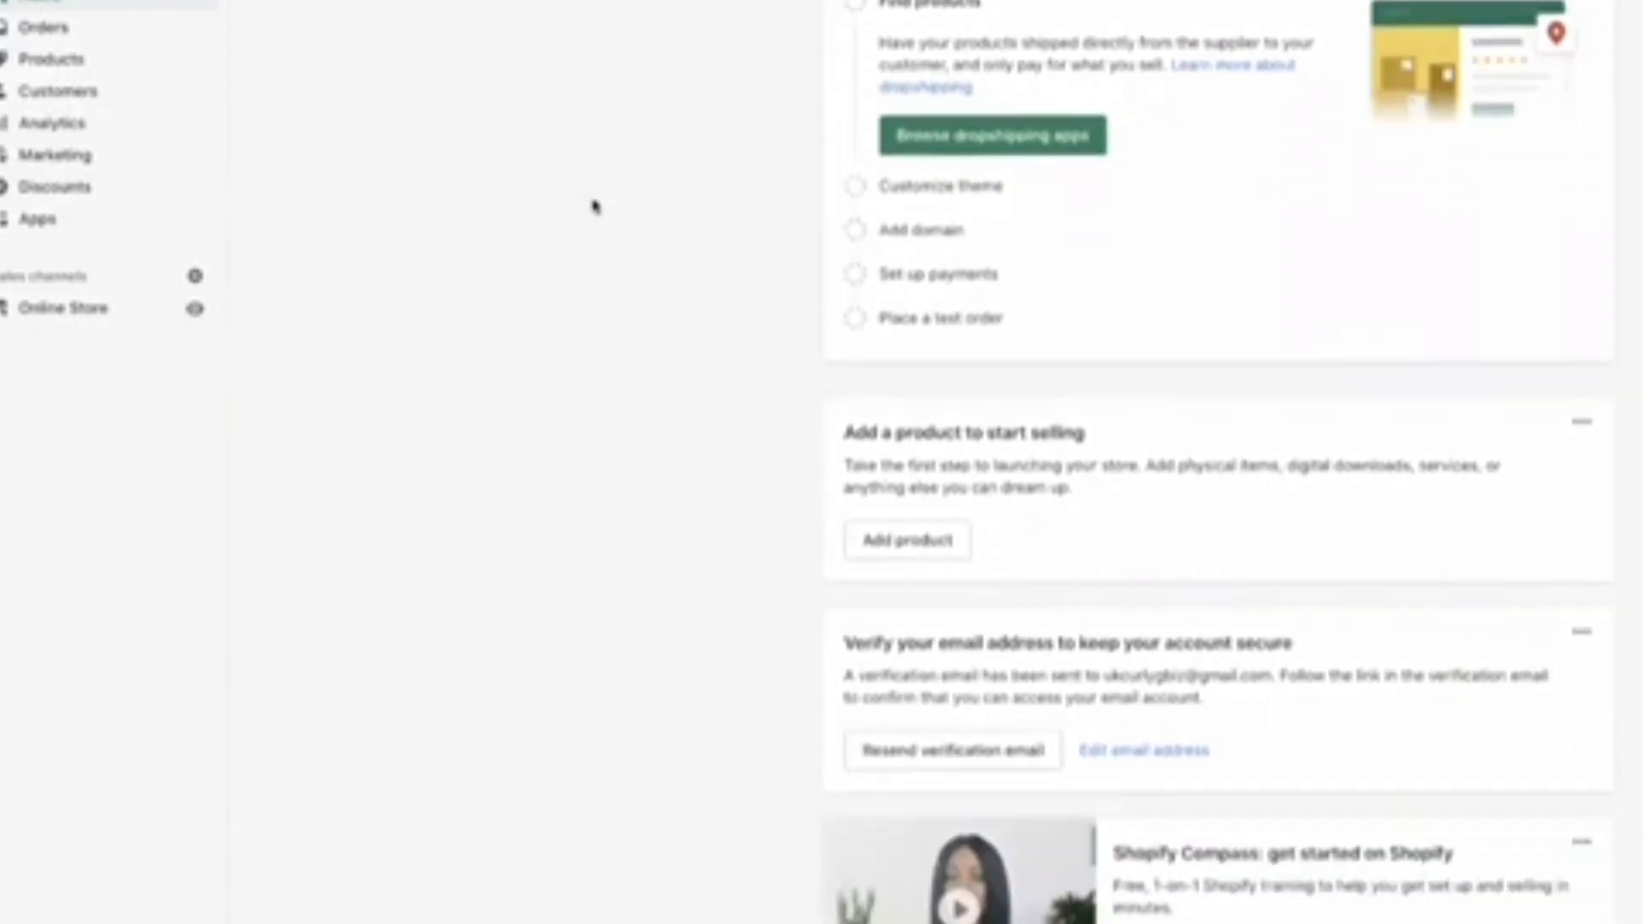
scroll(595, 207, down, 6)
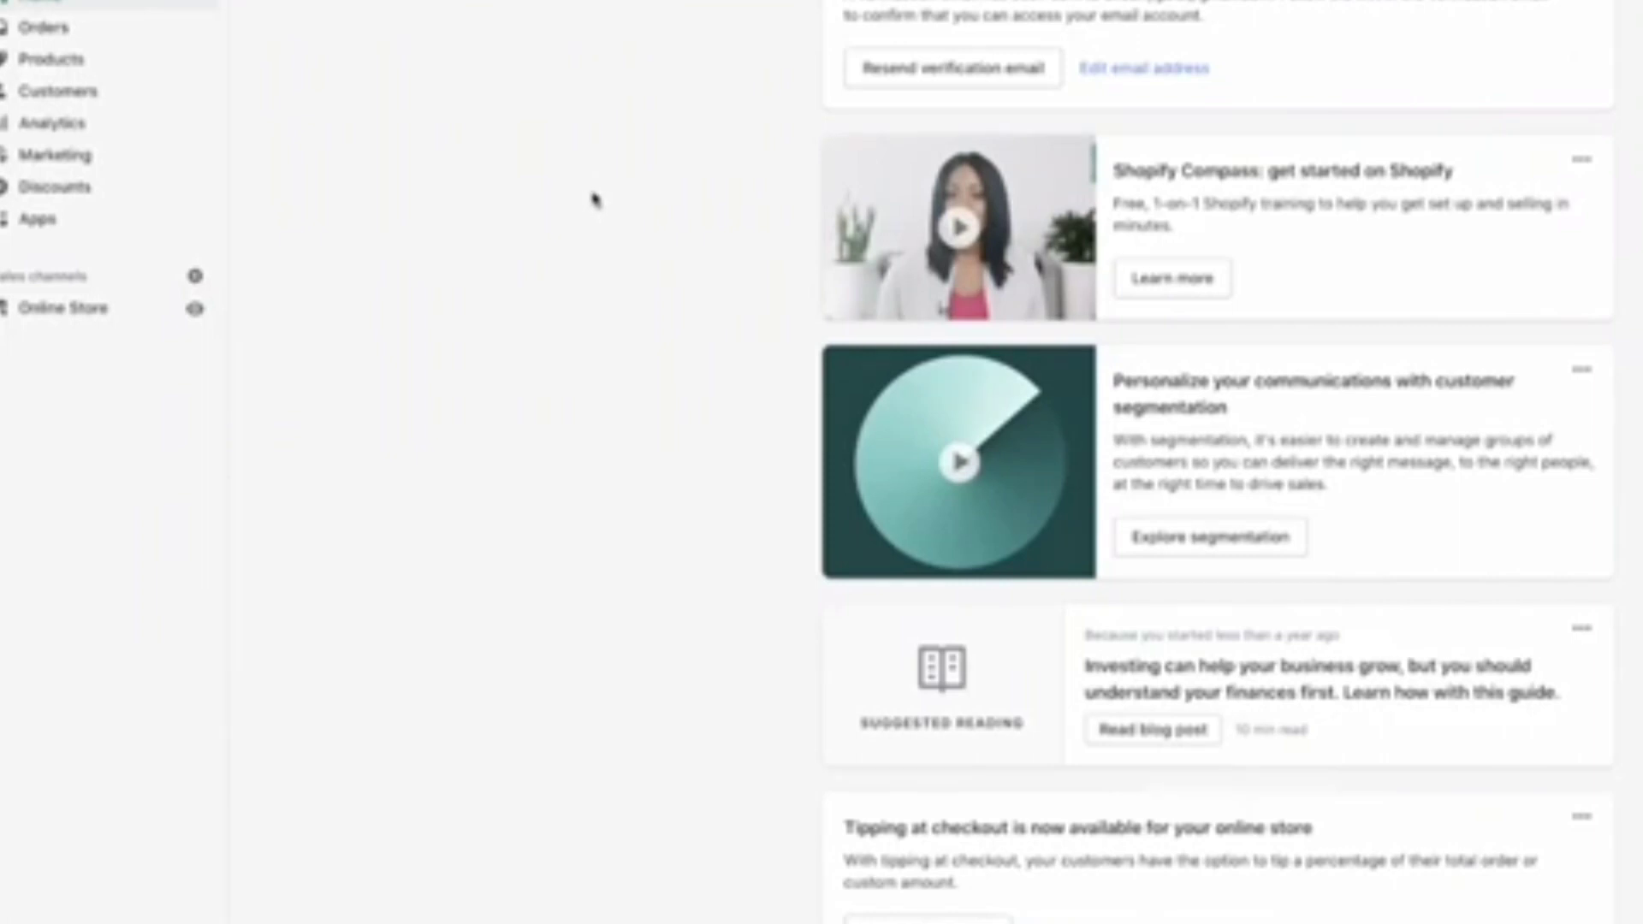
scroll(597, 202, up, 2)
scroll(597, 199, up, 8)
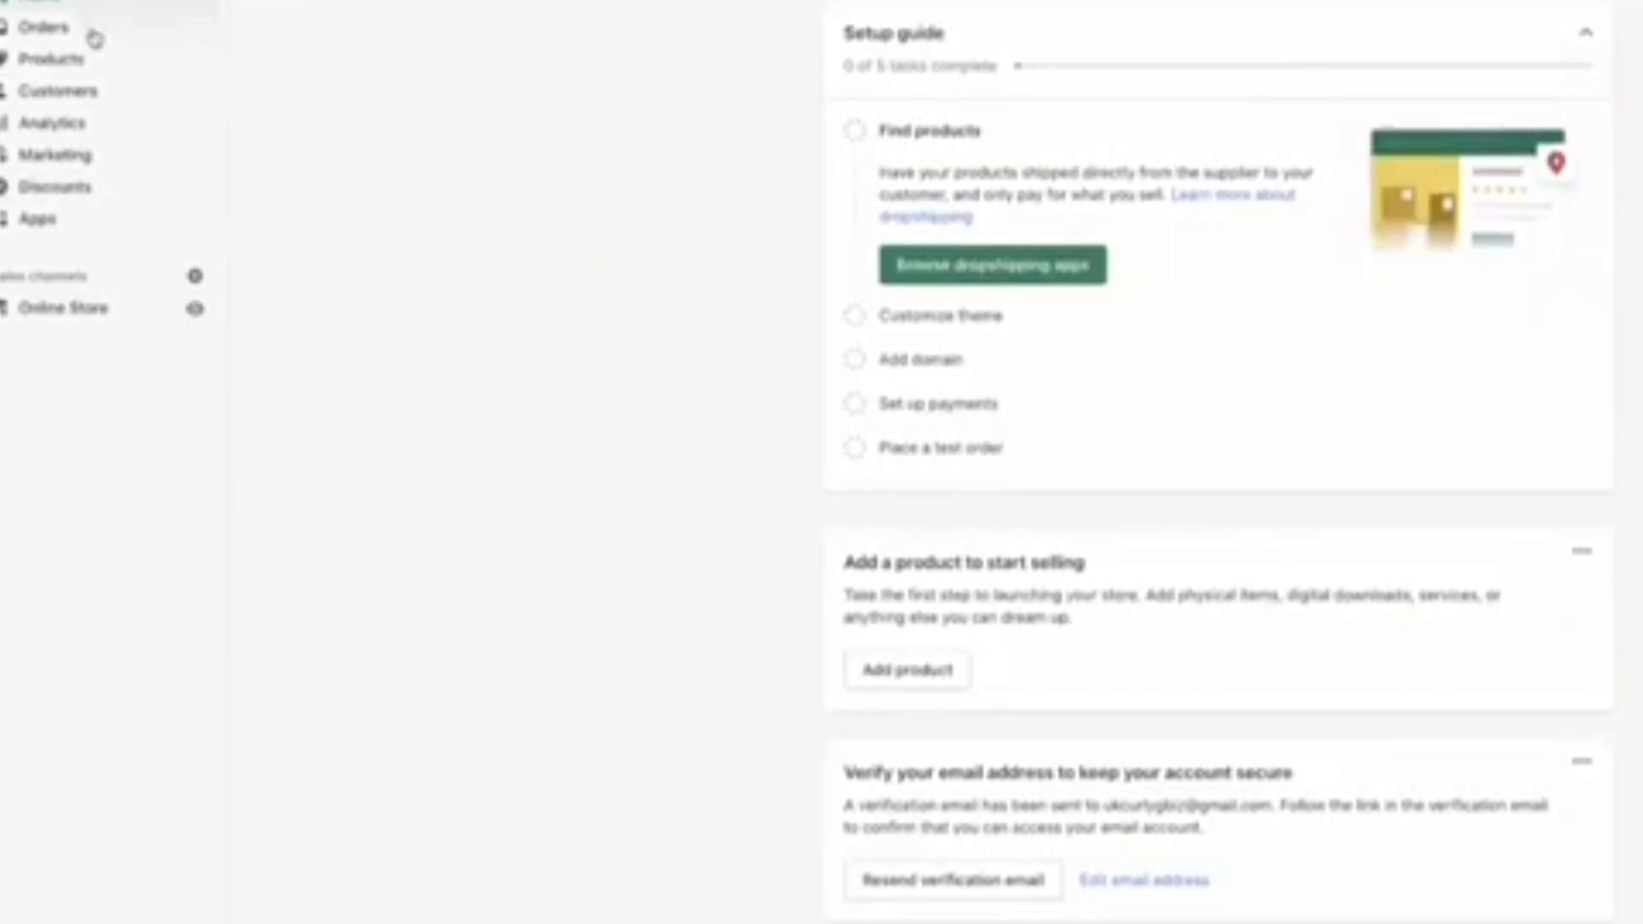
Open the online store's themes and check the actions available for the current Dawn theme
click(101, 306)
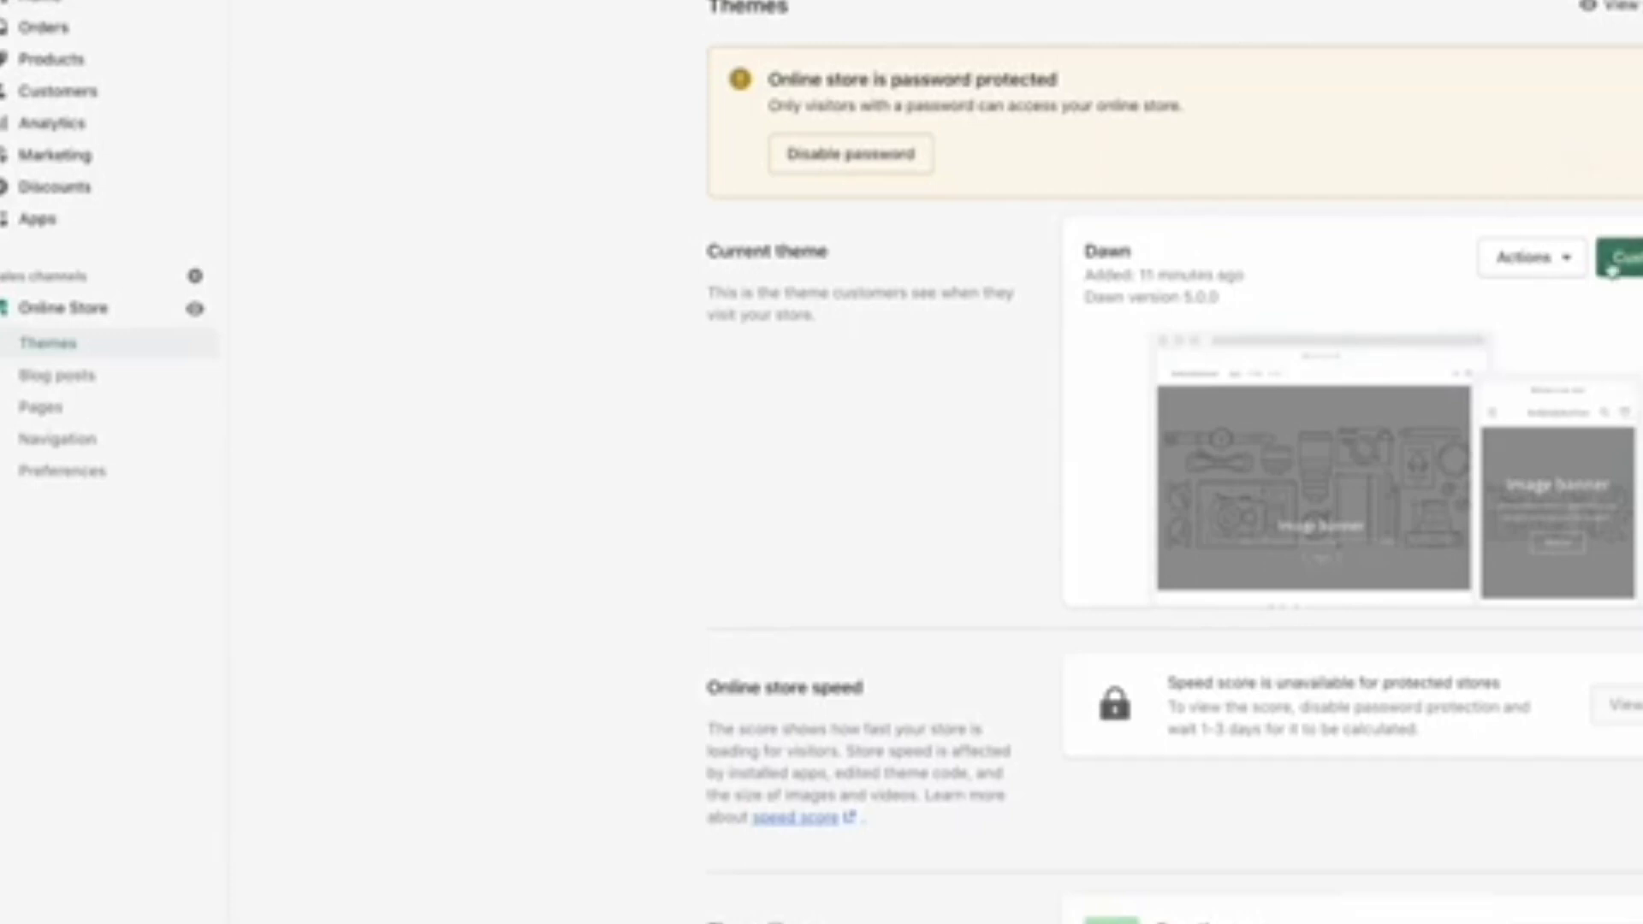
click(1573, 258)
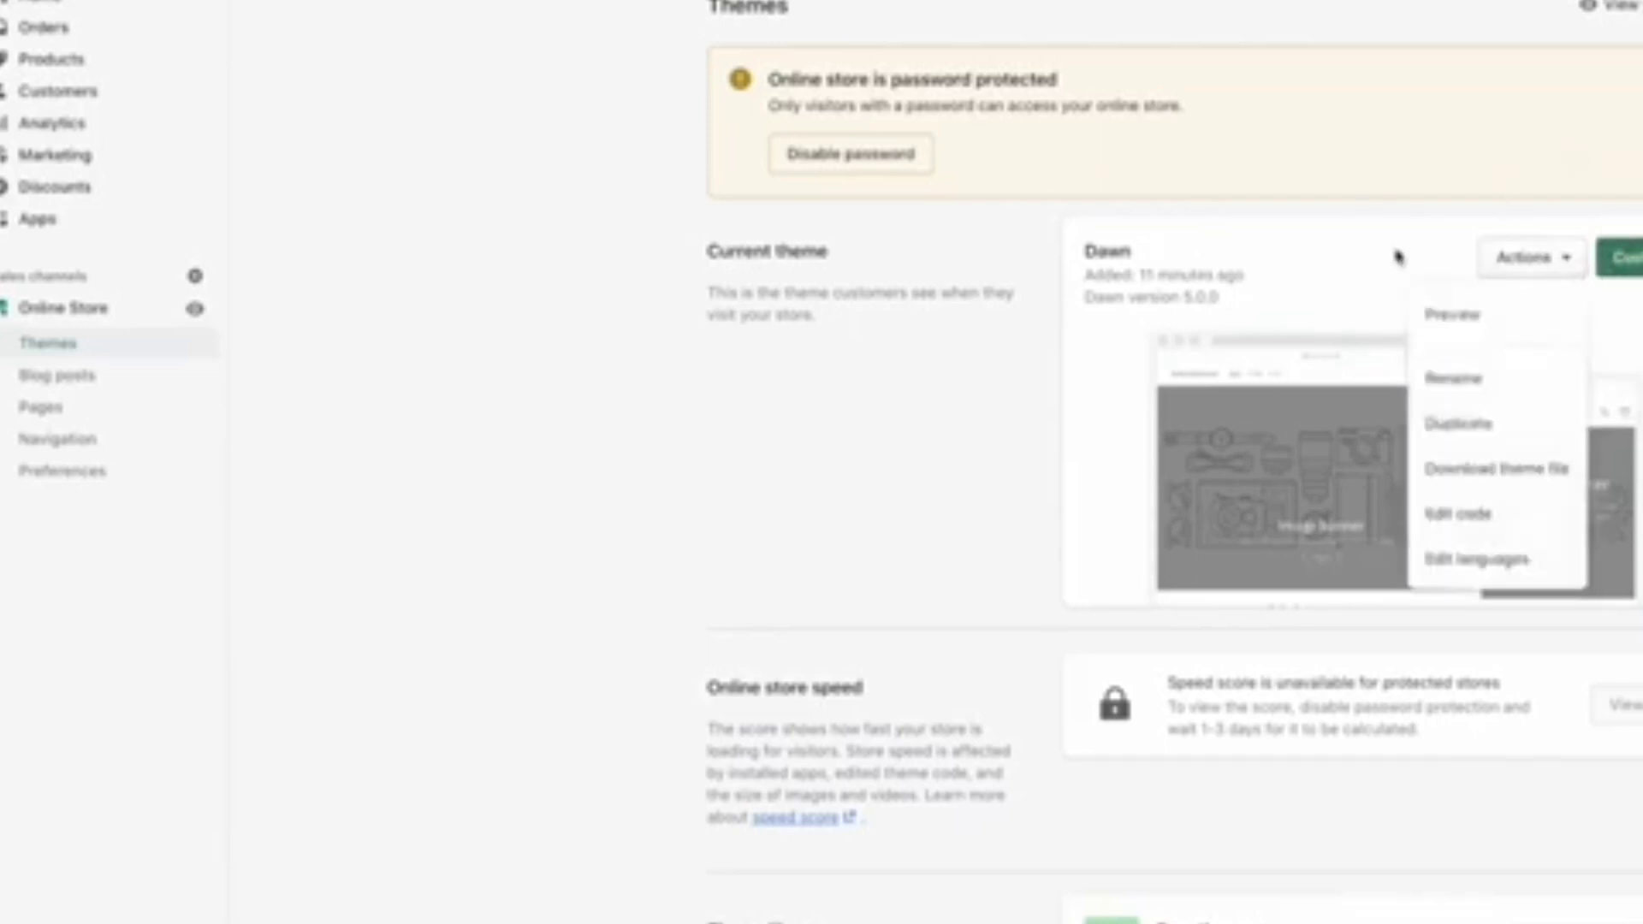
click(1401, 203)
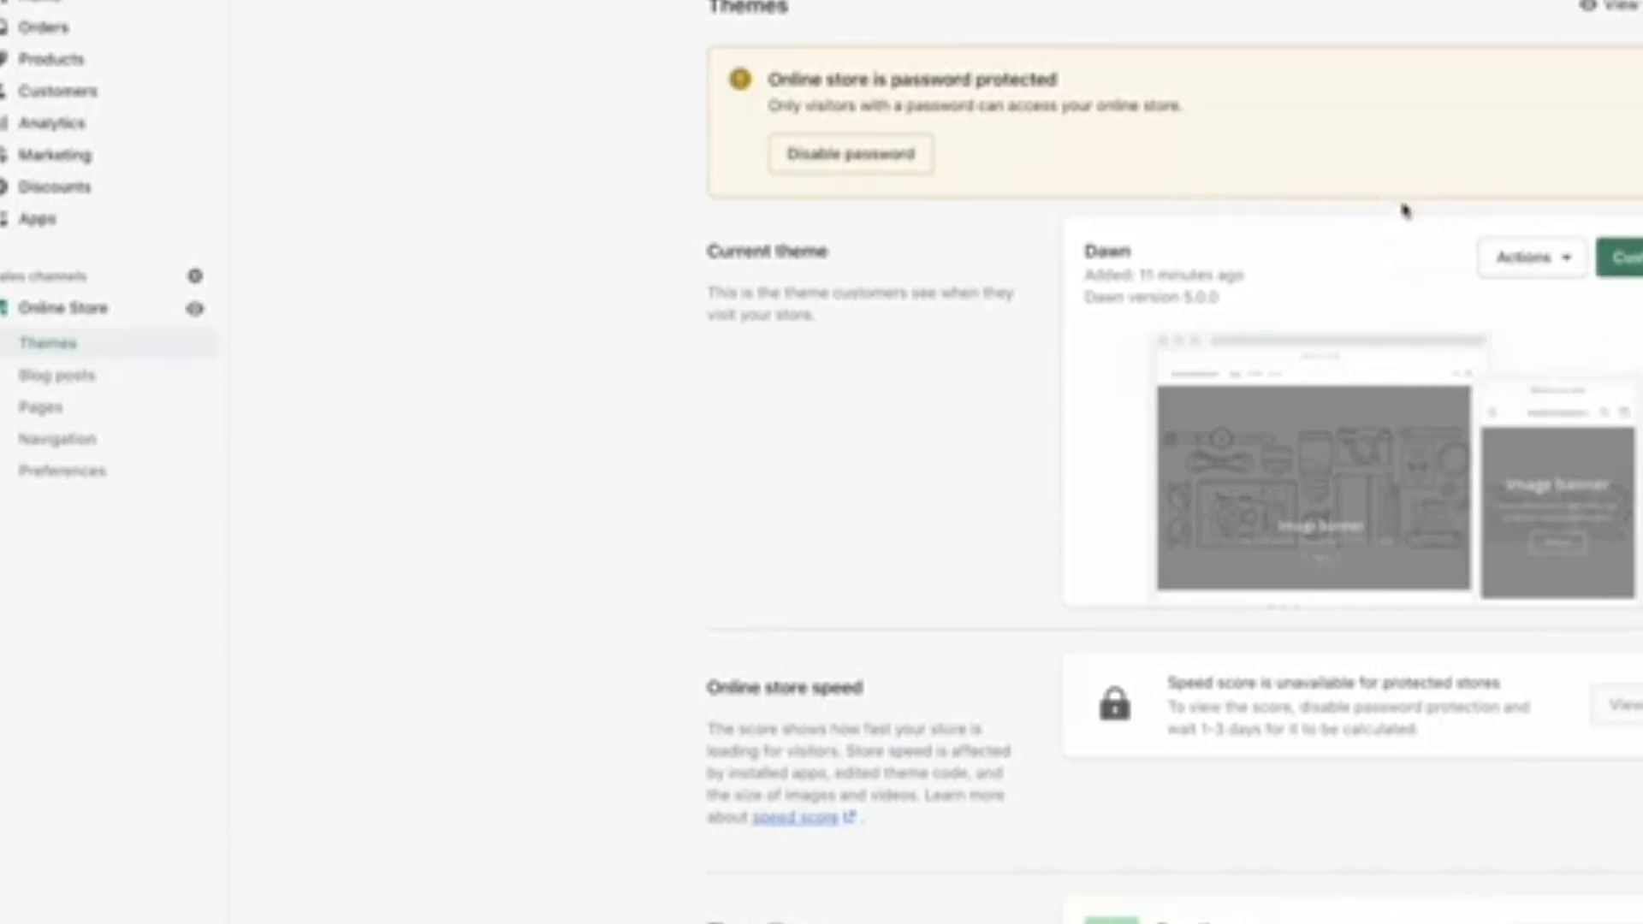
Browse the free themes offered in the theme library and close the list
scroll(1416, 188, down, 1)
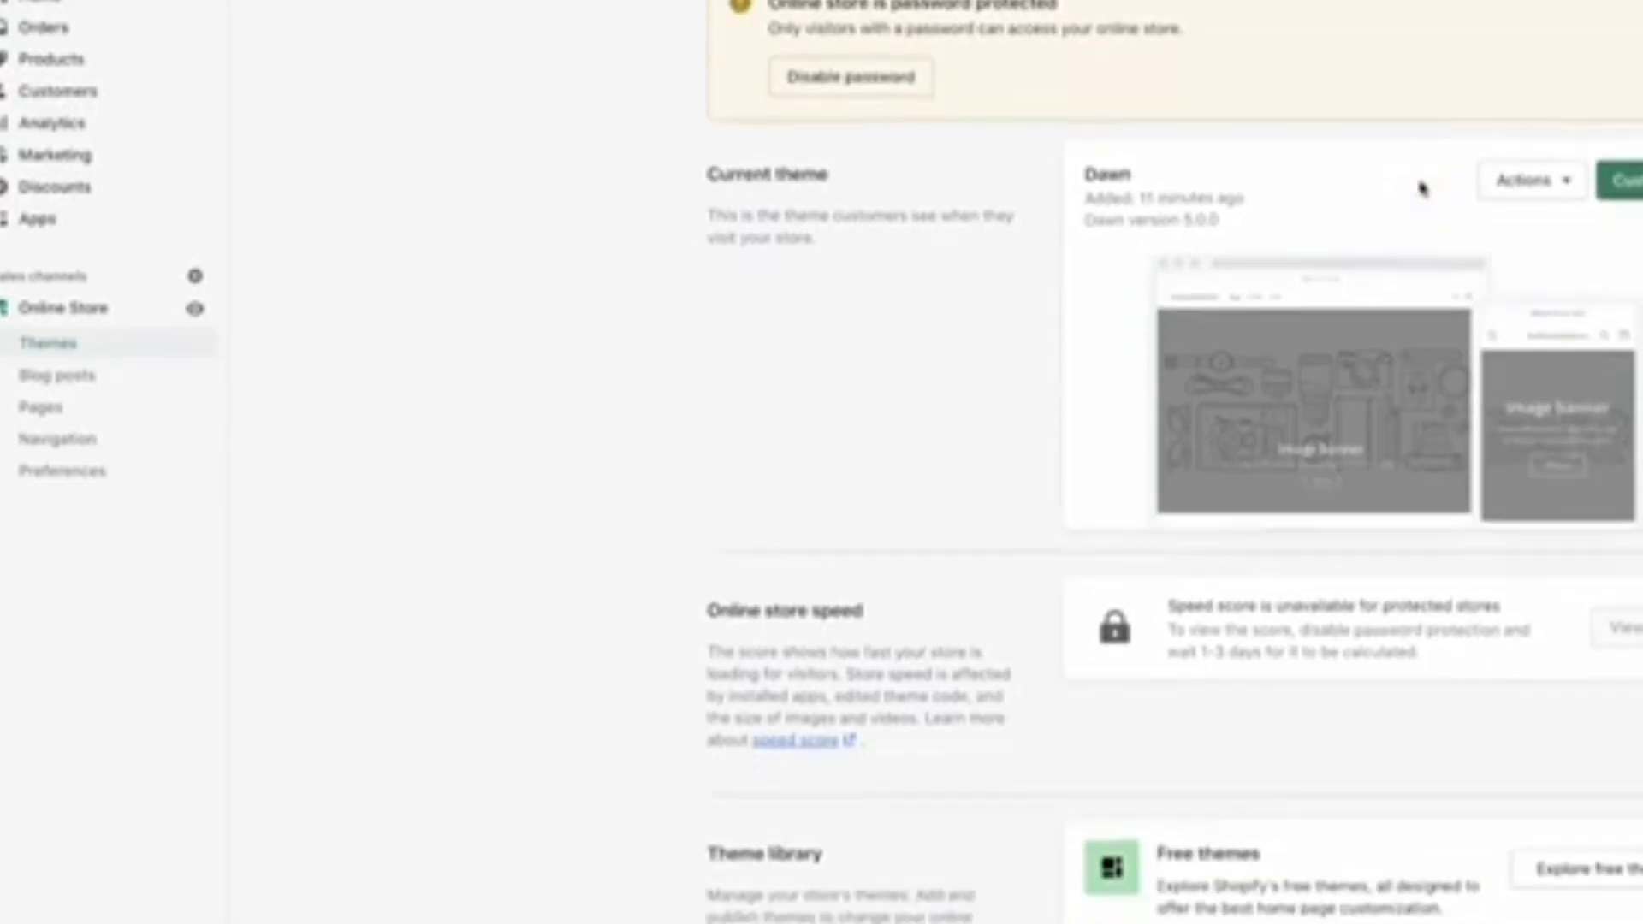
scroll(1421, 187, down, 2)
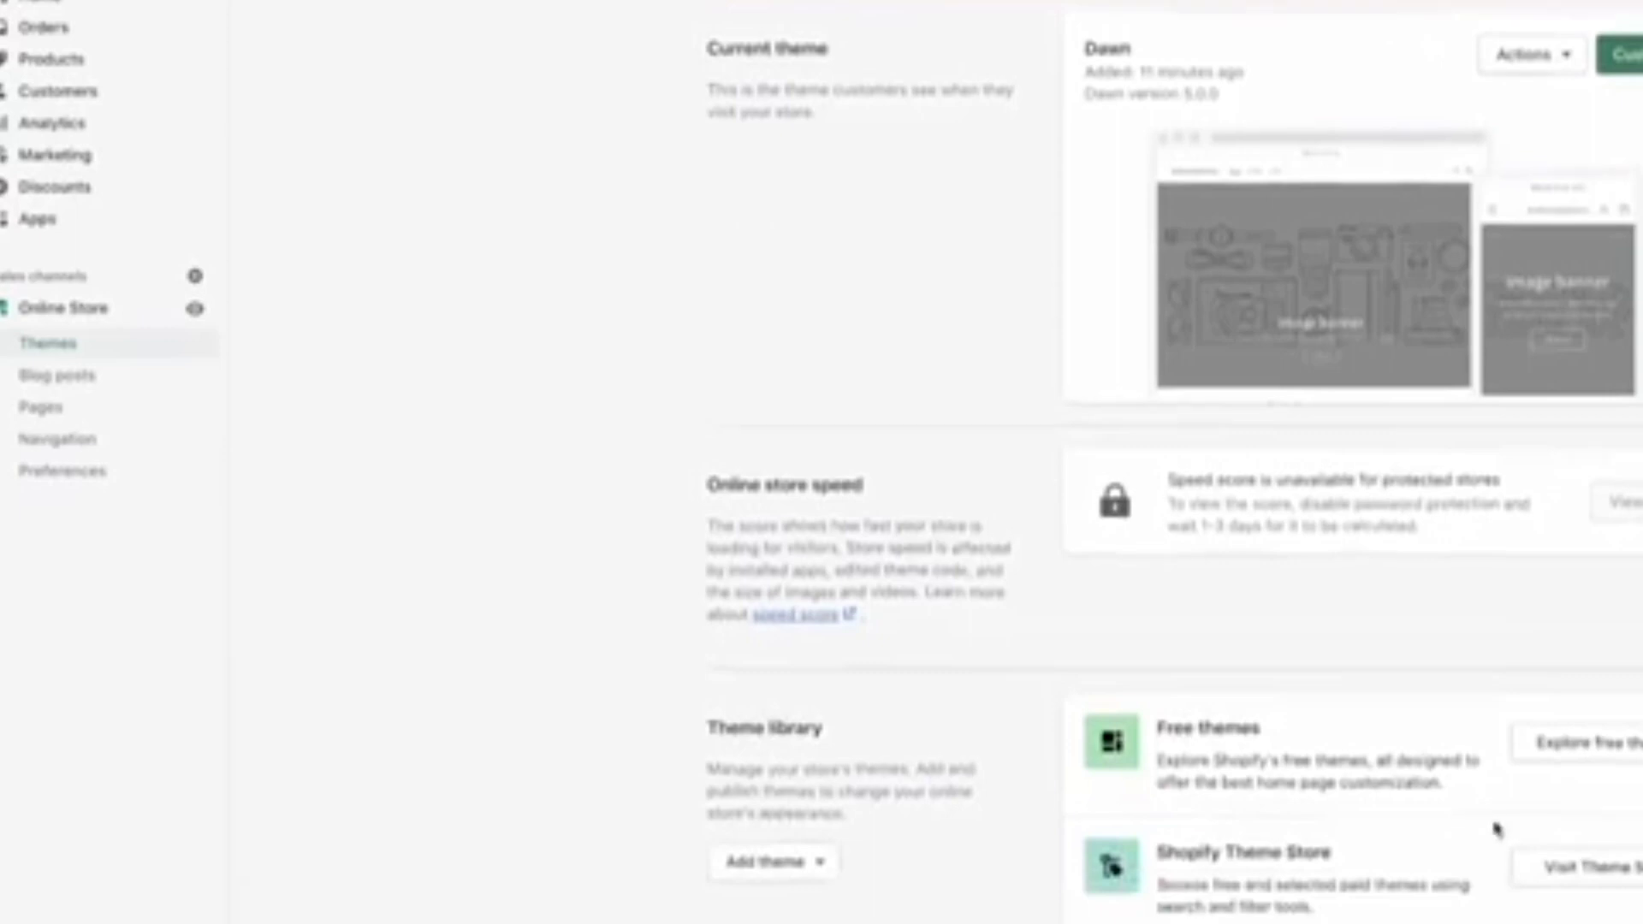
click(1575, 750)
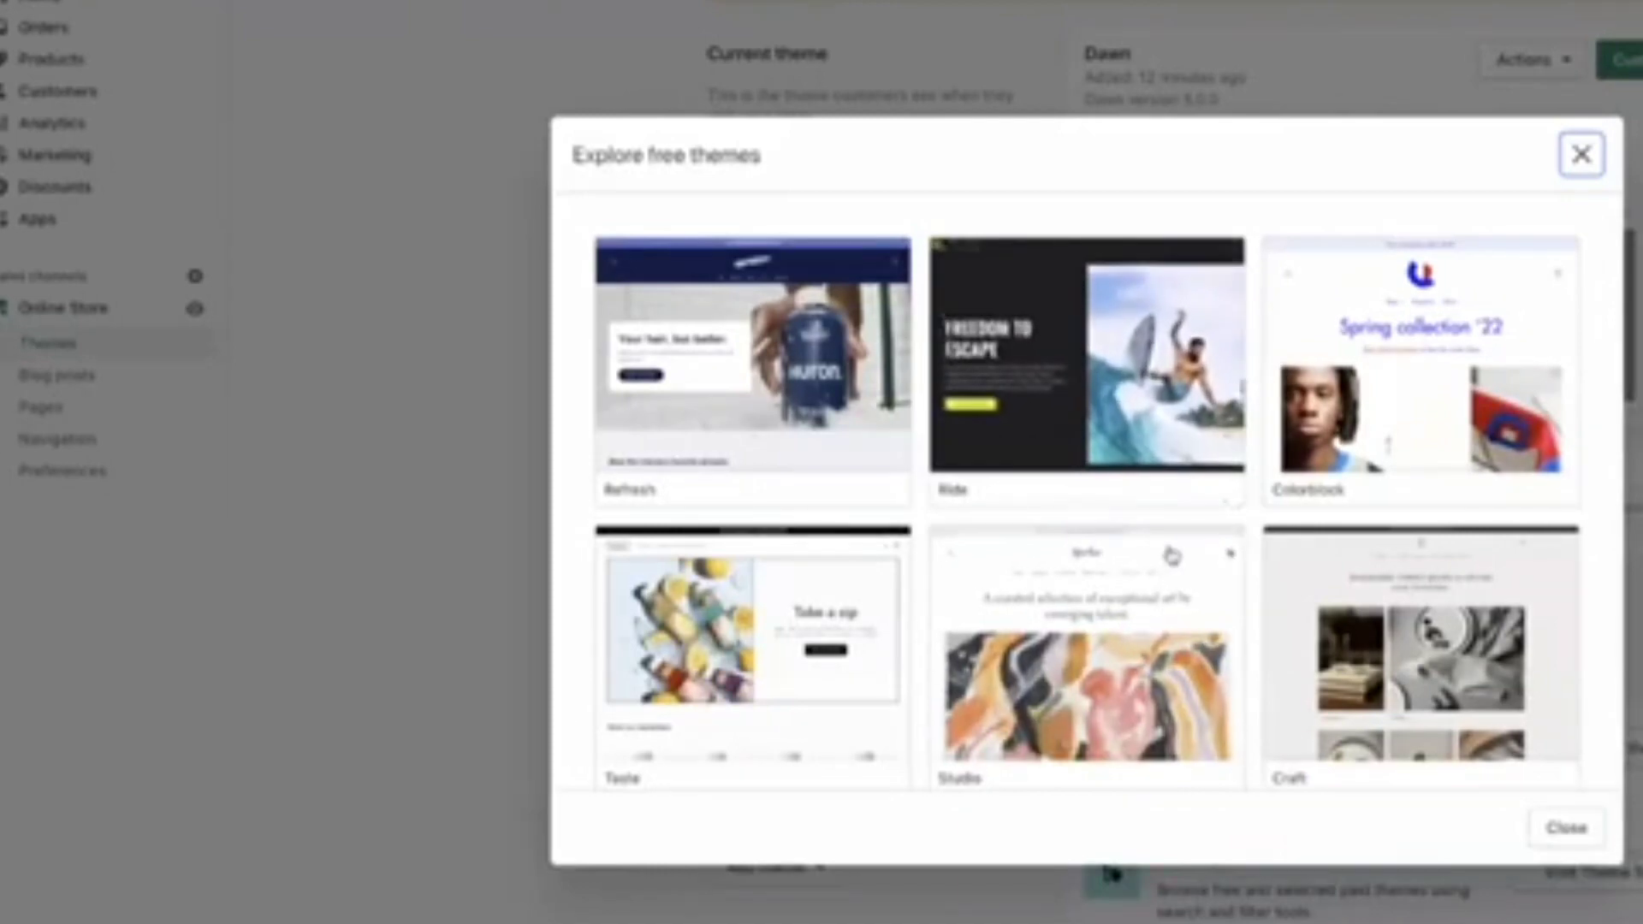
scroll(1252, 540, down, 1)
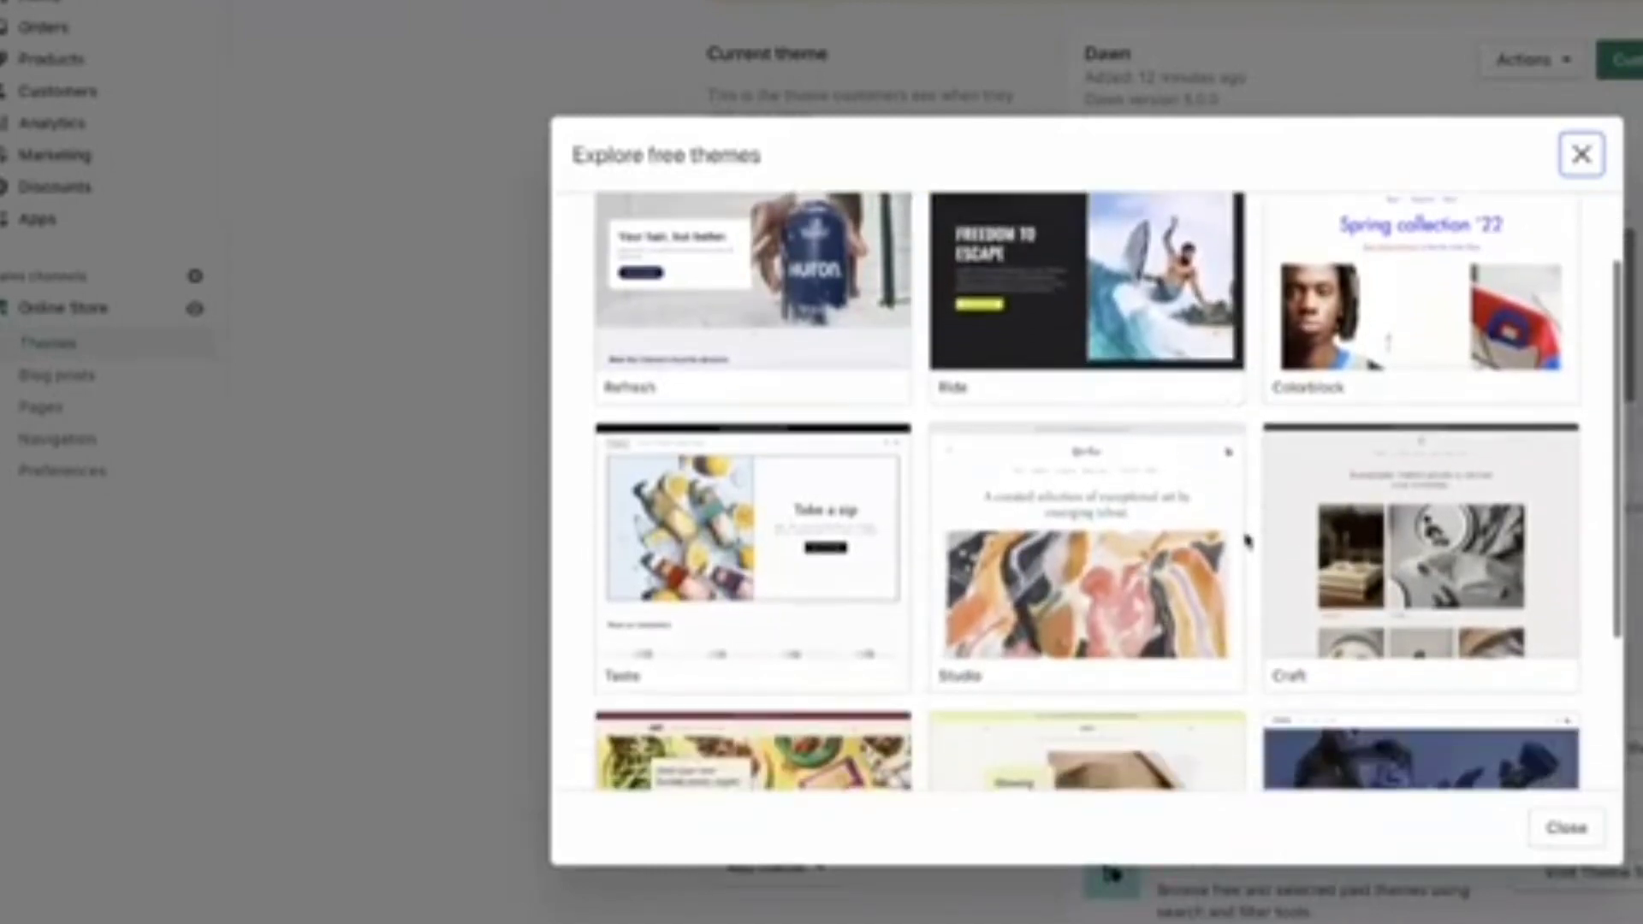
scroll(1247, 540, down, 2)
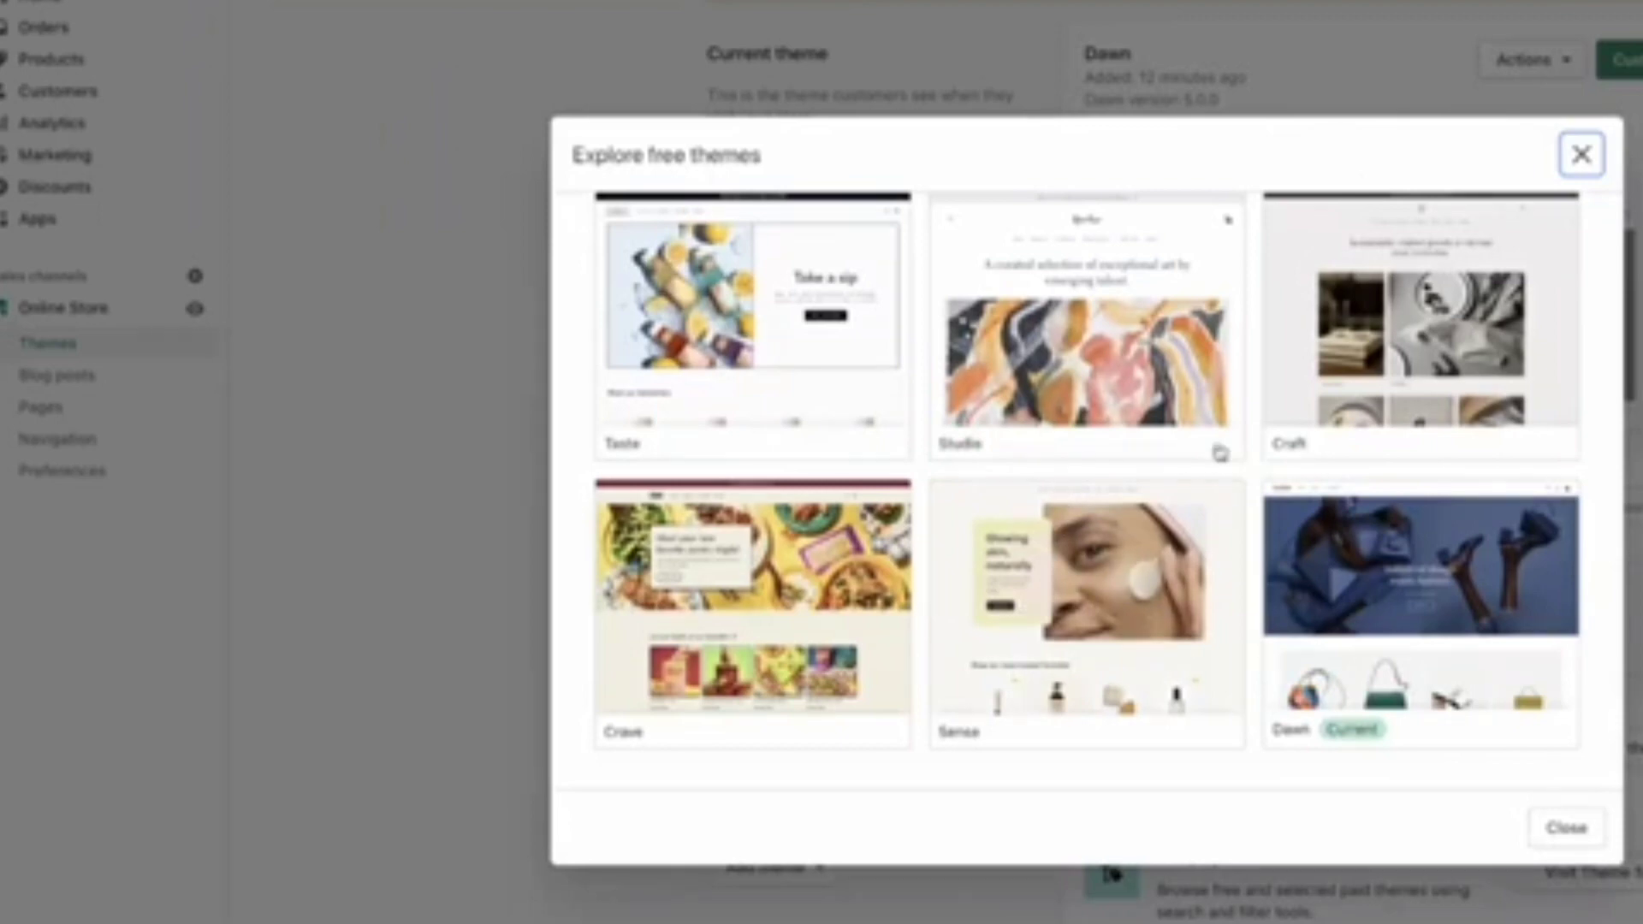
click(1580, 154)
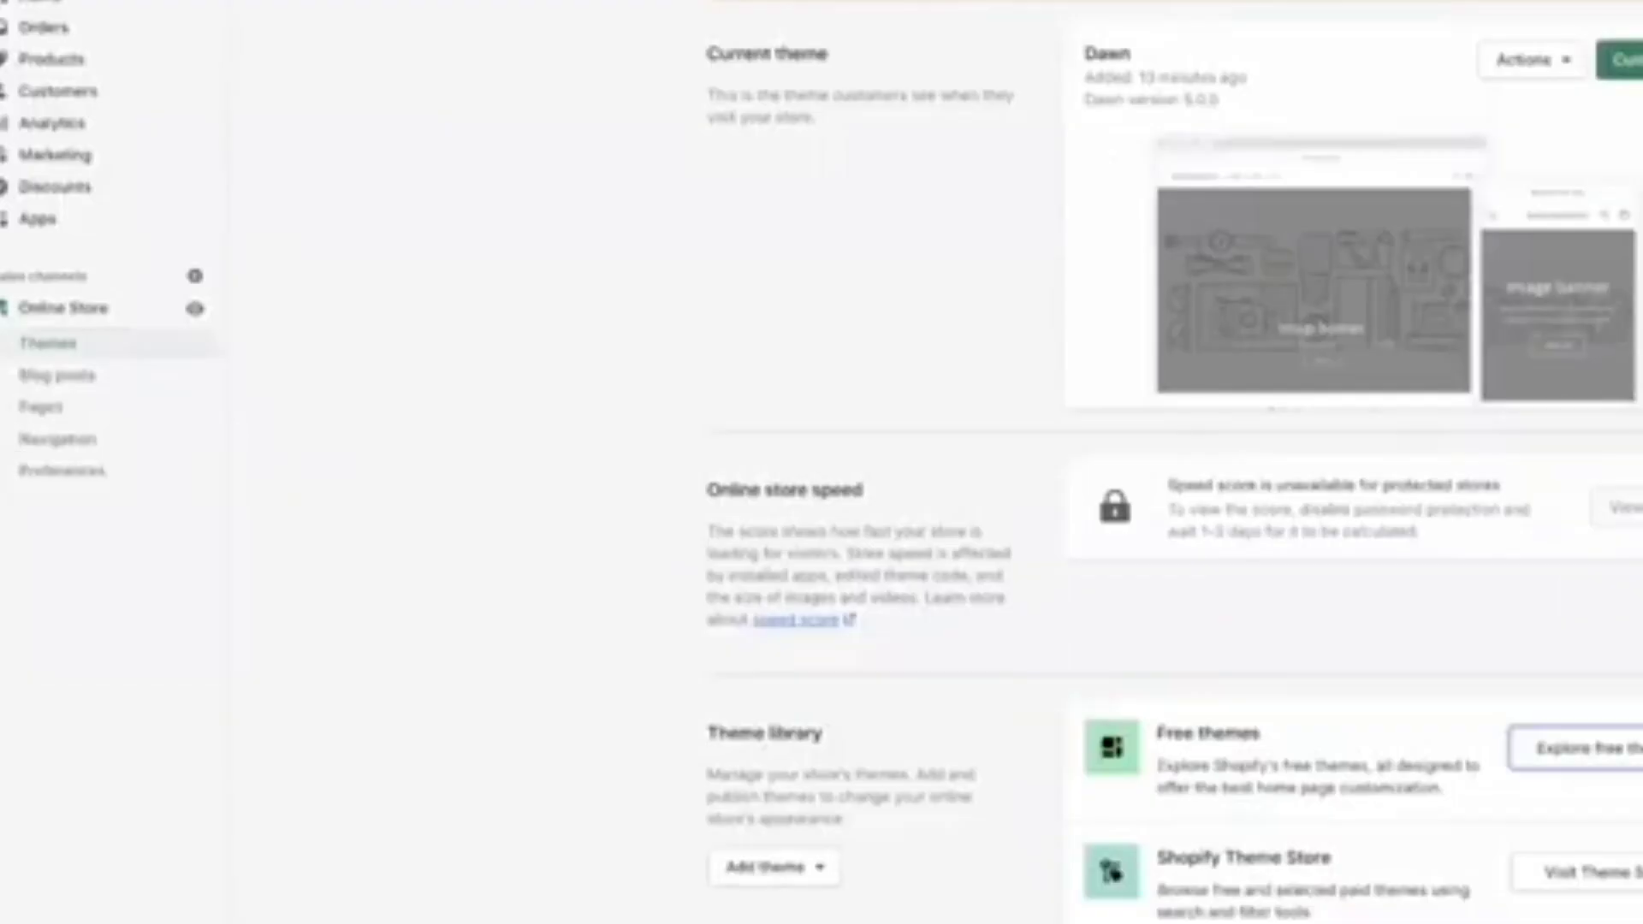
Visit the Shopify Theme Store and browse its theme collections, including selling in person, selling internationally and minimalist style
click(1596, 873)
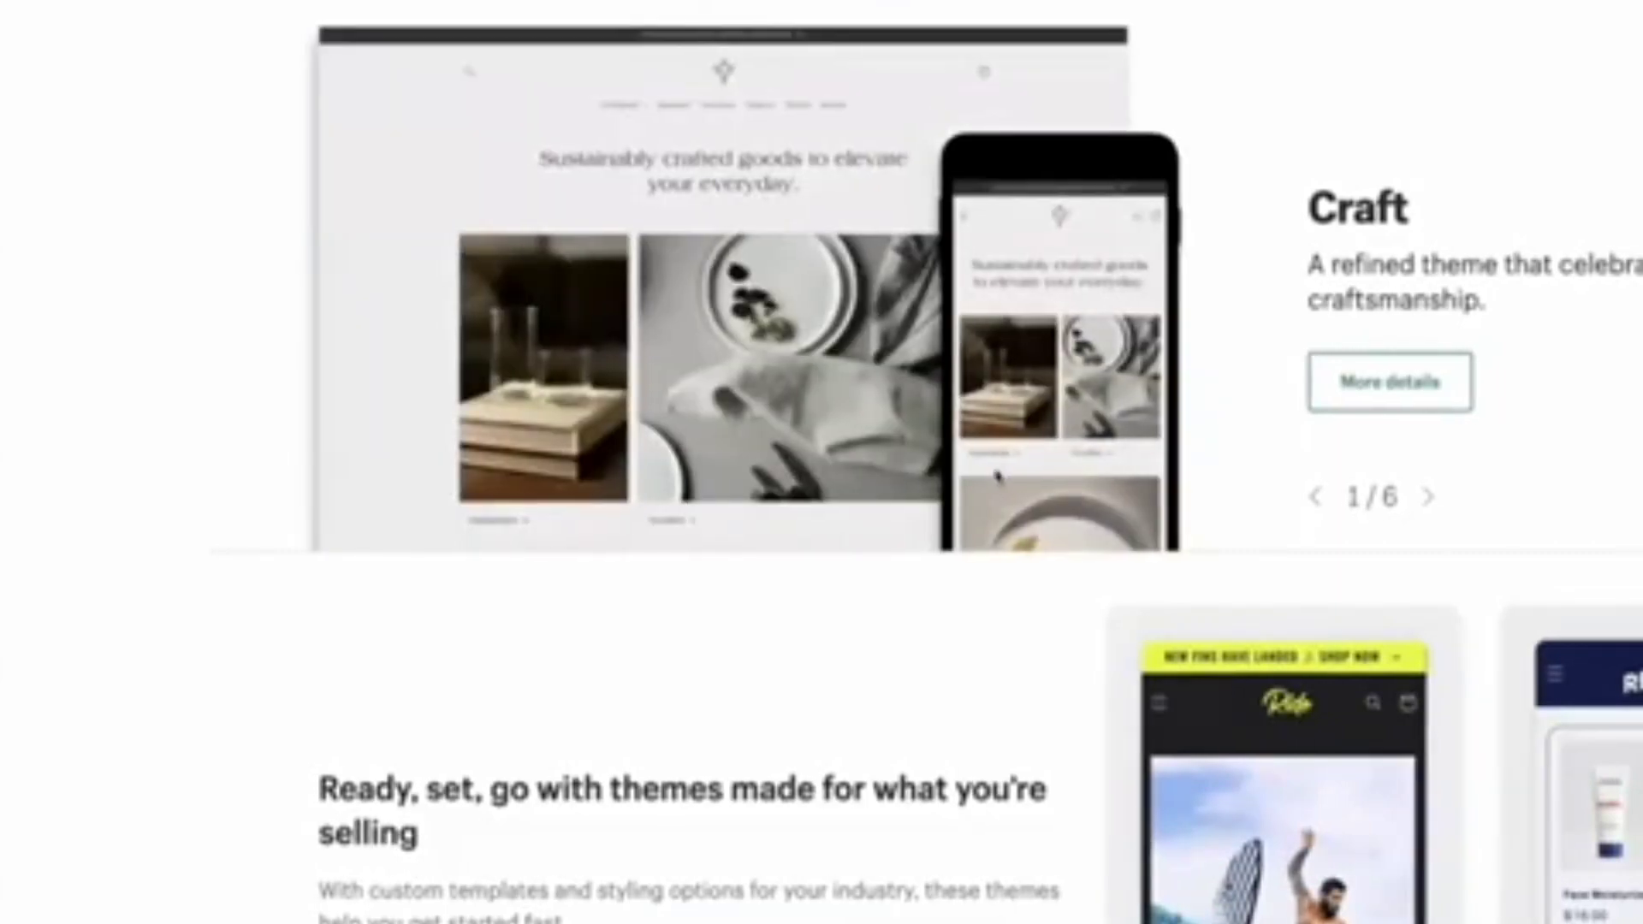
scroll(822, 462, down, 10)
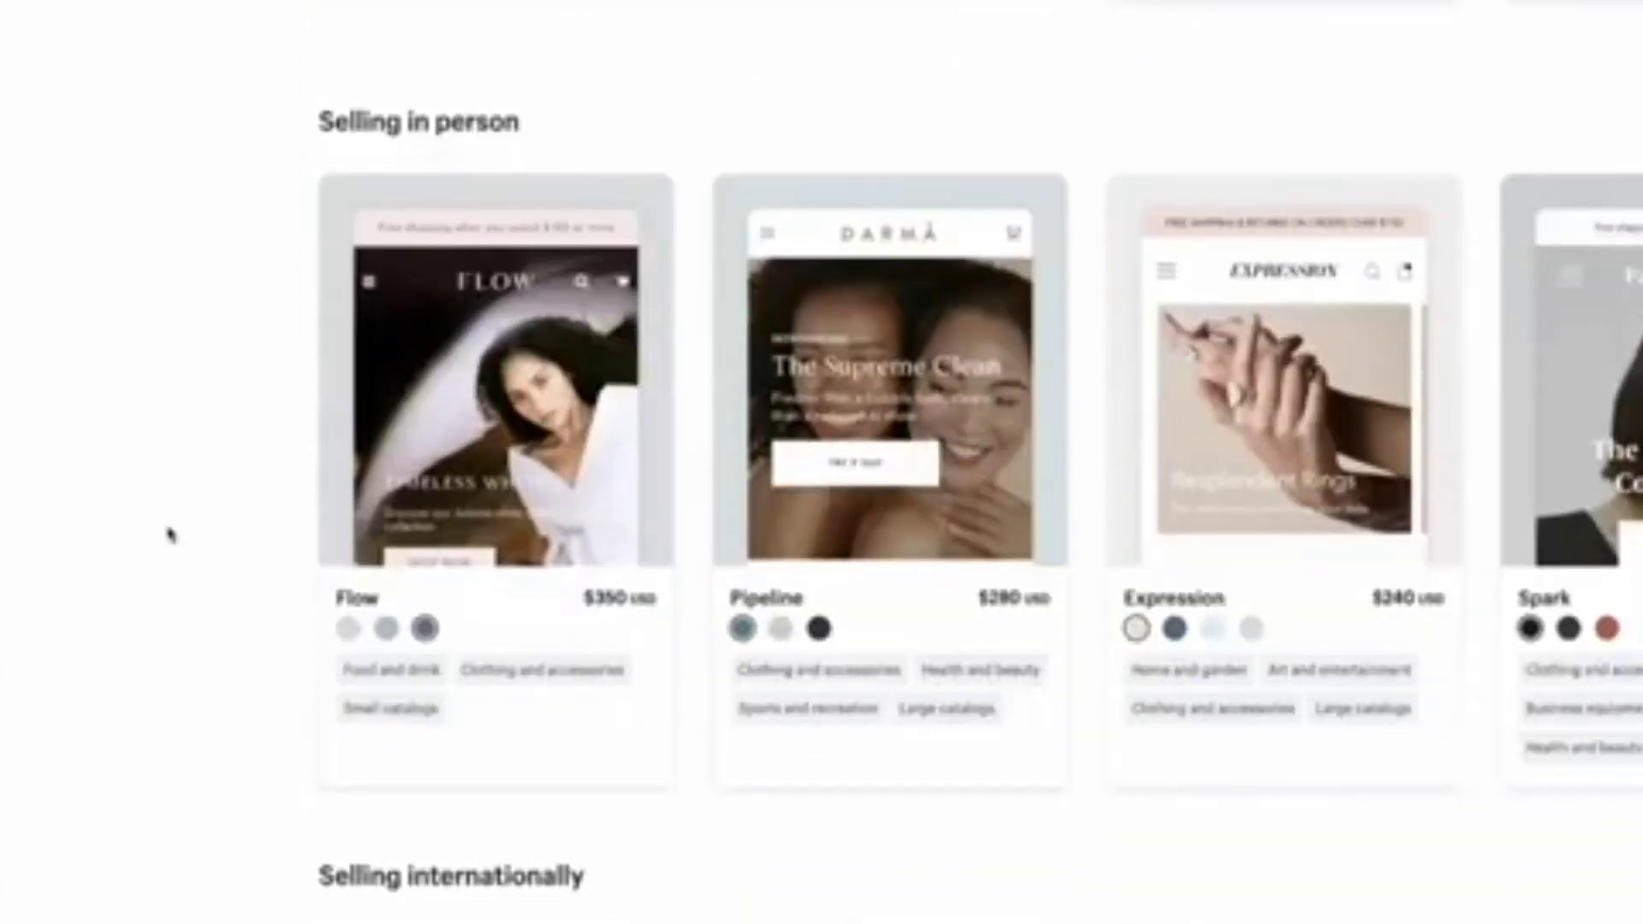
scroll(165, 531, down, 5)
scroll(168, 536, down, 4)
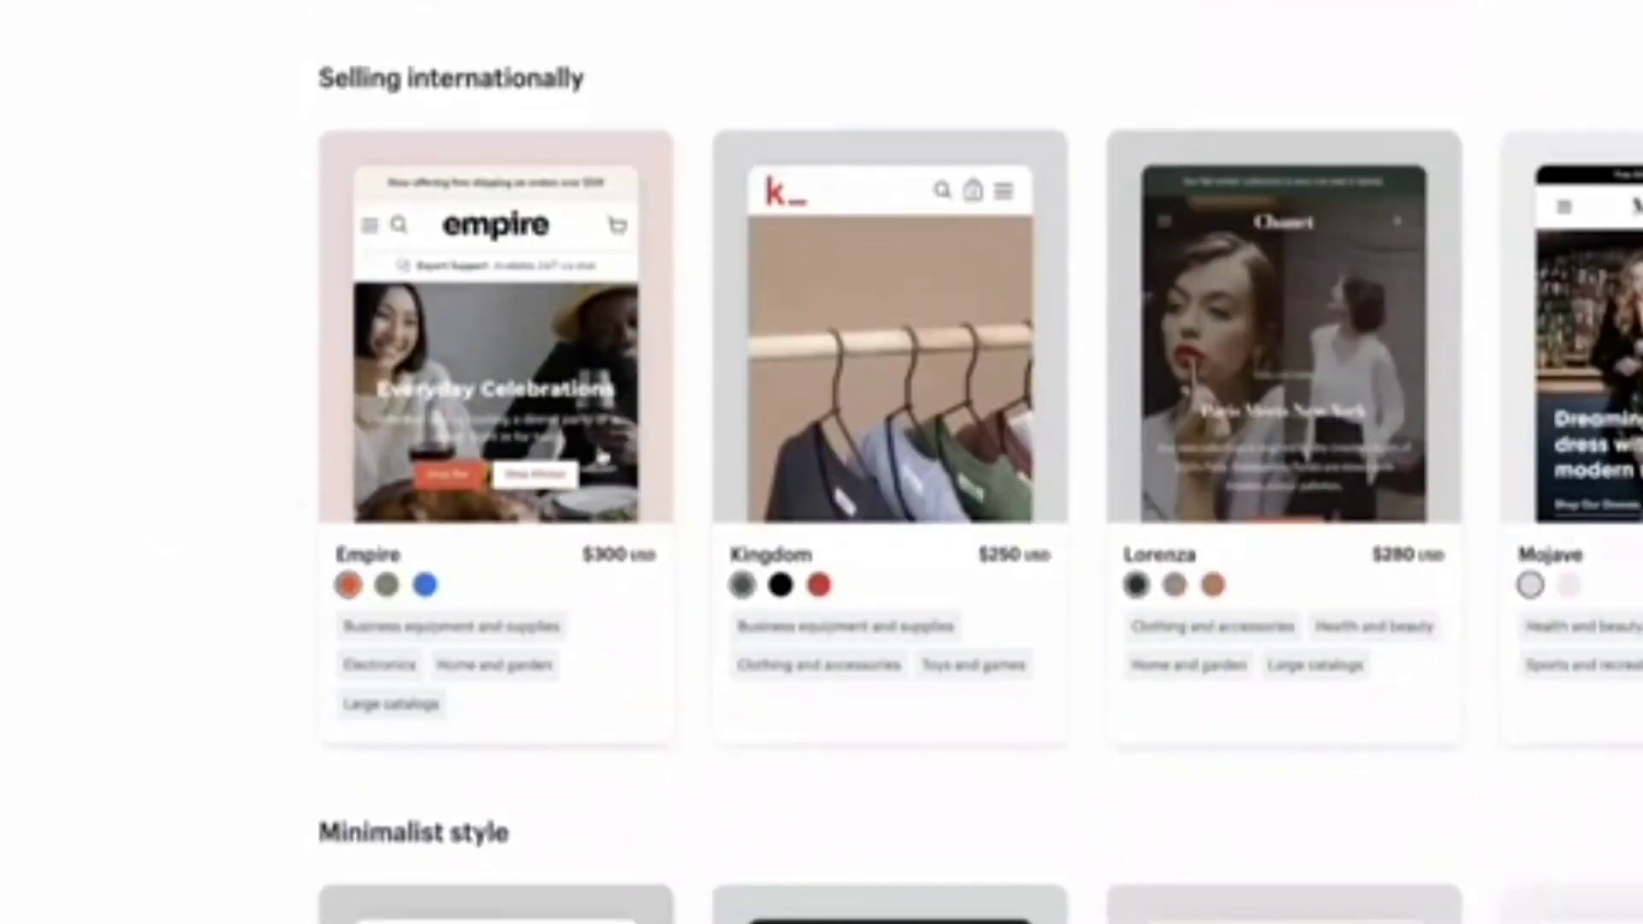
scroll(791, 338, down, 9)
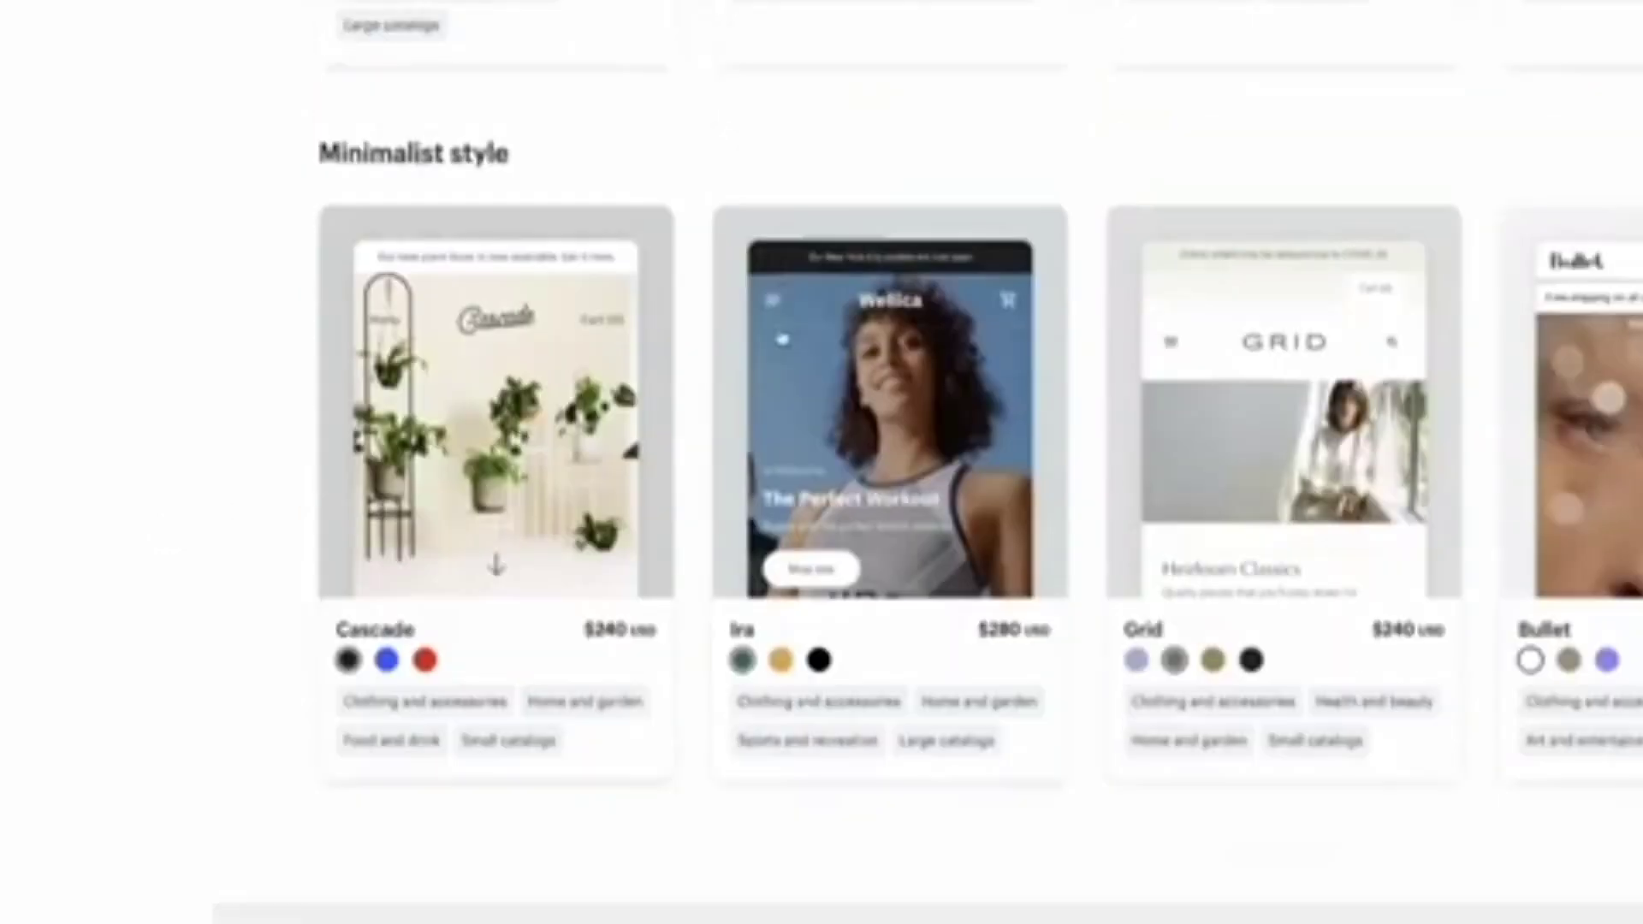
scroll(780, 339, down, 6)
scroll(778, 334, up, 20)
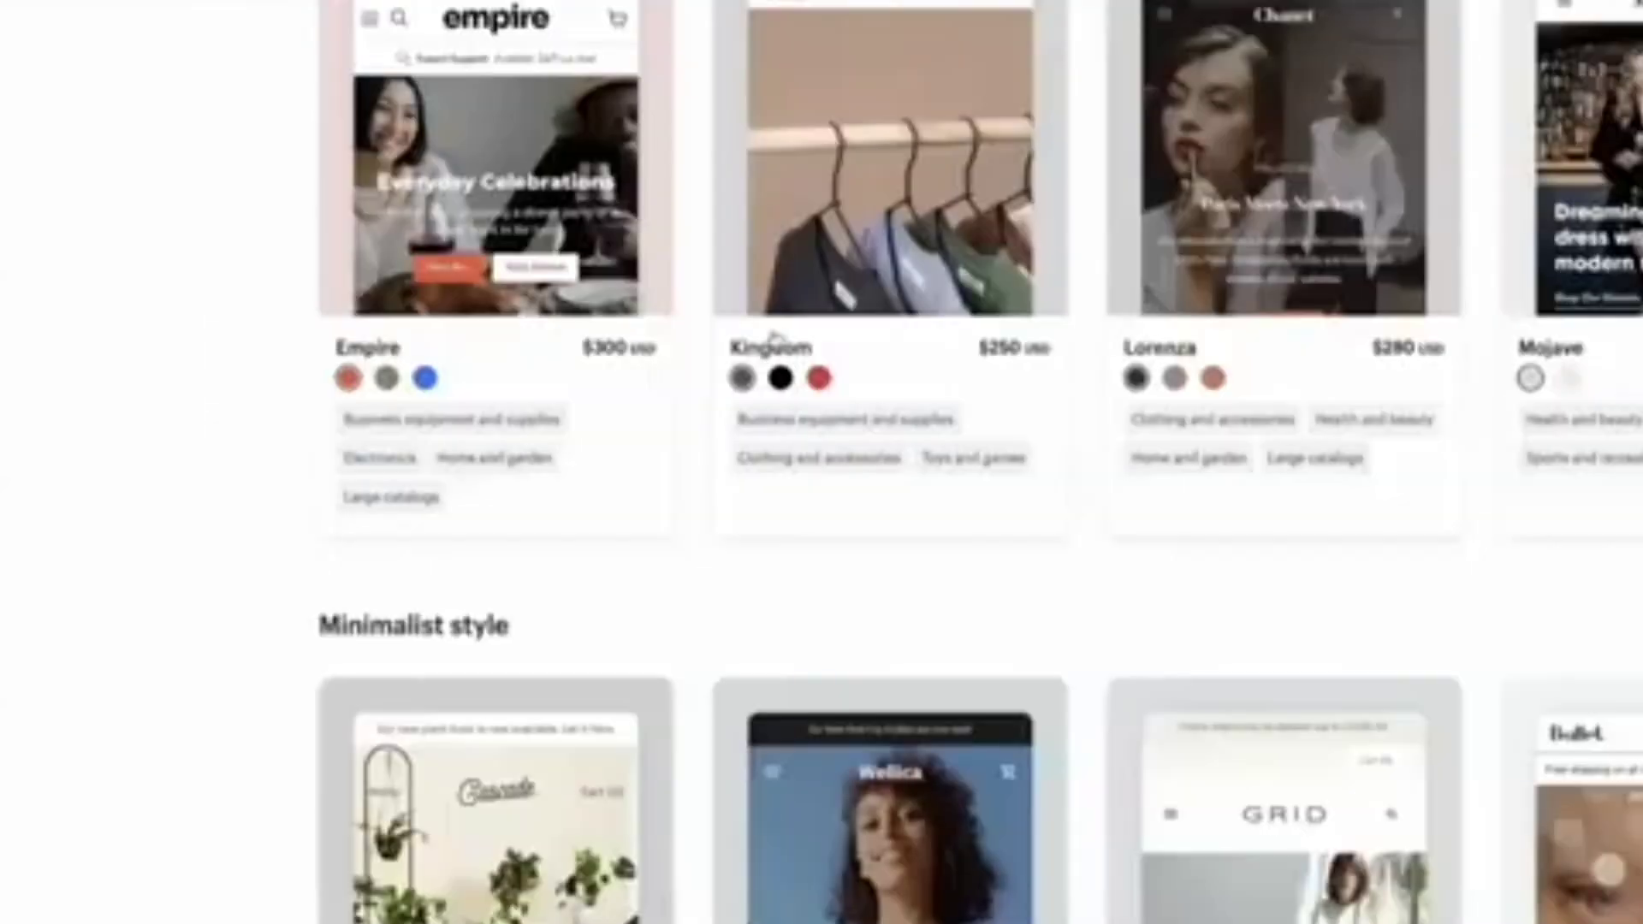
click(1529, 60)
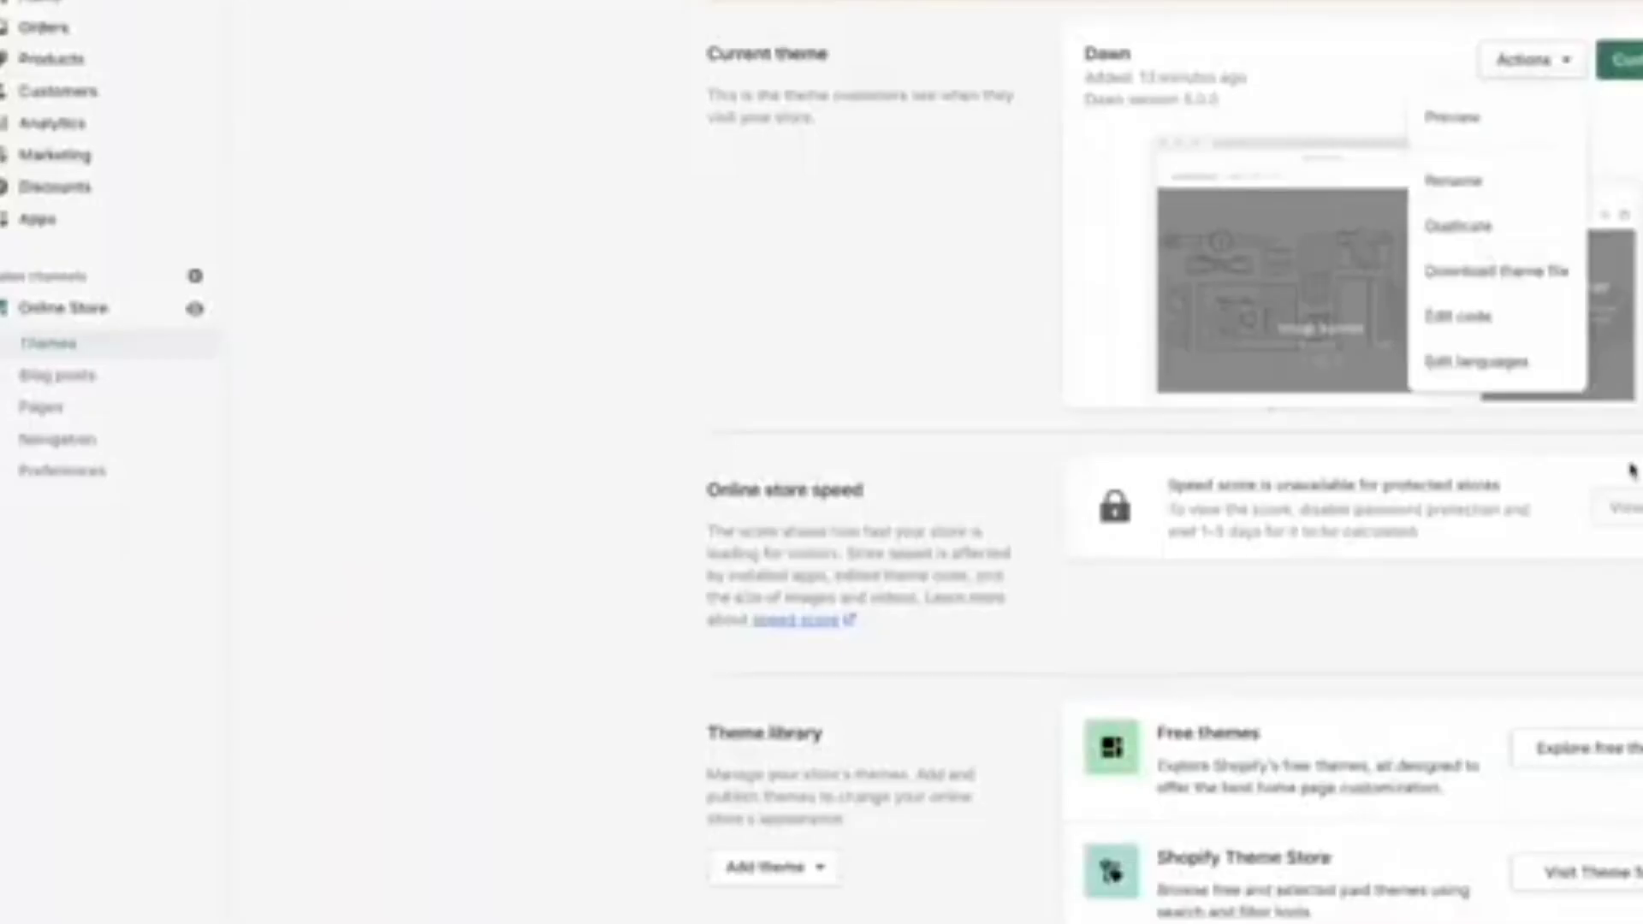
click(1562, 547)
Choose the Sense theme from the free themes and add it to the store's theme library
click(1573, 749)
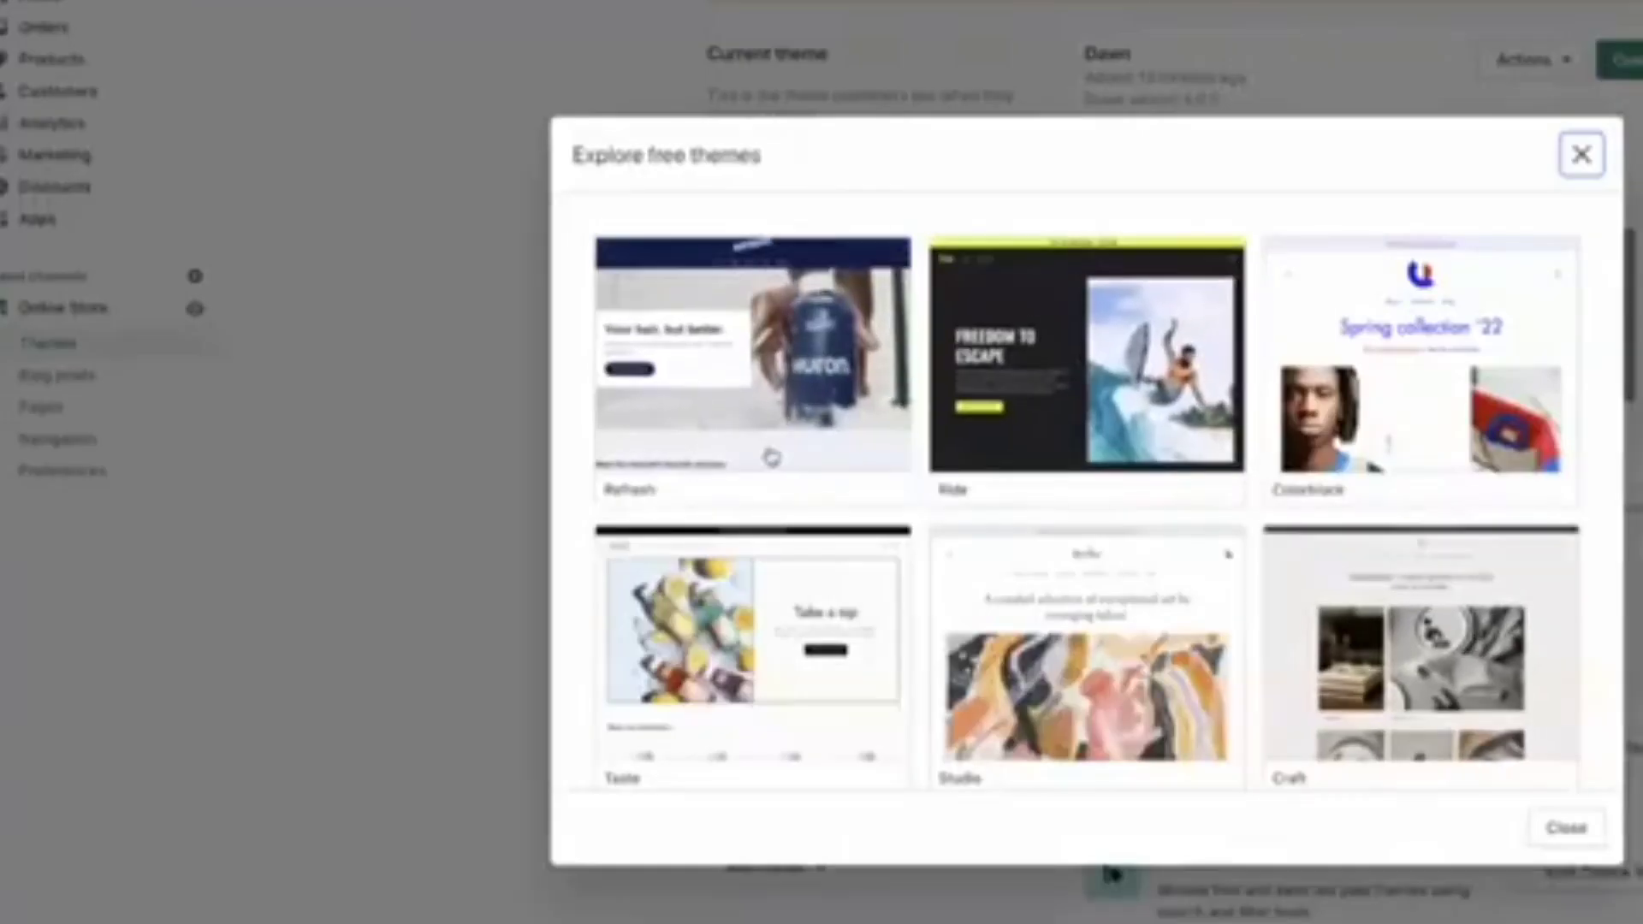
scroll(771, 457, down, 3)
click(1072, 550)
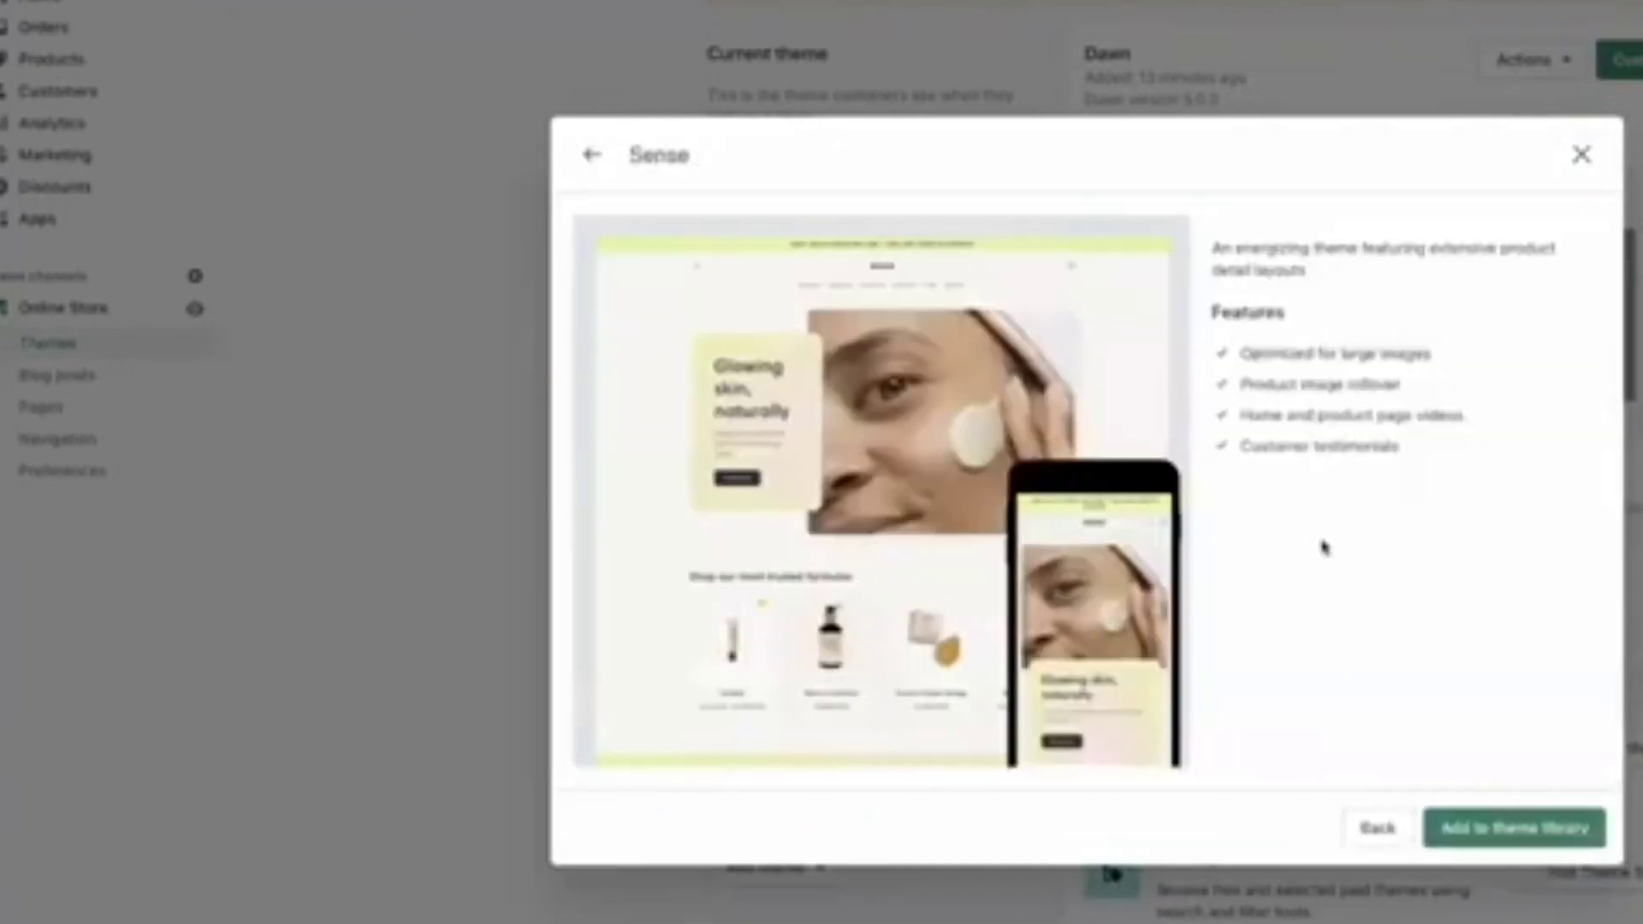
click(1553, 824)
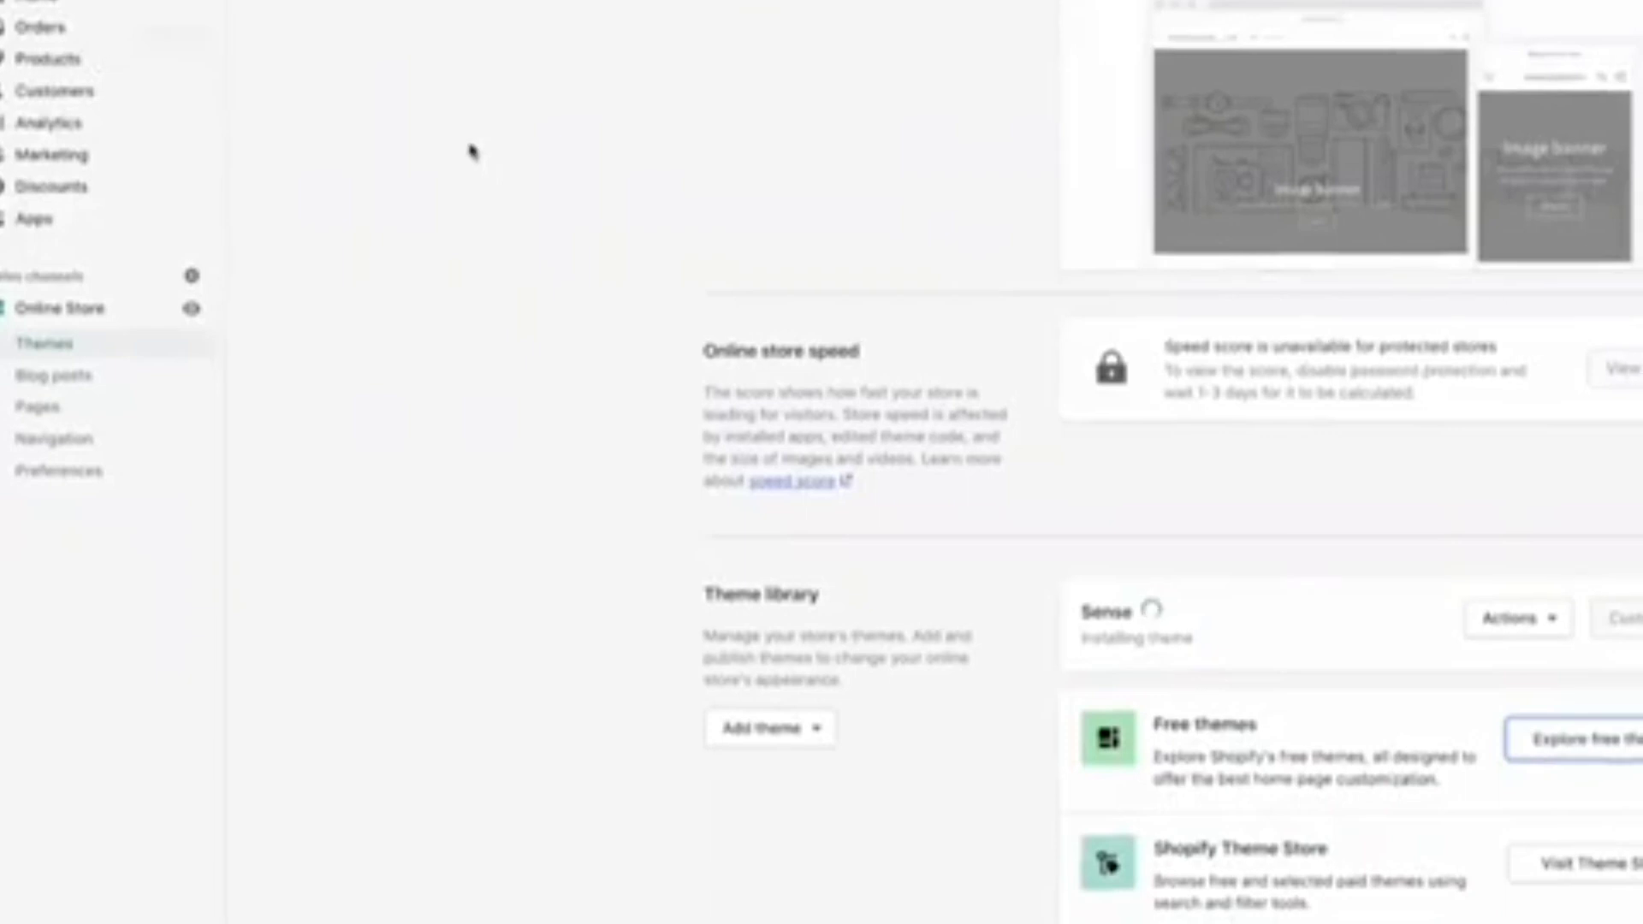
Start a new product in the store and title it "Mango Whipped Body Butter"
click(82, 62)
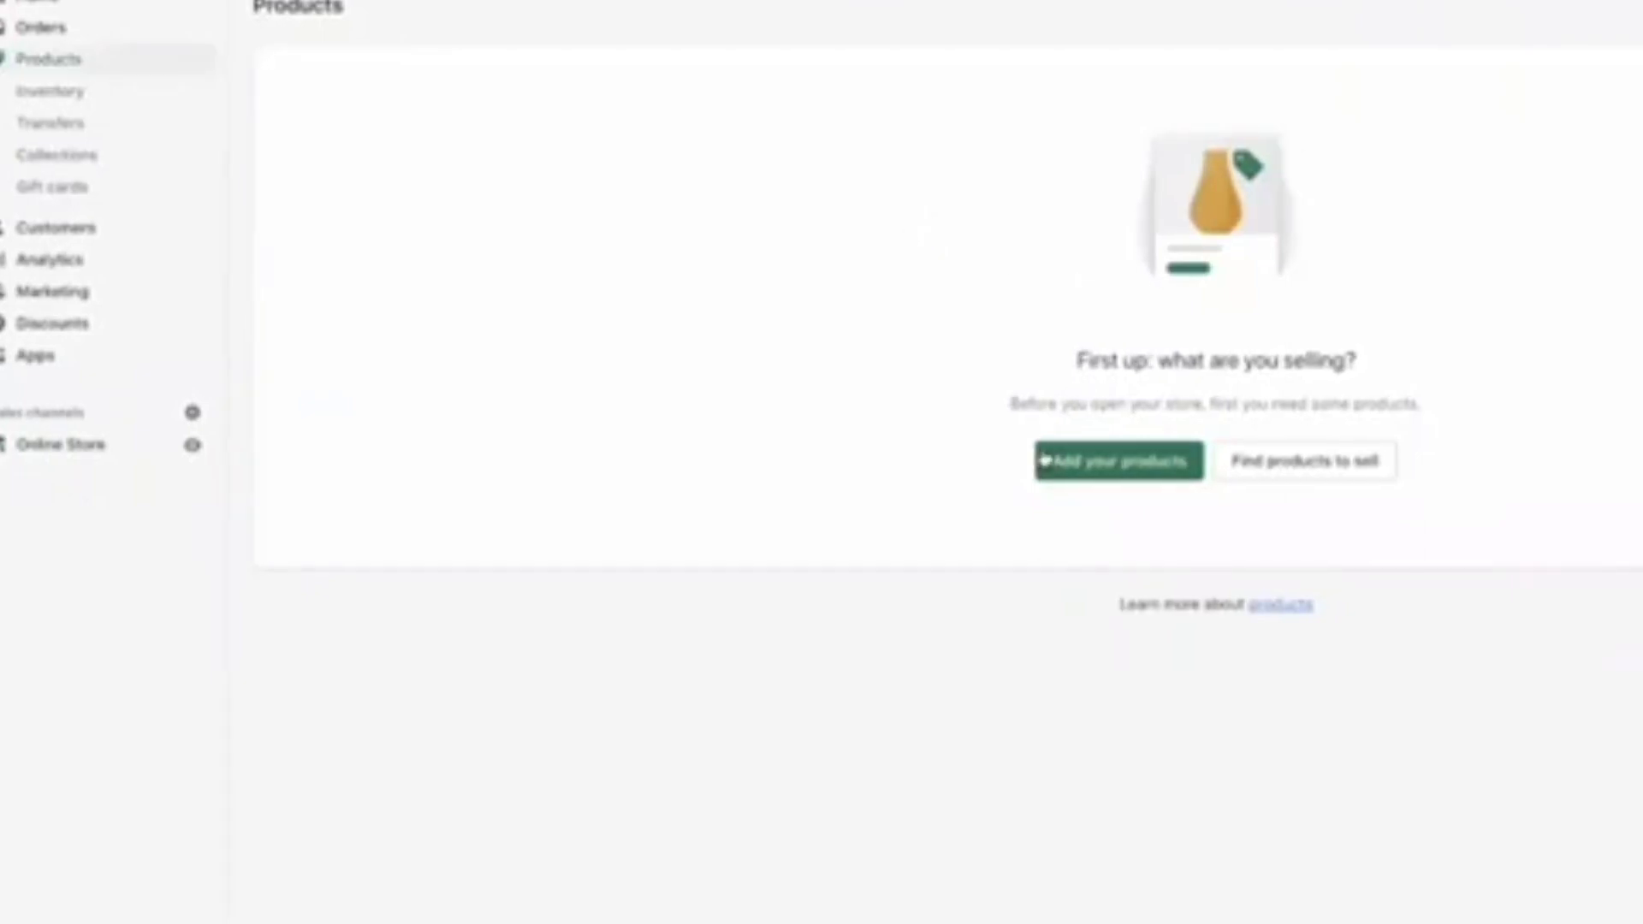
click(1195, 477)
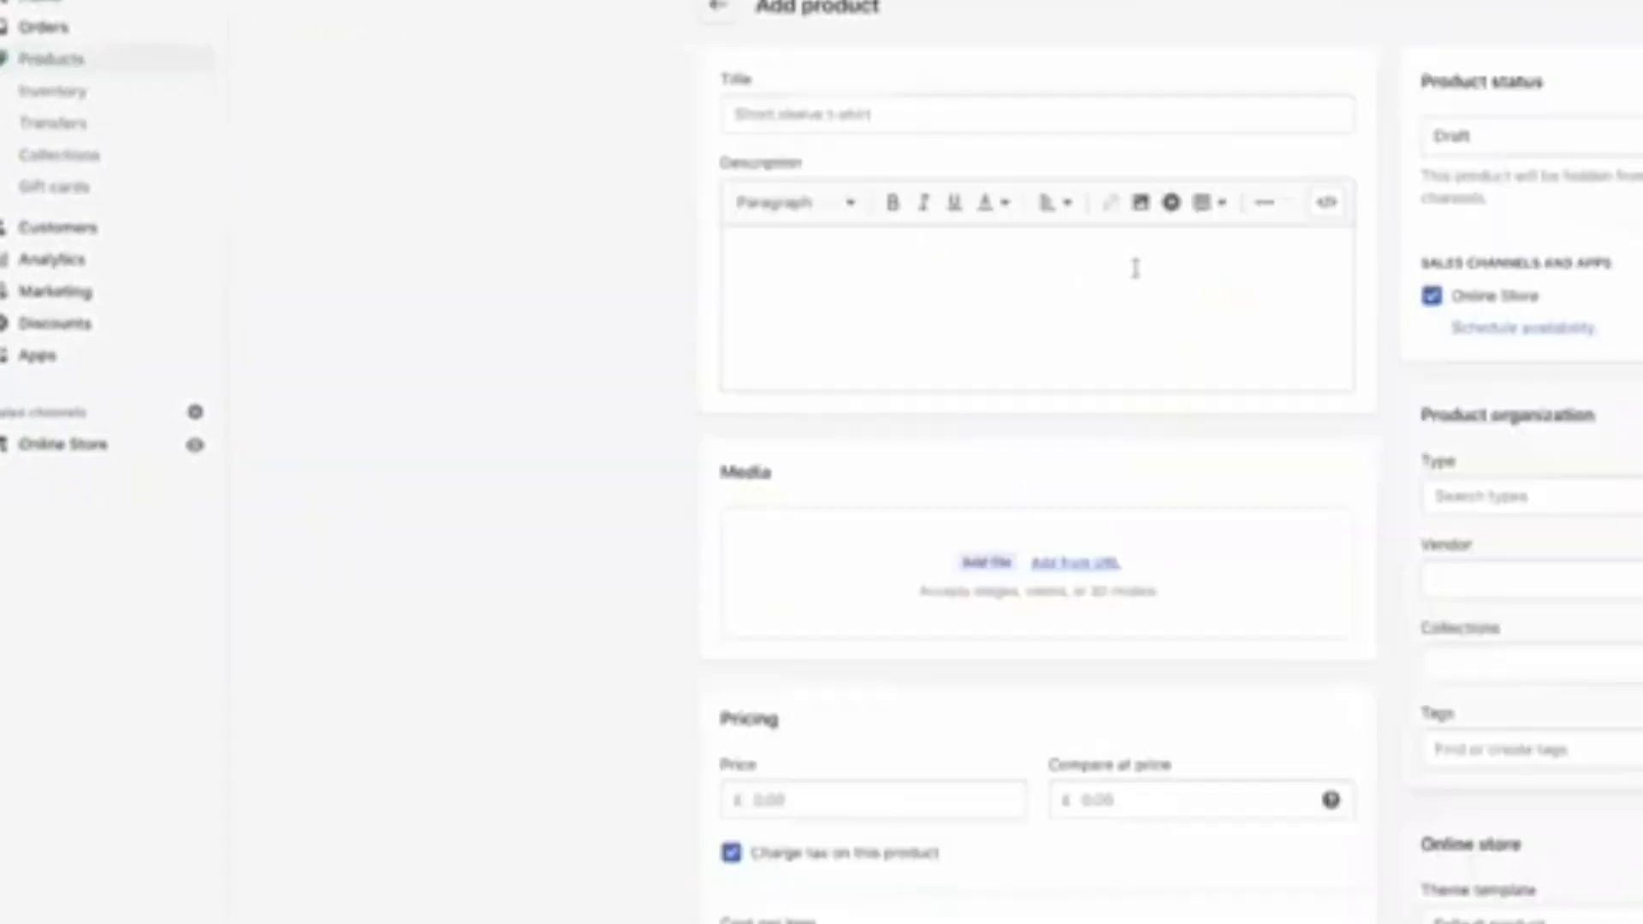
click(1177, 114)
text(M)
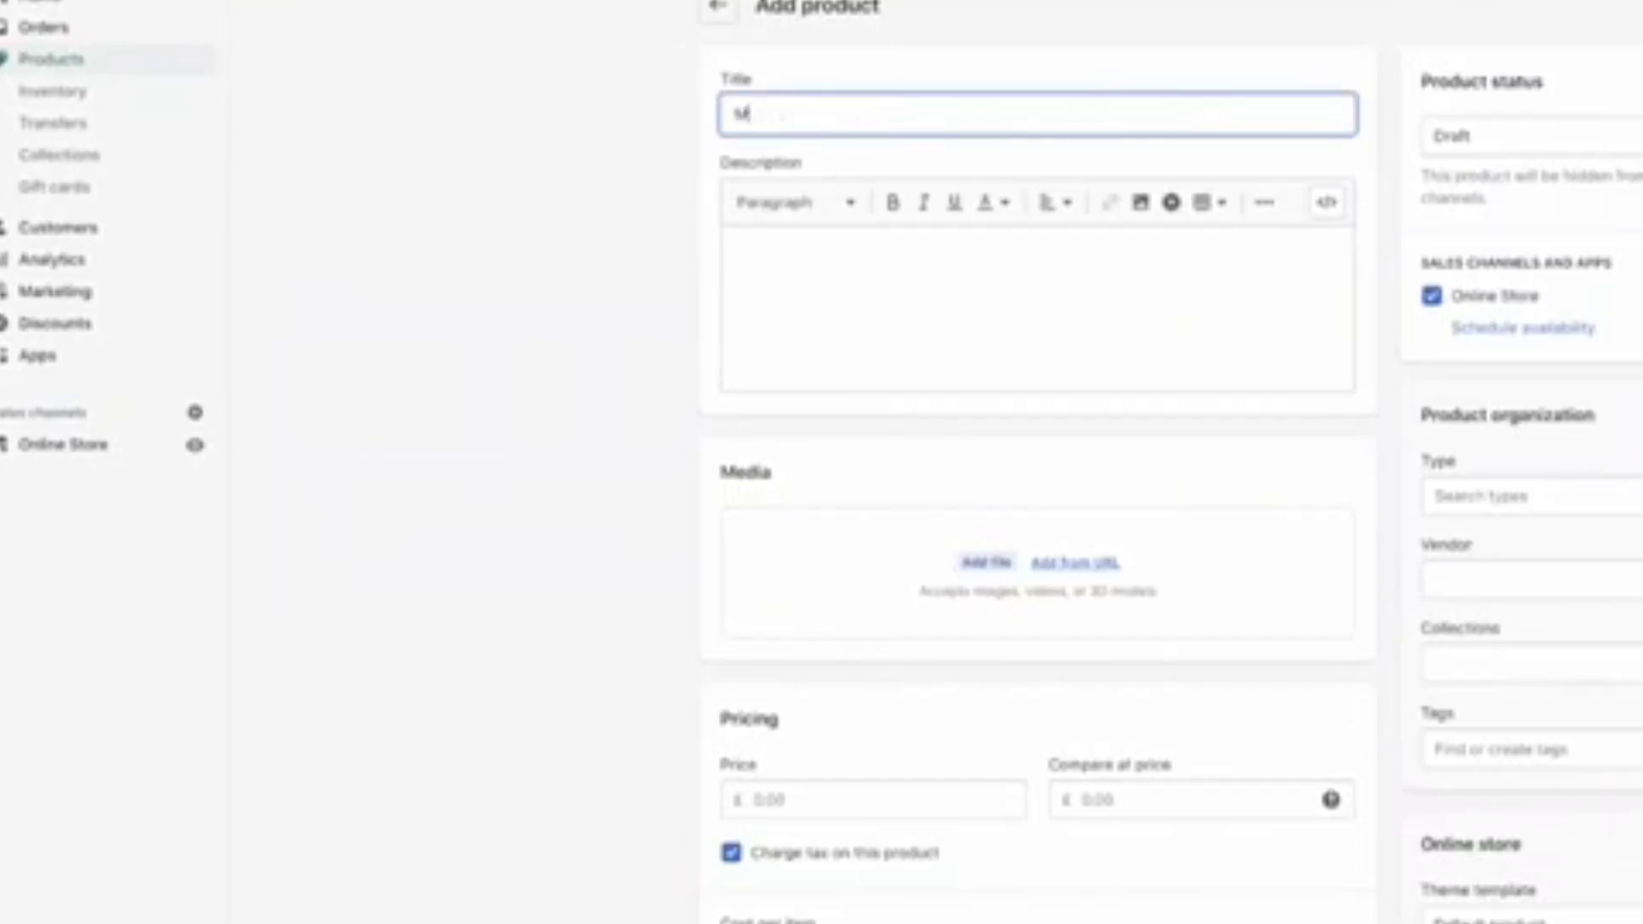
text(ango)
text( #01)
text(pped)
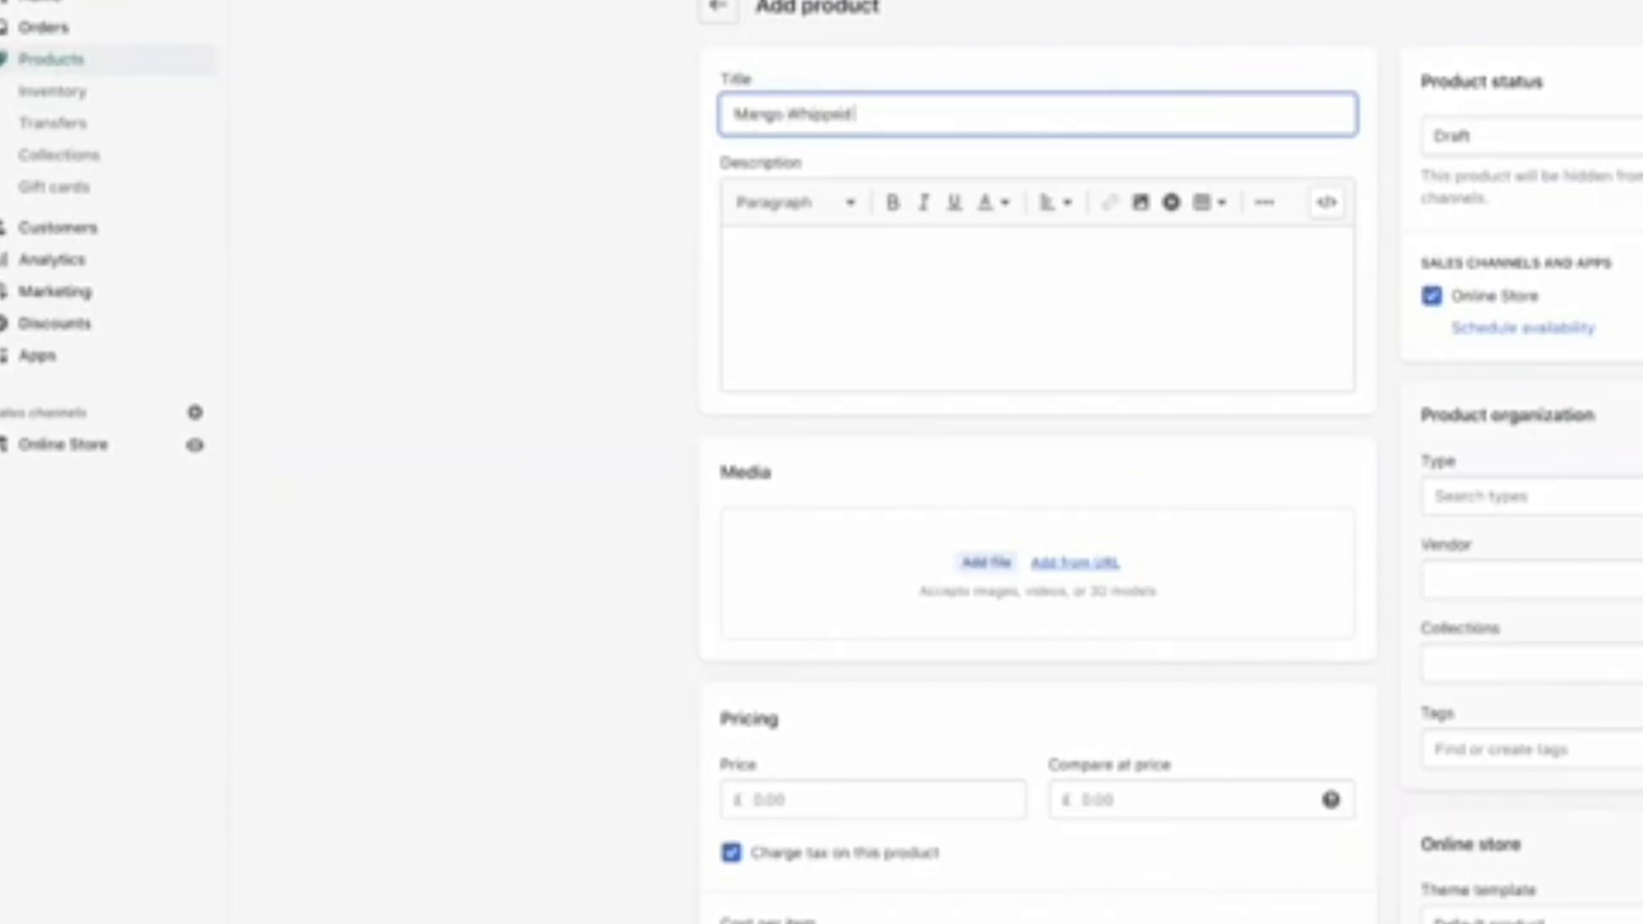
text( Body Butter)
Enter "Mango Whipped Body Butter Delight" as the opening line of the product description and leave a gap below it
scroll(833, 376, down, 5)
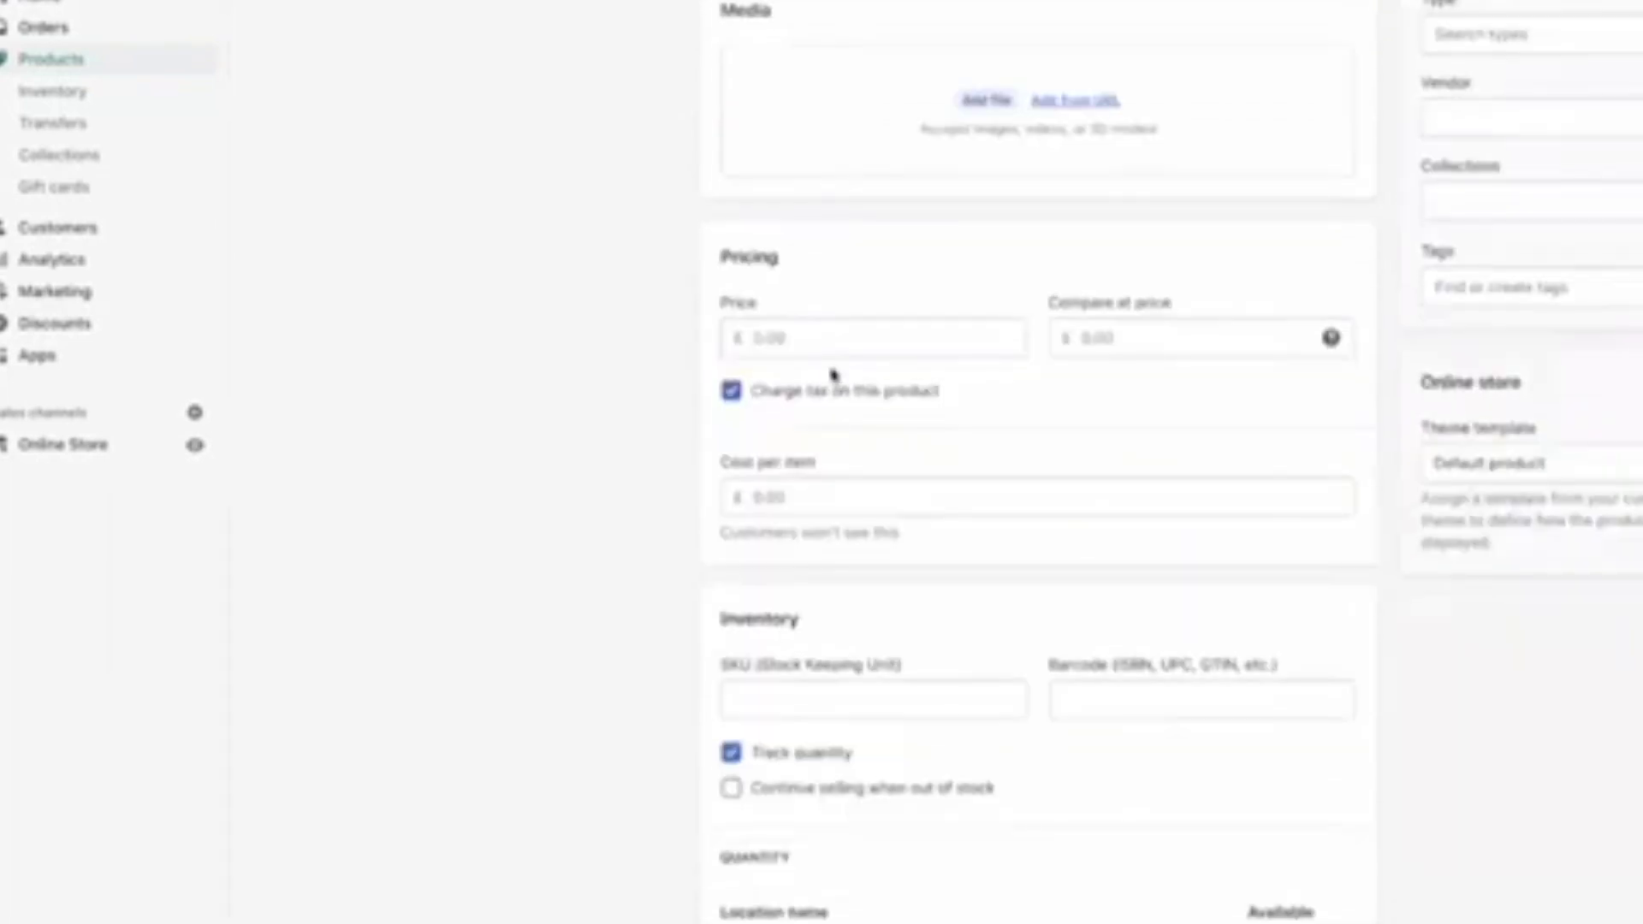
scroll(815, 379, down, 12)
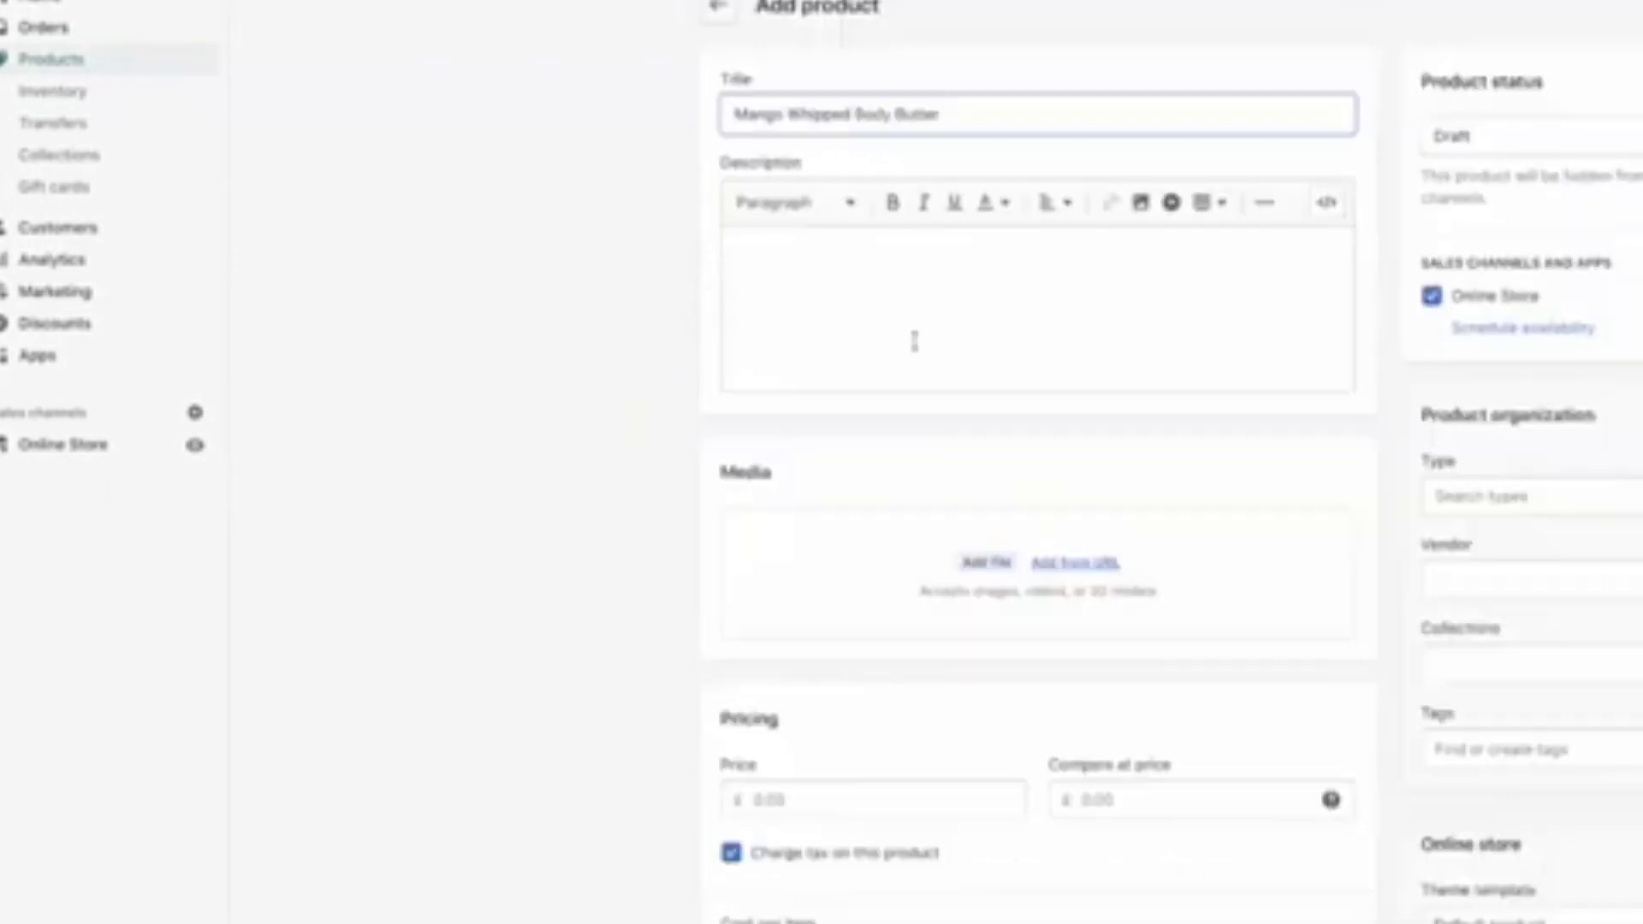
click(915, 341)
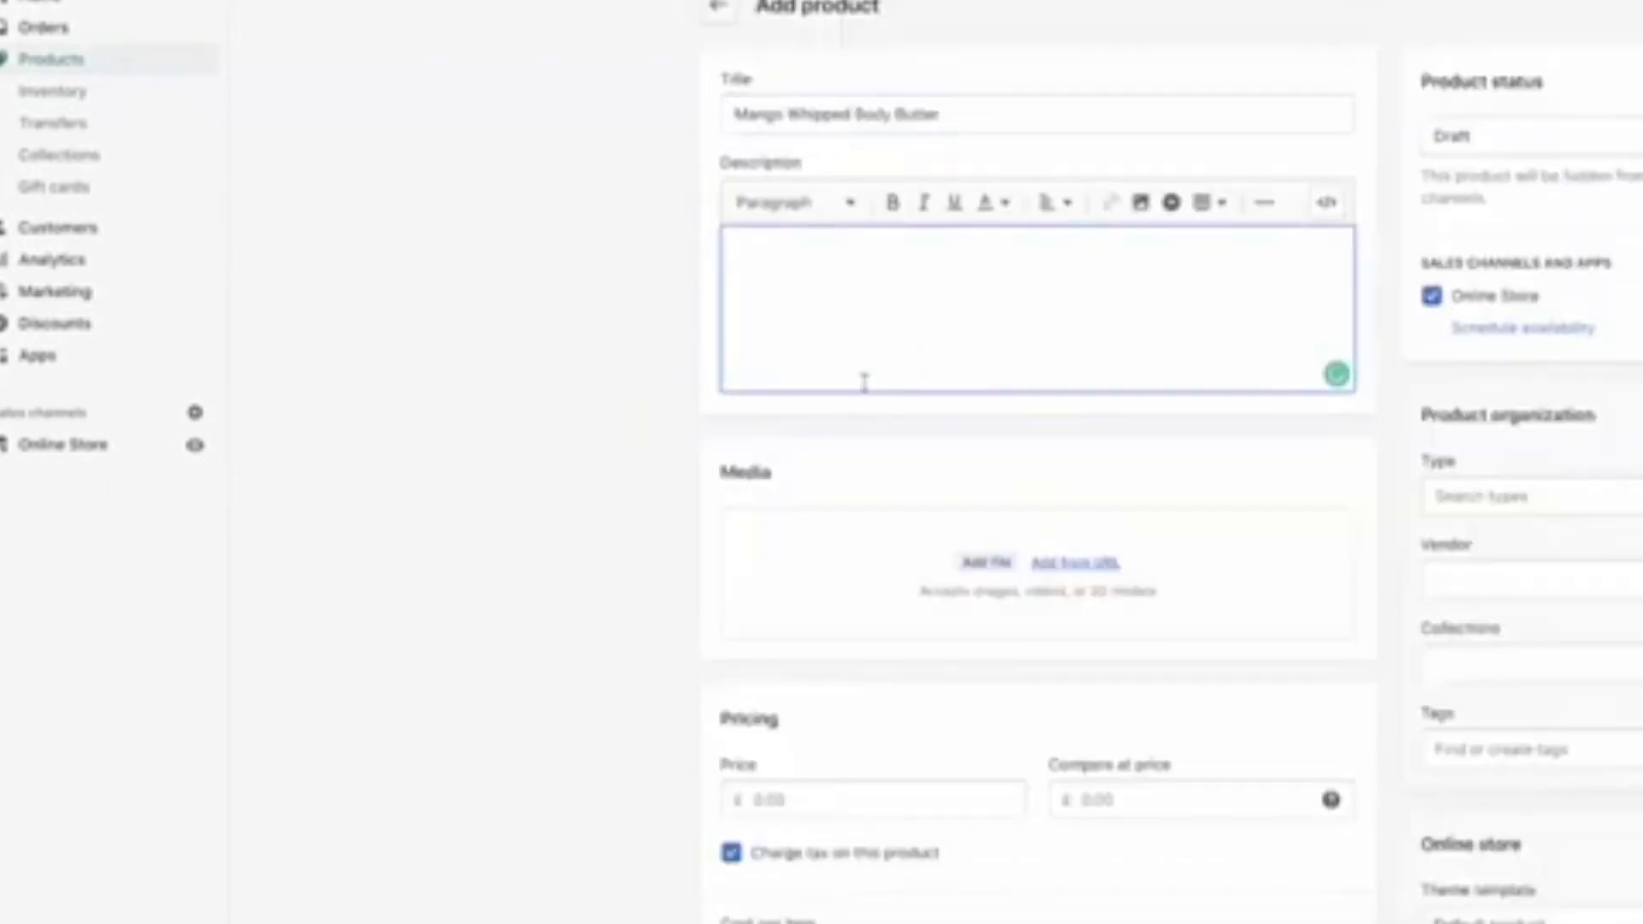
text(Mango Whipped Body Butter Delight)
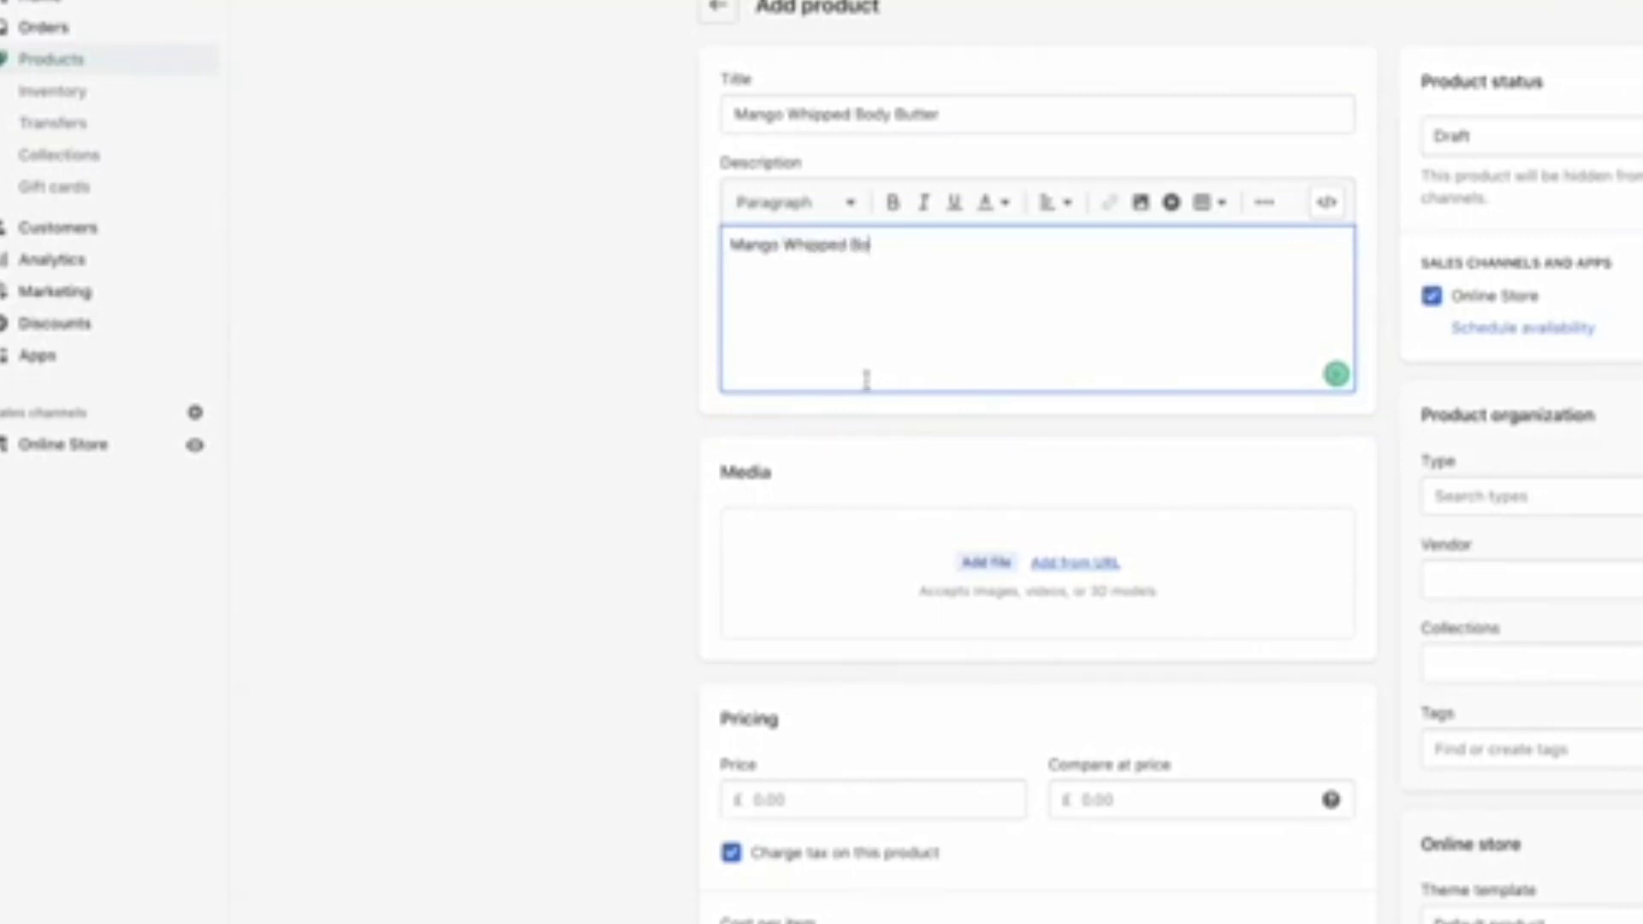
key(Return)
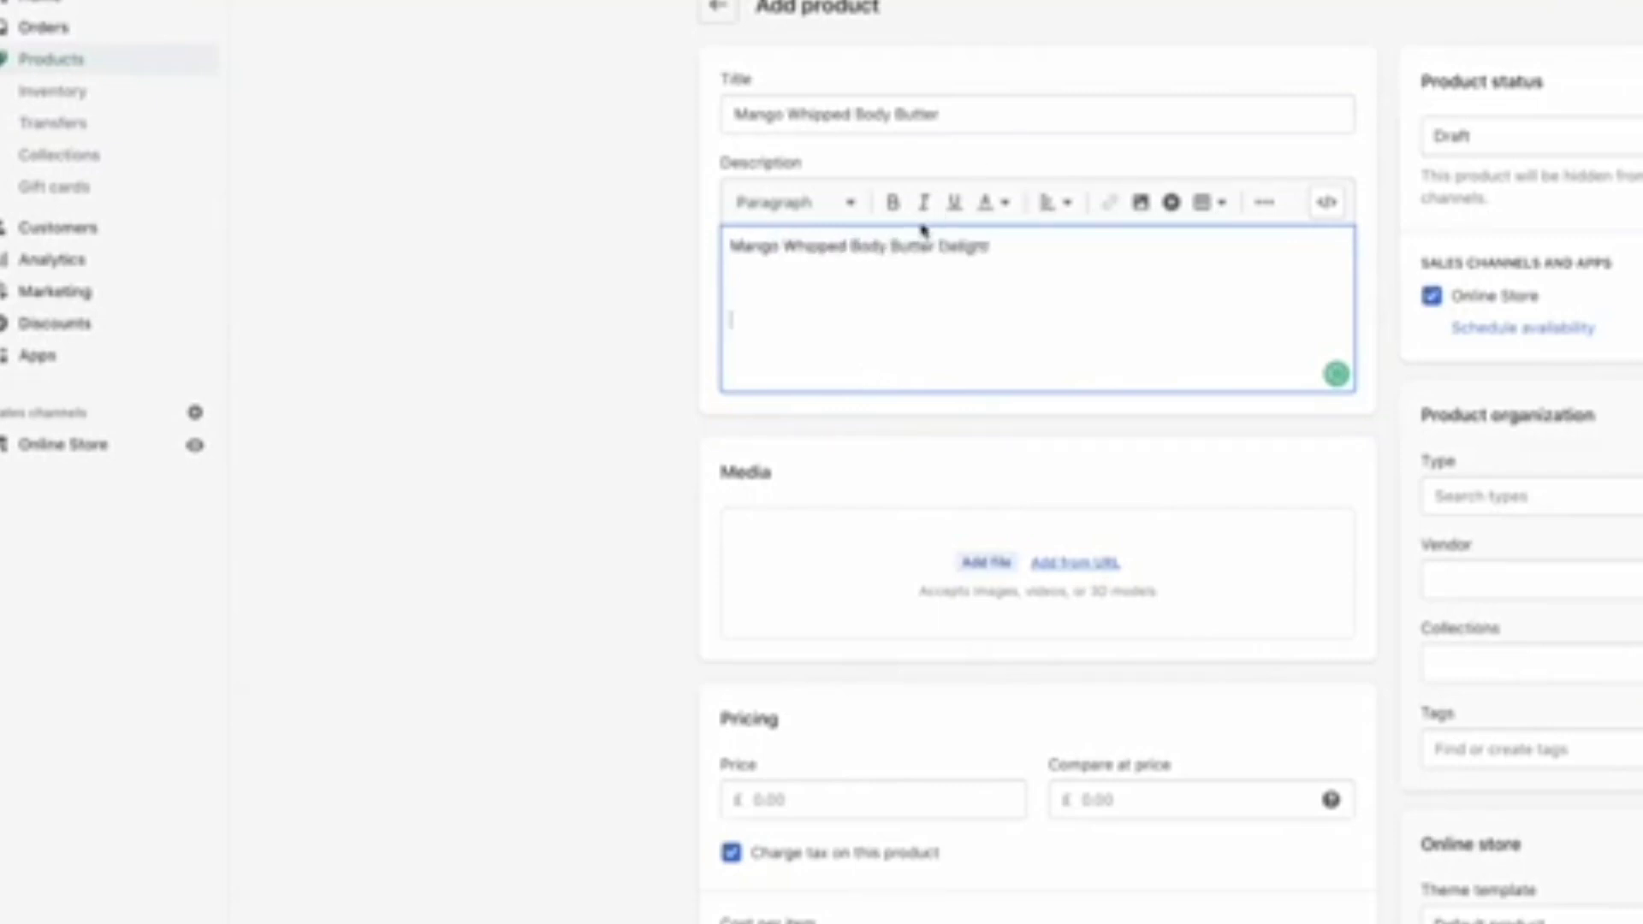
Add a bold "Ingredients" heading with placeholder ingredients below it, followed by a bold "Benefits" heading, to the description
click(895, 205)
text(In)
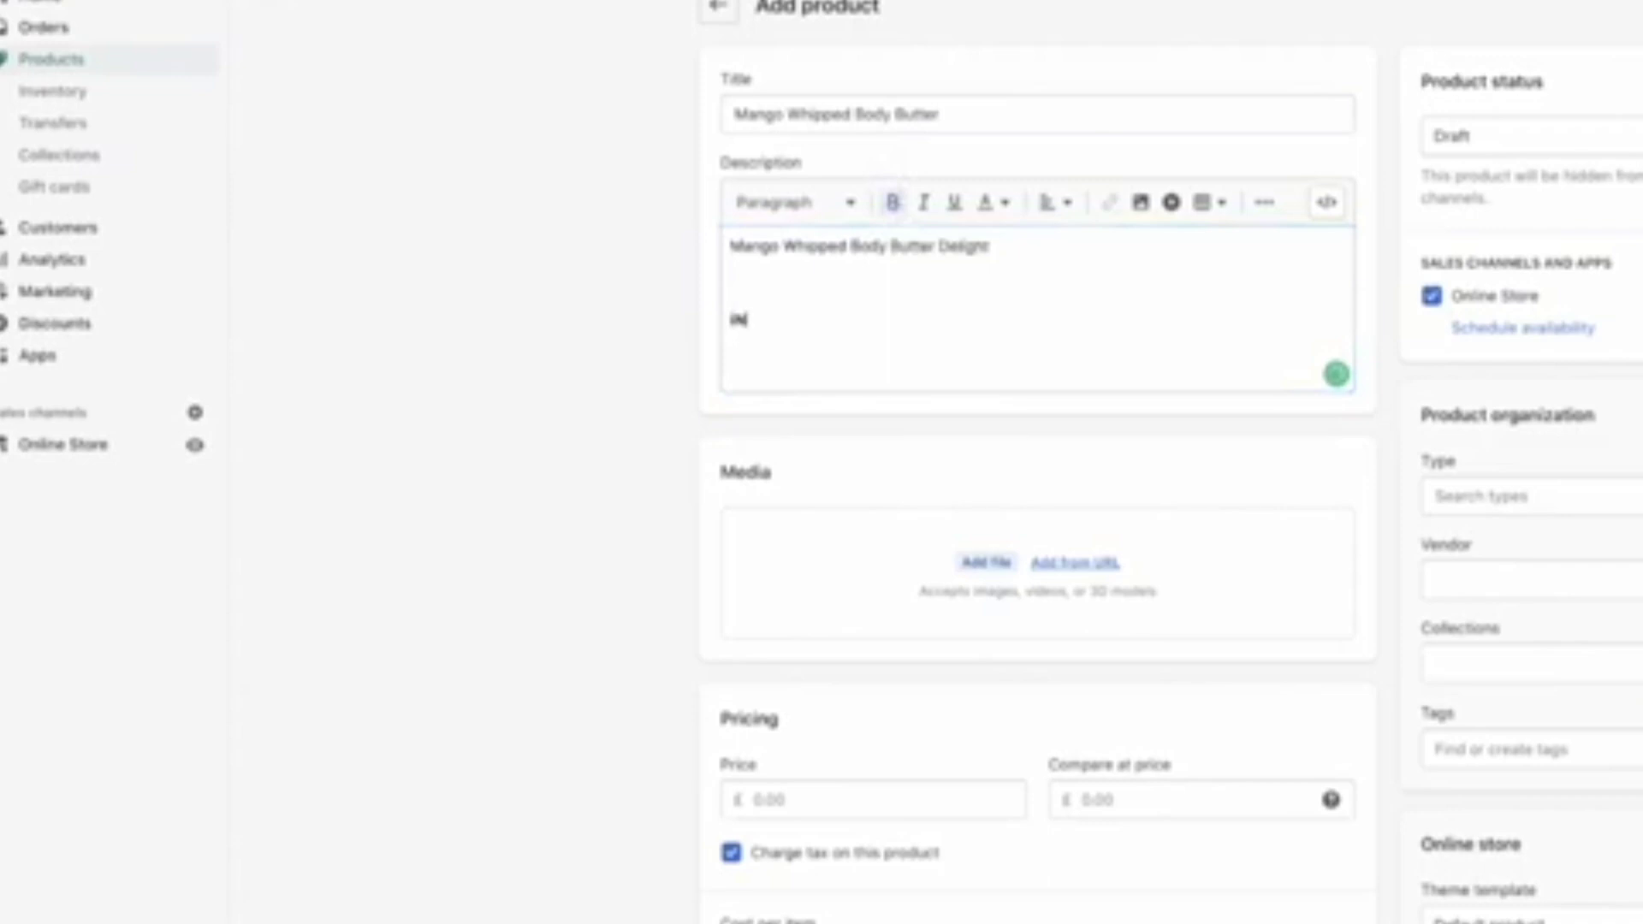
text(gre)
key(BackSpace)
key(BackSpace)
key(BackSpace)
key(BackSpace)
key(BackSpace)
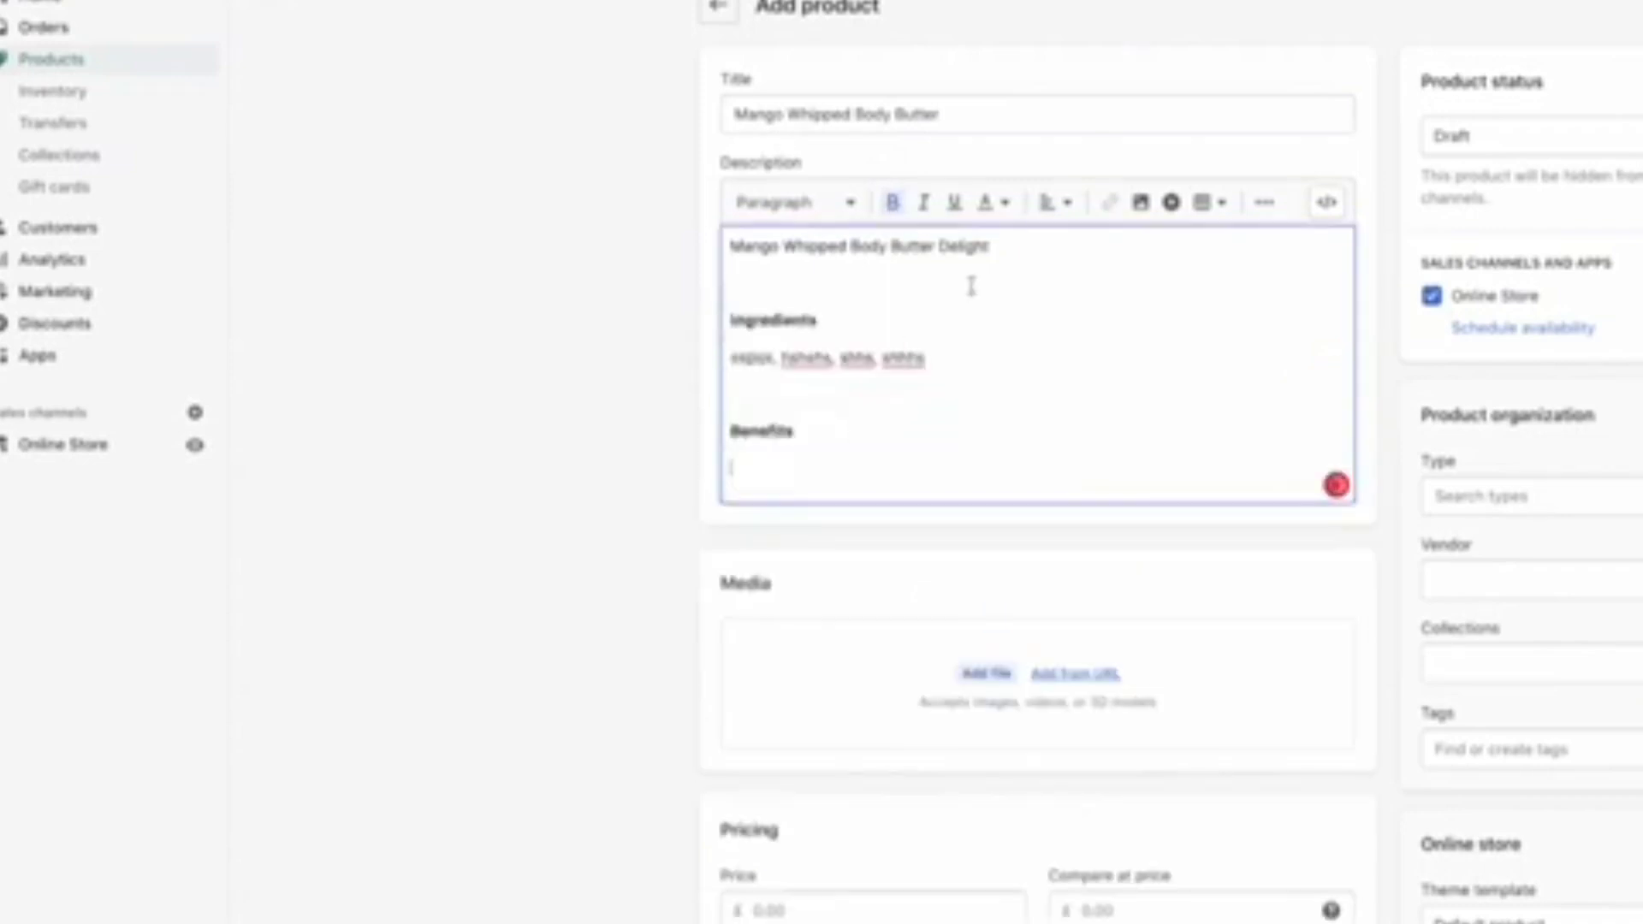
List Clean, Vegan and Scented as bullets under the Benefits heading and remove their bold formatting
click(1056, 202)
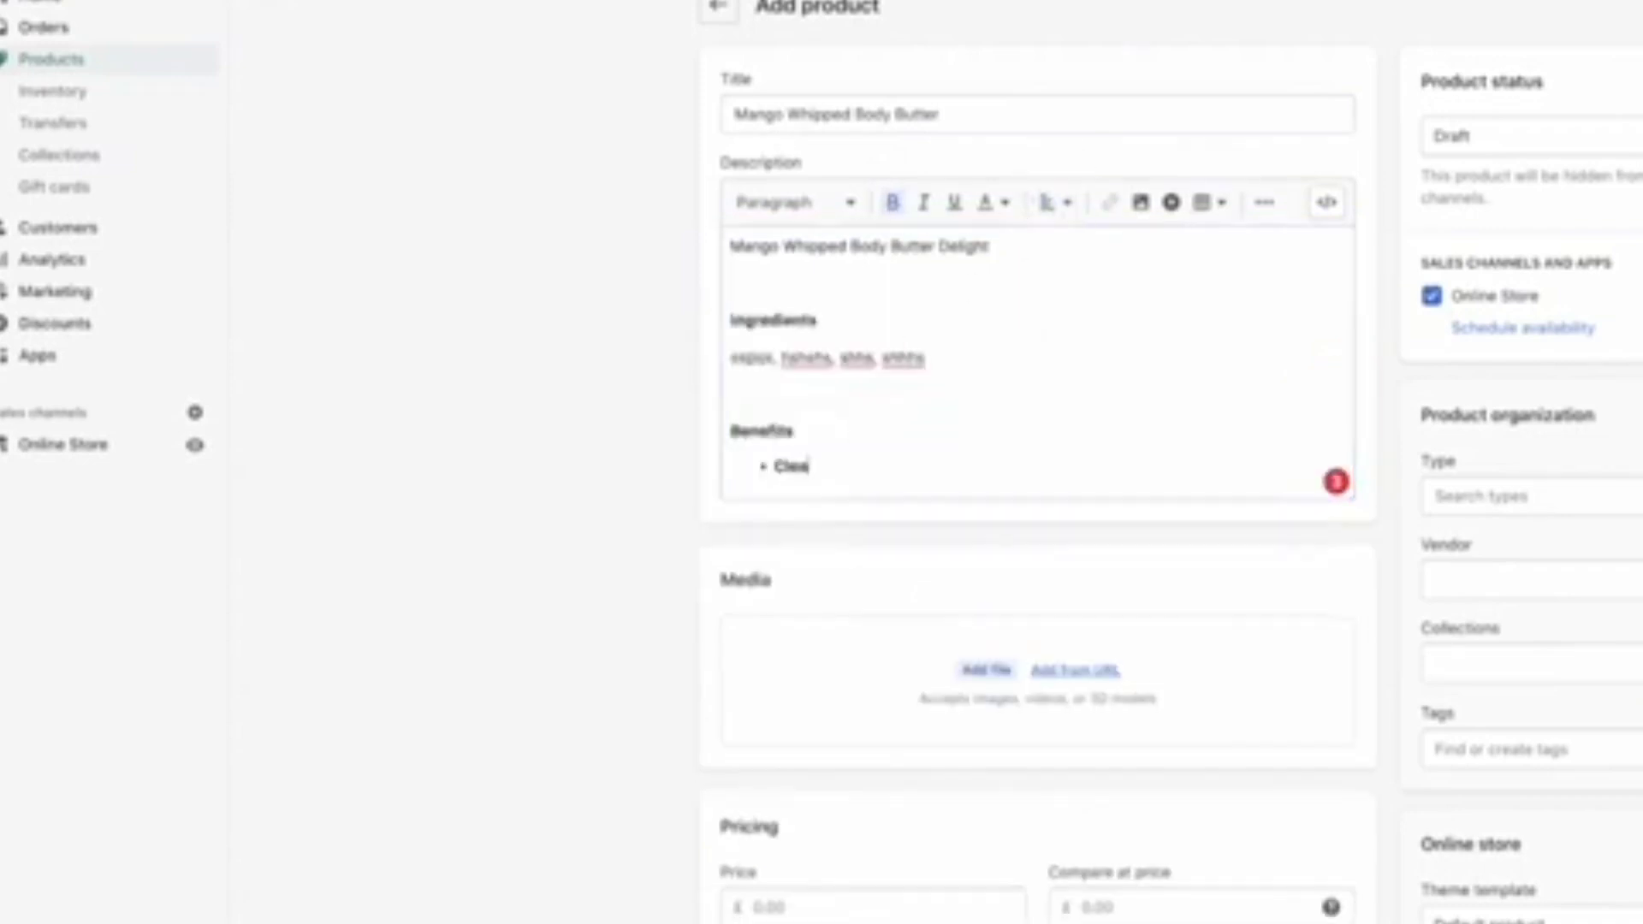
text(n)
key(Return)
text(Vegan)
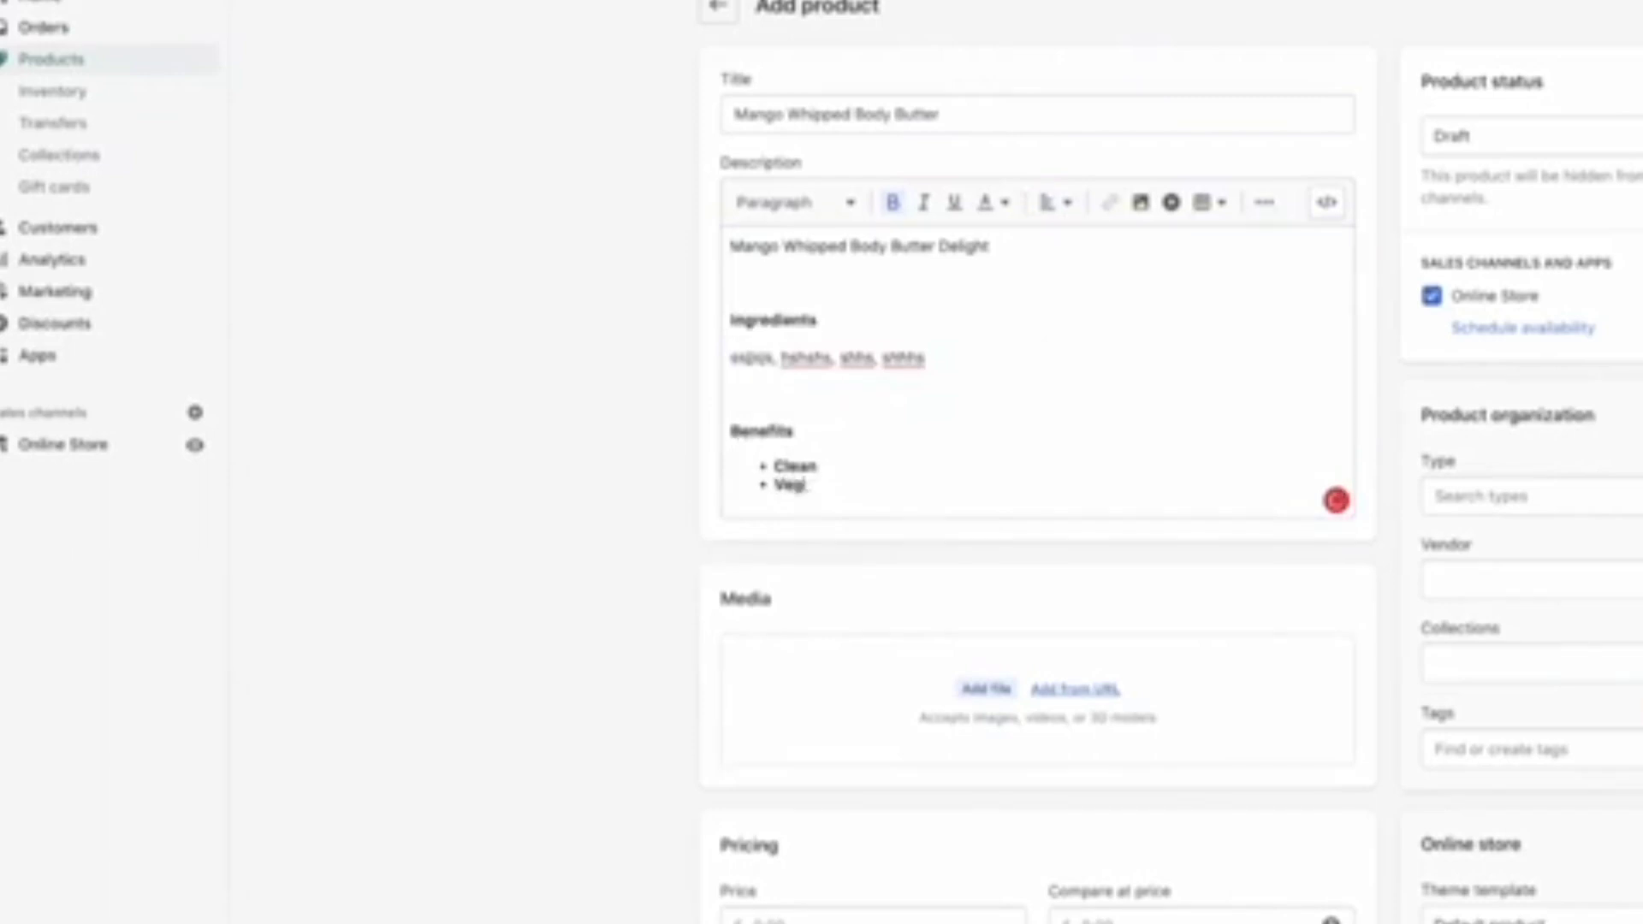
key(Return)
text(Scented)
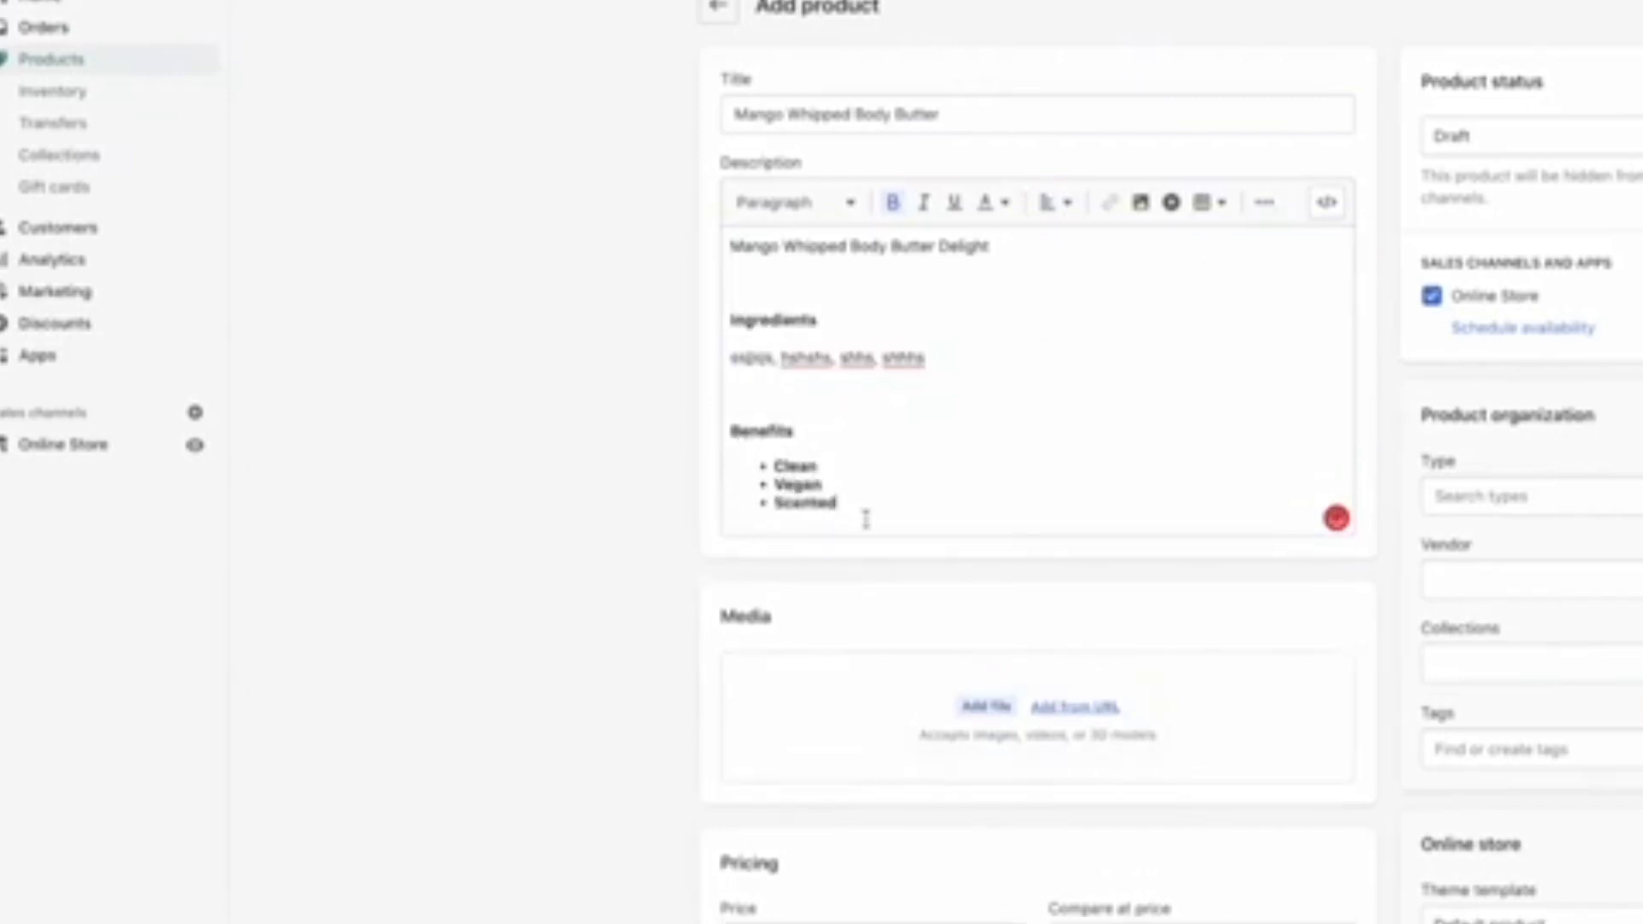
drag(866, 517, 773, 464)
click(894, 204)
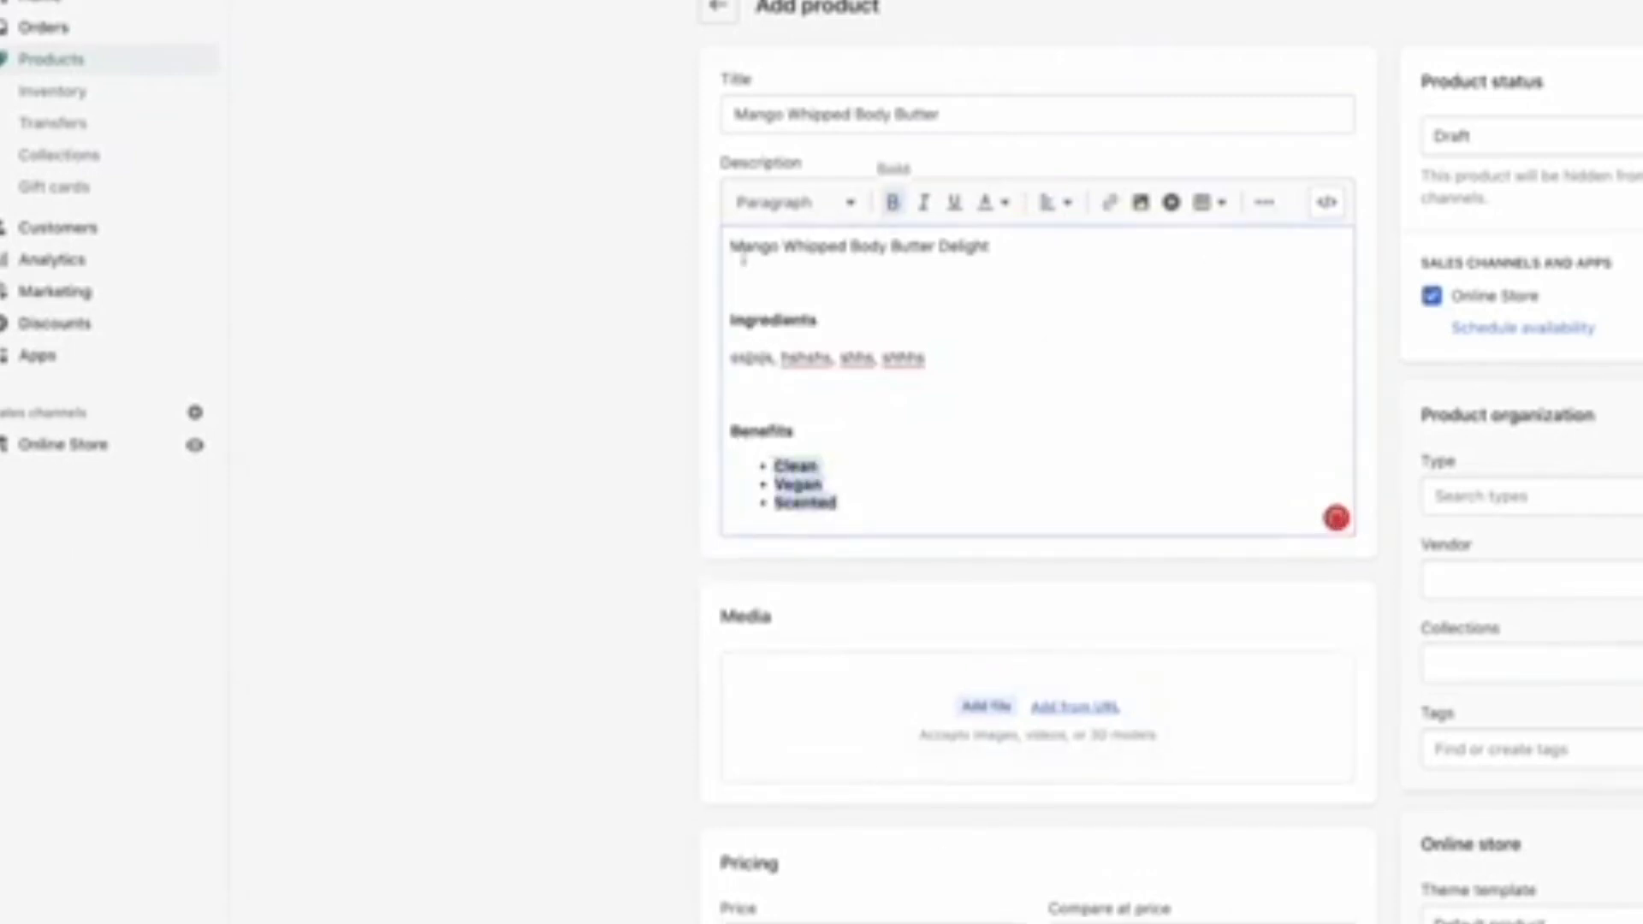
Set the product type to Health & Beauty and the vendor to Body Ody
scroll(524, 257, down, 4)
click(1571, 156)
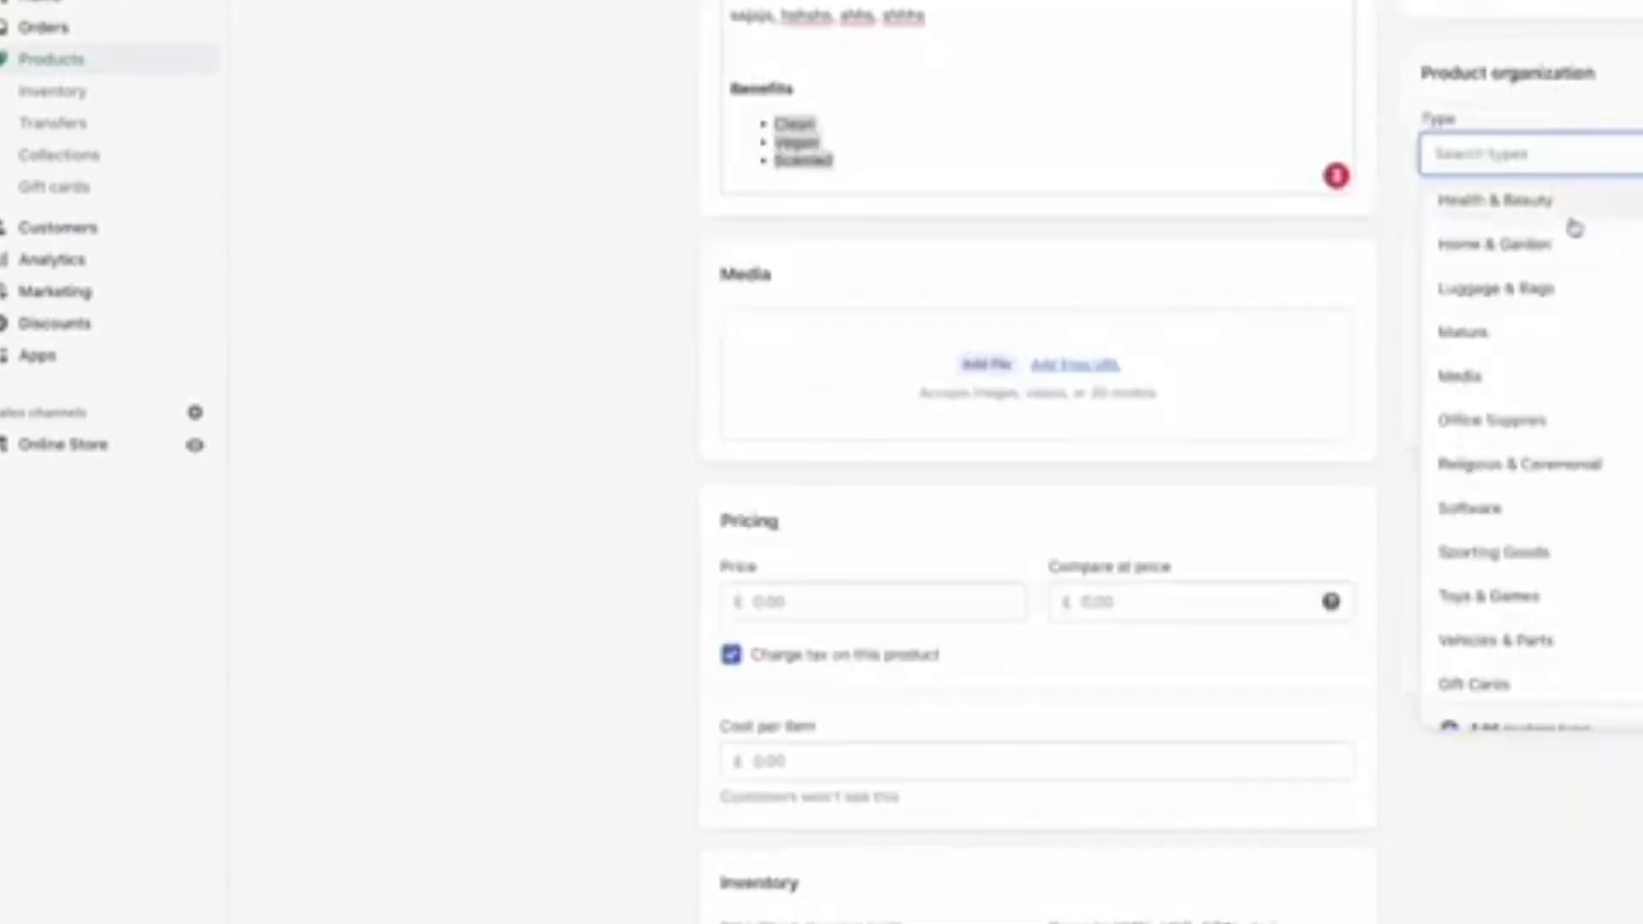
click(1573, 221)
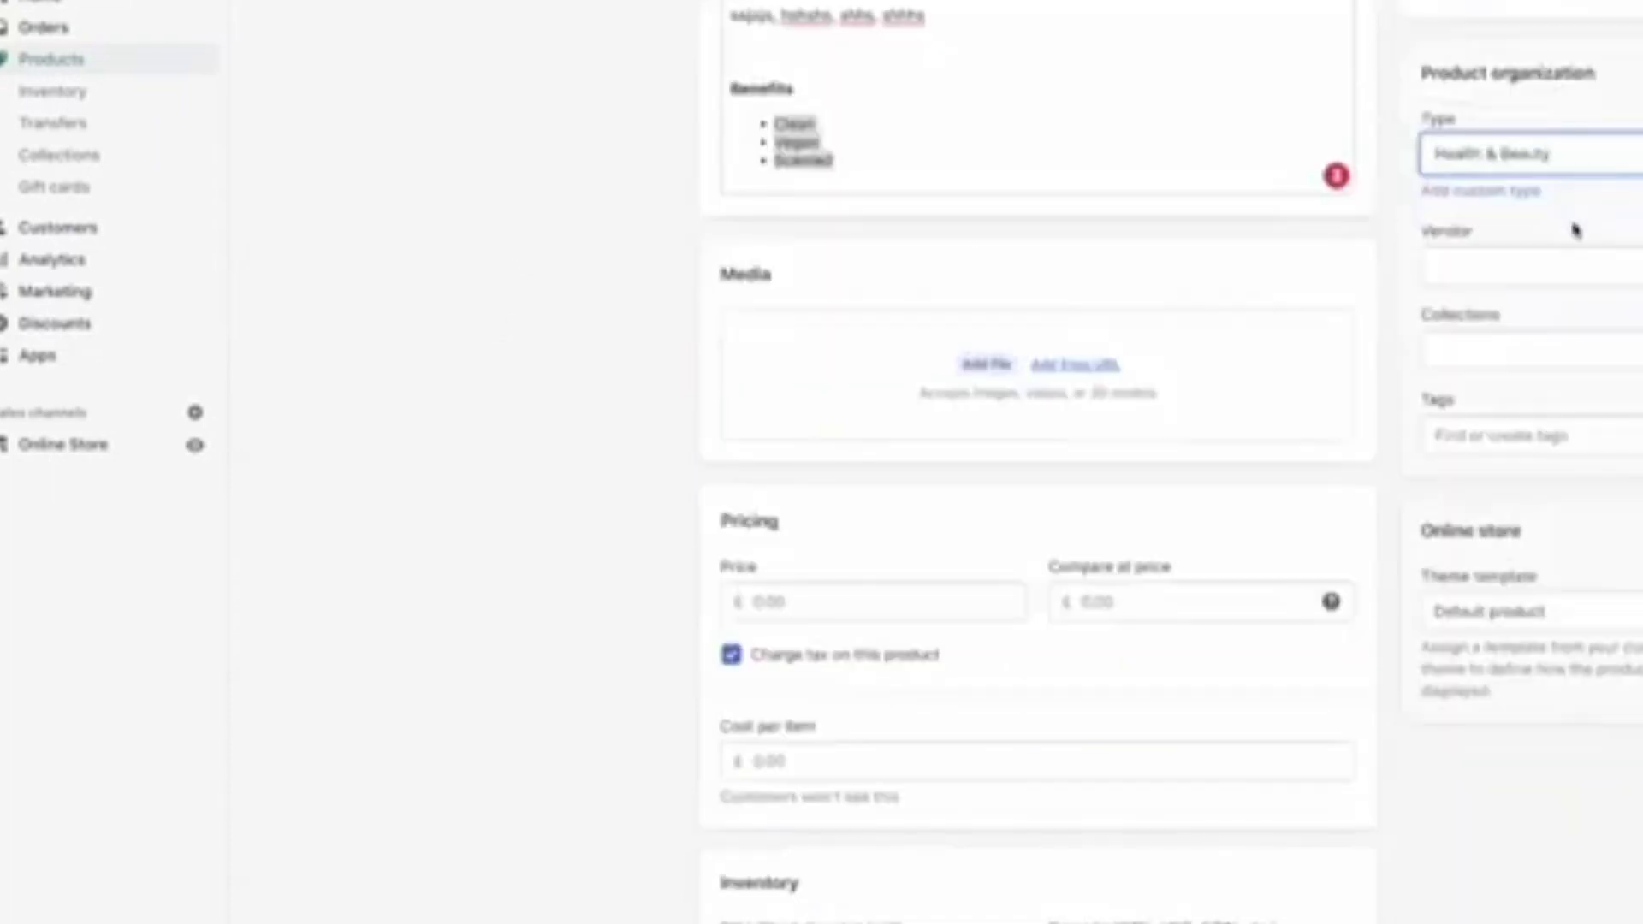
click(1562, 270)
text(B)
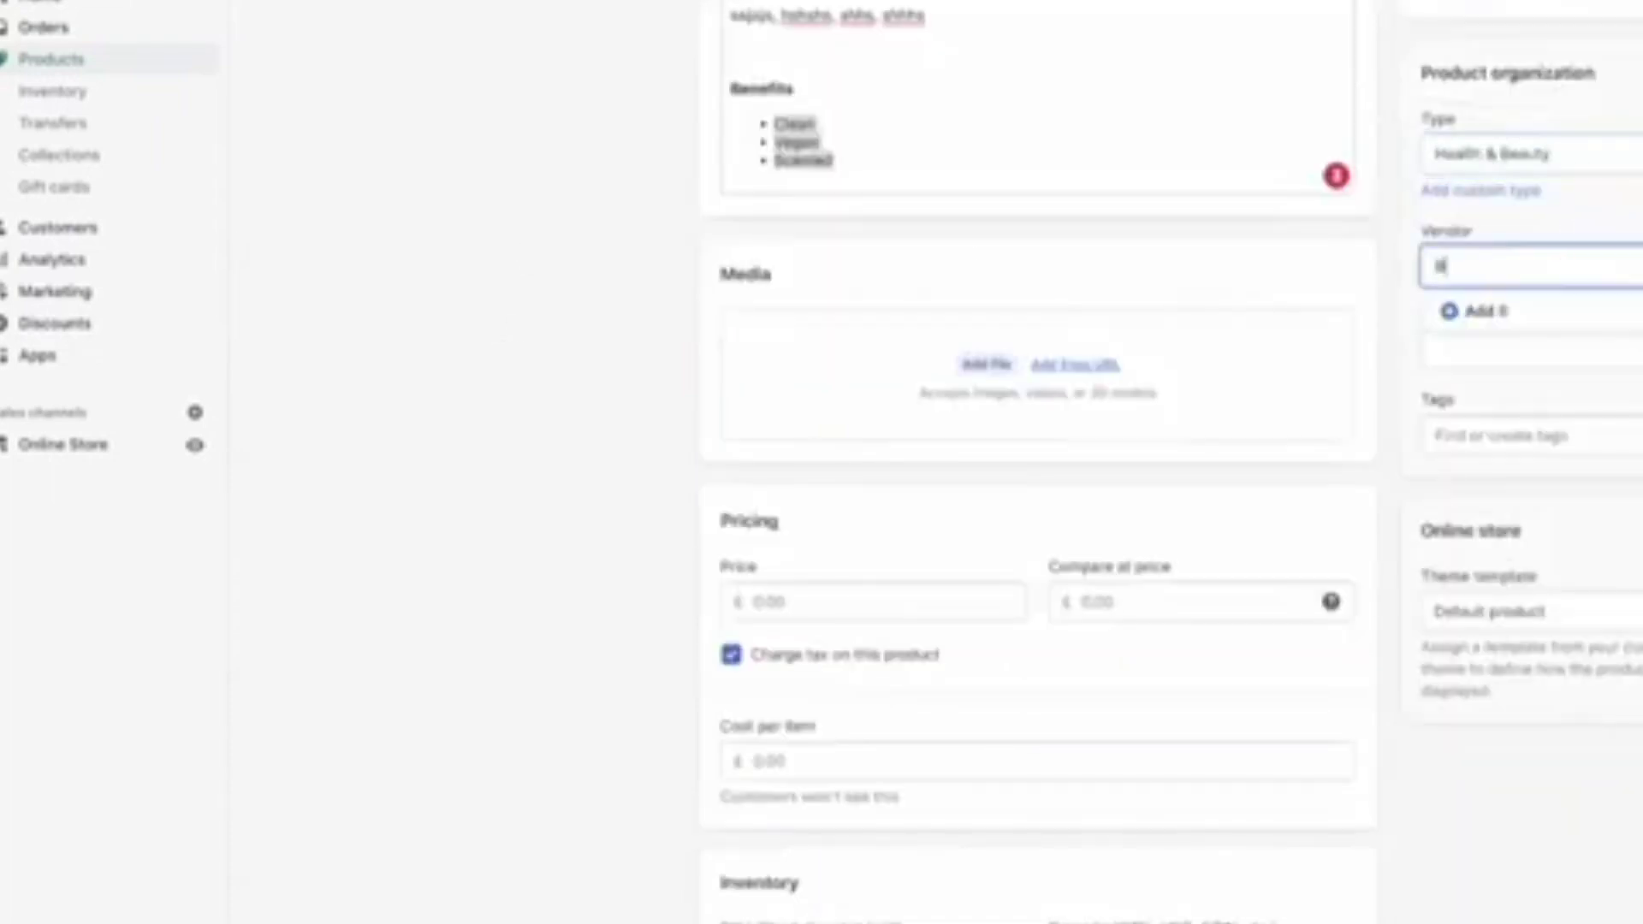
text(ody Oily Od)
key(Tab)
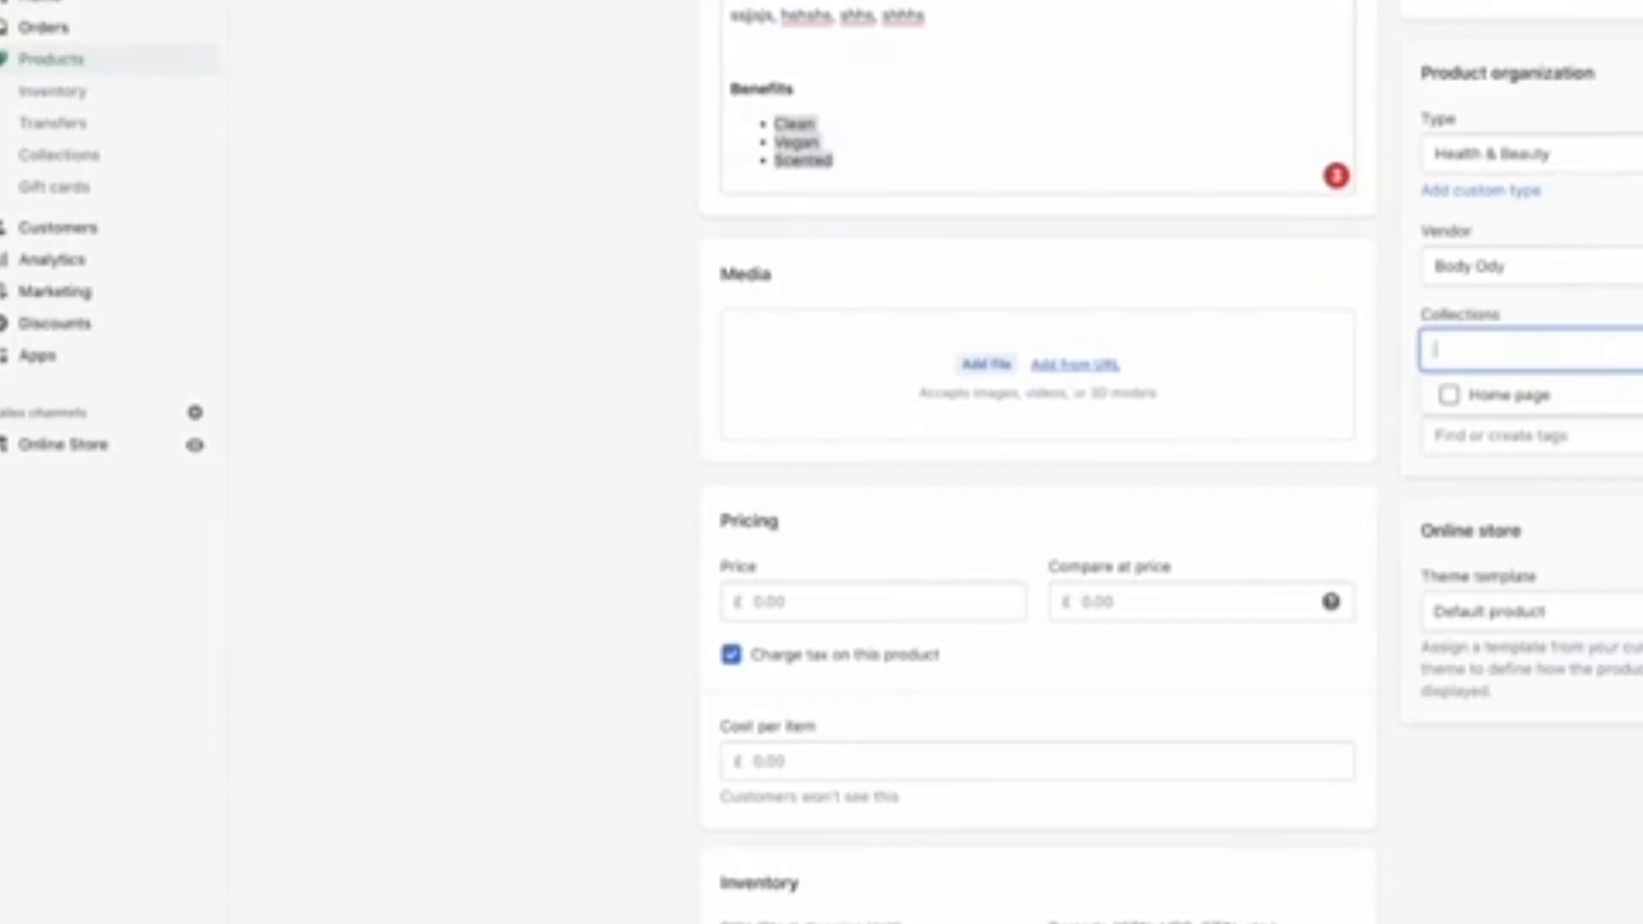
Enter Body Butter as the product's collection and add the tags "body butter" and "mango"
text(Body Butter)
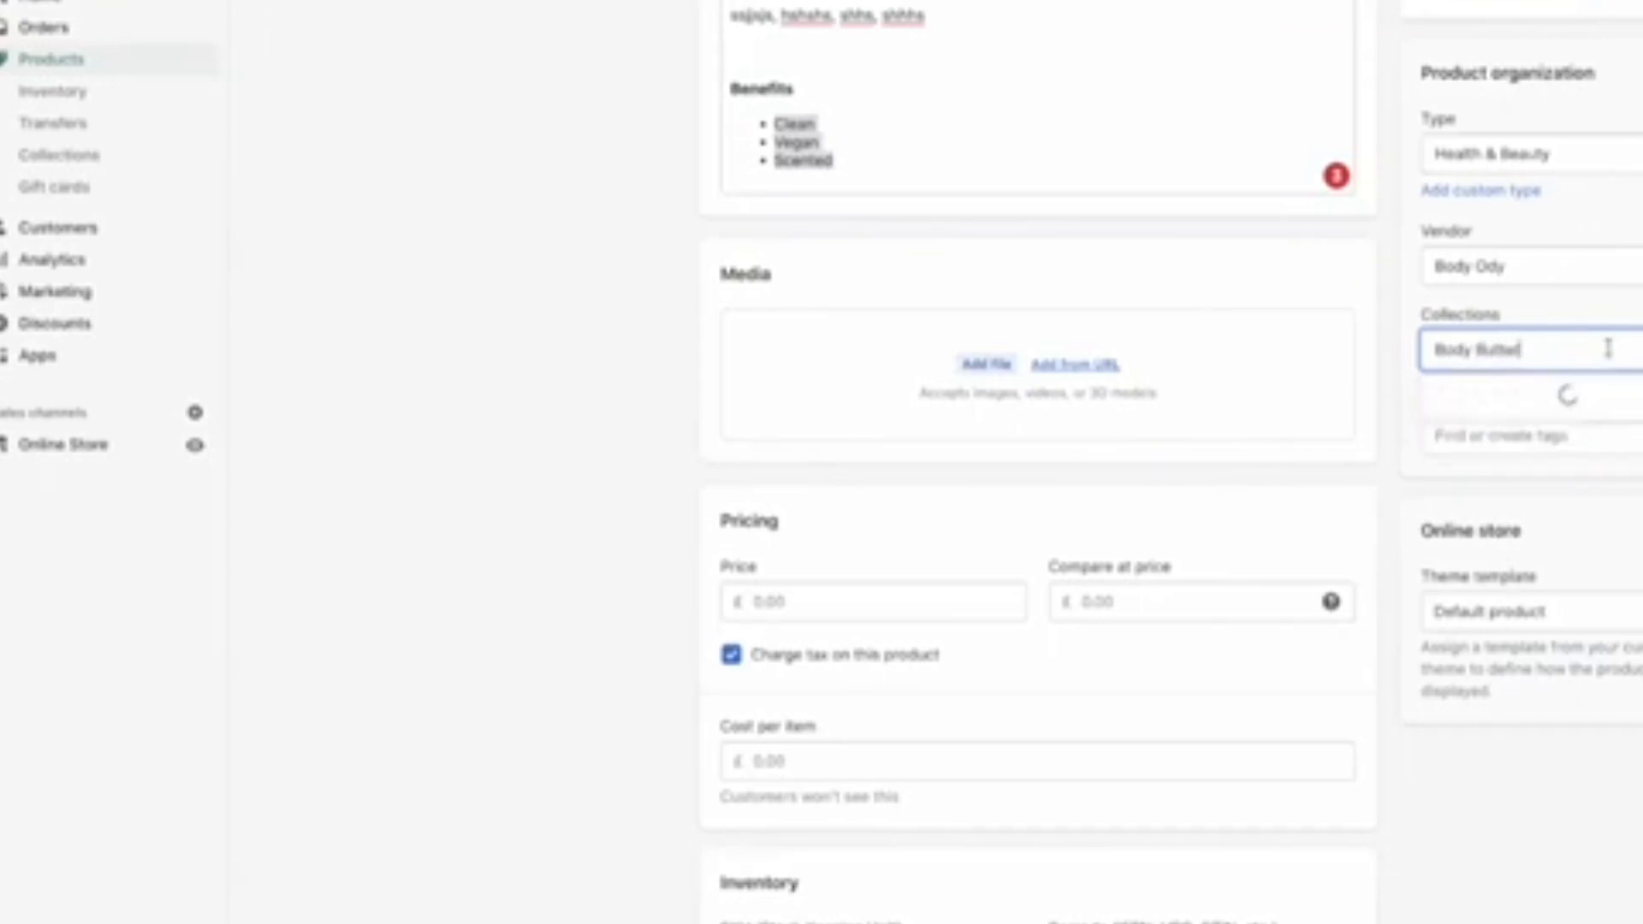
click(1636, 315)
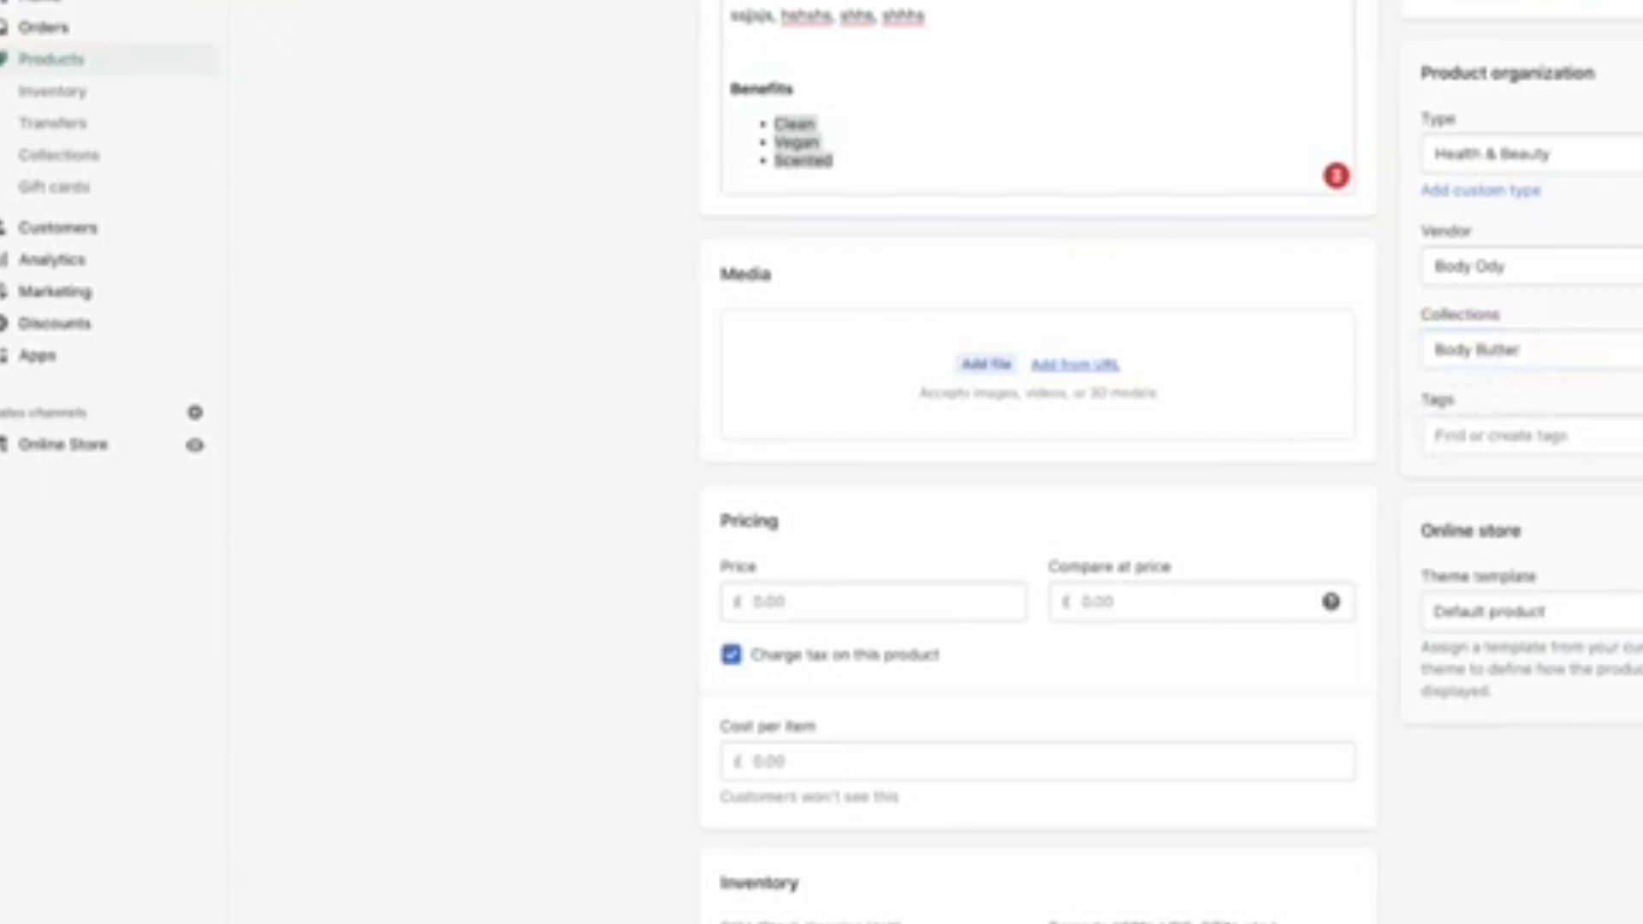
click(1506, 445)
text(body)
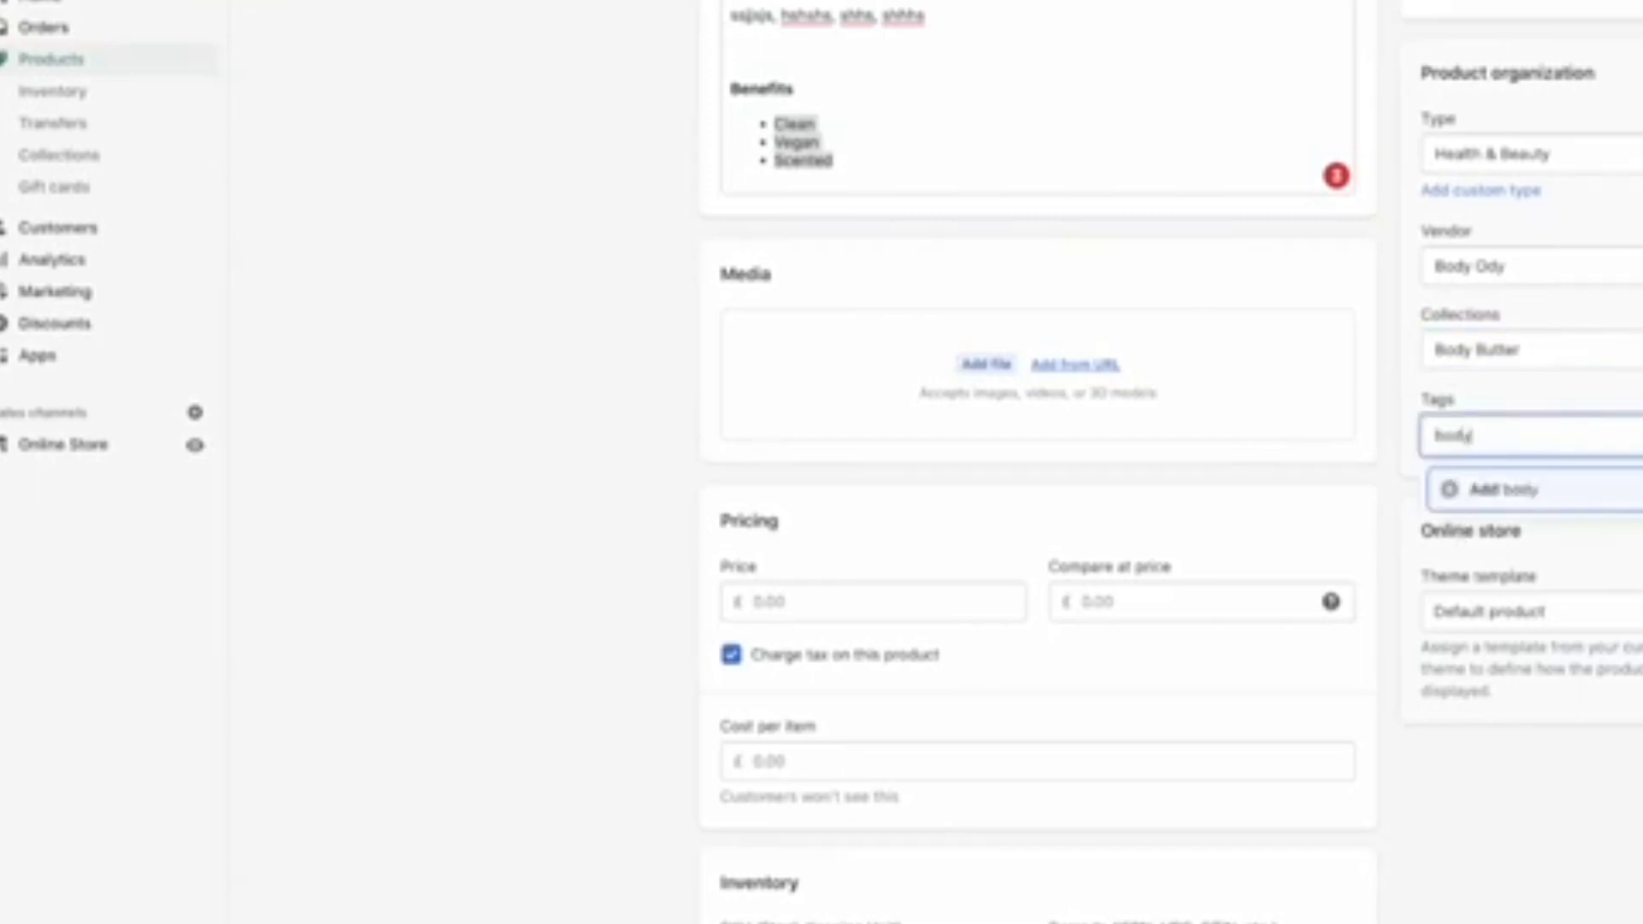
text( butter/men)
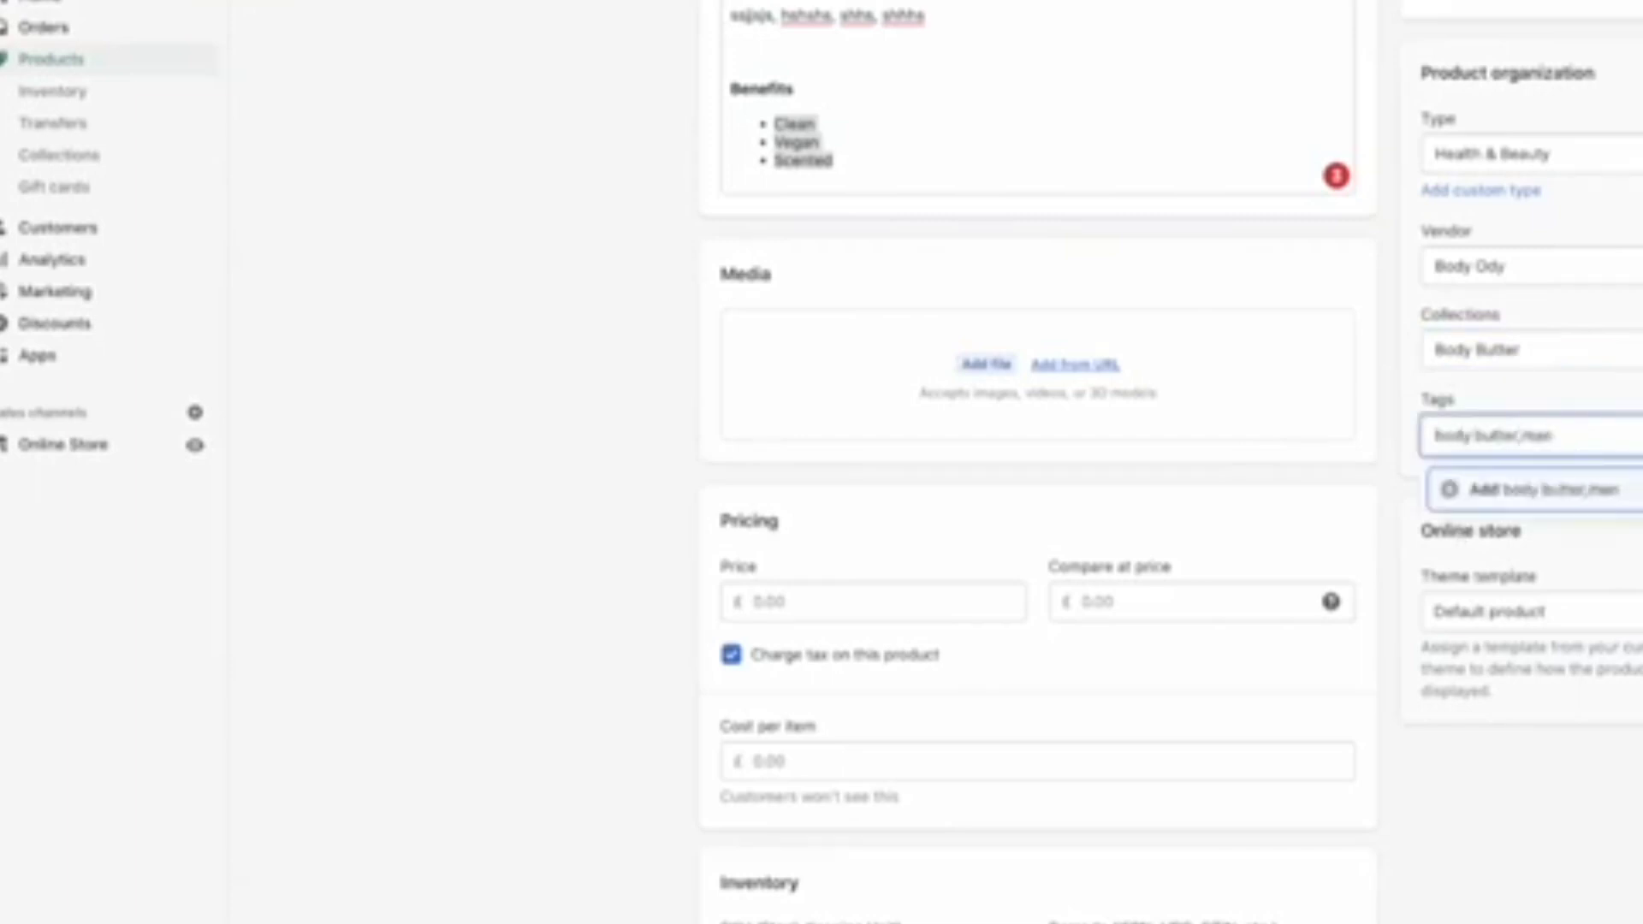
text(go)
key(Return)
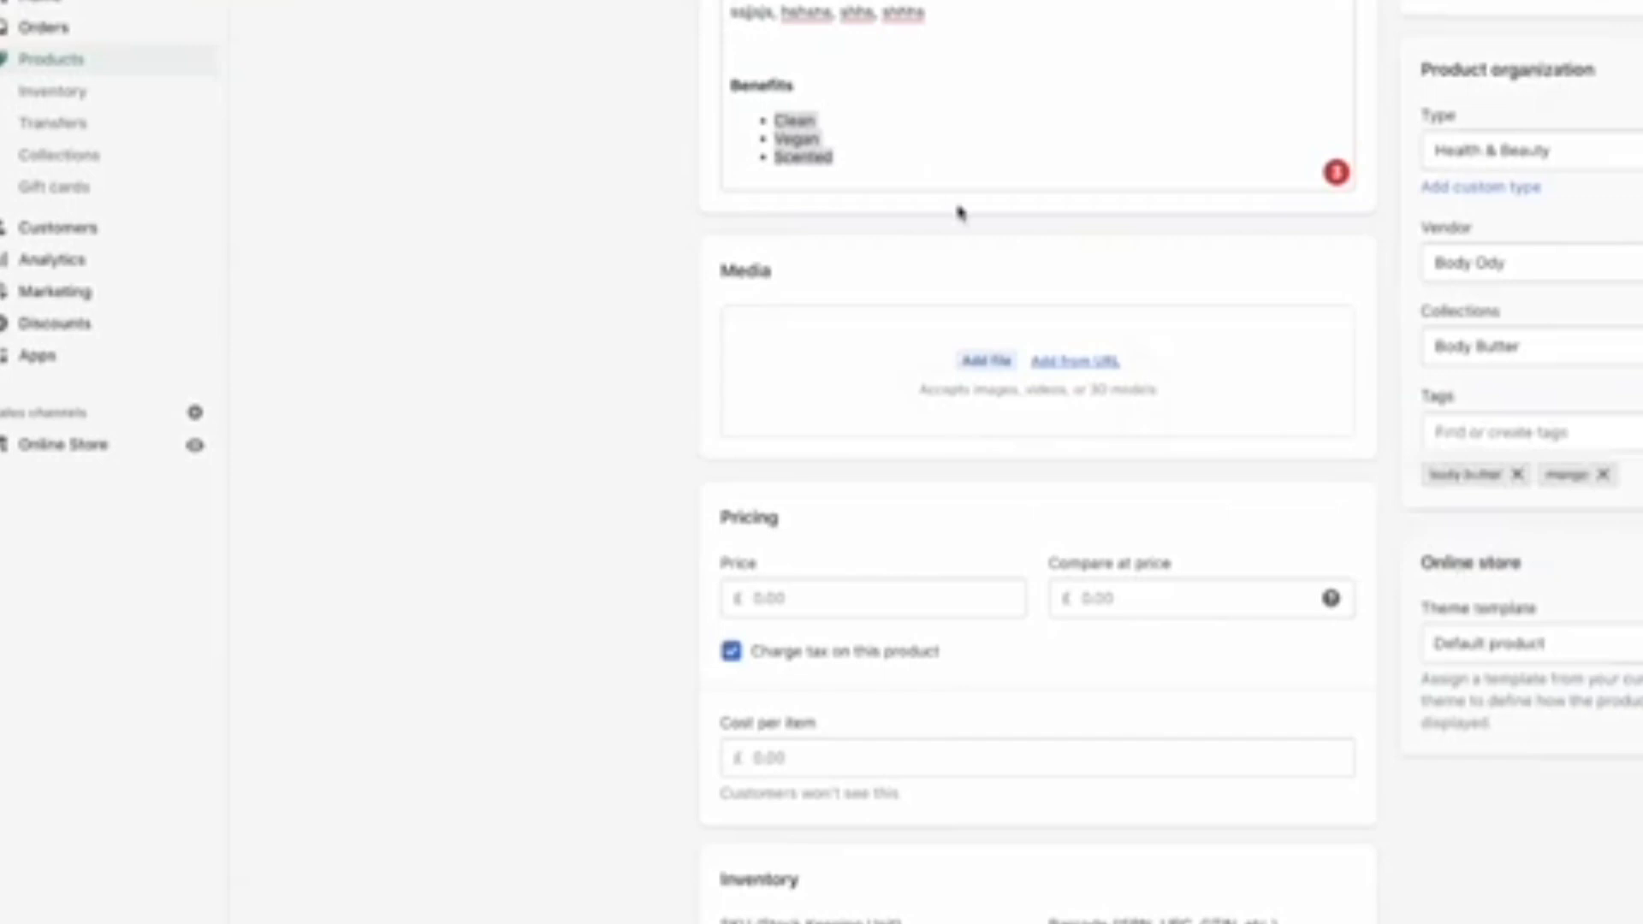
Upload two product images from the computer: the cream-coloured body butter jar and the butter smear, images (2).jpeg
click(1001, 360)
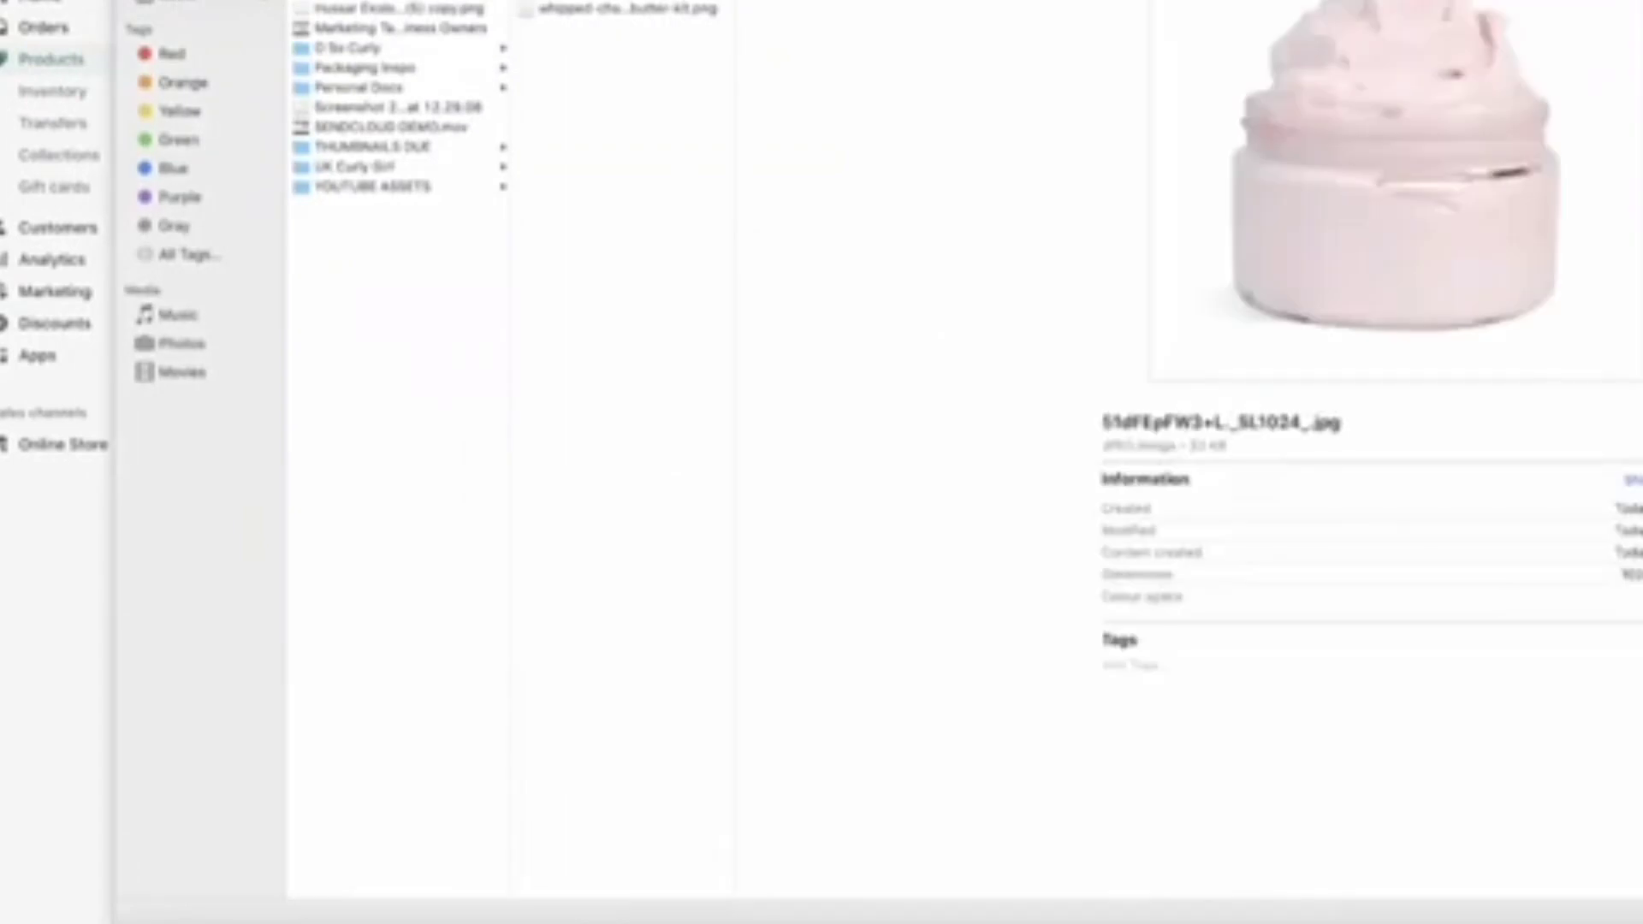
key(Down)
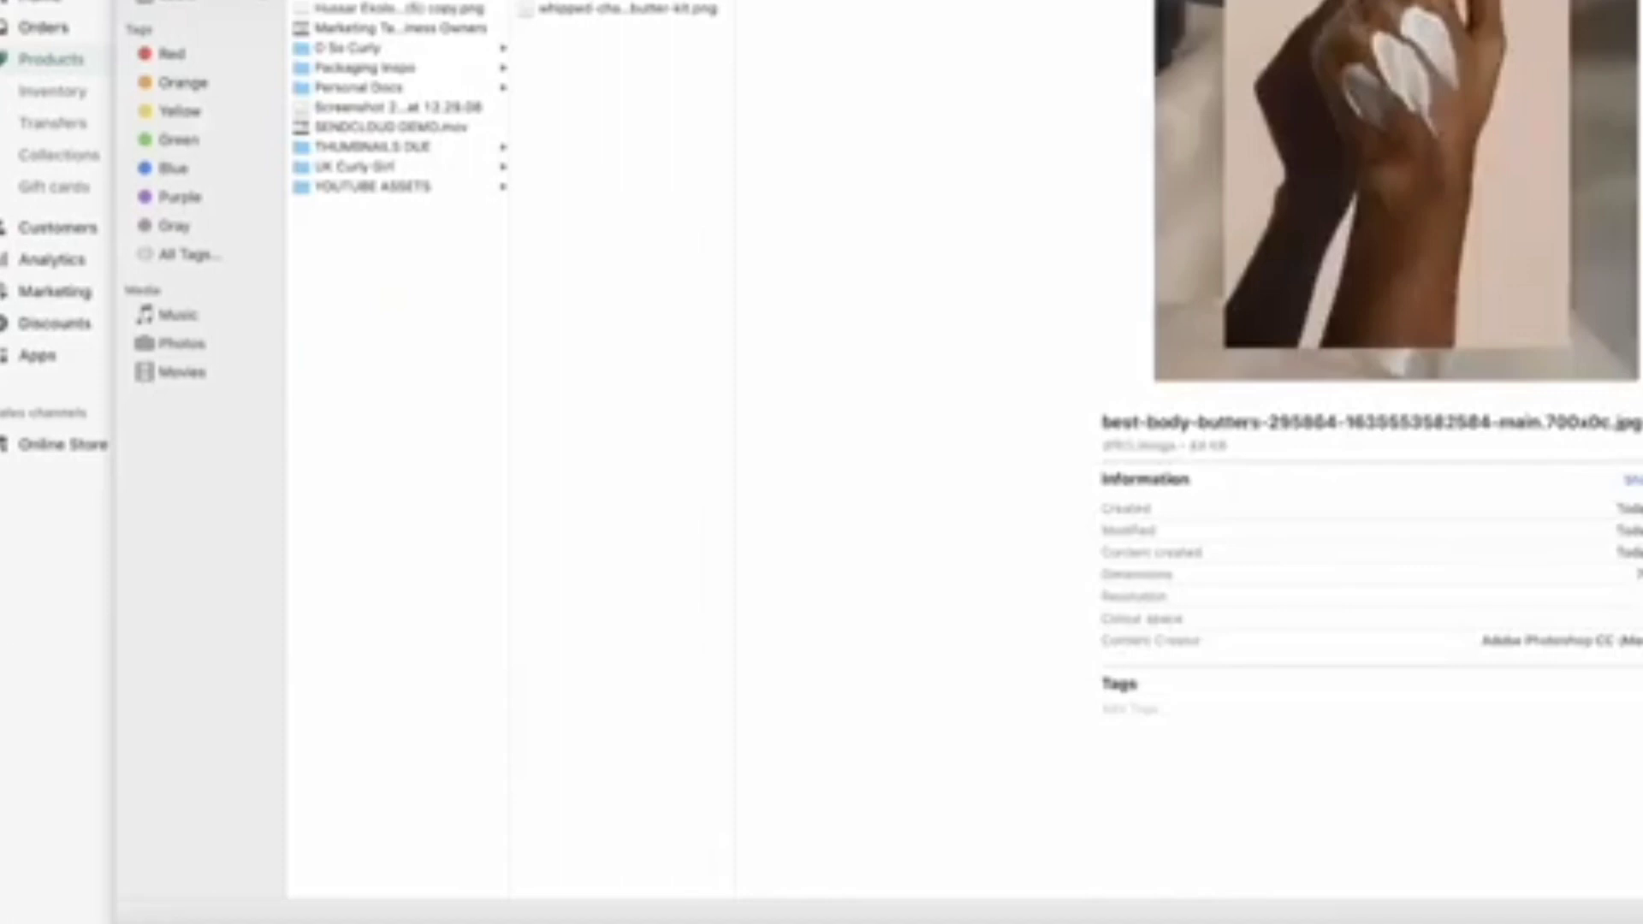
key(Down)
key(Down)
key(Down)
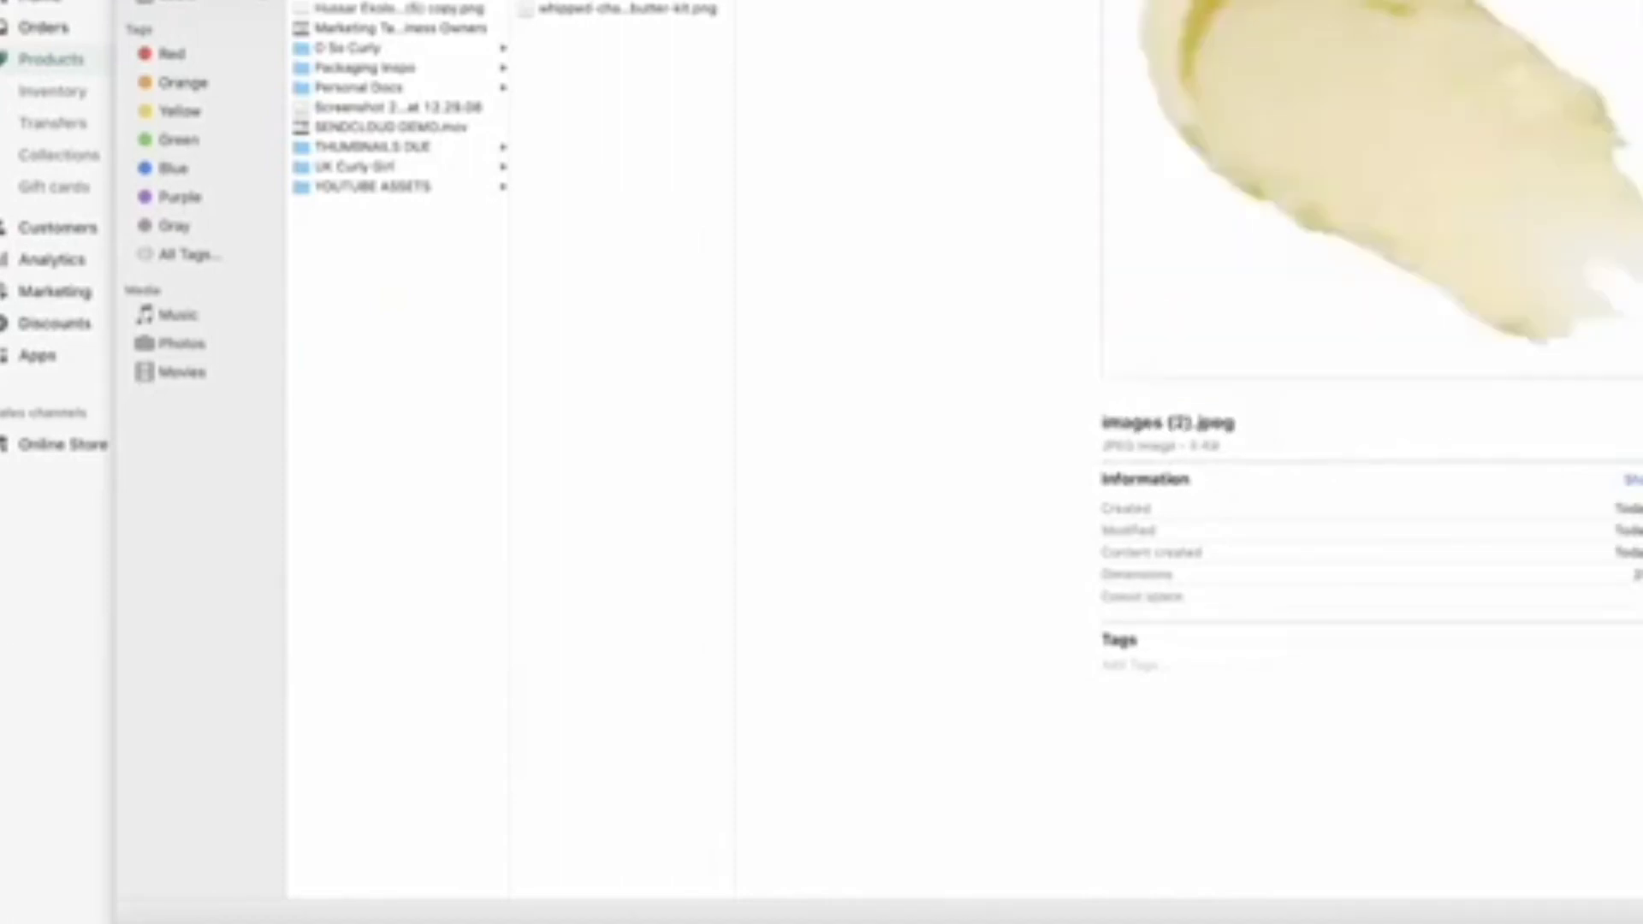
key(Down)
key(Up)
key(shift+Up)
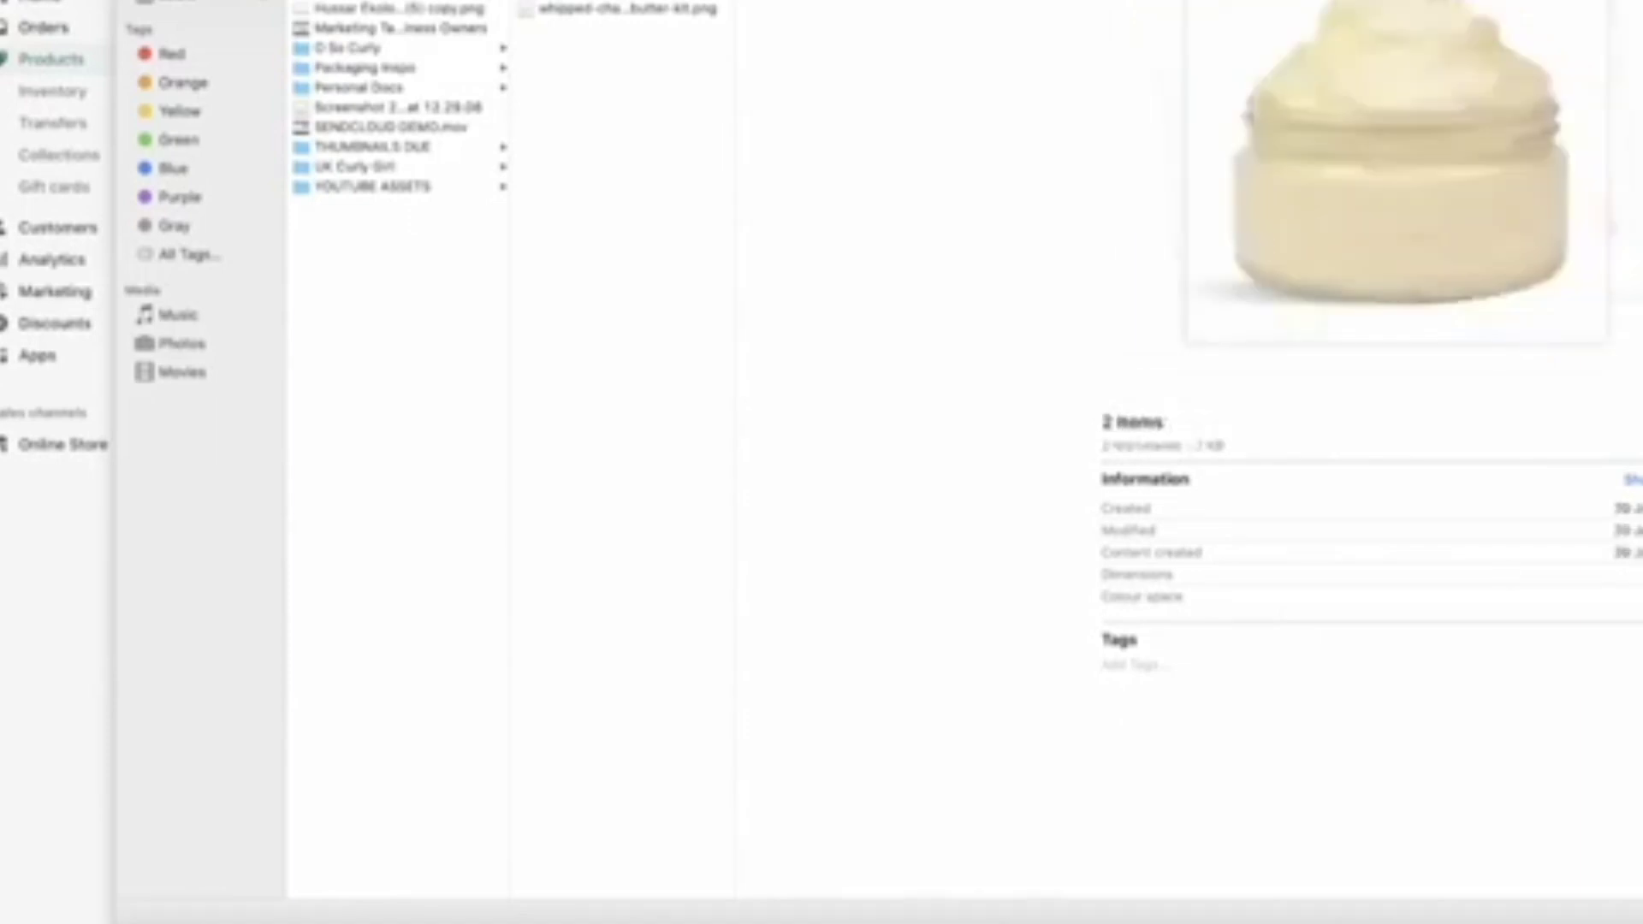
key(Return)
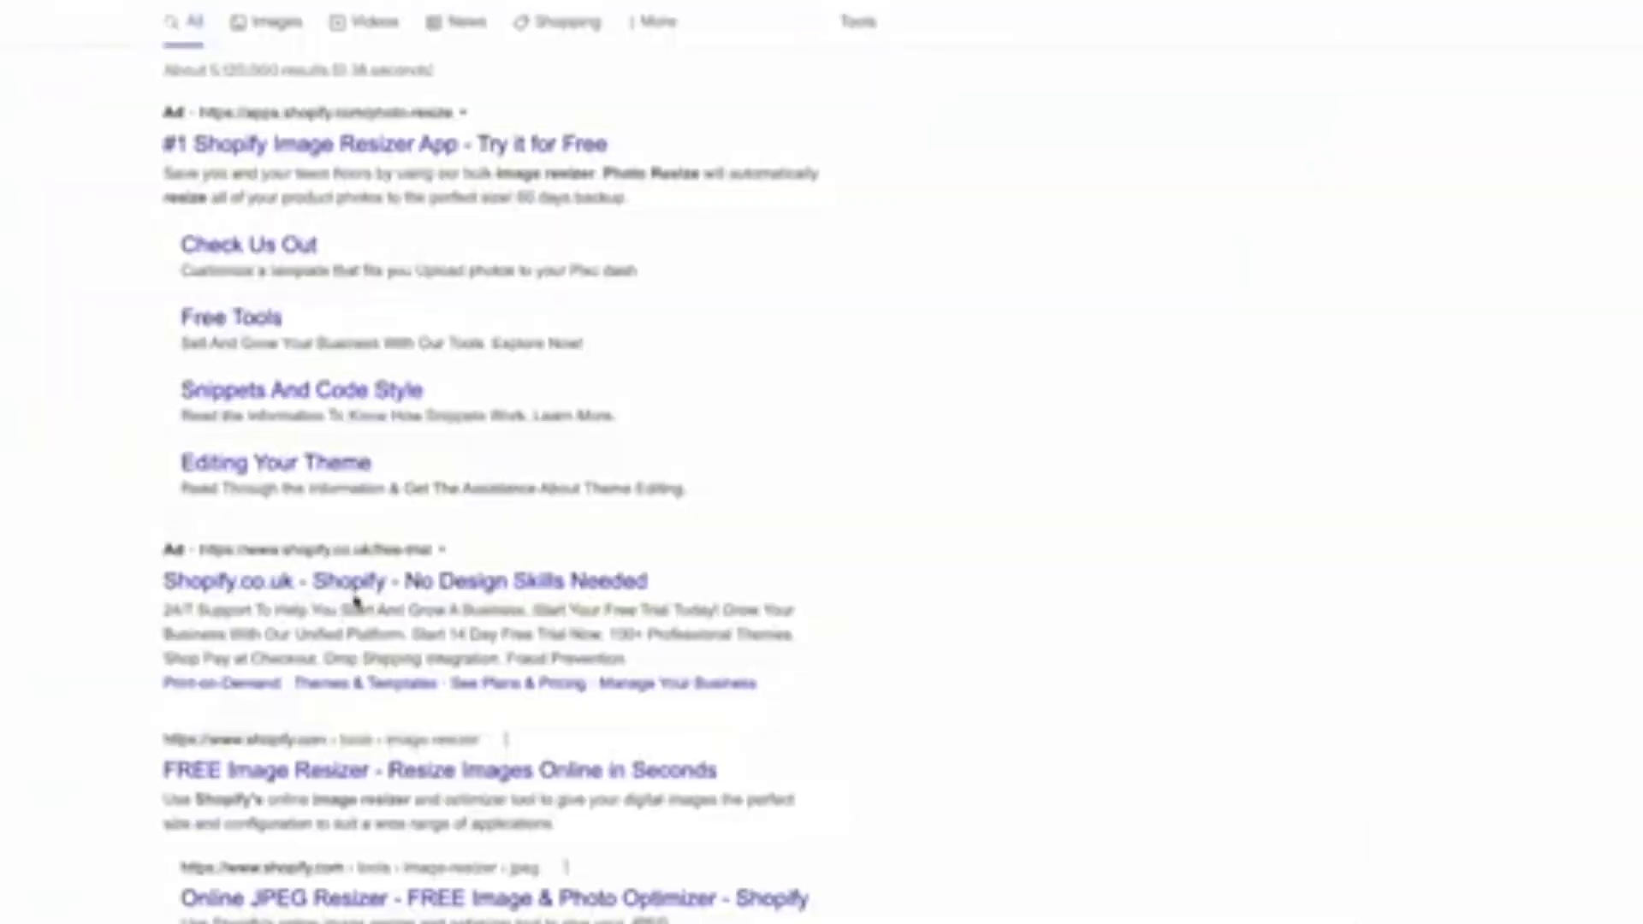
Open Shopify's free Image Resizer from the search results and look over its image upload area
scroll(338, 606, down, 3)
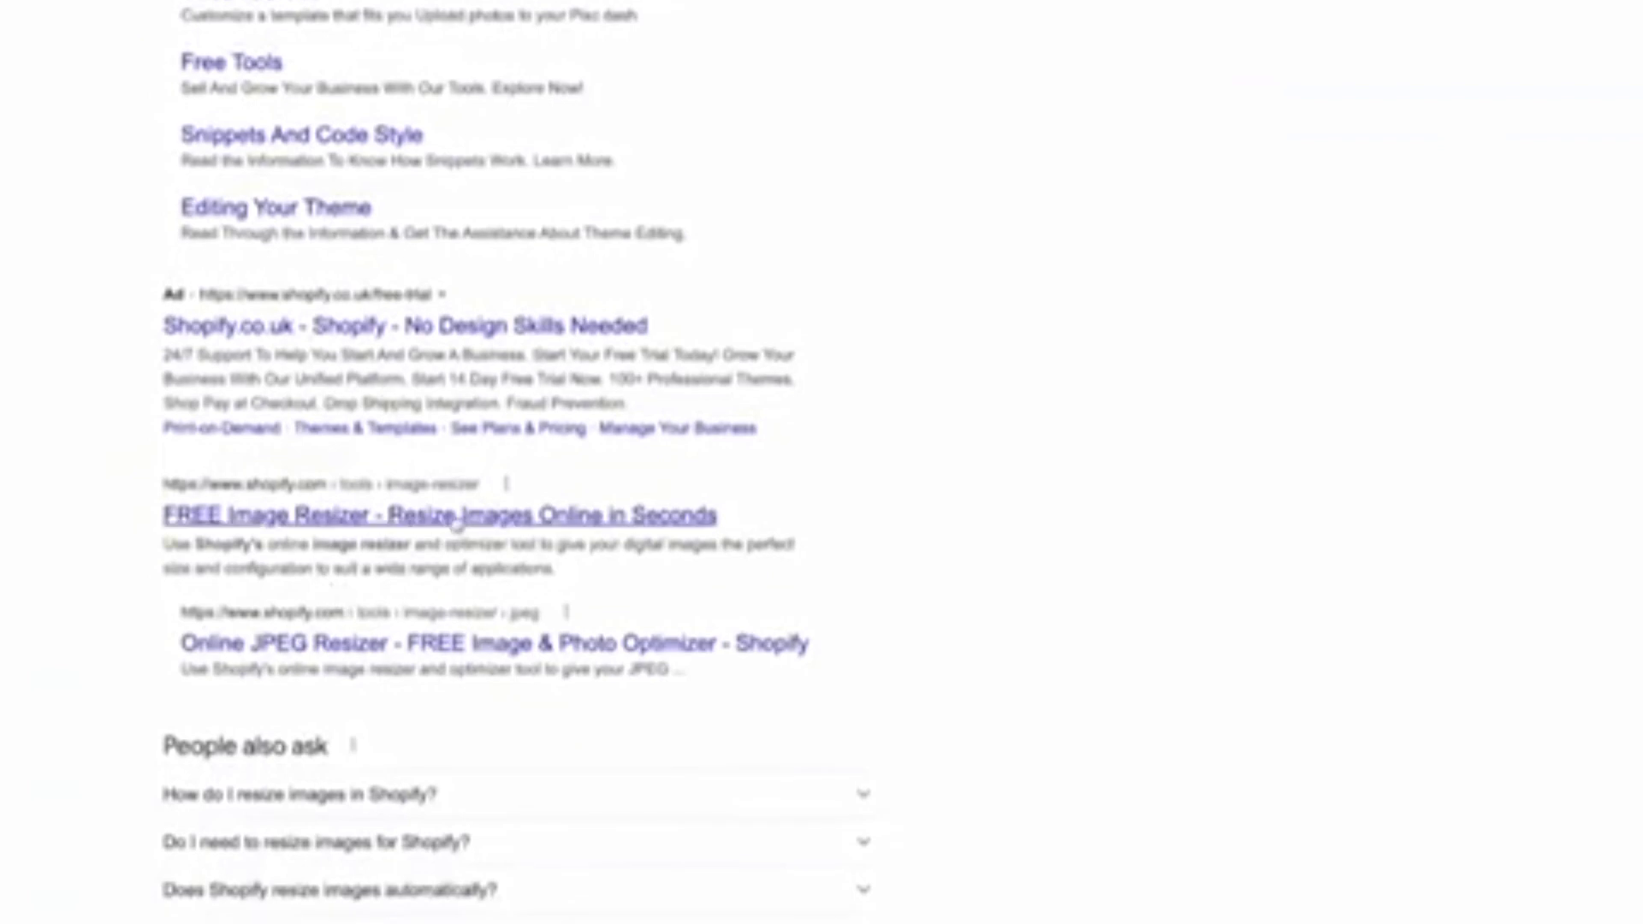
click(454, 518)
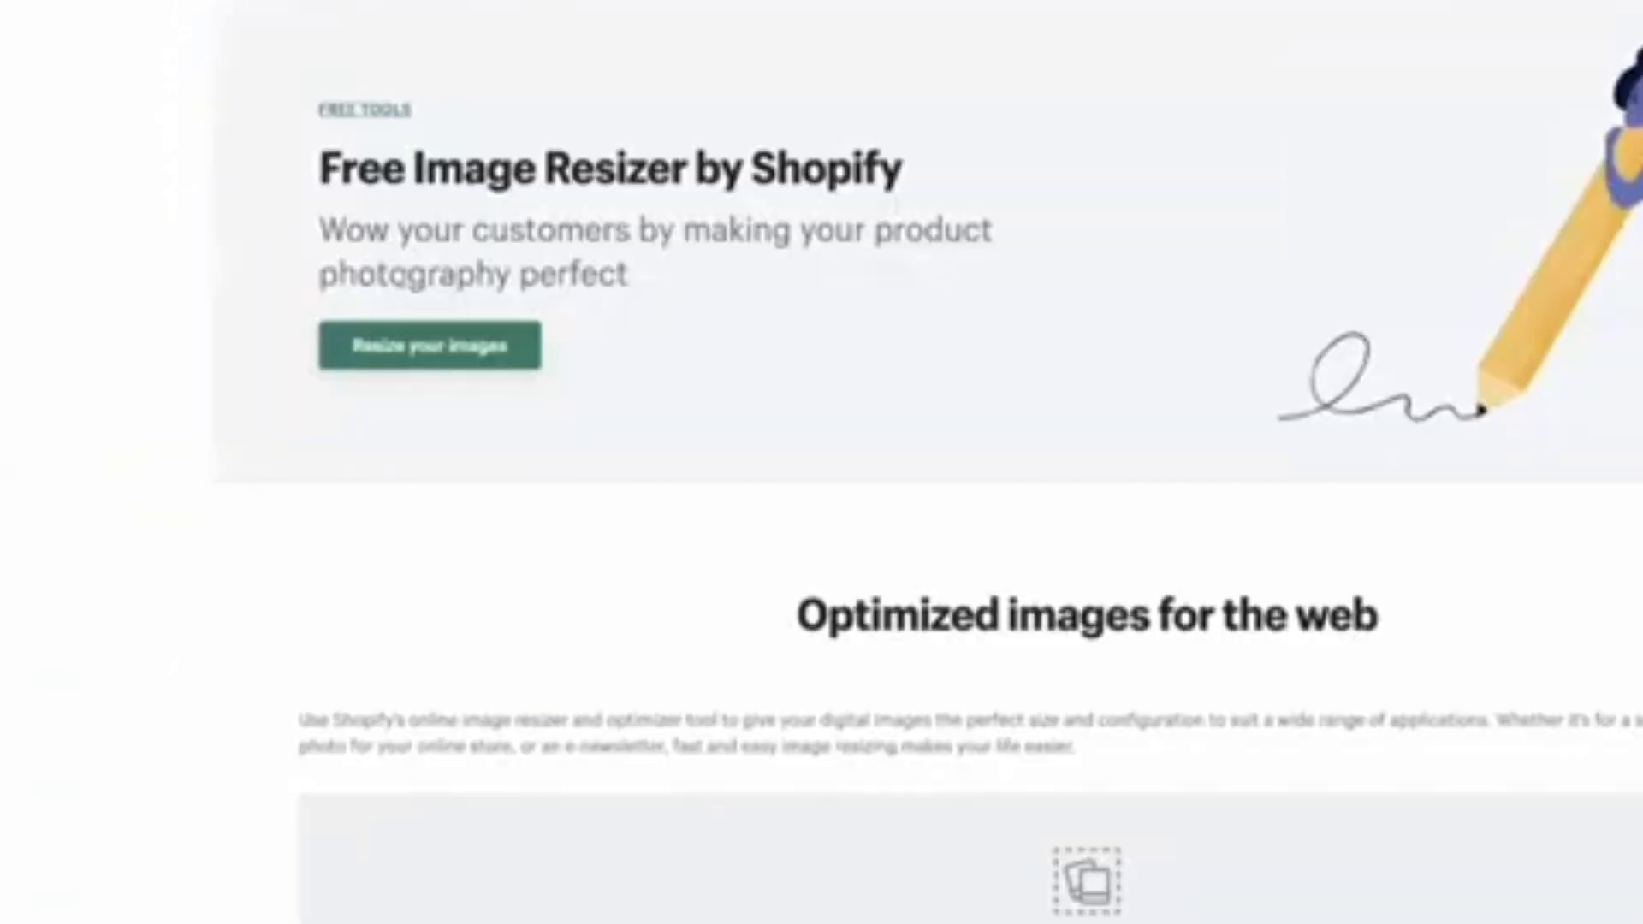
scroll(723, 729, down, 2)
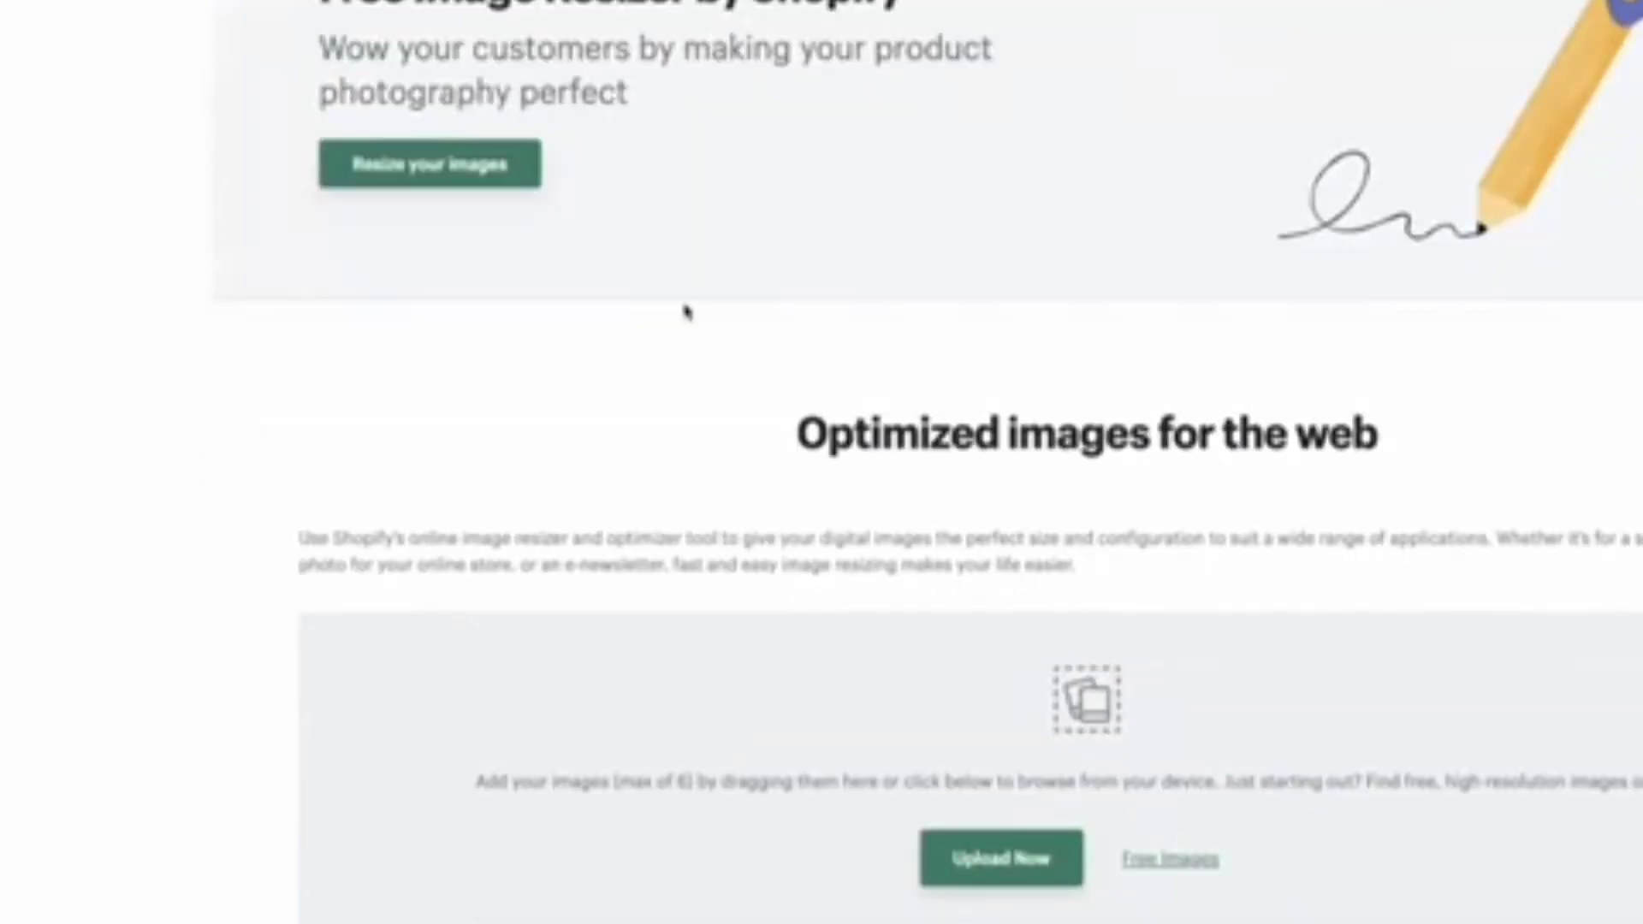
scroll(676, 312, down, 4)
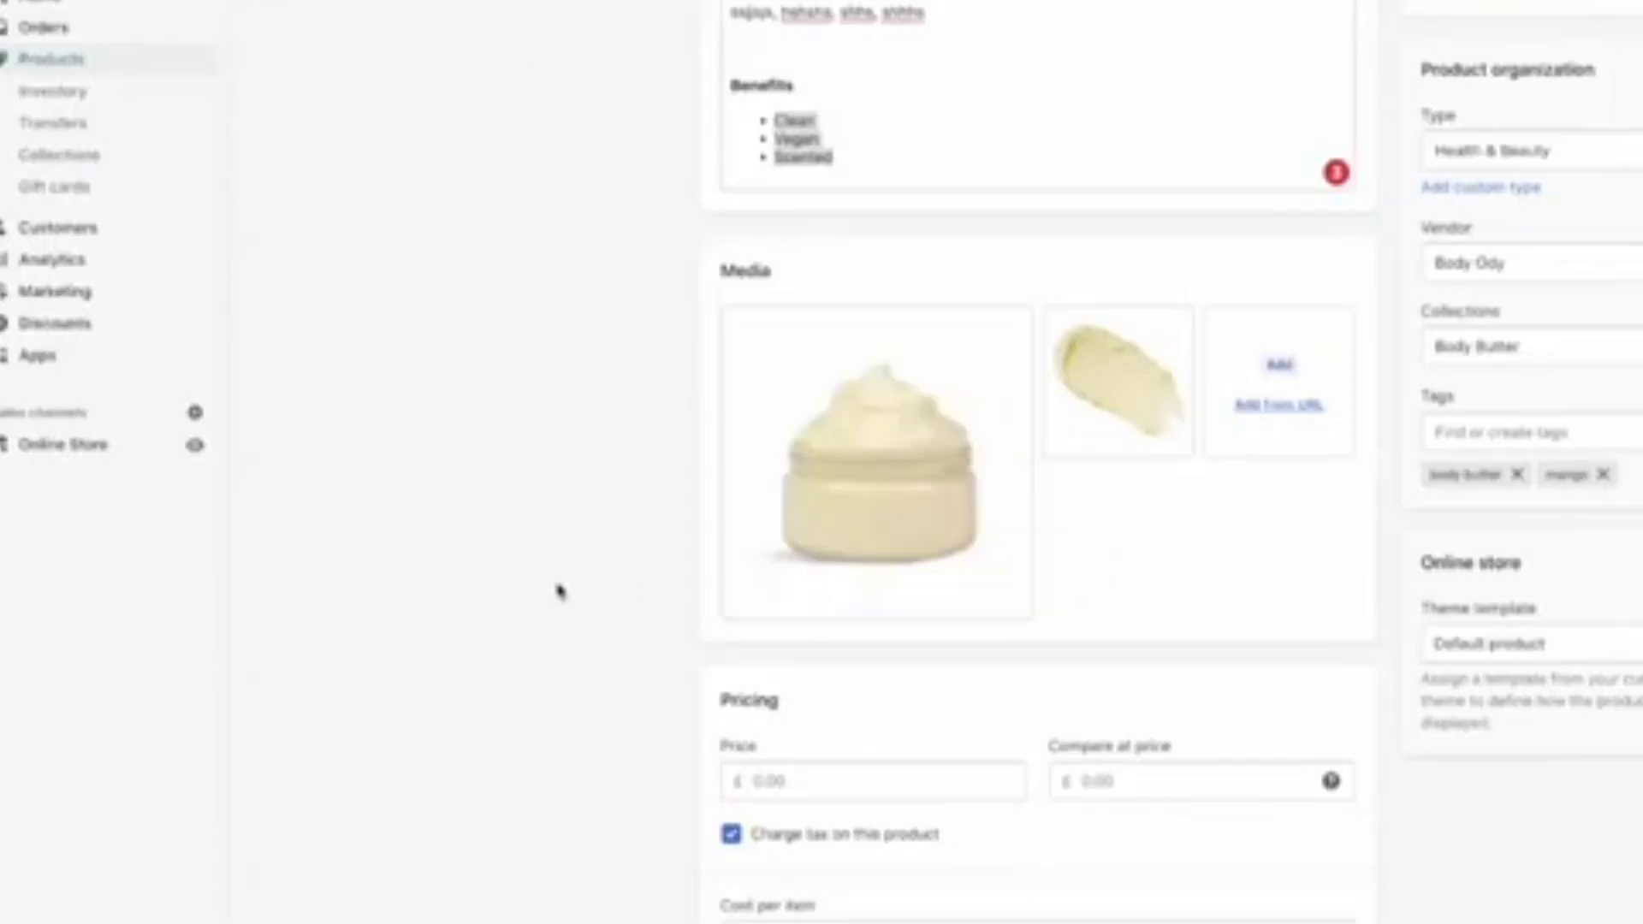
Set the product's price to £12.00 and its compare-at price to £15.00
scroll(561, 587, down, 5)
click(817, 300)
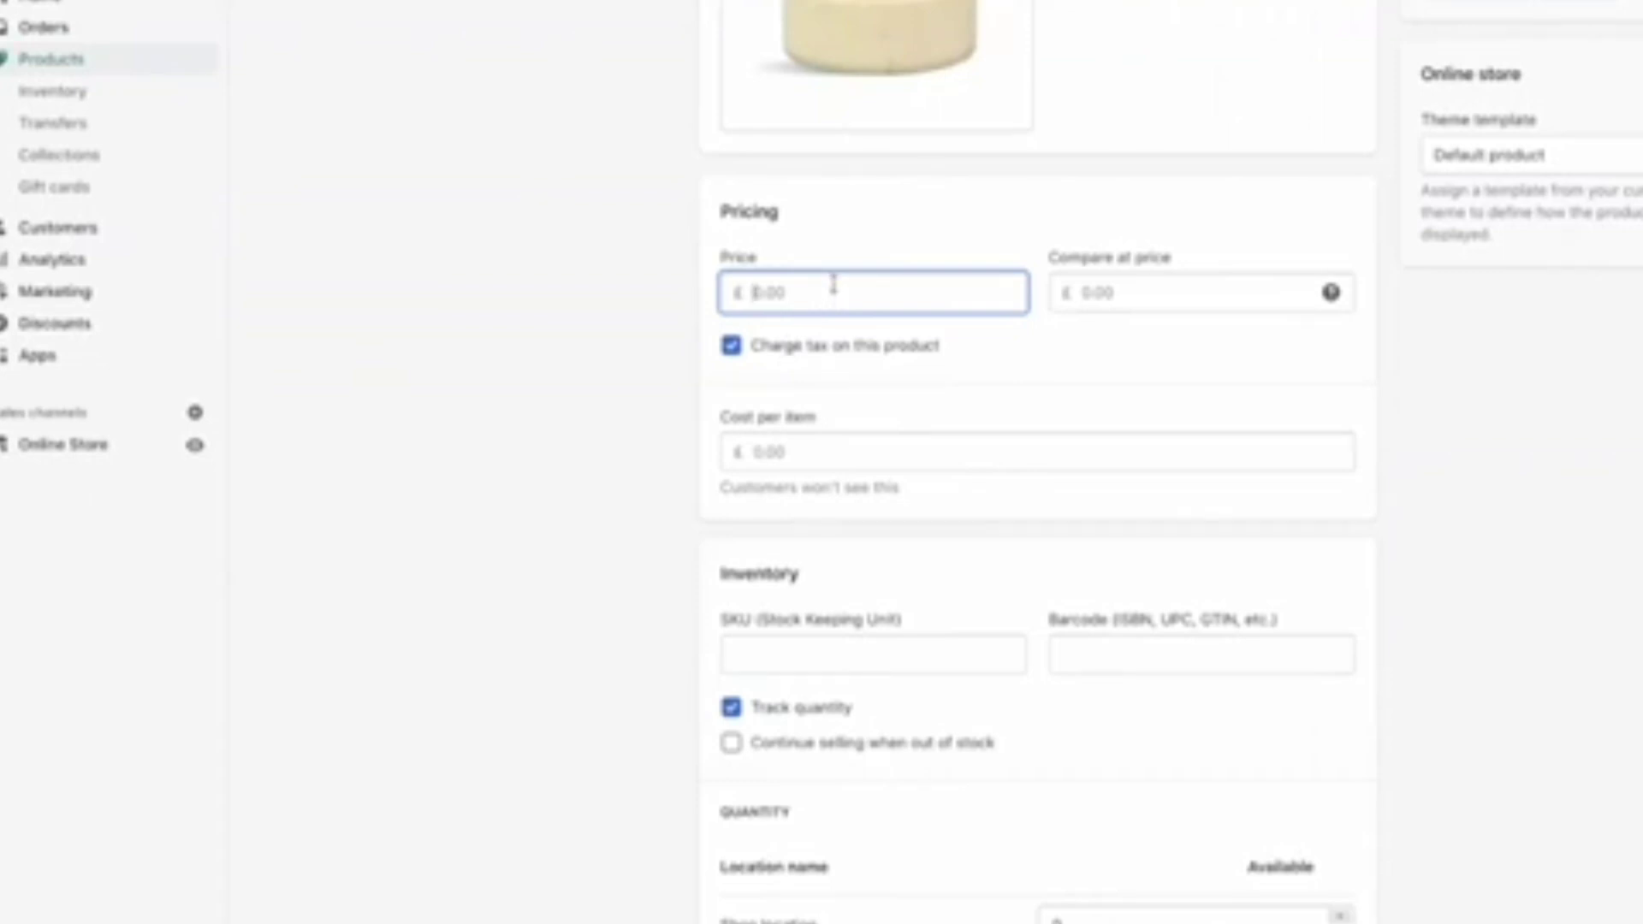
text(20)
click(1074, 302)
double_click(892, 294)
text(12)
click(1093, 294)
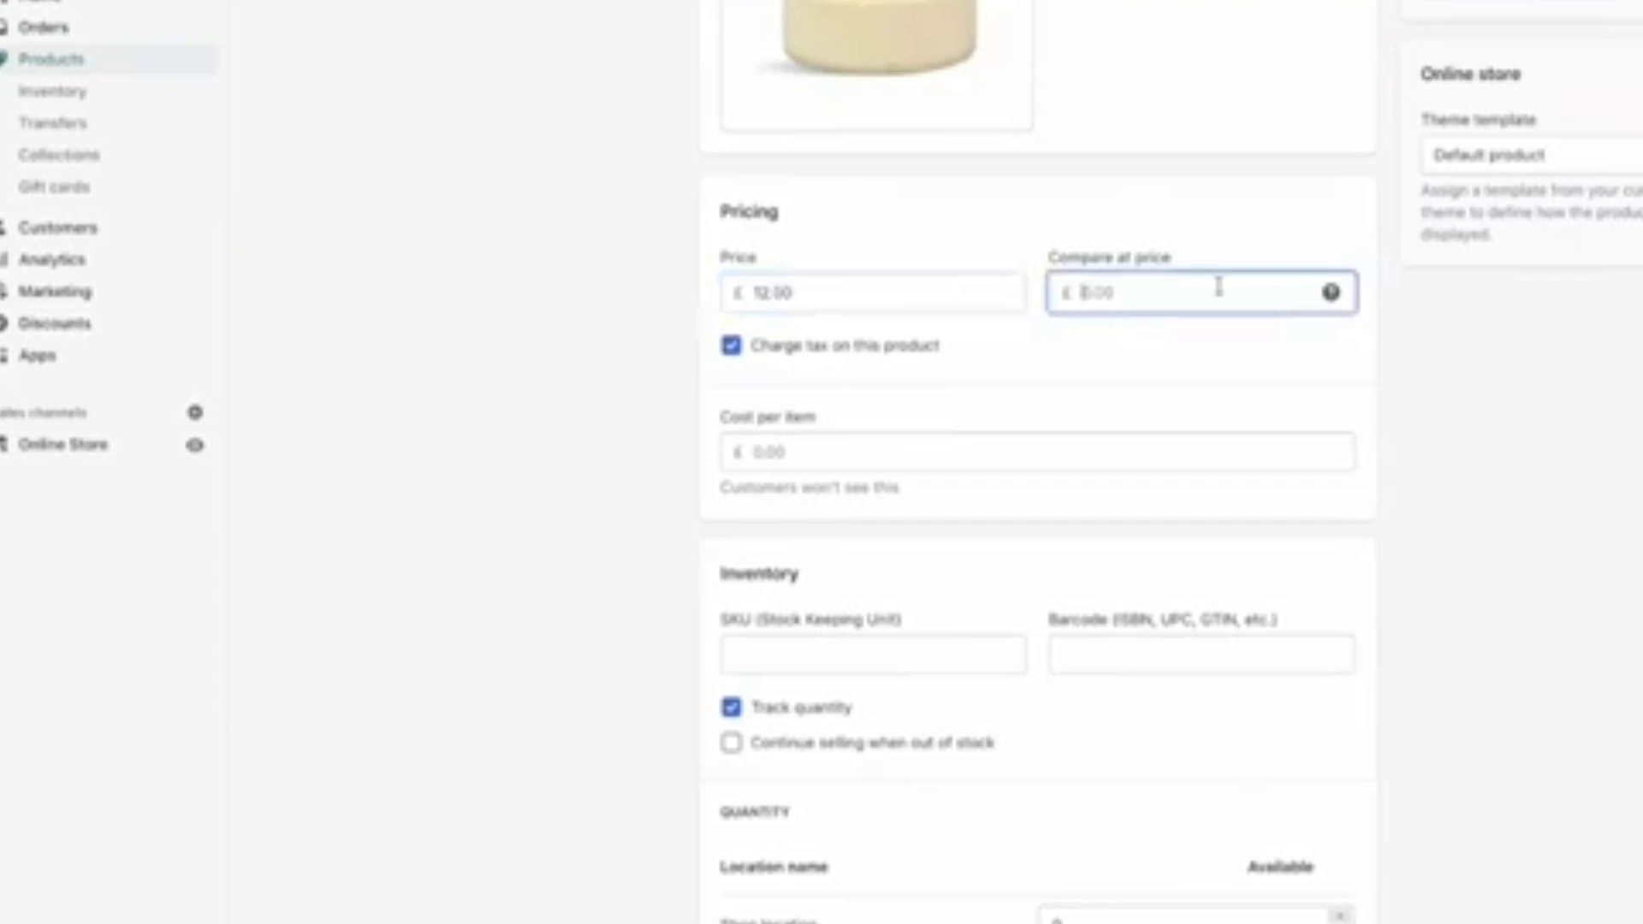
text(16)
click(1412, 398)
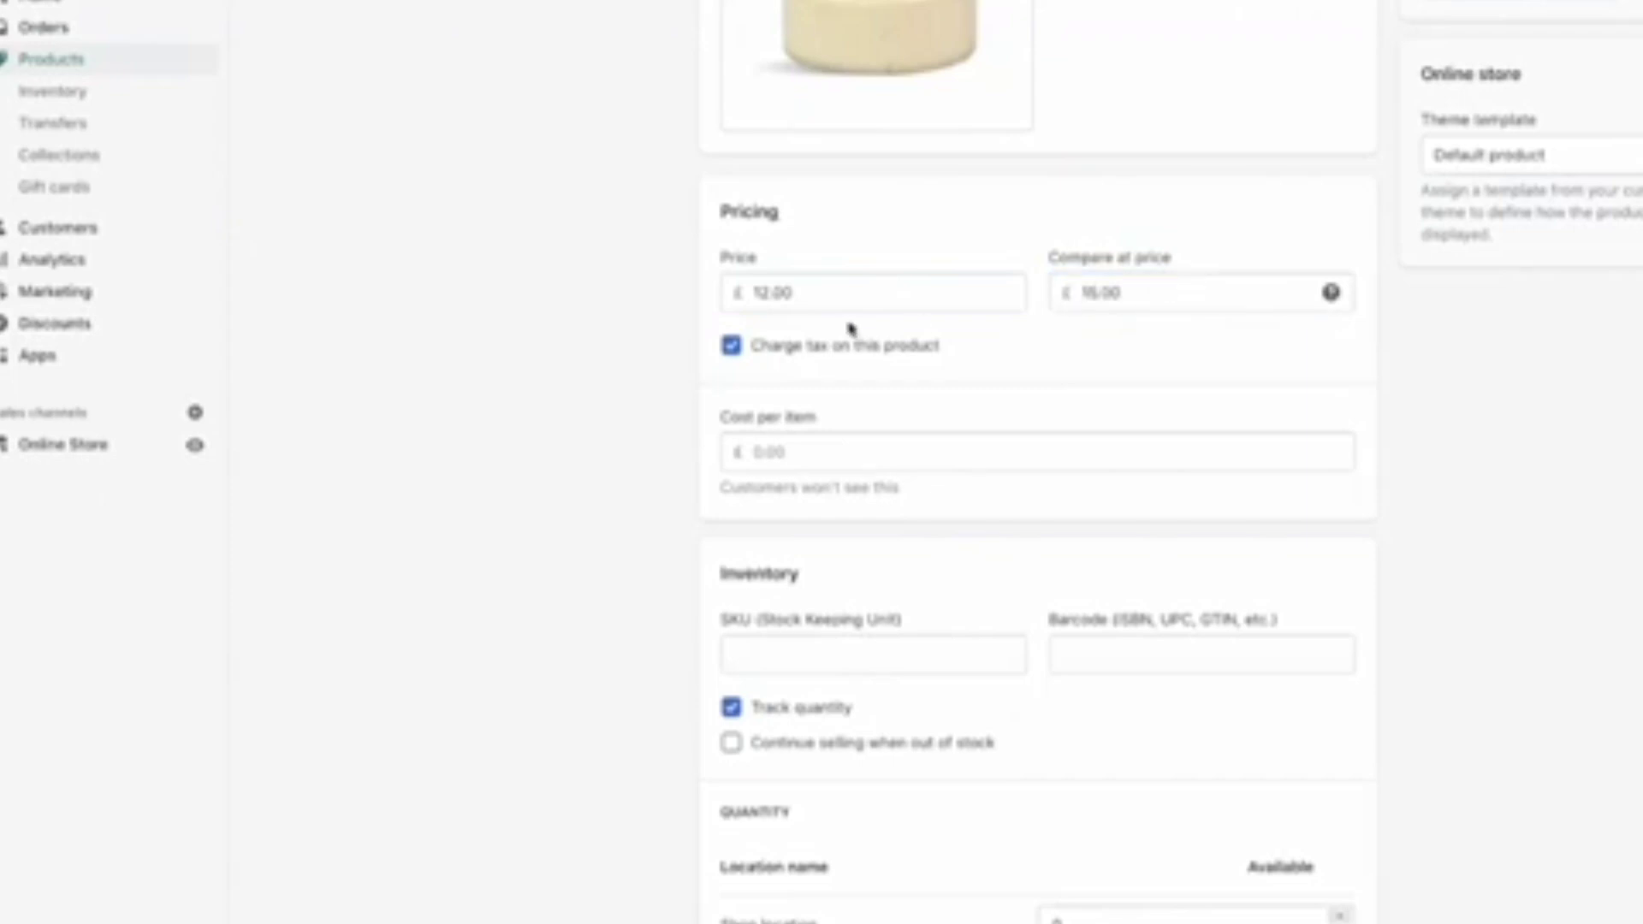
Turn off charging tax on the product and set the cost per item to £5.00
click(912, 351)
click(851, 457)
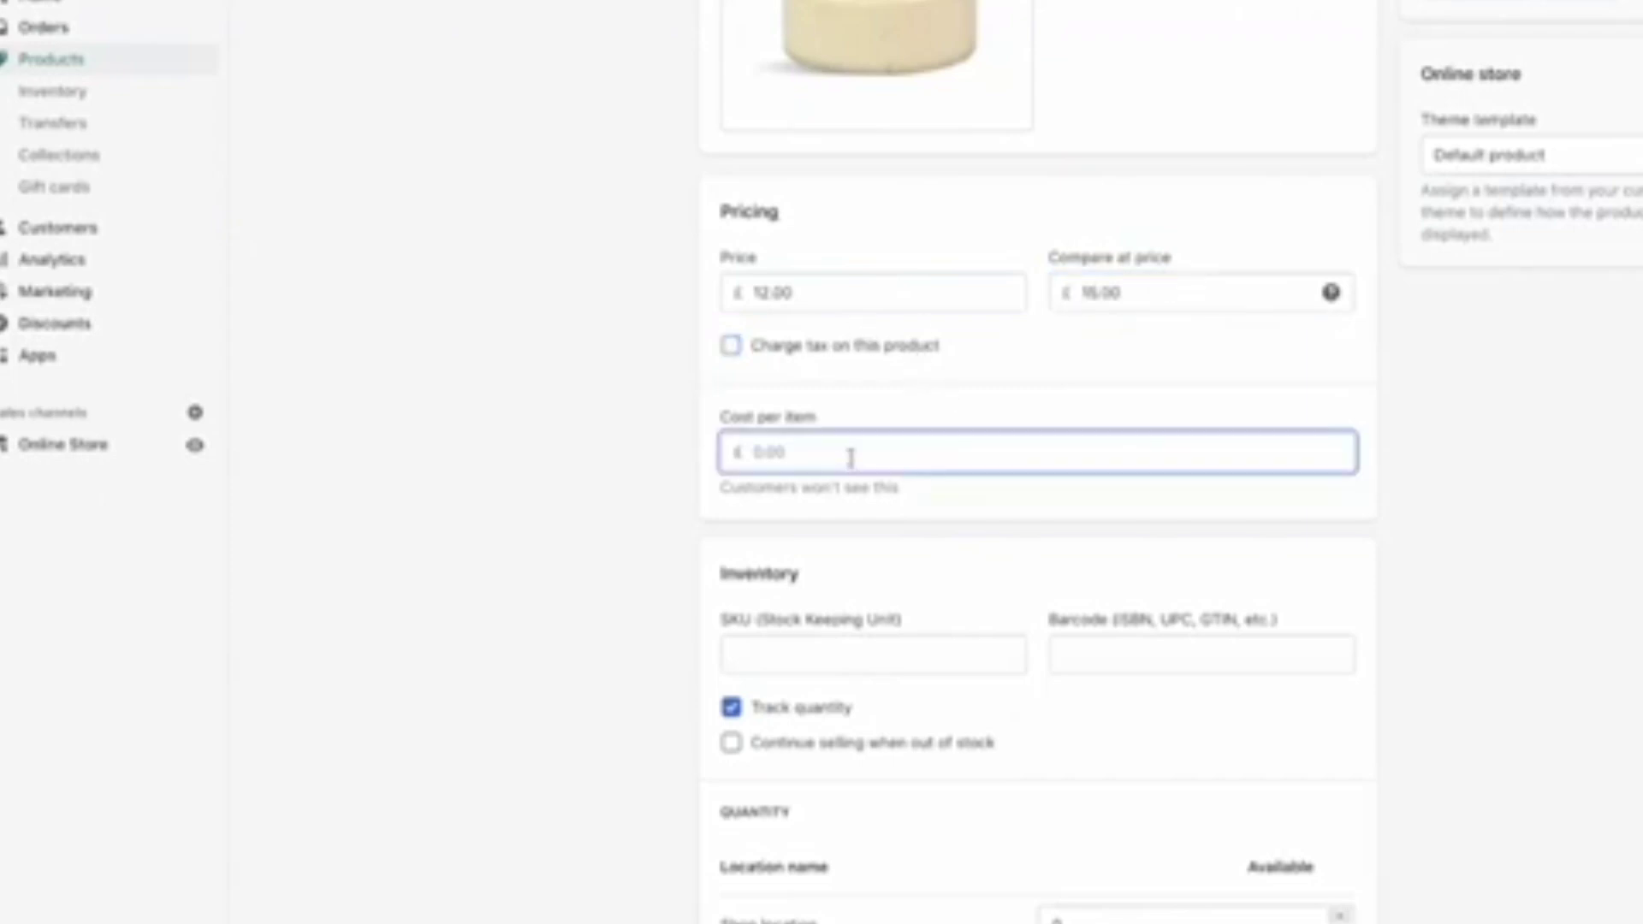
text(5)
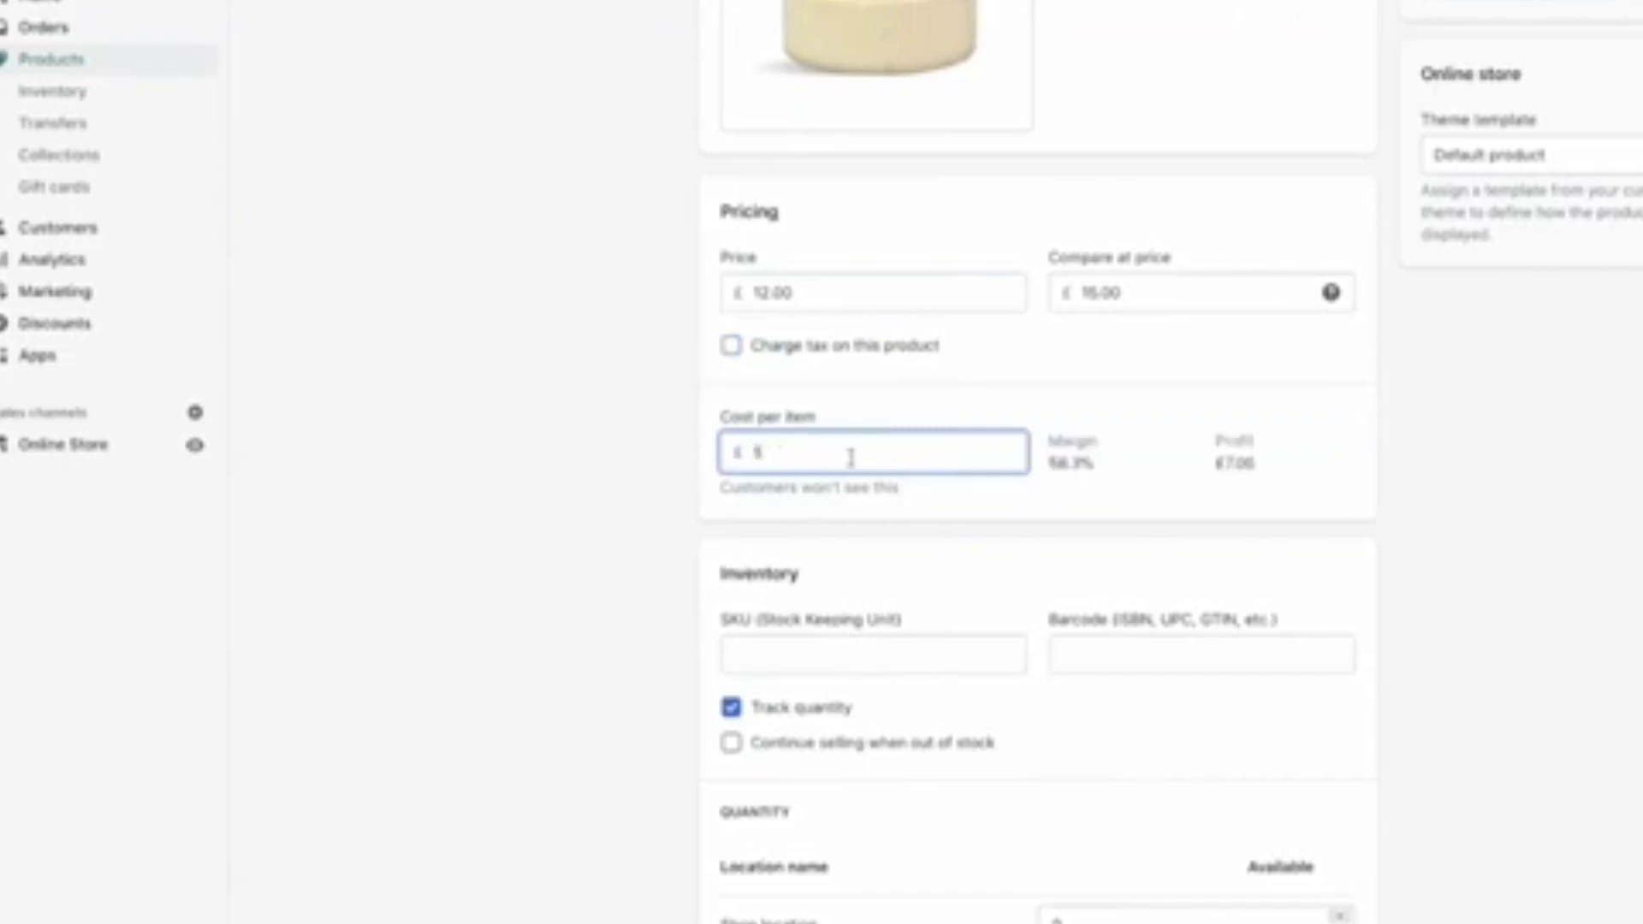
click(674, 376)
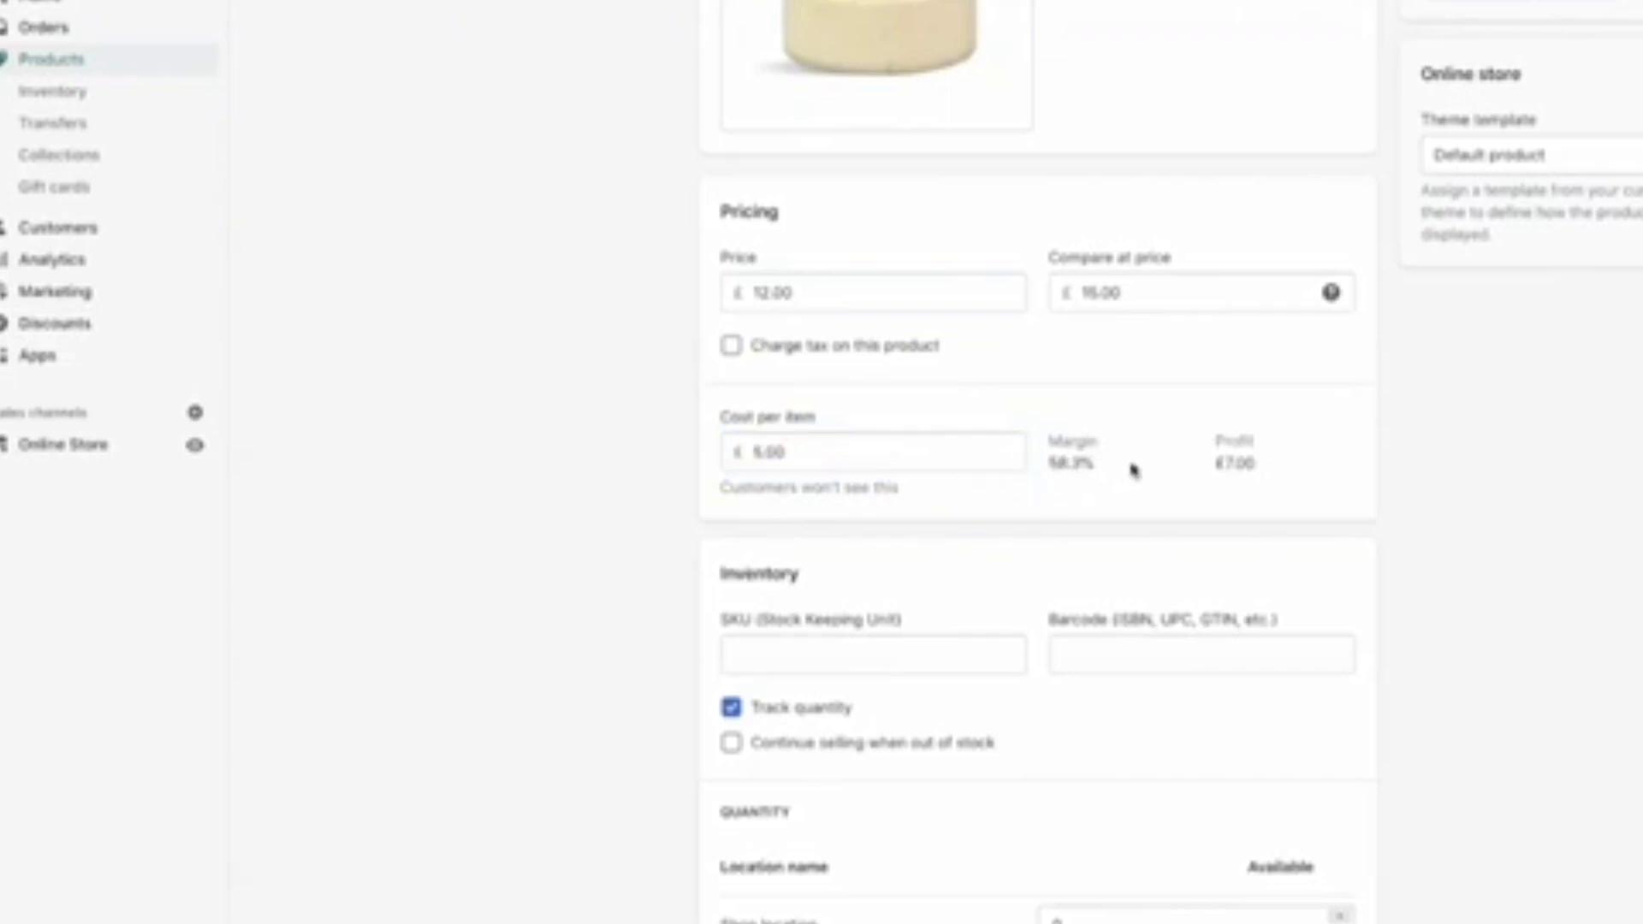
Enter MANGOBUTTER as the product's SKU in the inventory details
scroll(1134, 470, down, 1)
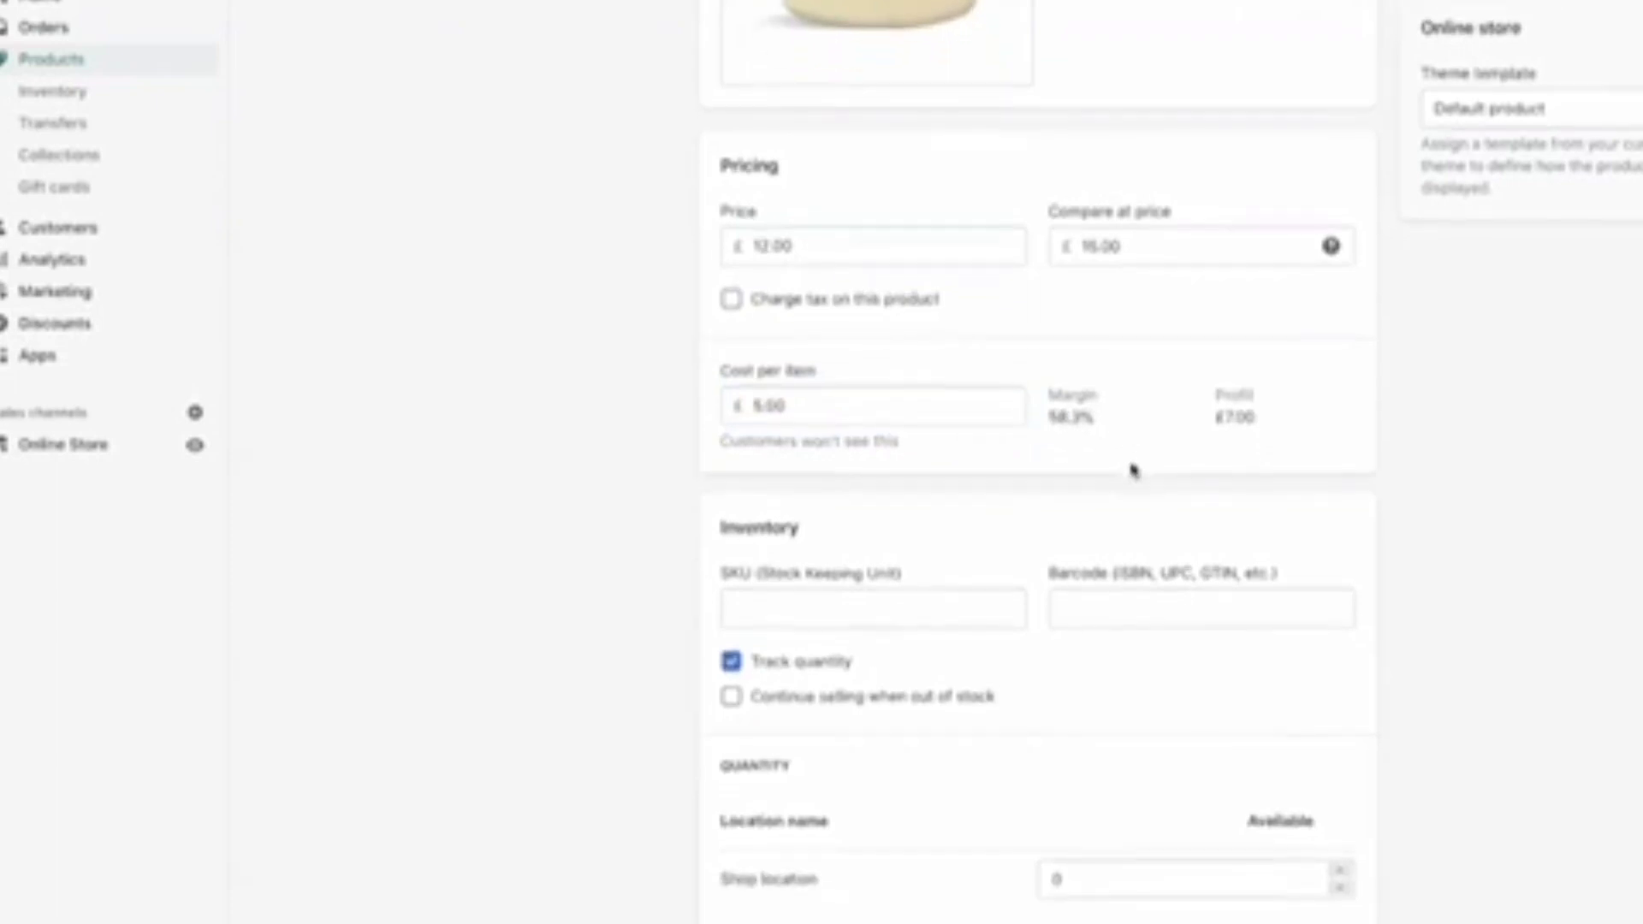
scroll(1134, 470, down, 2)
click(839, 544)
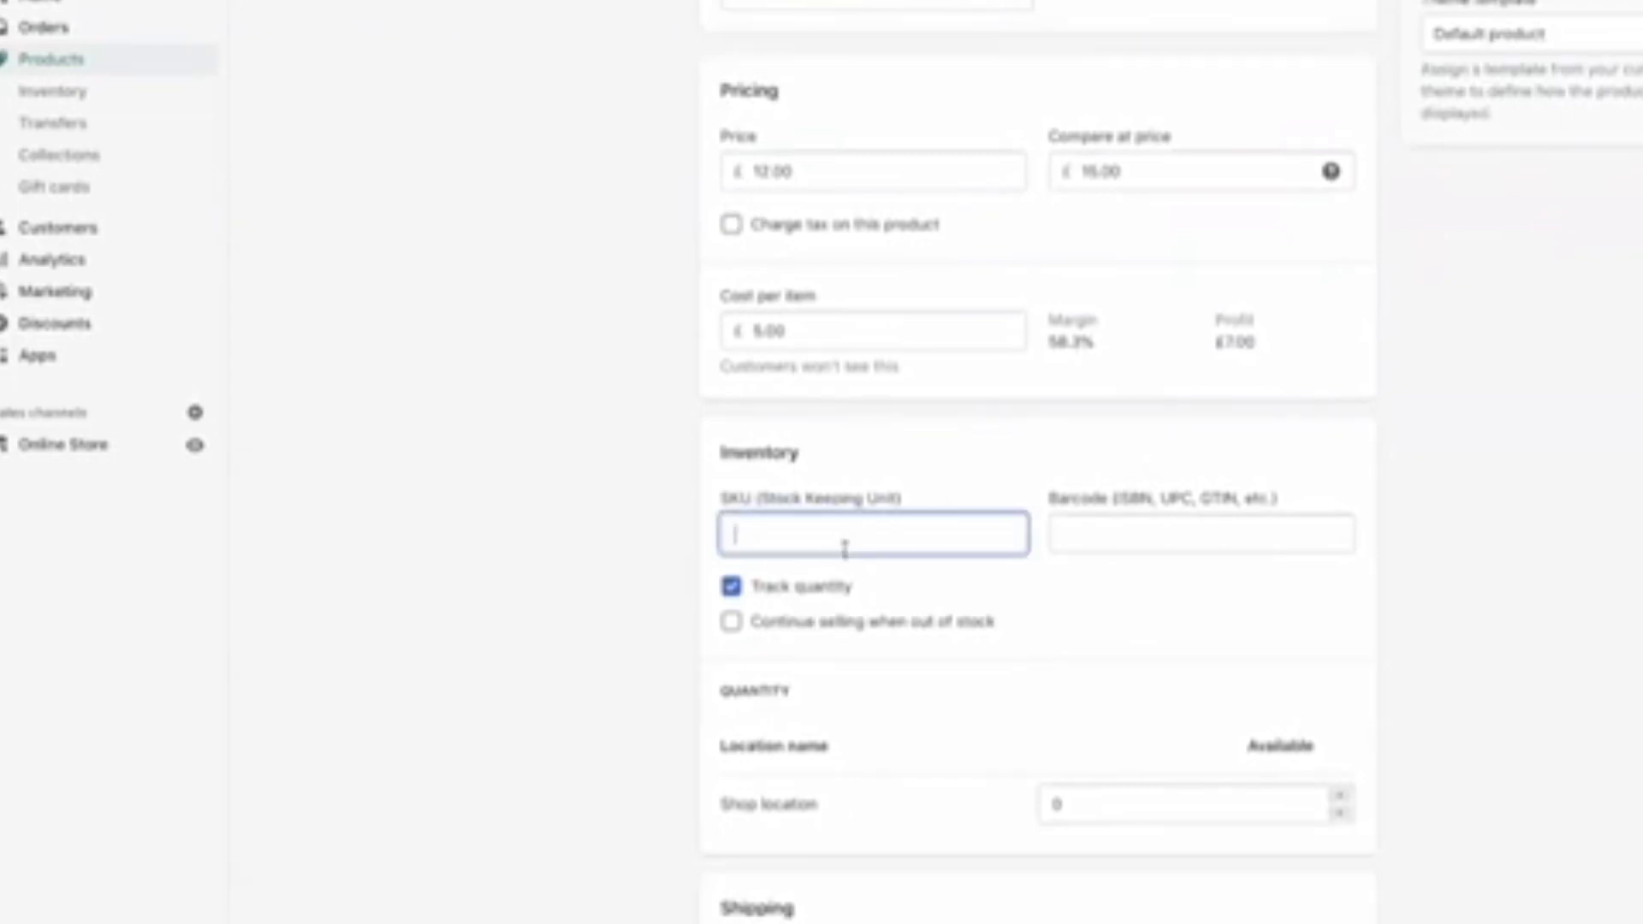
text(MANGO01B)
text(UTTER)
click(505, 518)
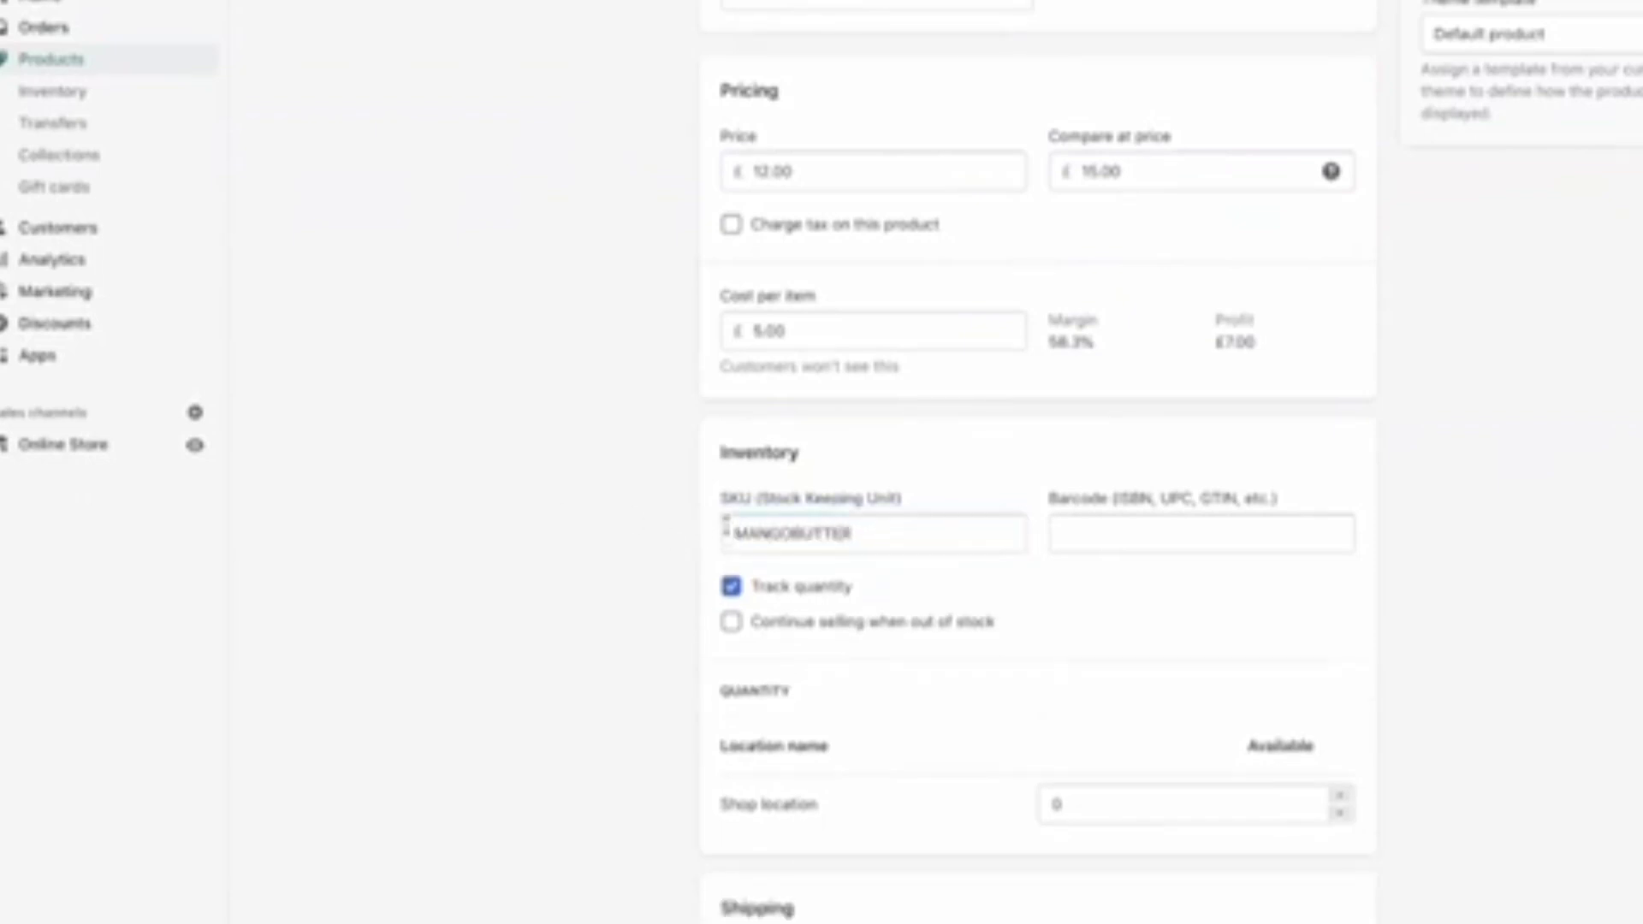
Set the product's shipping weight to 10 g
scroll(753, 616, down, 2)
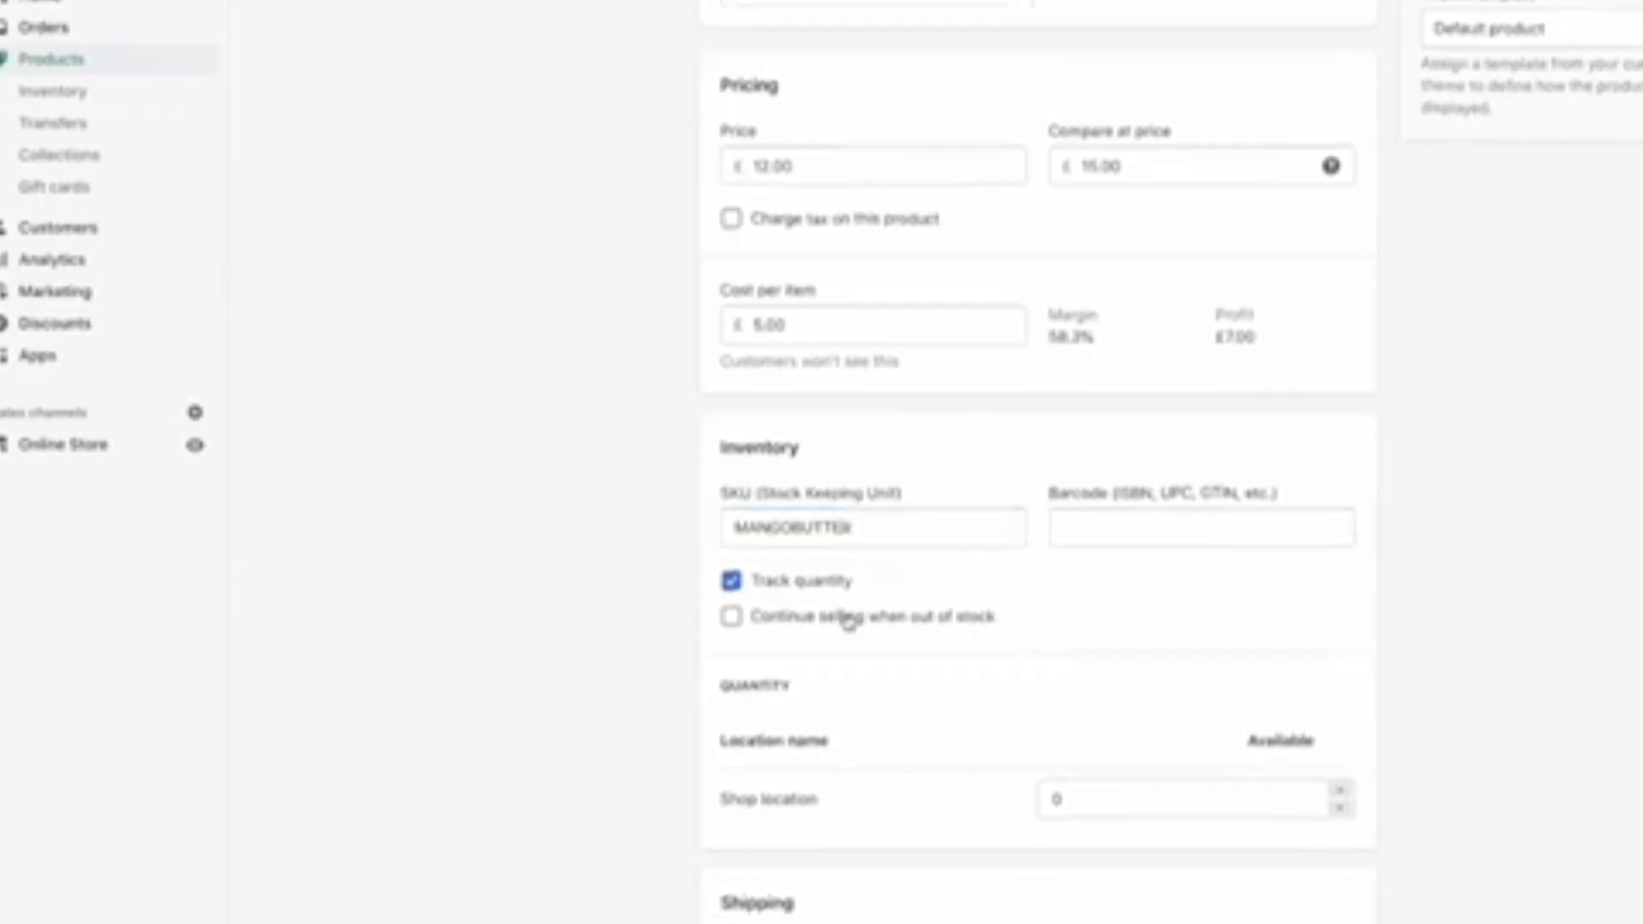
scroll(1061, 624, down, 8)
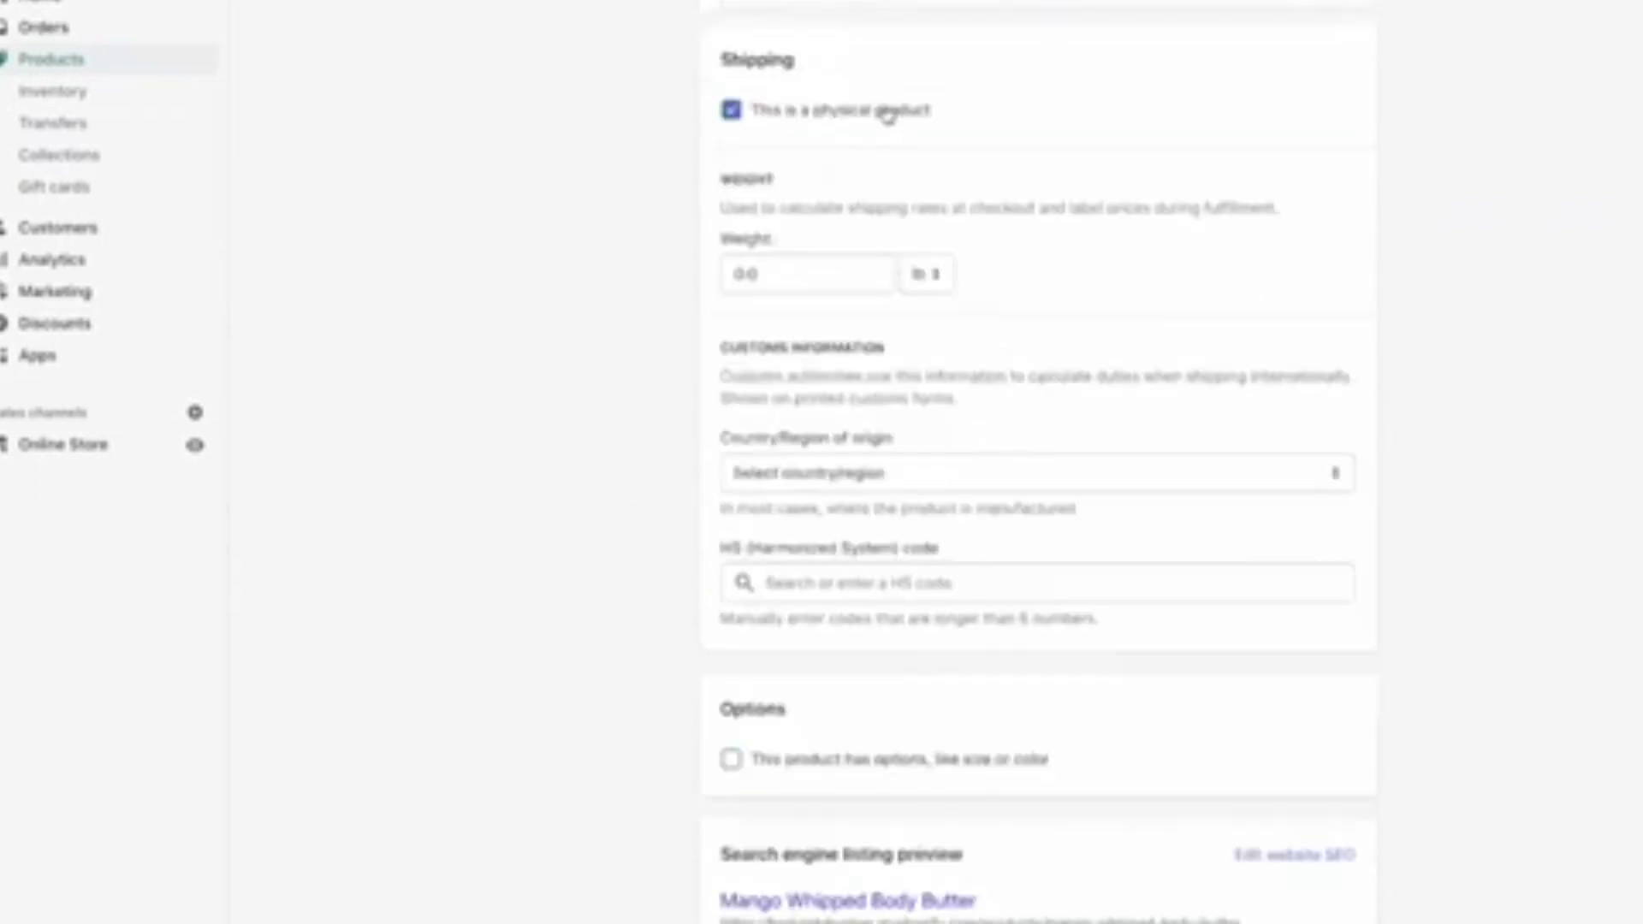
click(833, 270)
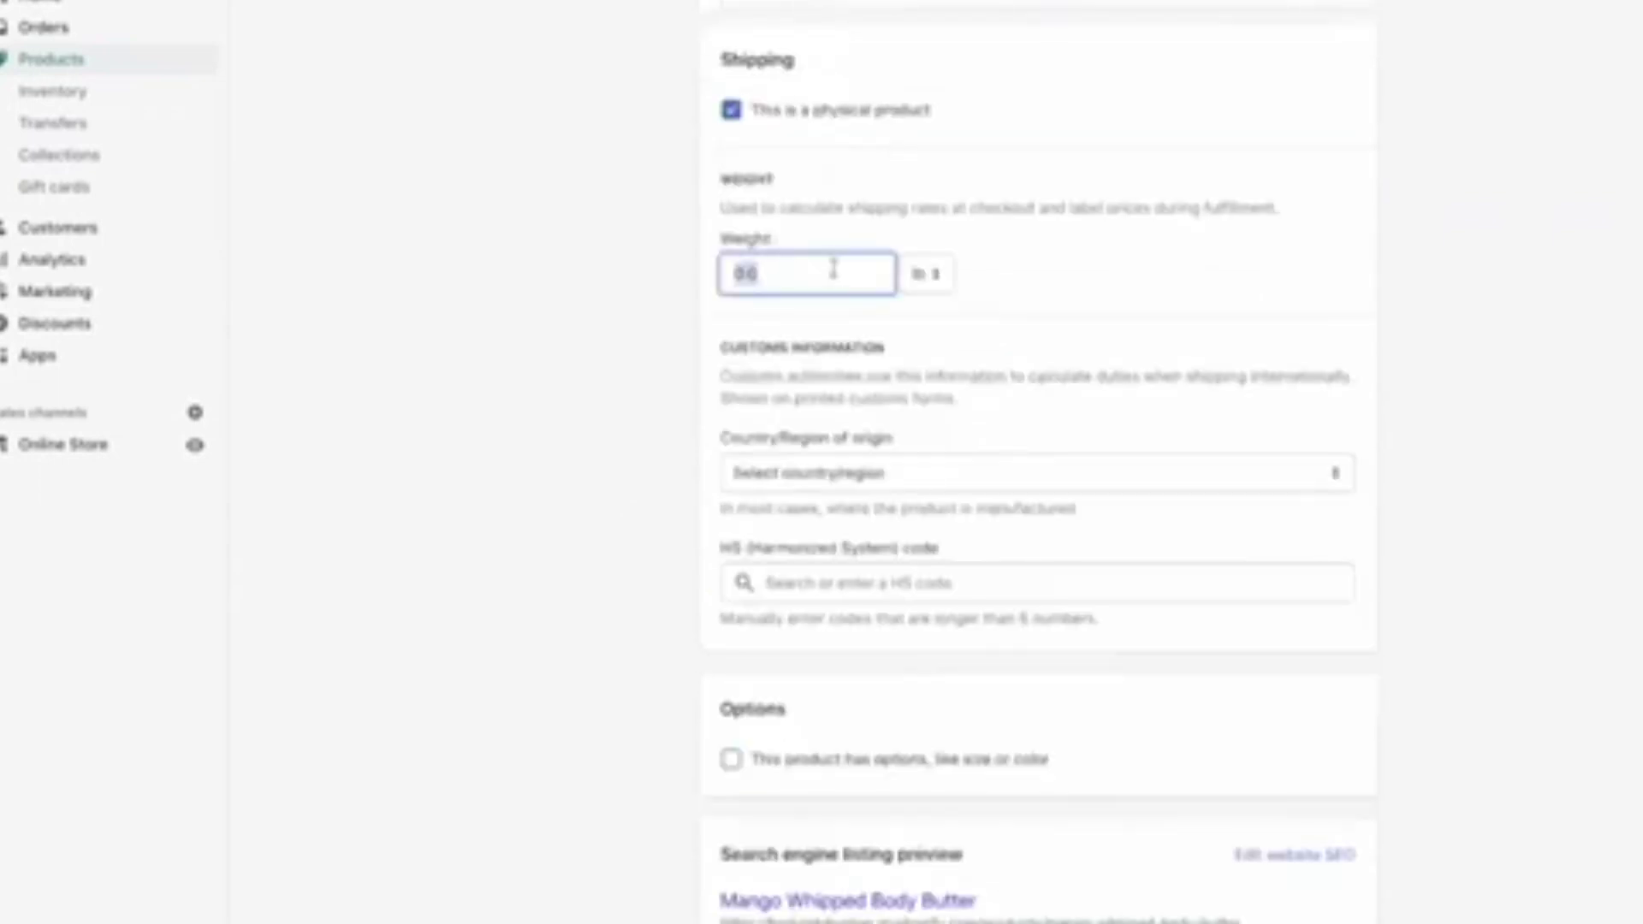
text(5)
click(927, 274)
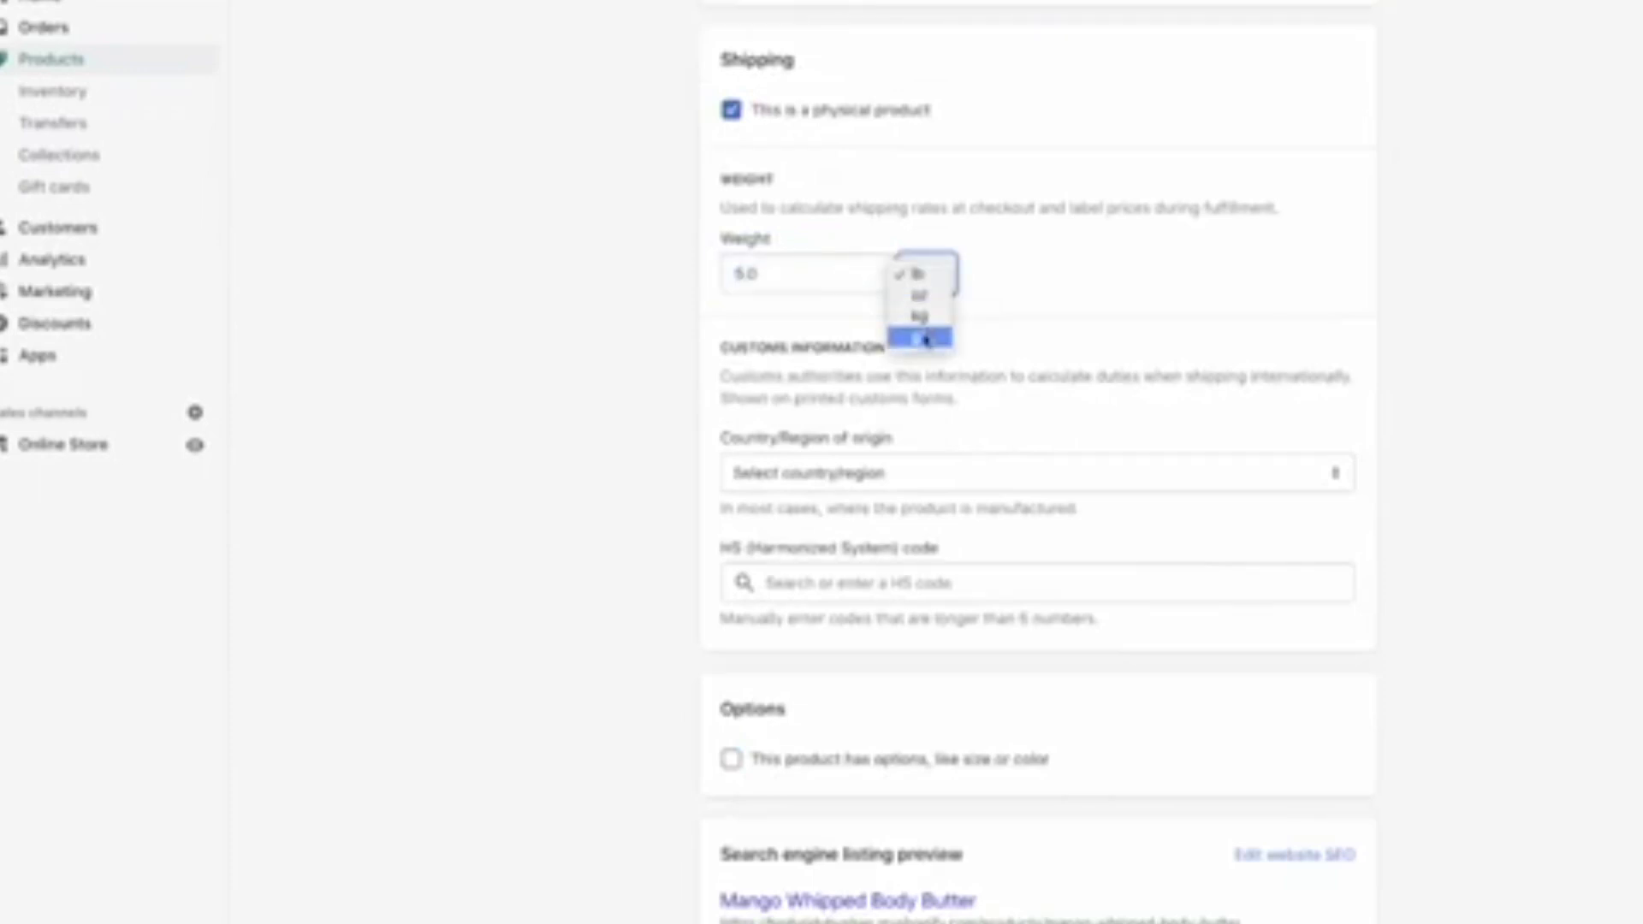
click(924, 339)
click(855, 275)
key(ctrl+a)
text(1)
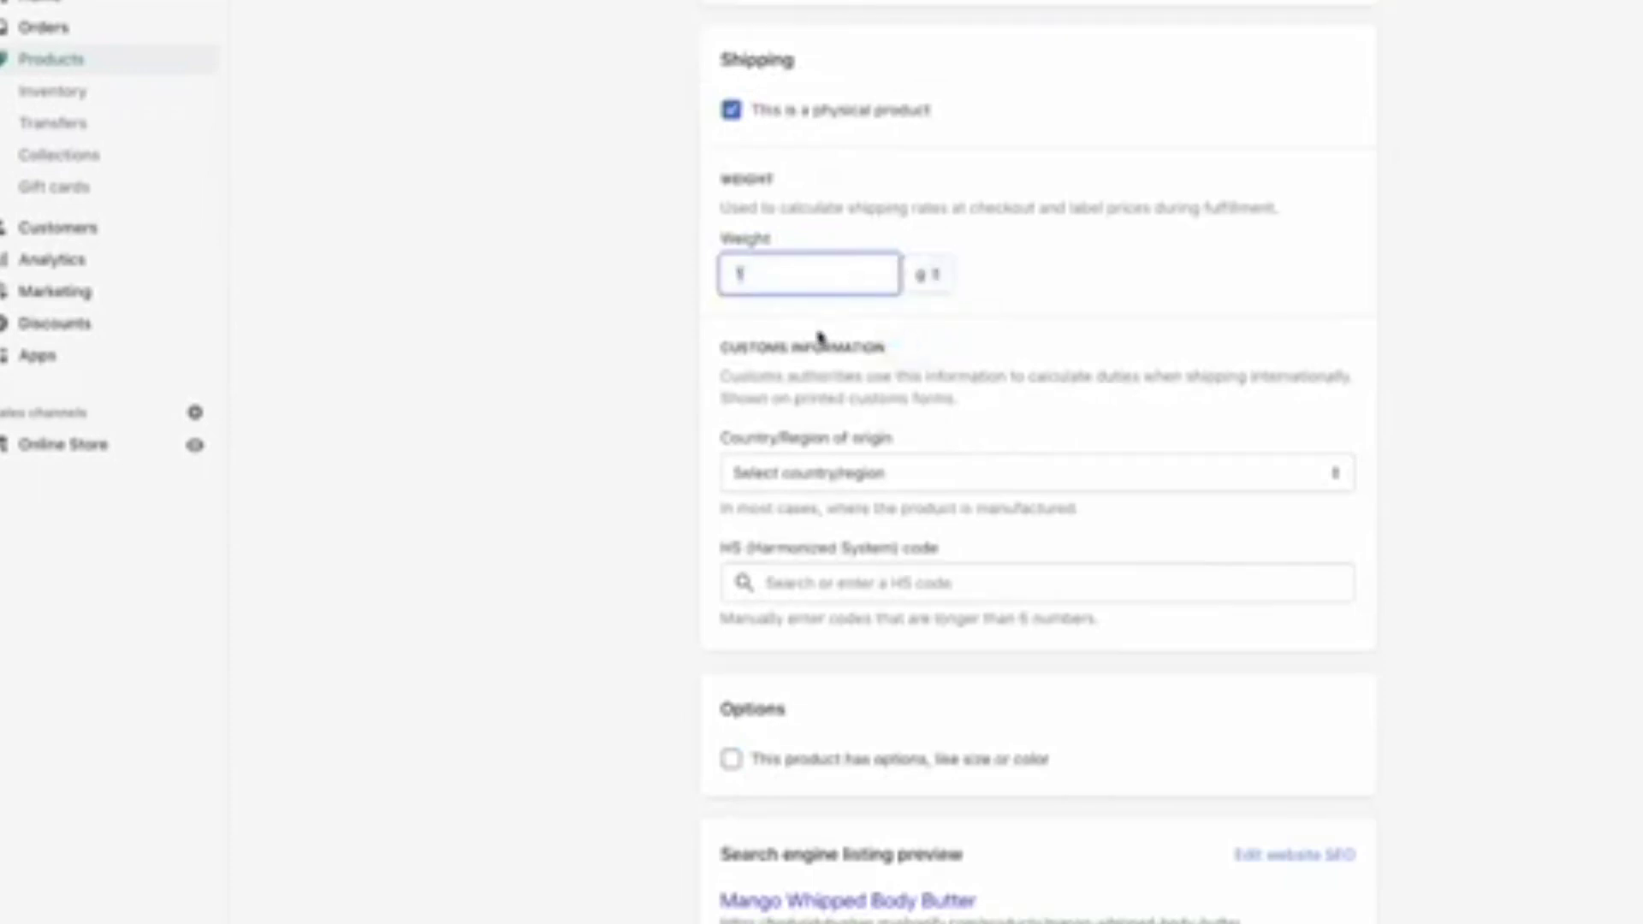
text(0)
Set United Kingdom as the product's country of origin in the customs information
click(799, 476)
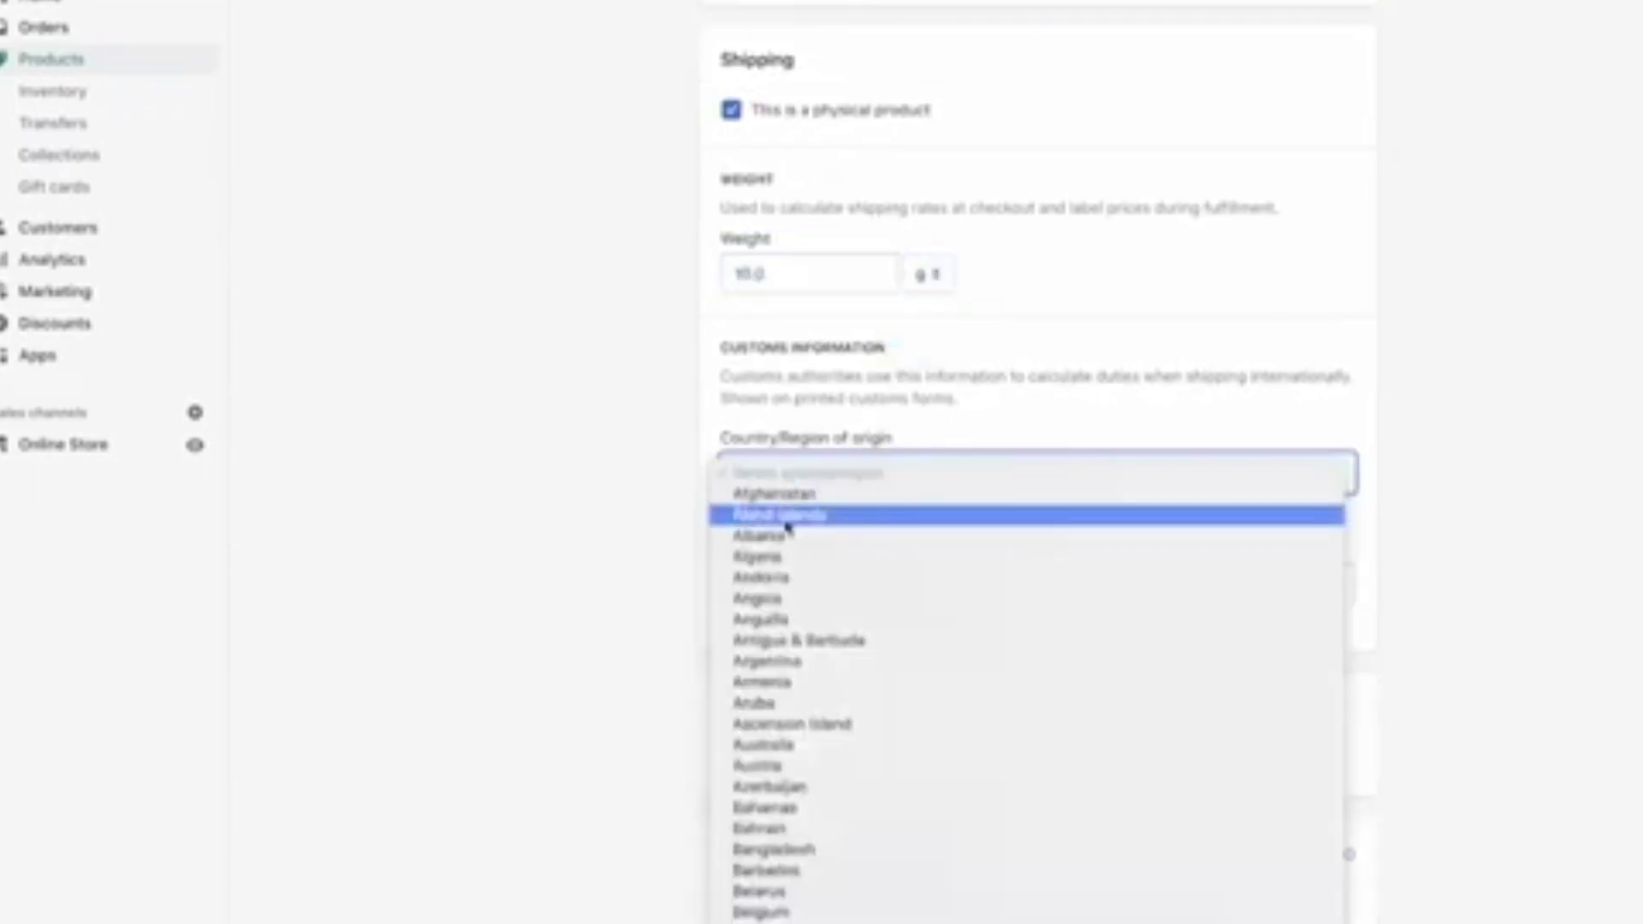
scroll(788, 528, down, 3)
scroll(787, 528, down, 20)
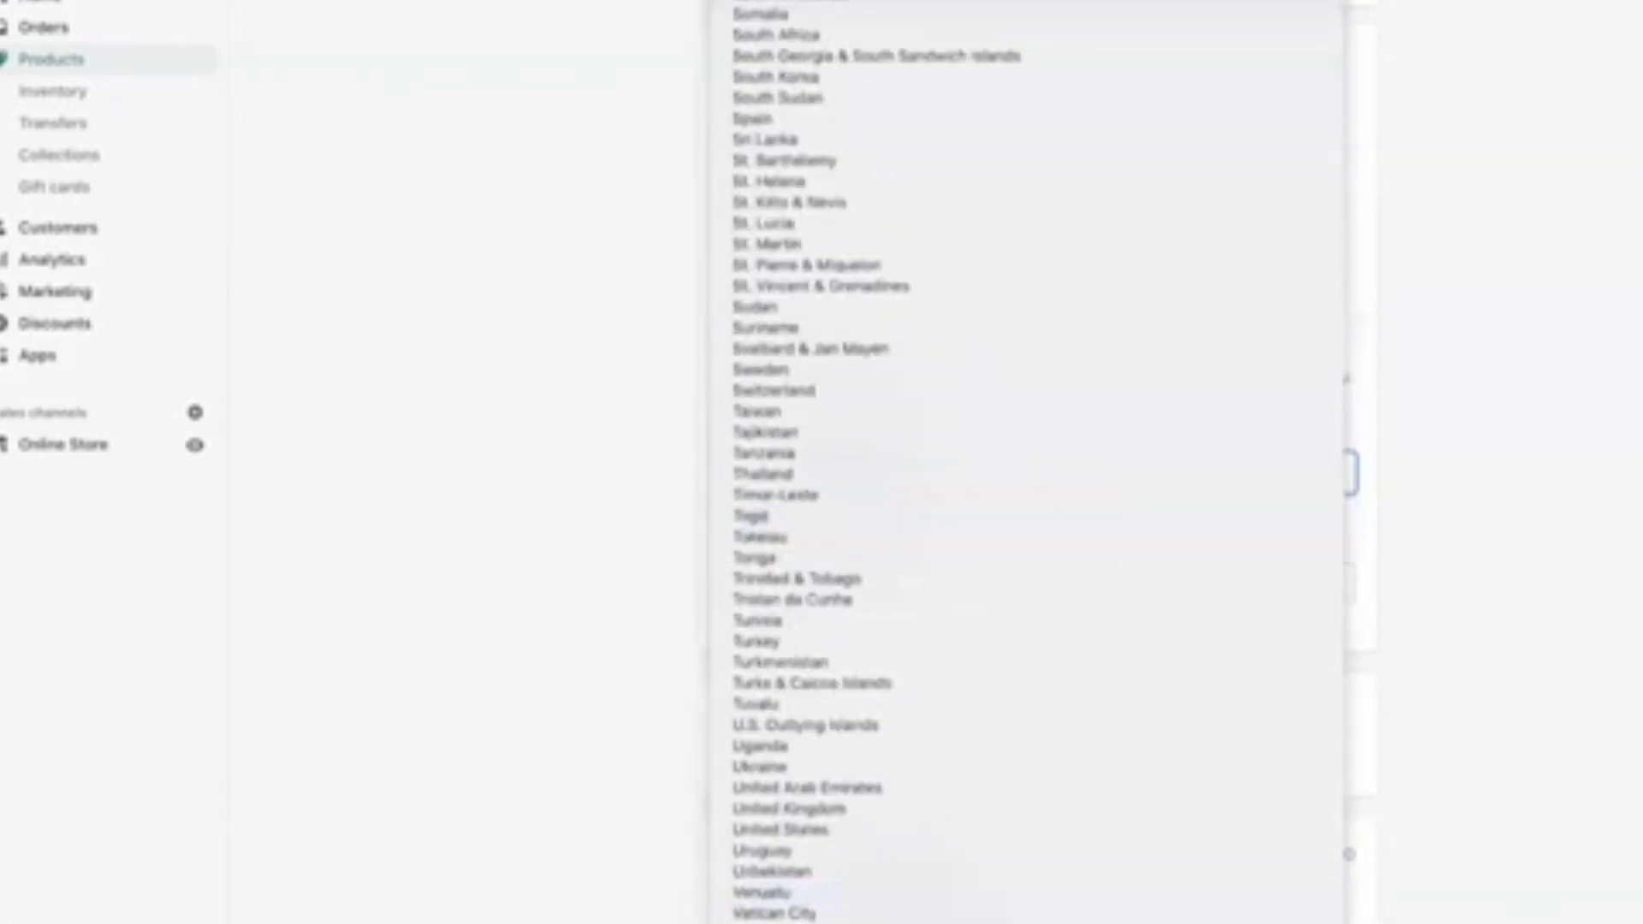
click(820, 809)
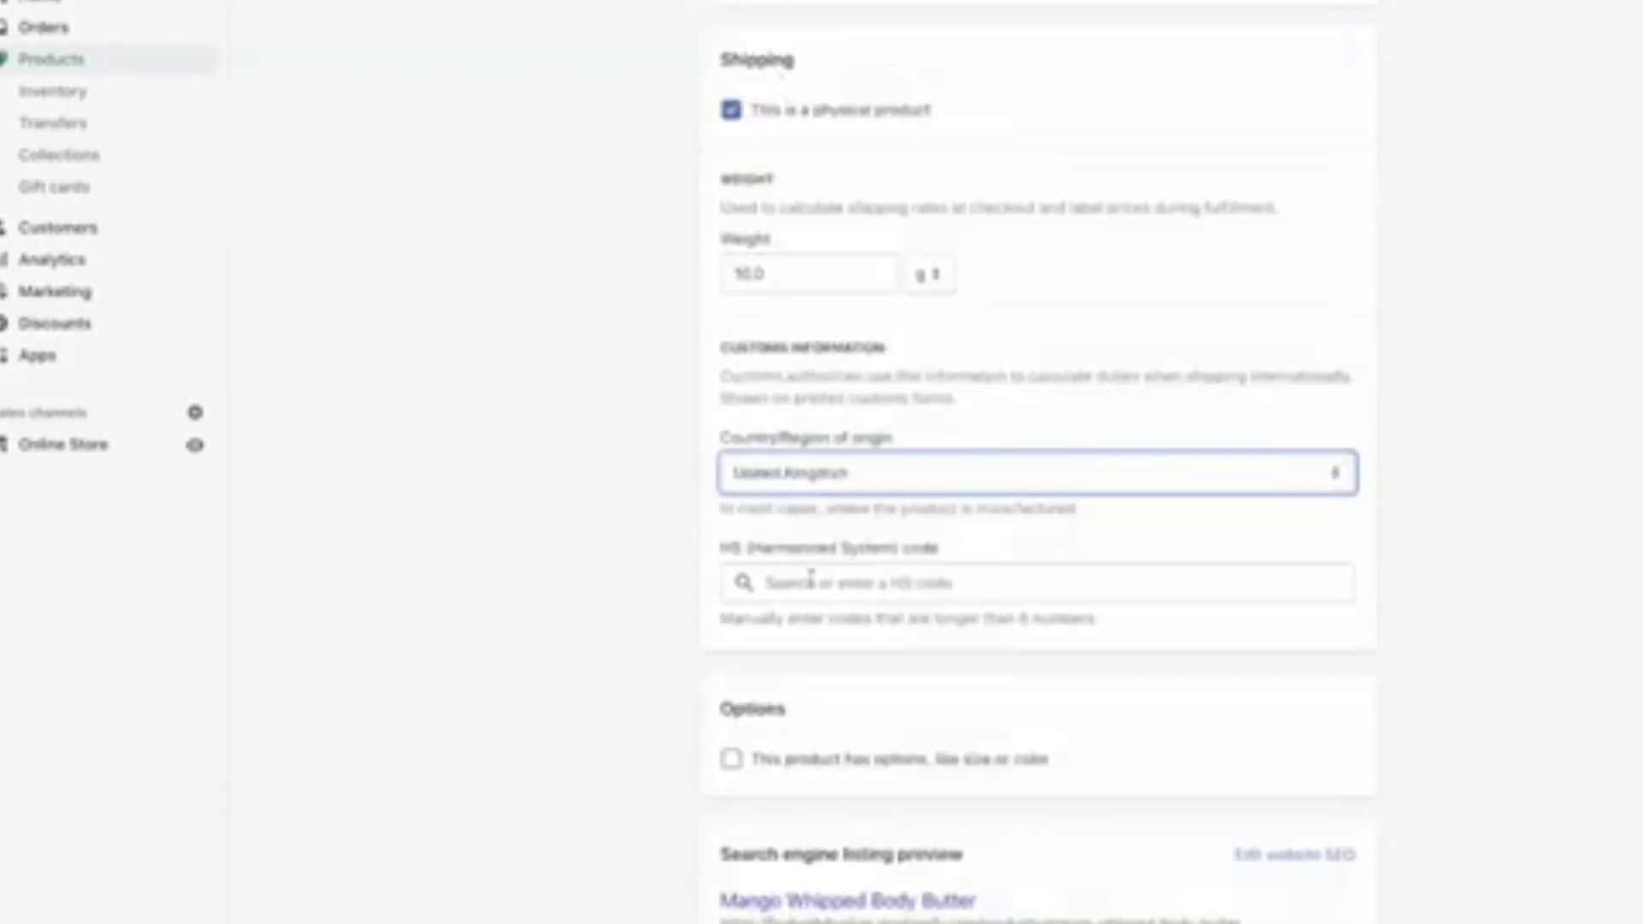
click(809, 585)
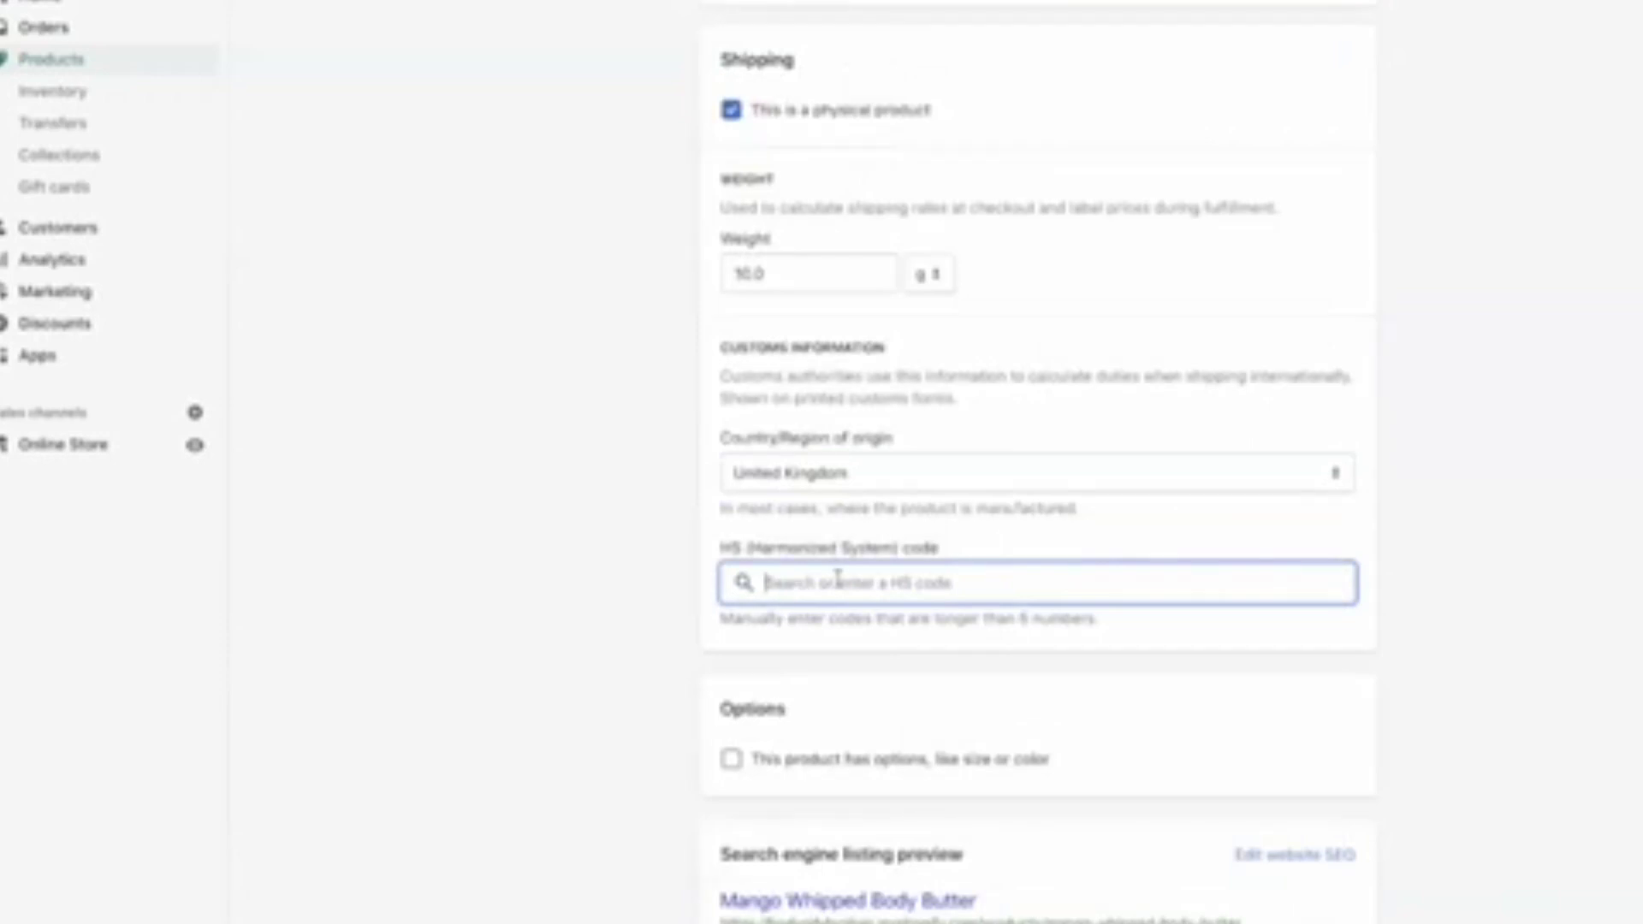
scroll(838, 580, down, 1)
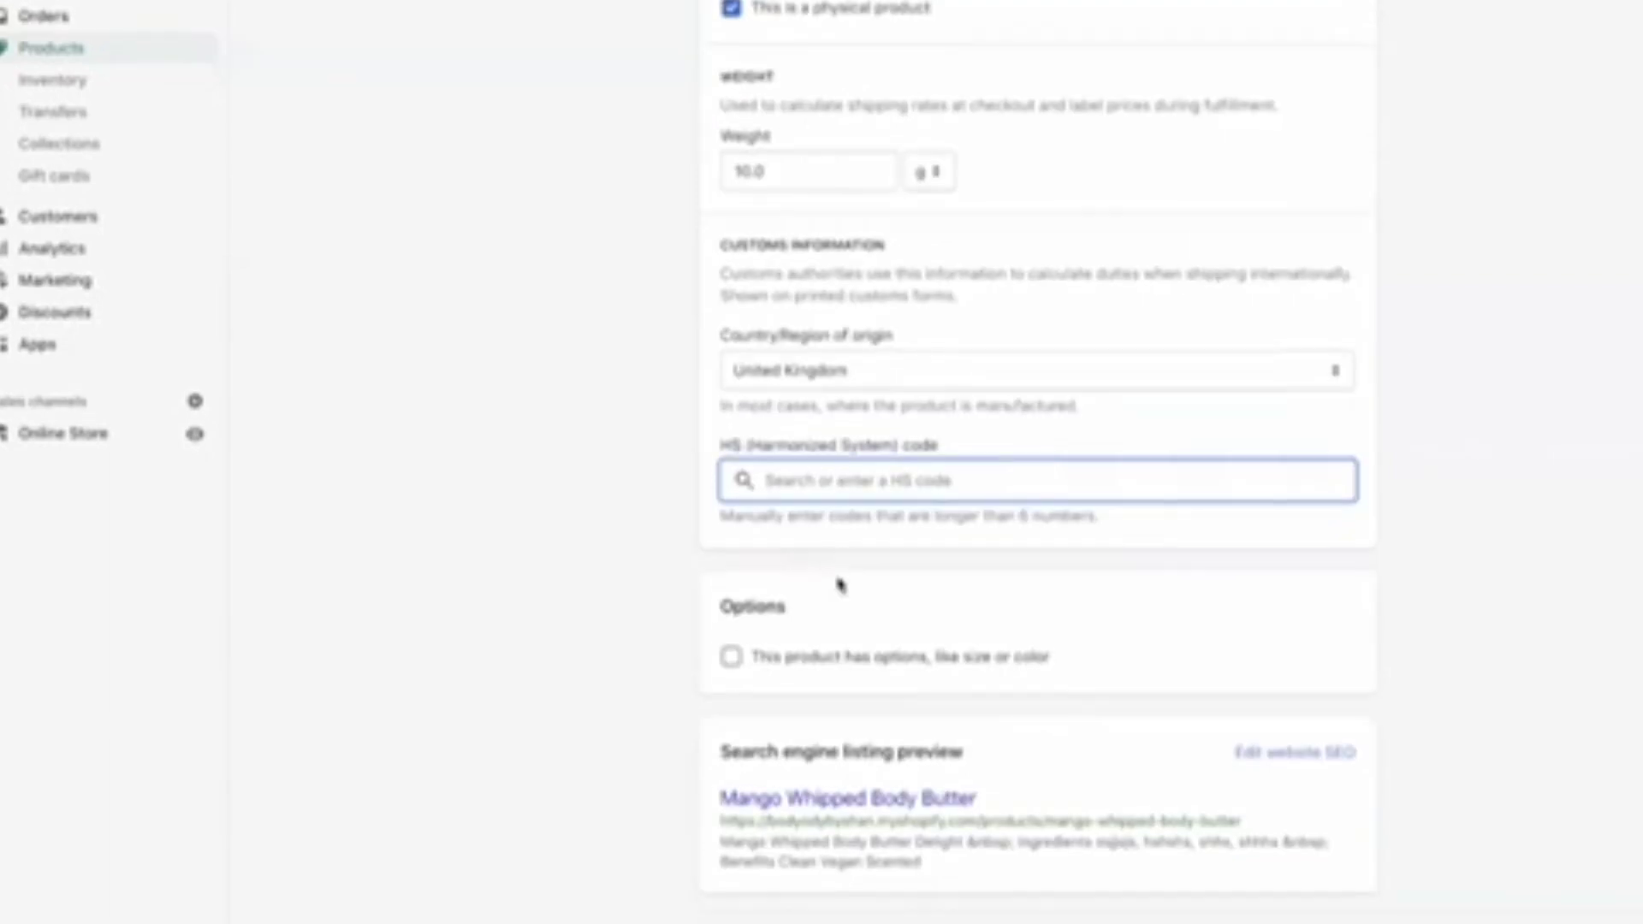
click(890, 669)
scroll(890, 672, down, 2)
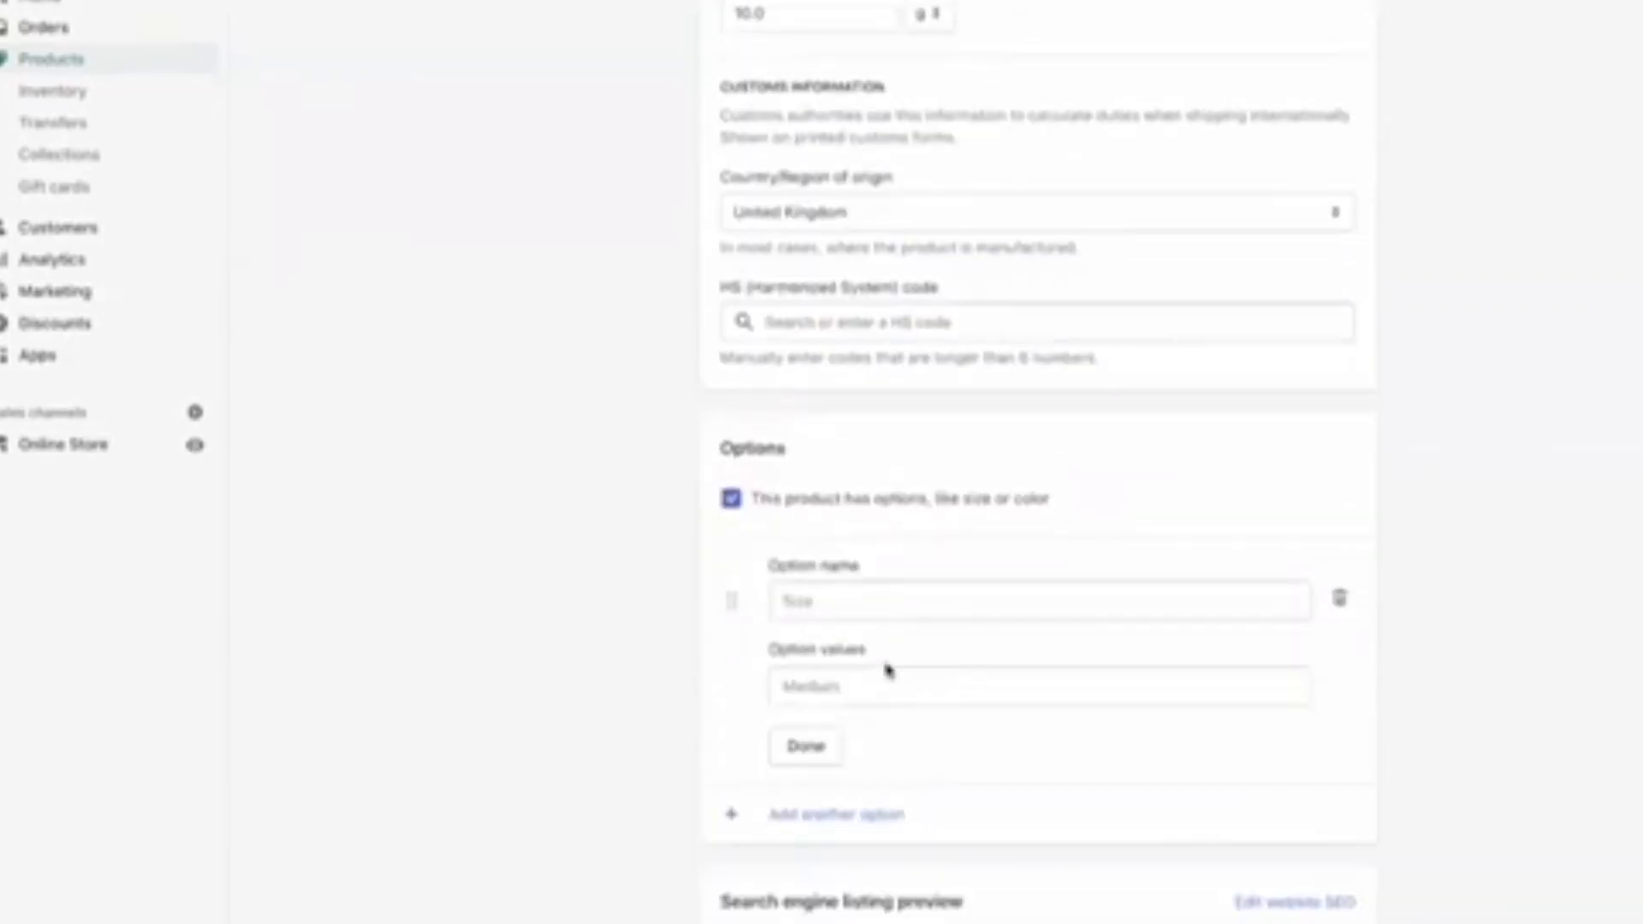
click(950, 499)
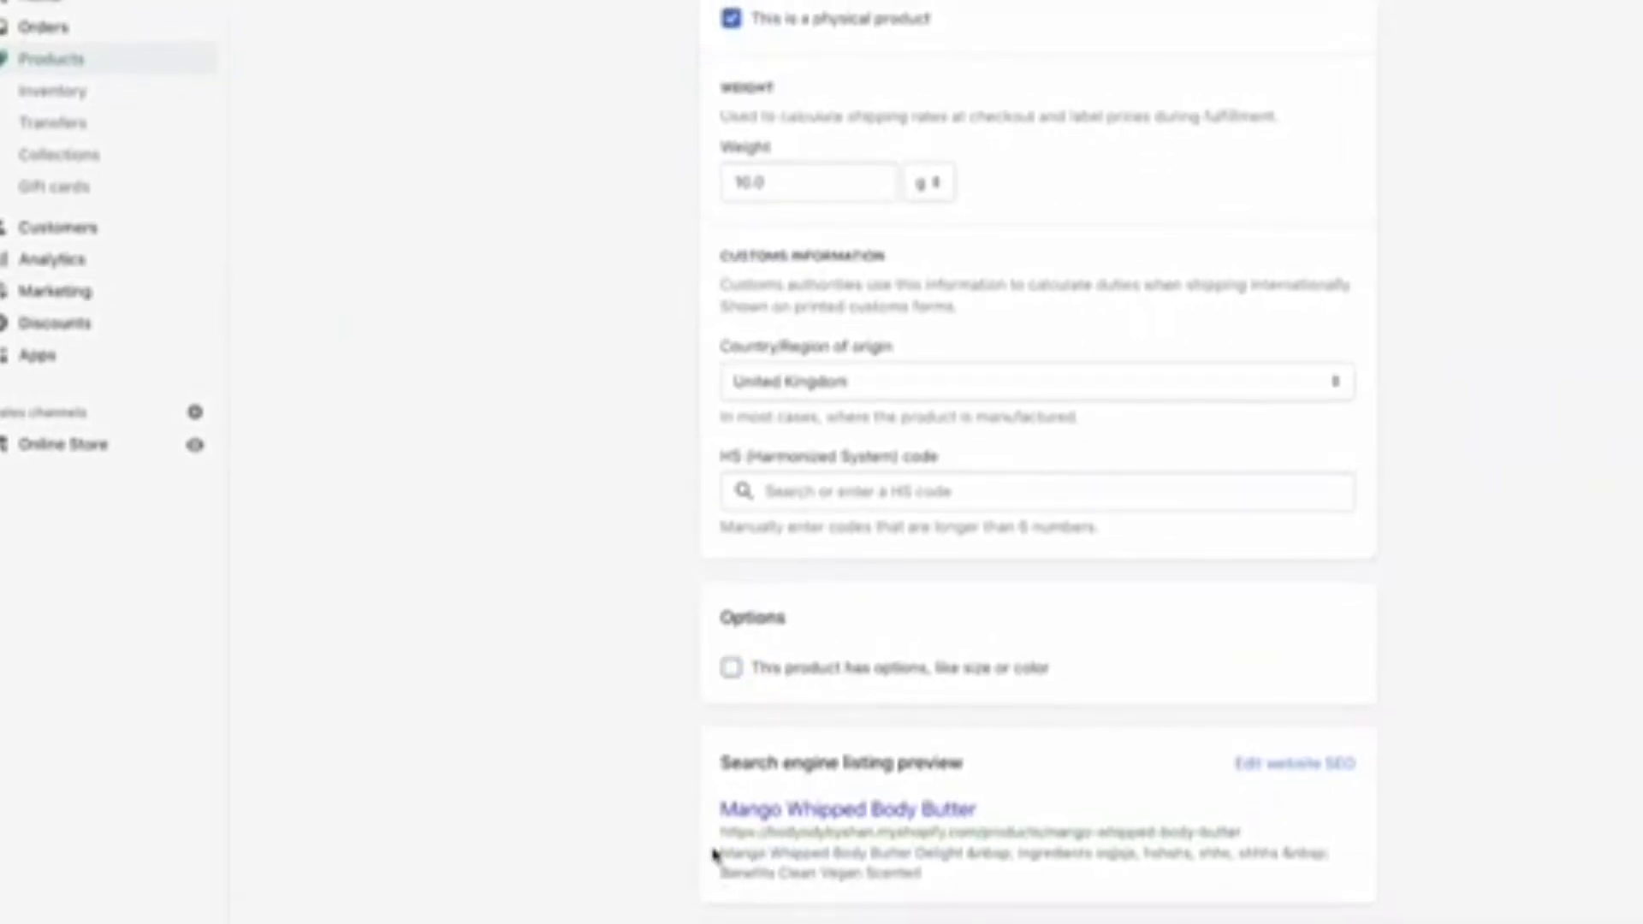
drag(722, 805, 962, 890)
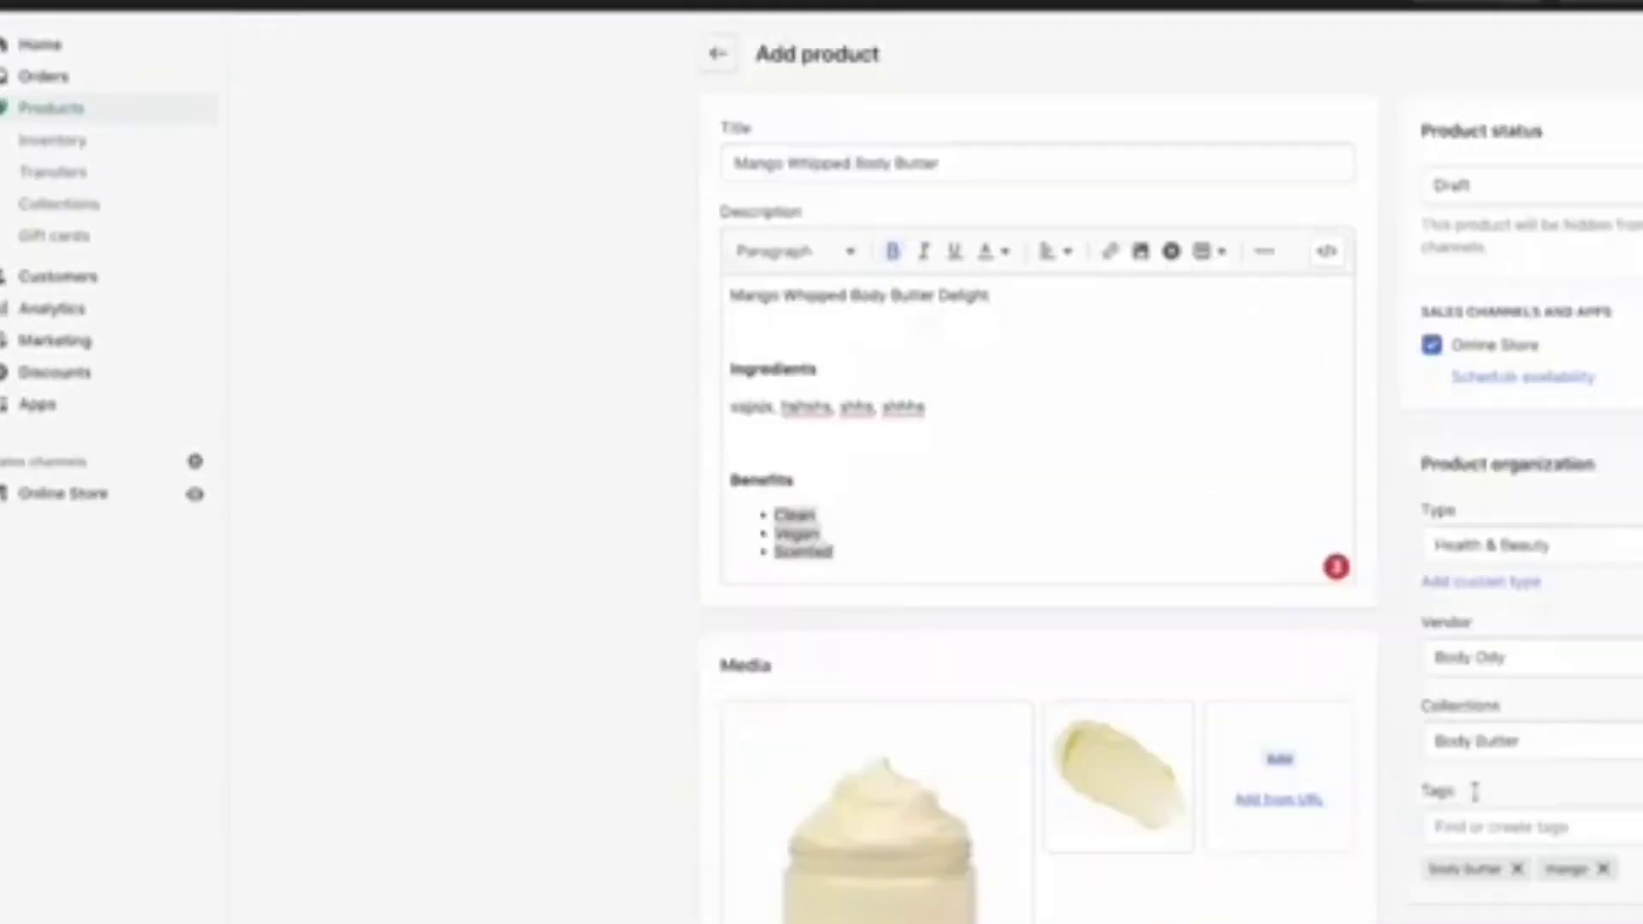
Change the product status to Active
scroll(1475, 792, down, 1)
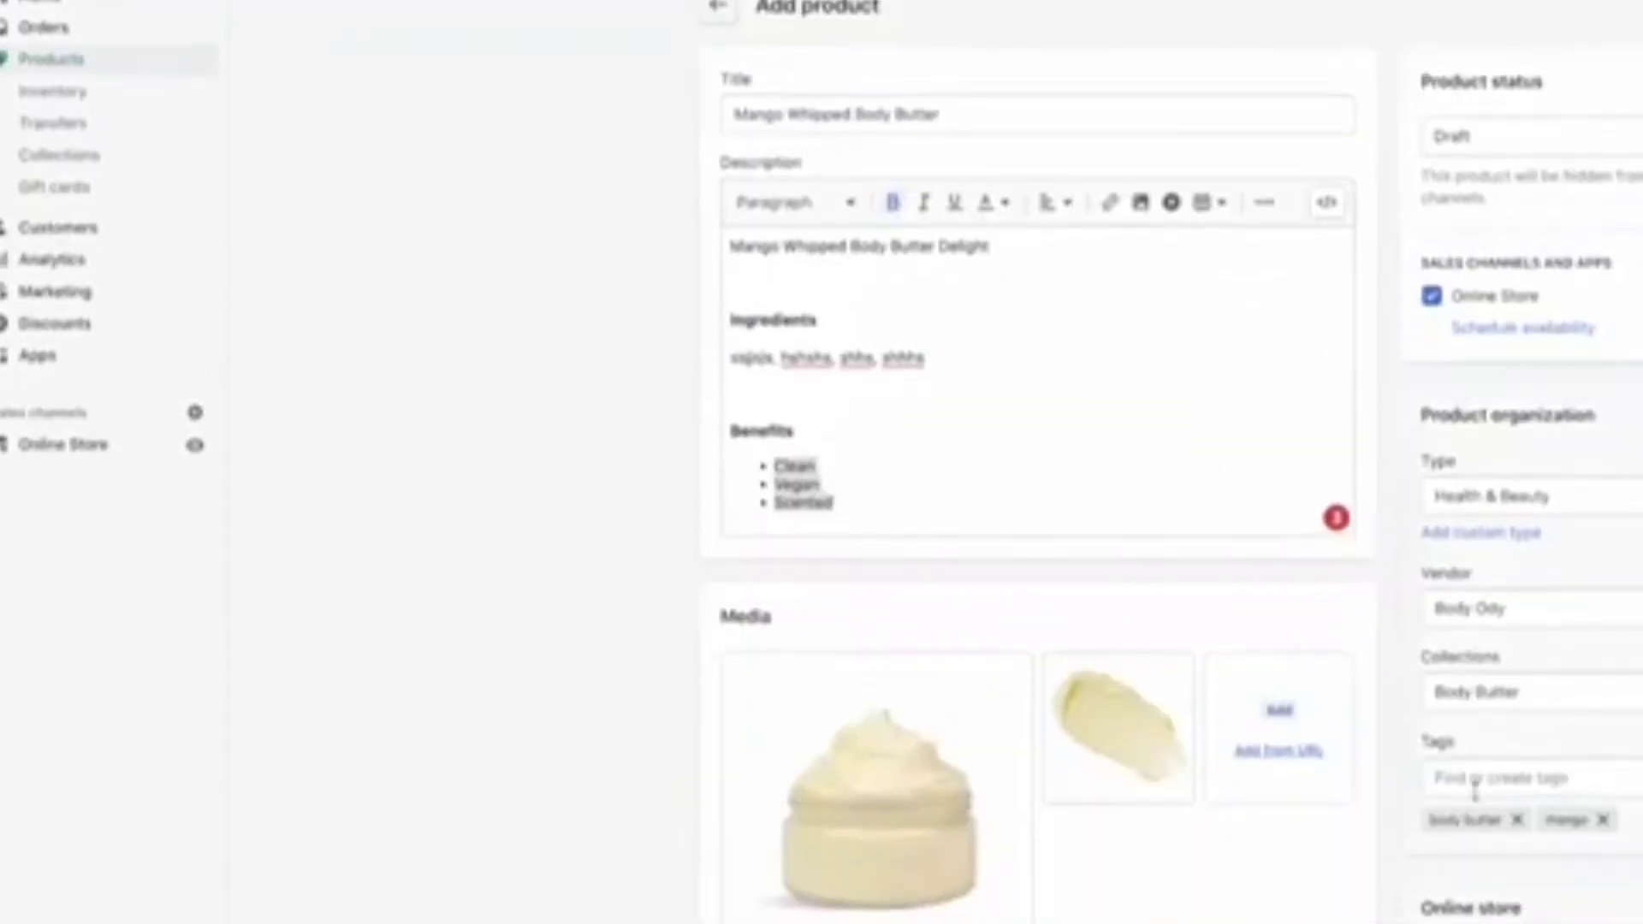
click(1504, 135)
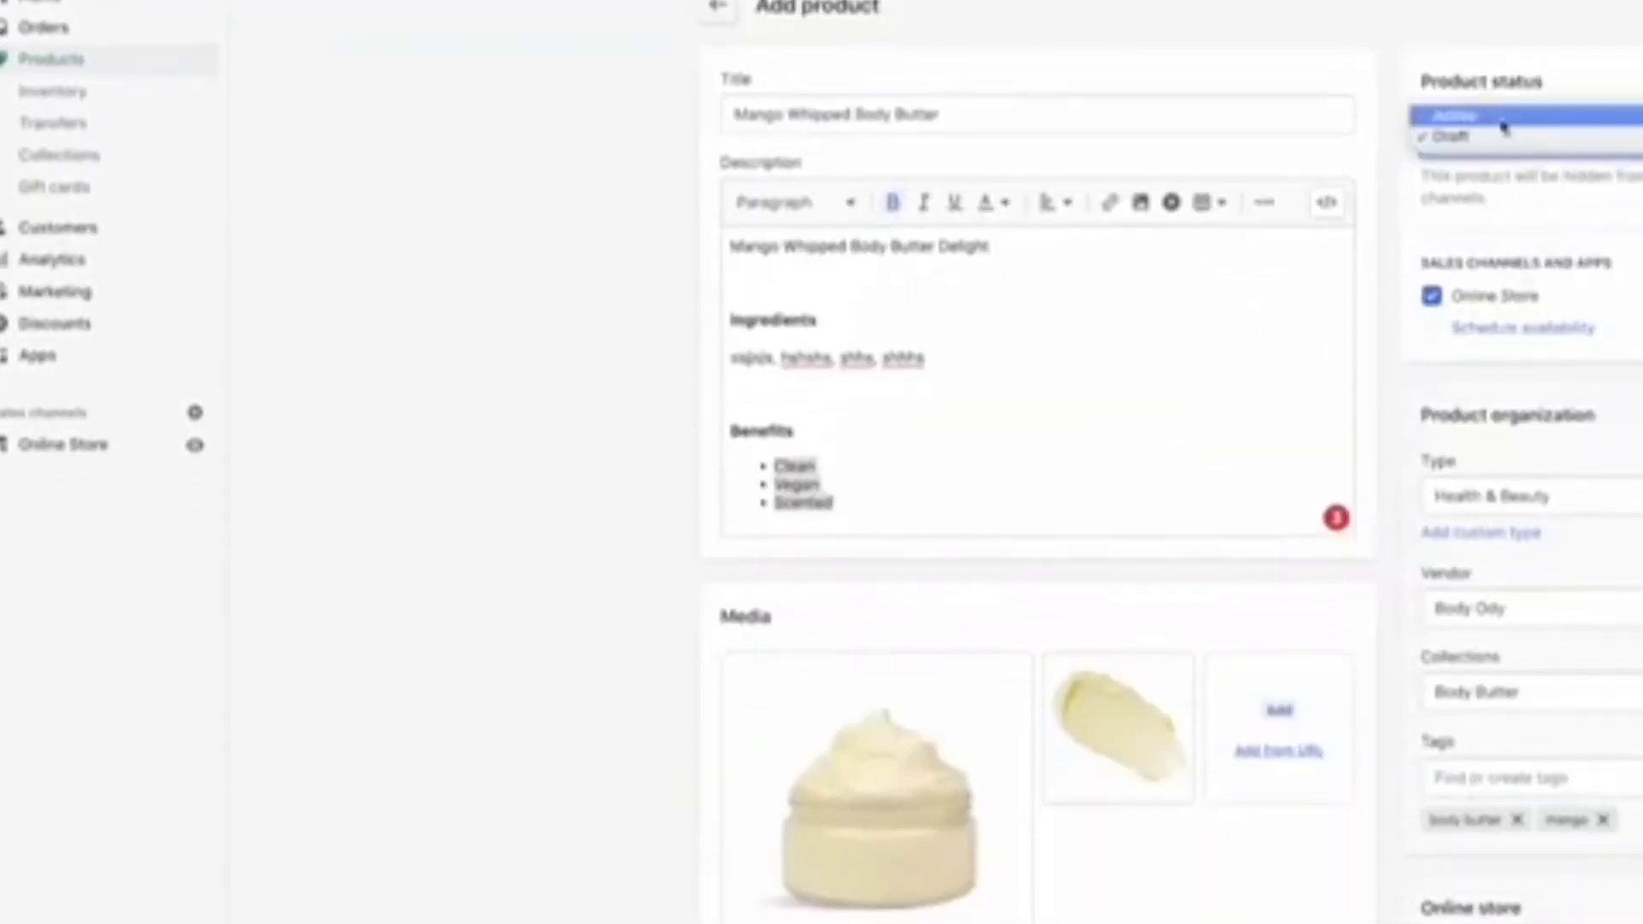
click(1496, 137)
key(Up)
Adjust the available quantity at Shop location by 20 with the default Correction reason and save the adjustment
scroll(1506, 171, down, 2)
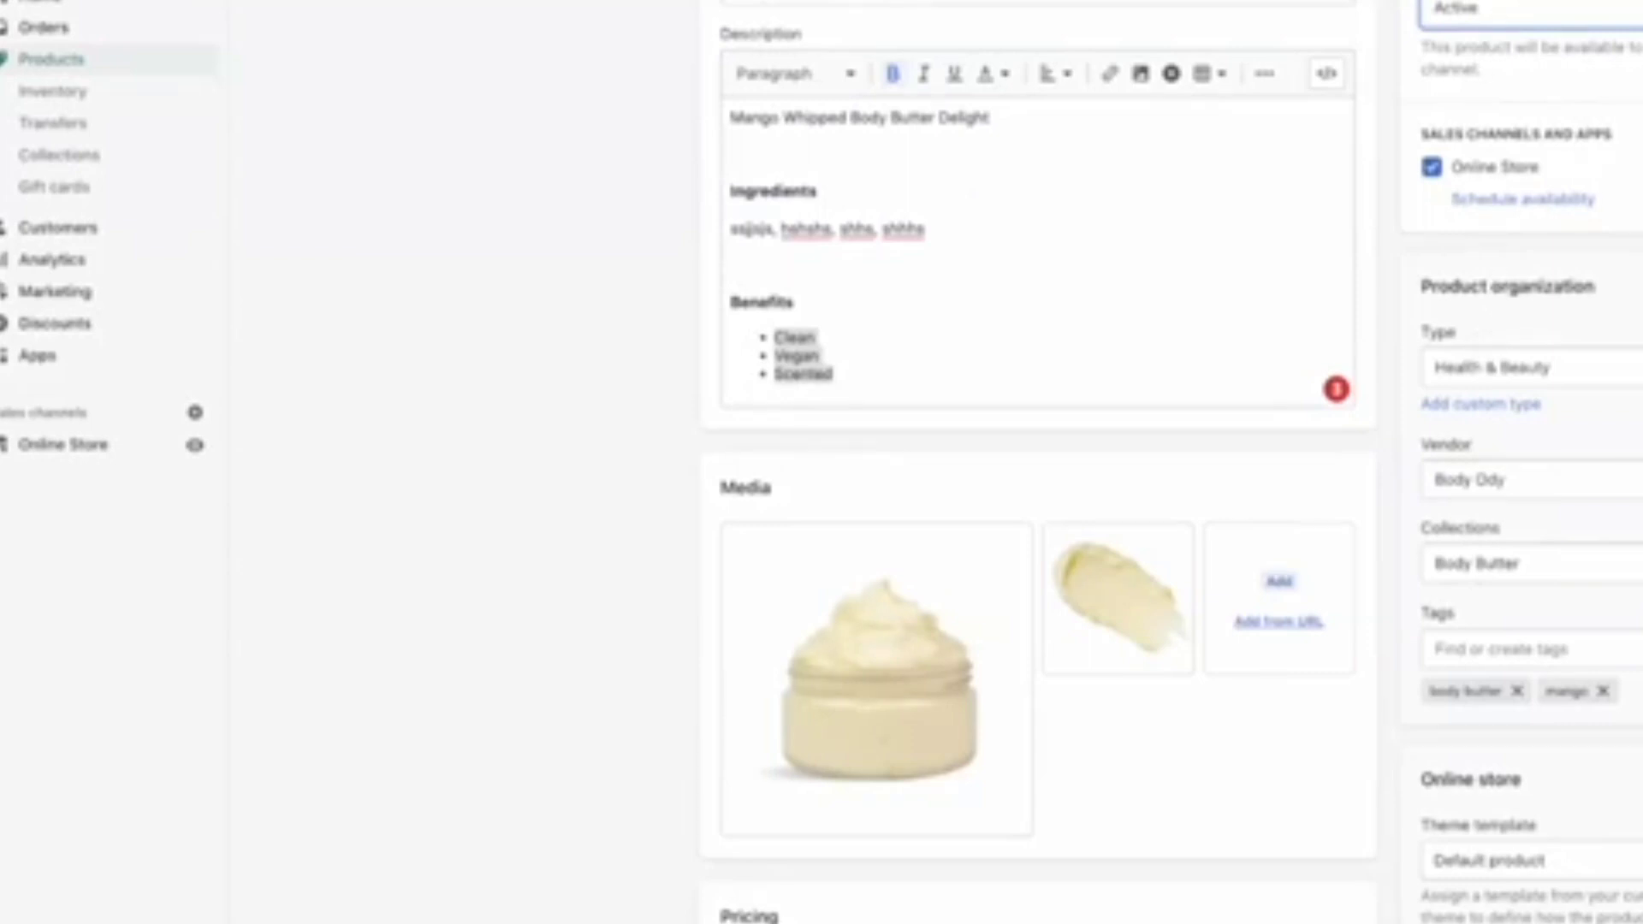
scroll(539, 459, up, 2)
scroll(539, 458, down, 8)
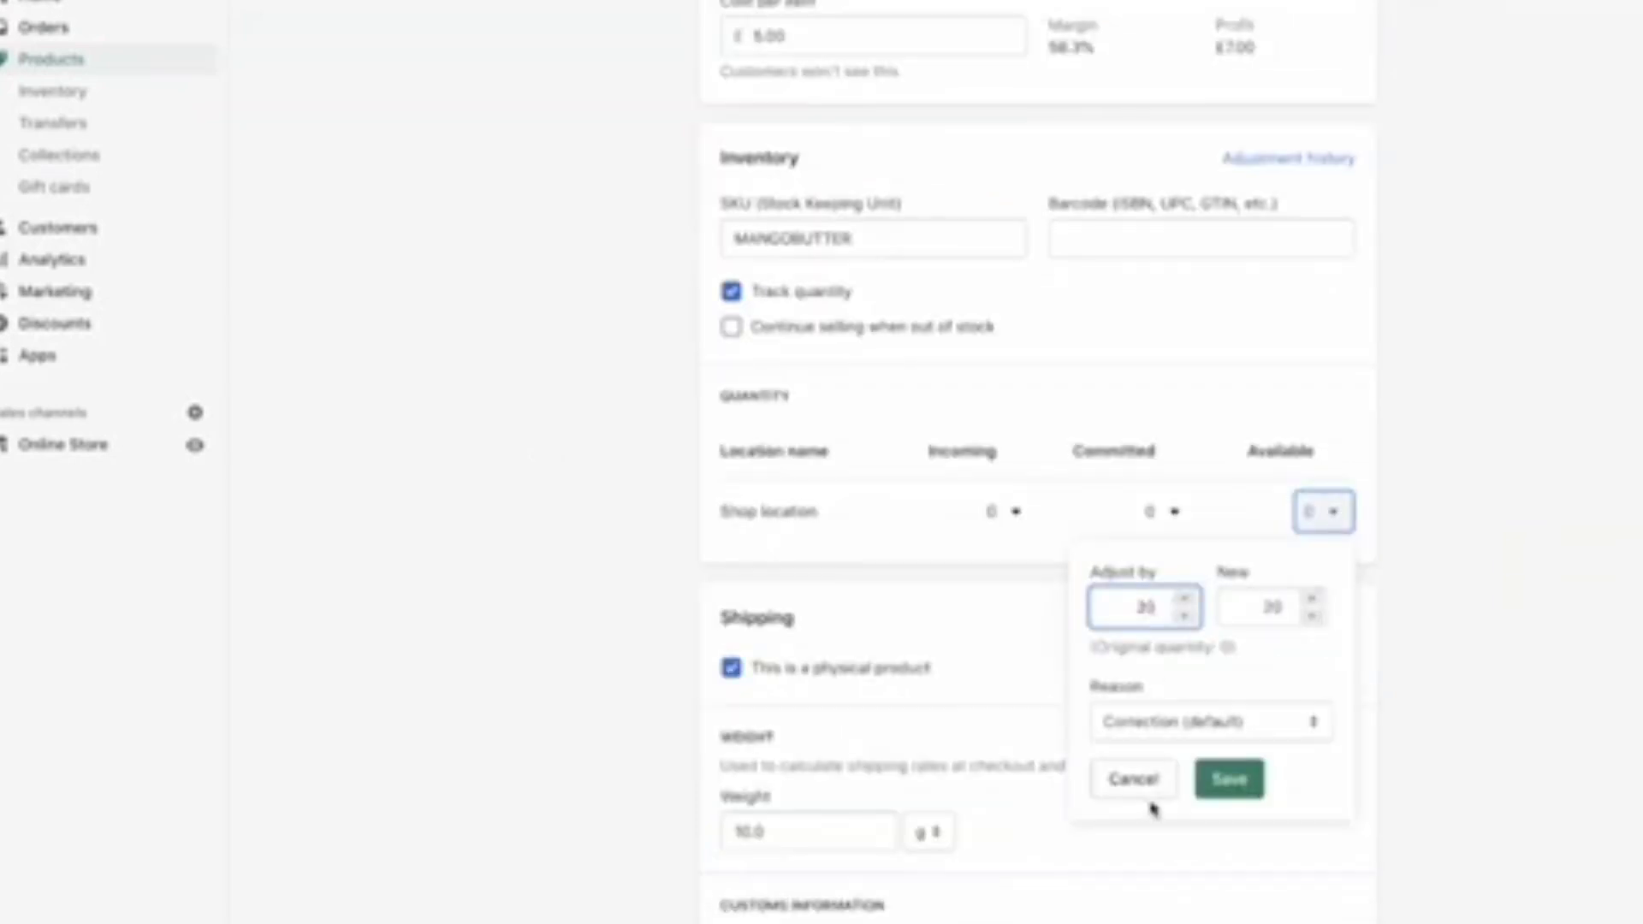
click(1229, 778)
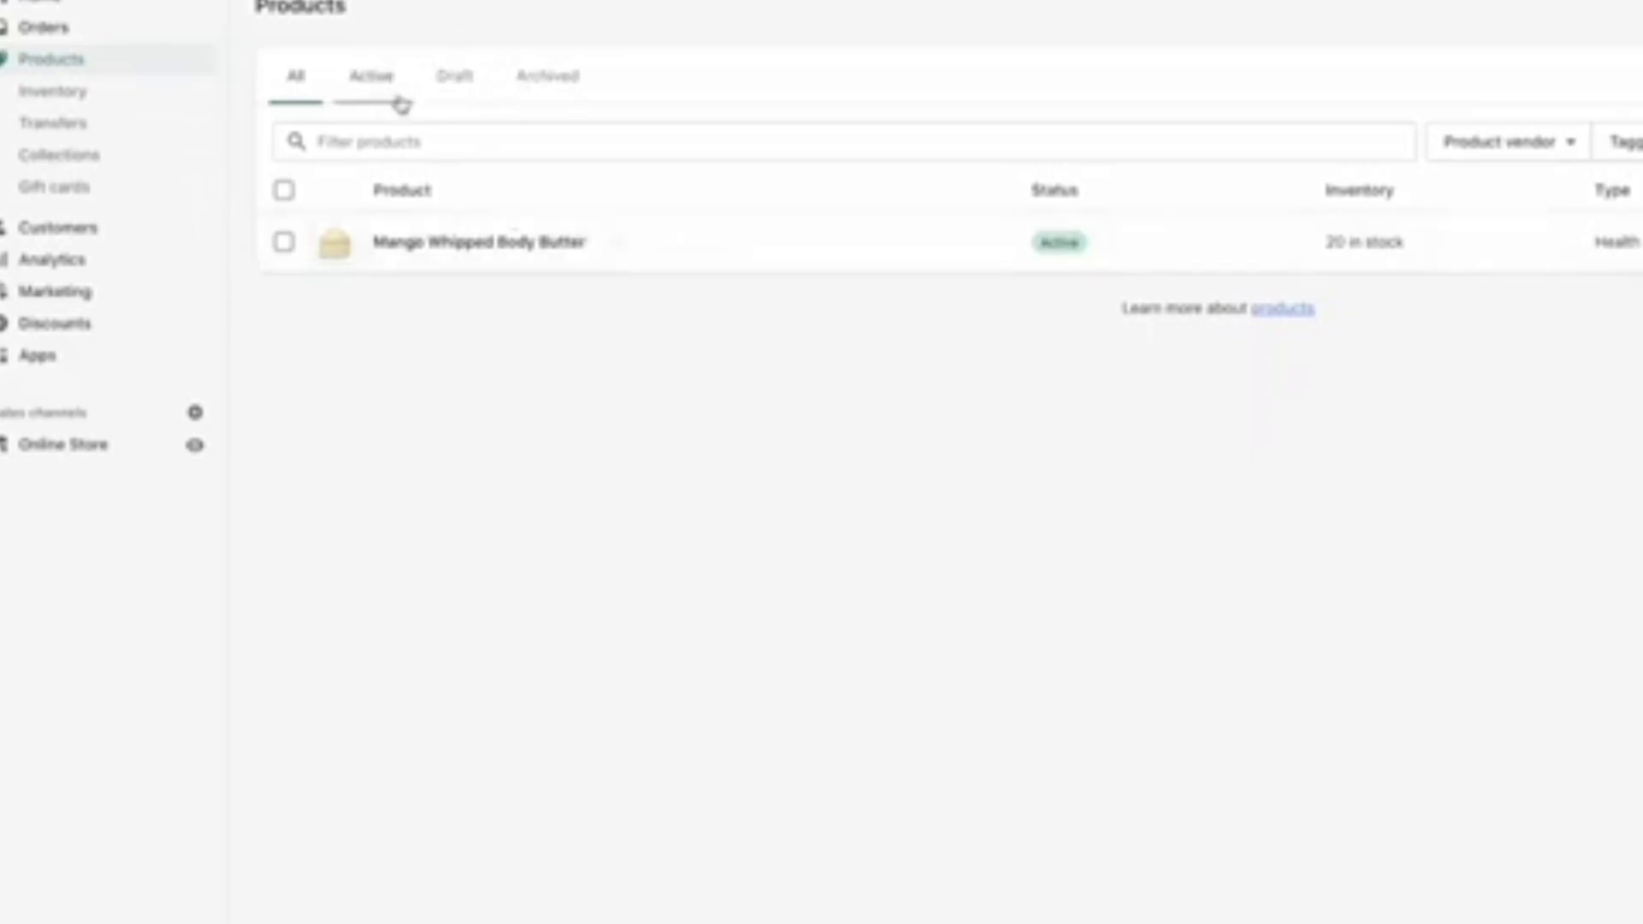
Create a new collection titled Body Butters with the description "Natural, Sweet Scented Whipped Butters."
click(69, 91)
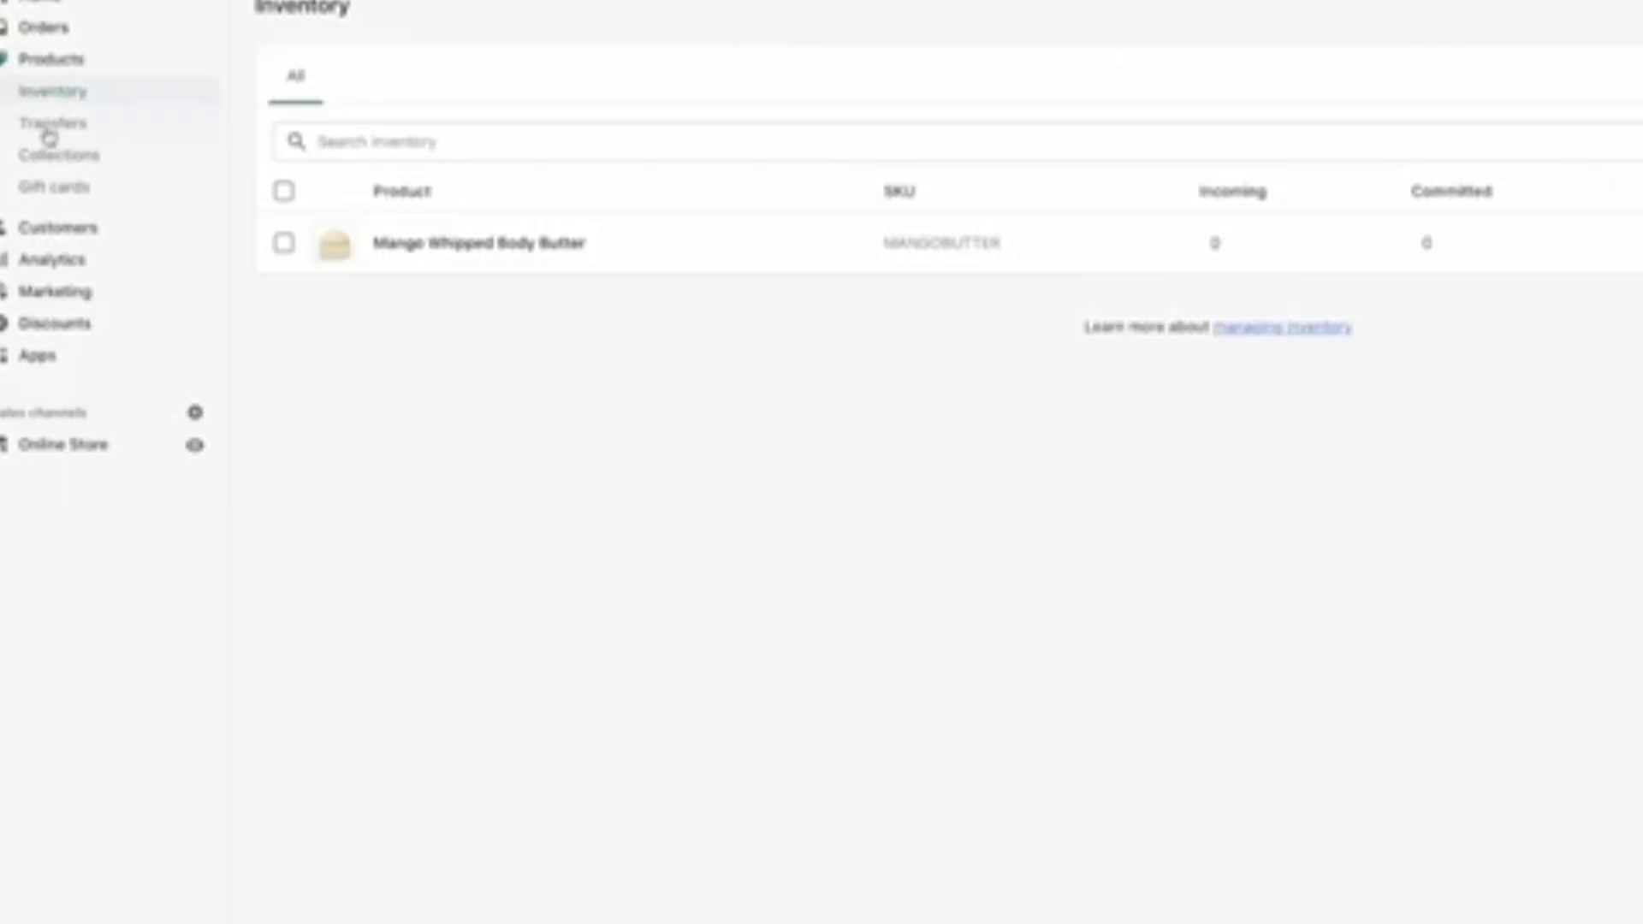
click(109, 158)
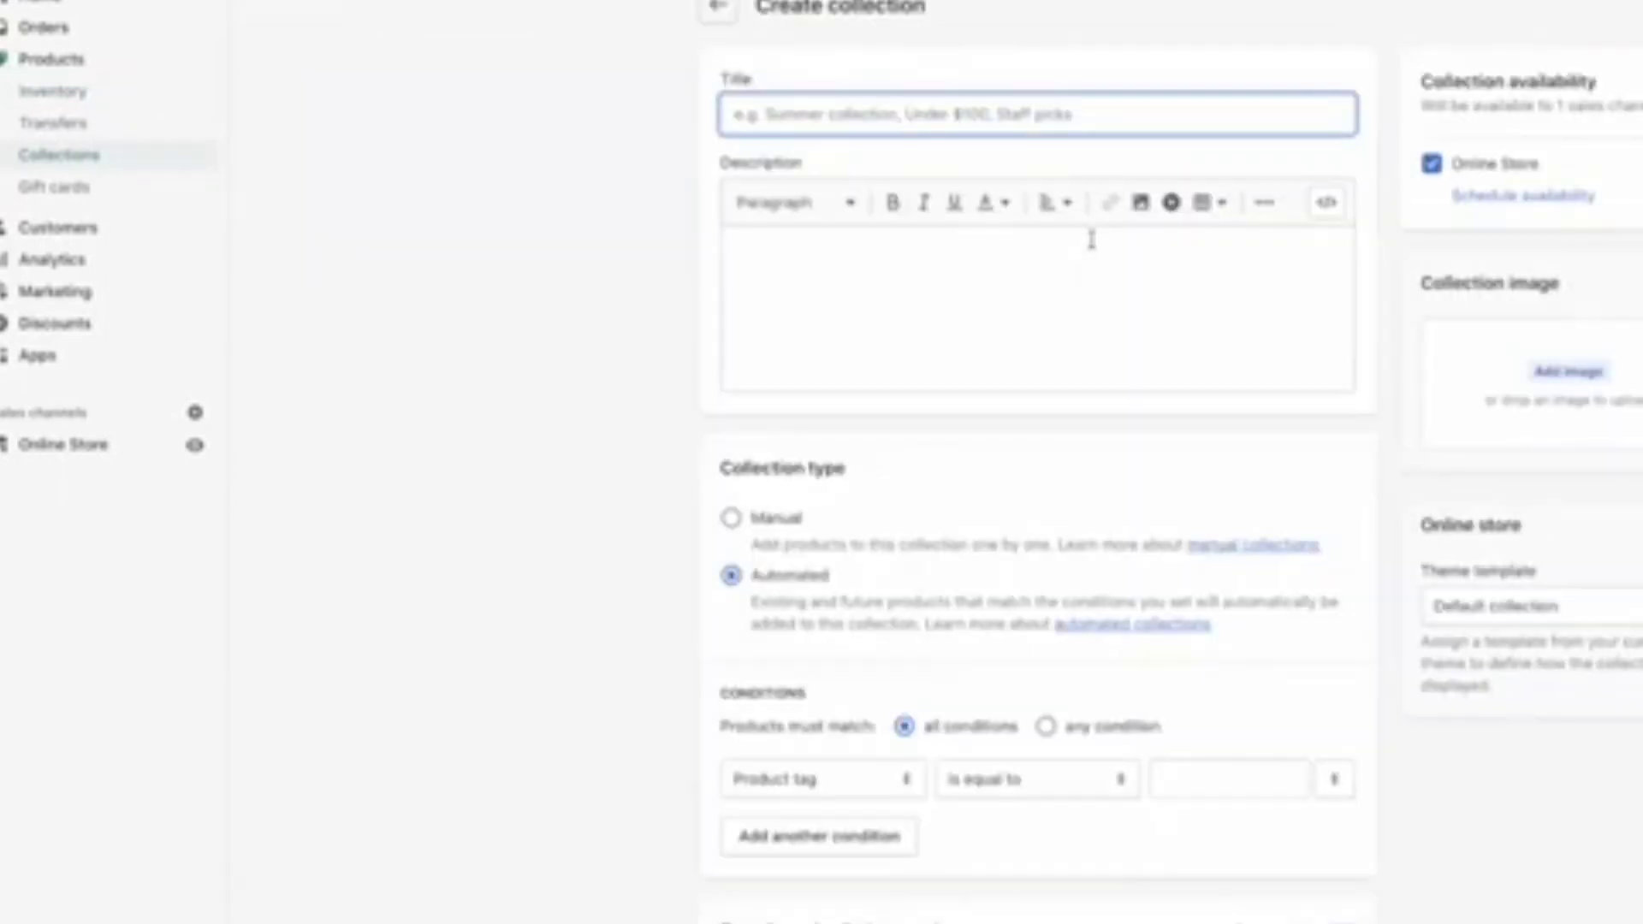
text(Andy Rye)
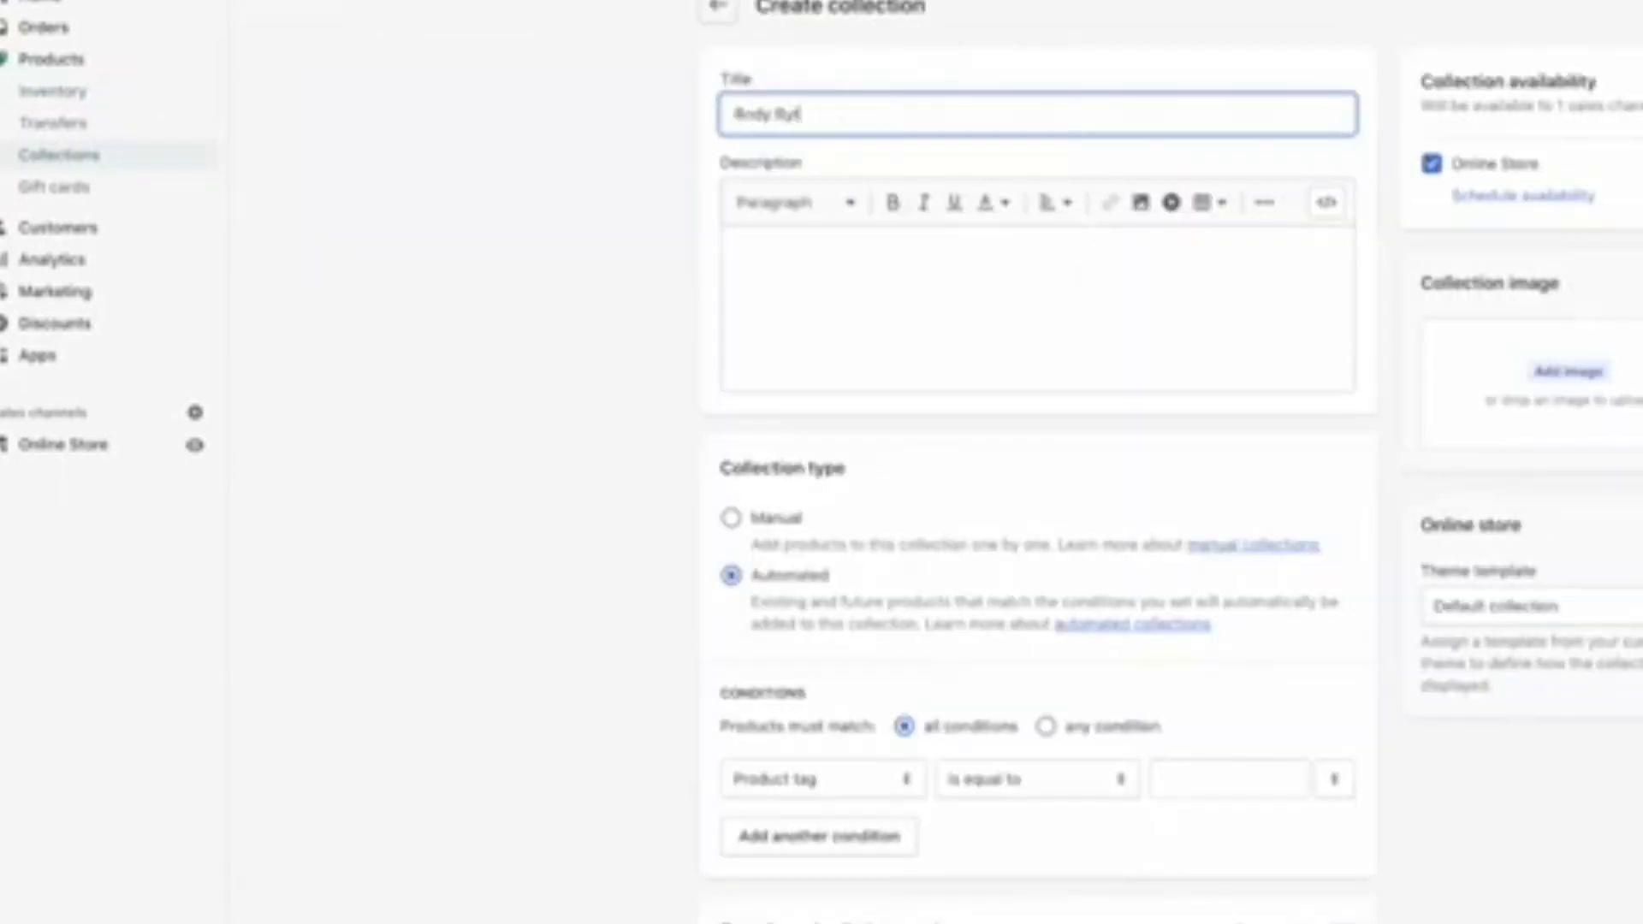
text(ut)
key(BackSpace)
key(BackSpace)
text(tters)
key(Tab)
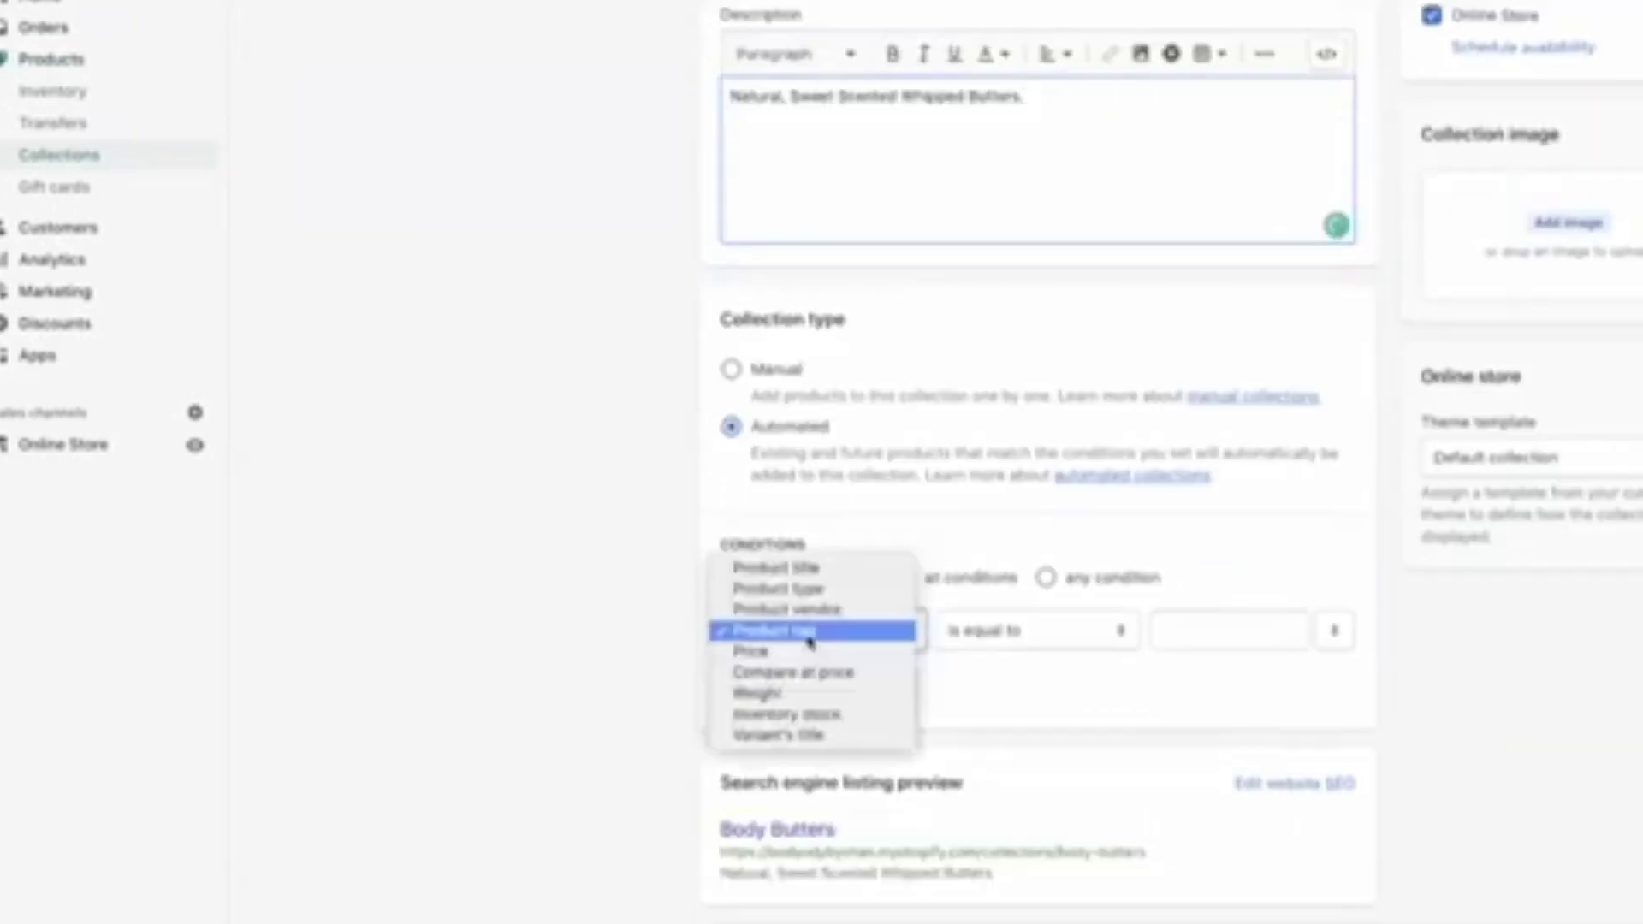
Set the automated collection's condition to product tag is equal to "body butter"
click(775, 631)
click(1014, 633)
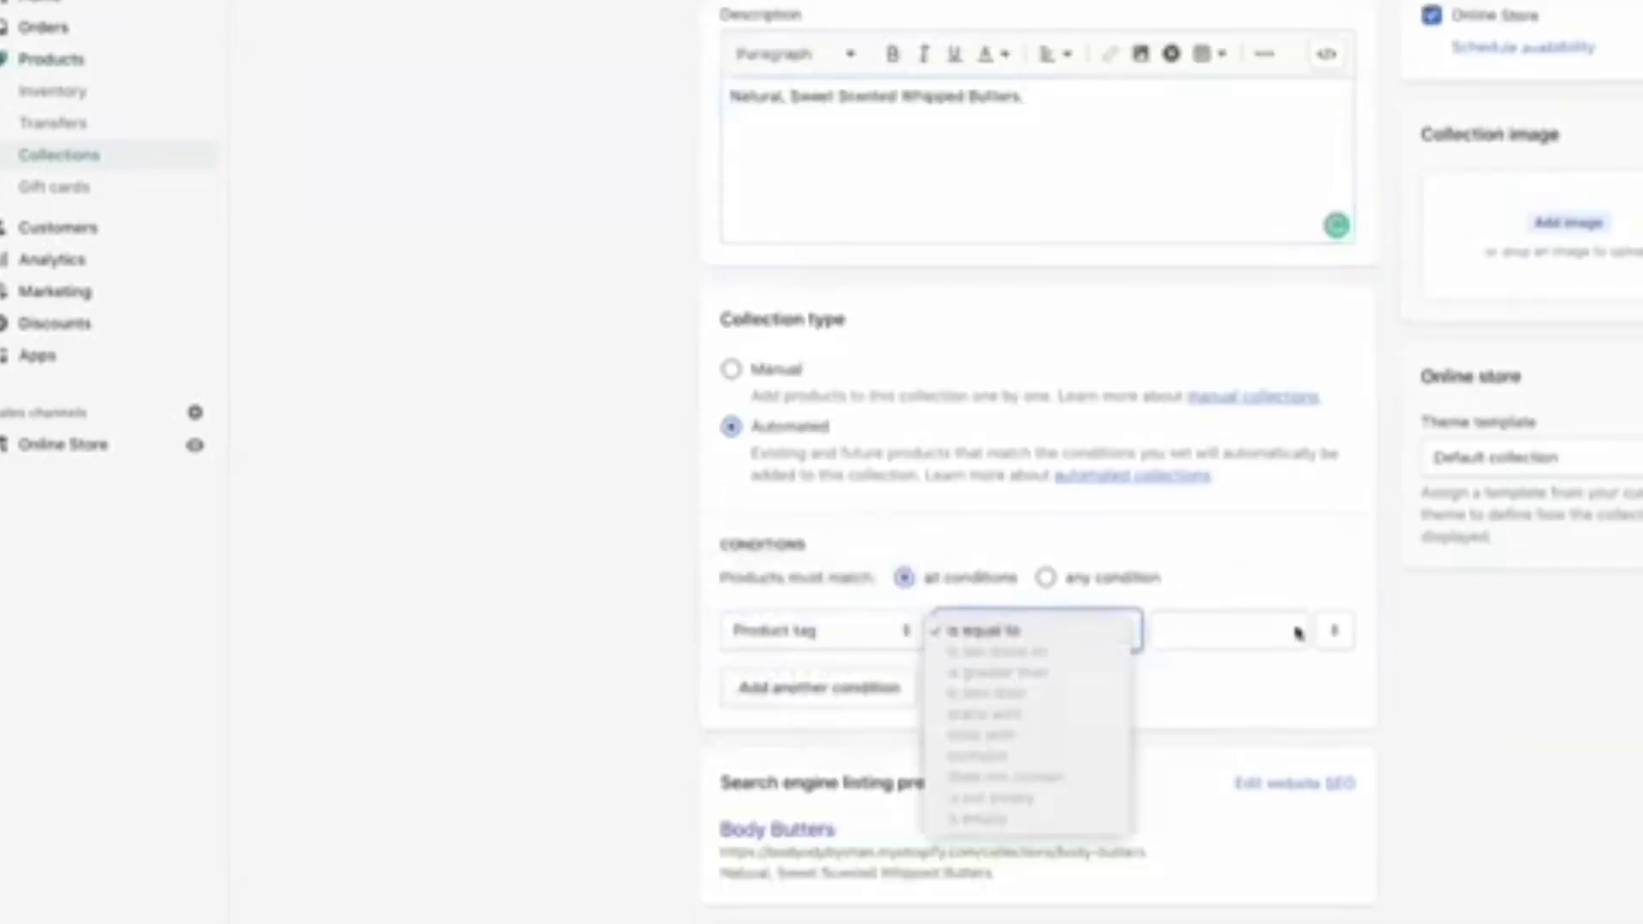
click(1234, 634)
text(body bu)
key(BackSpace)
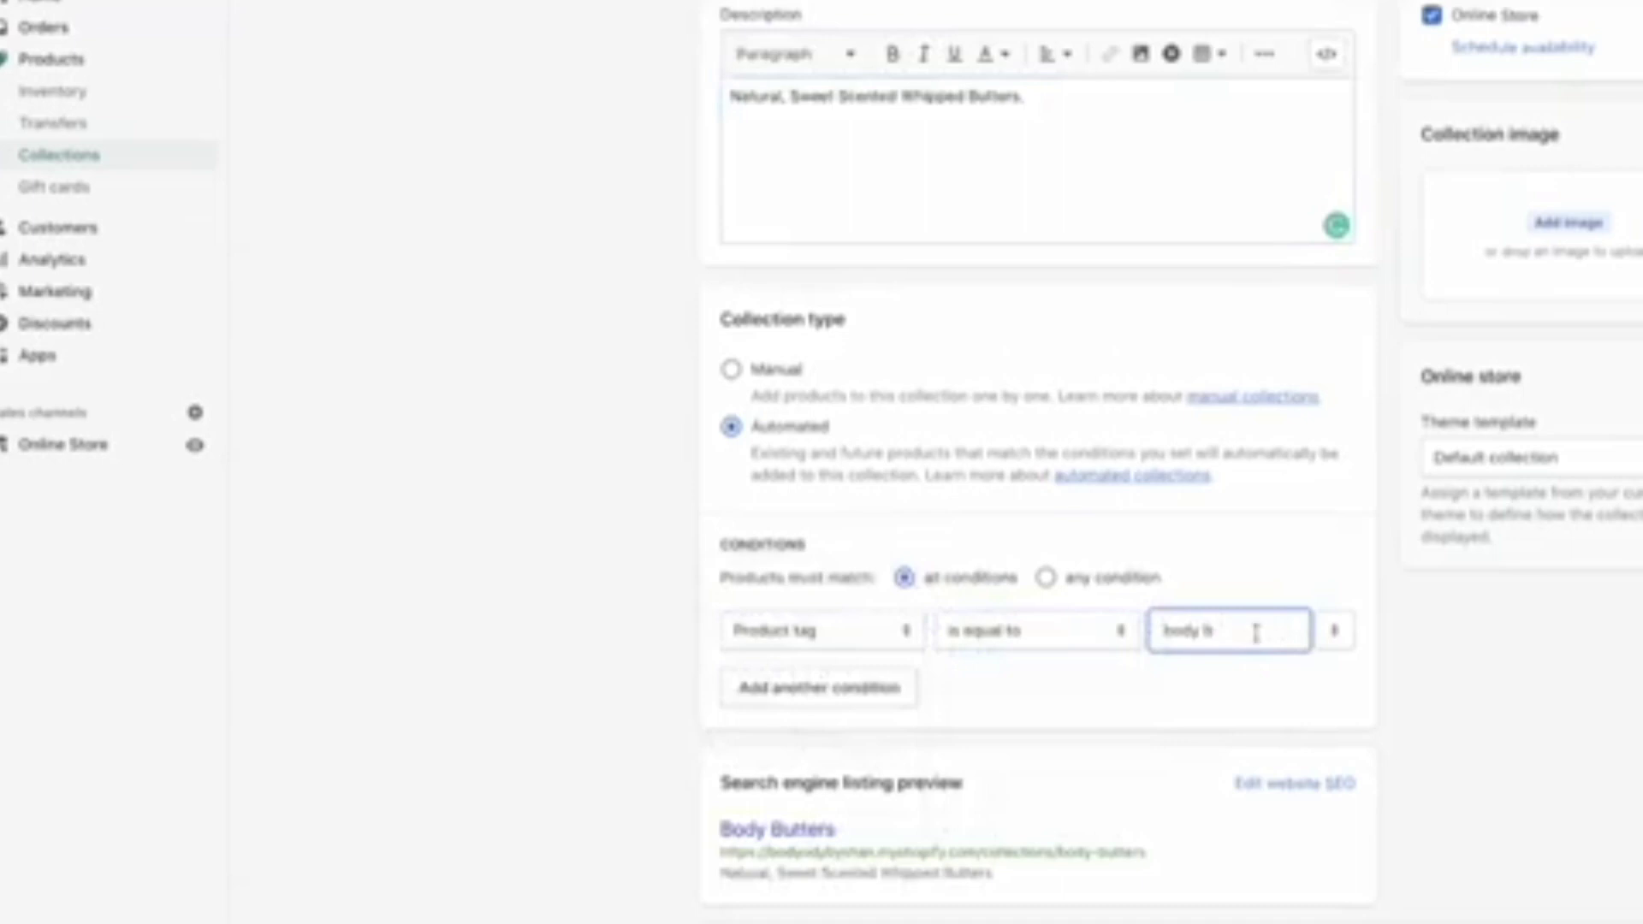
text(utter)
scroll(1558, 451, up, 2)
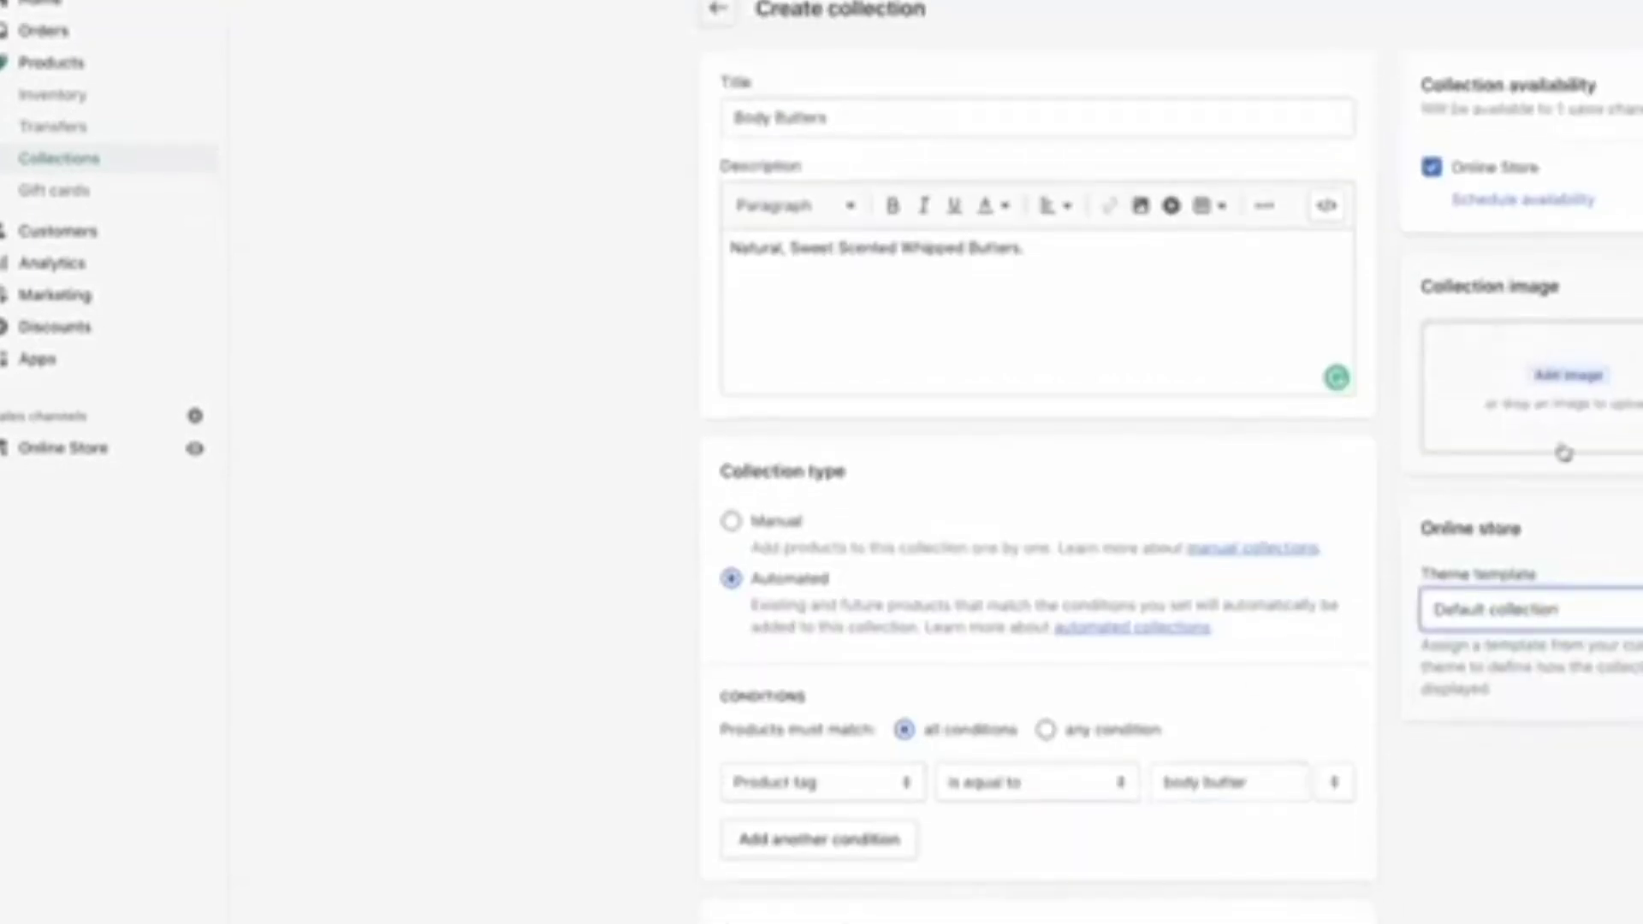
scroll(1566, 372, down, 2)
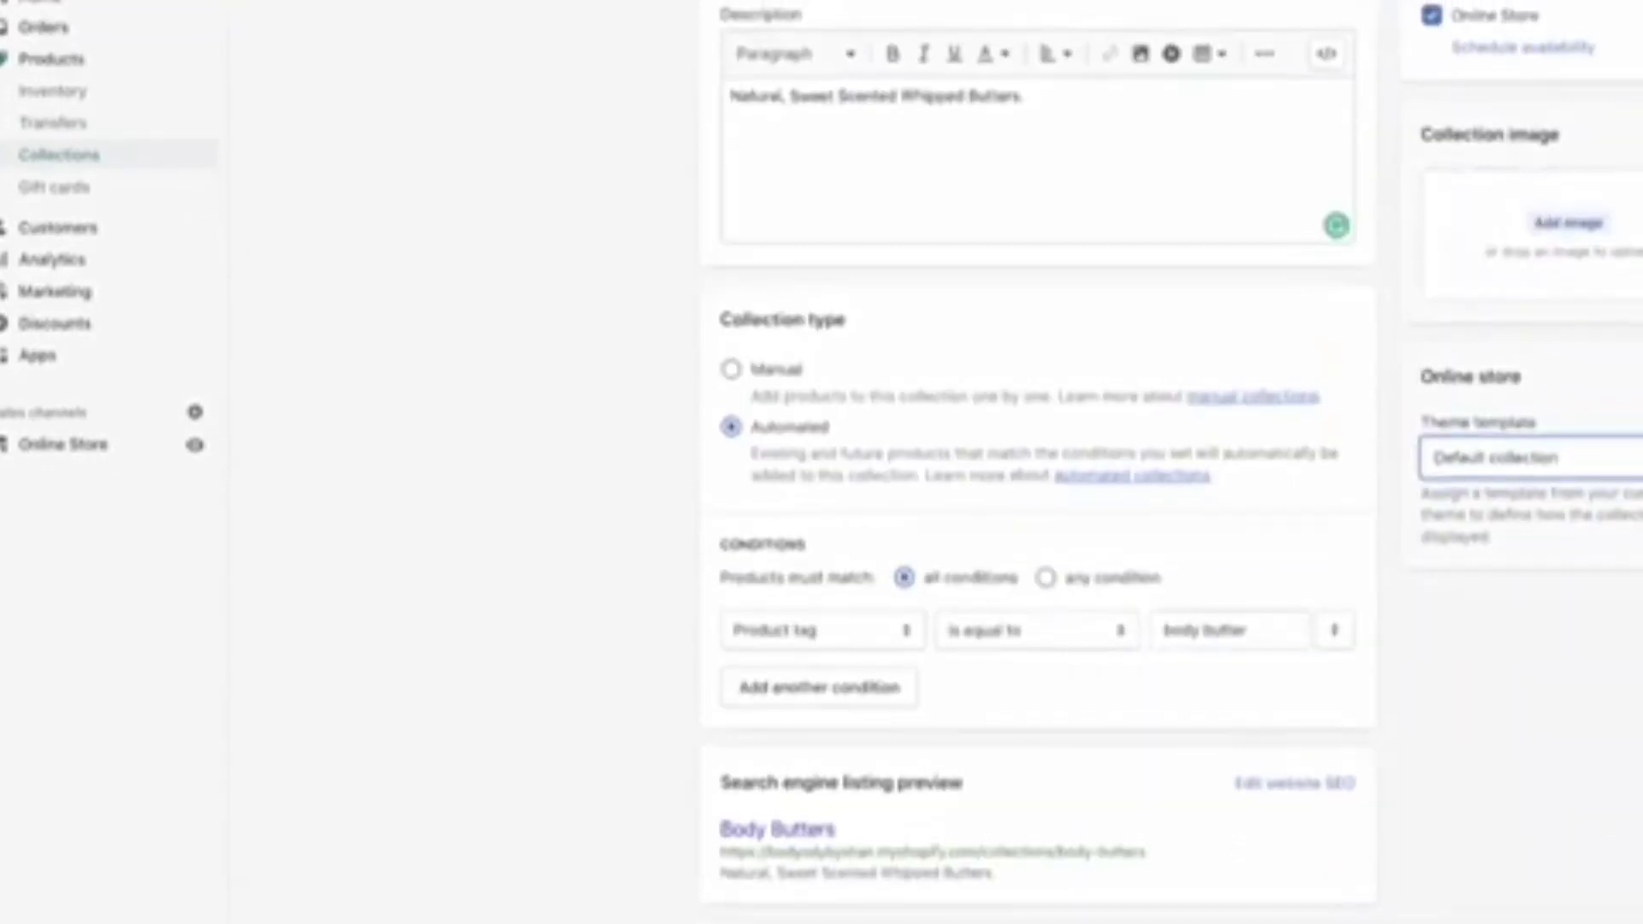
Save the Body Butters collection and return to the list of collections
click(1556, 864)
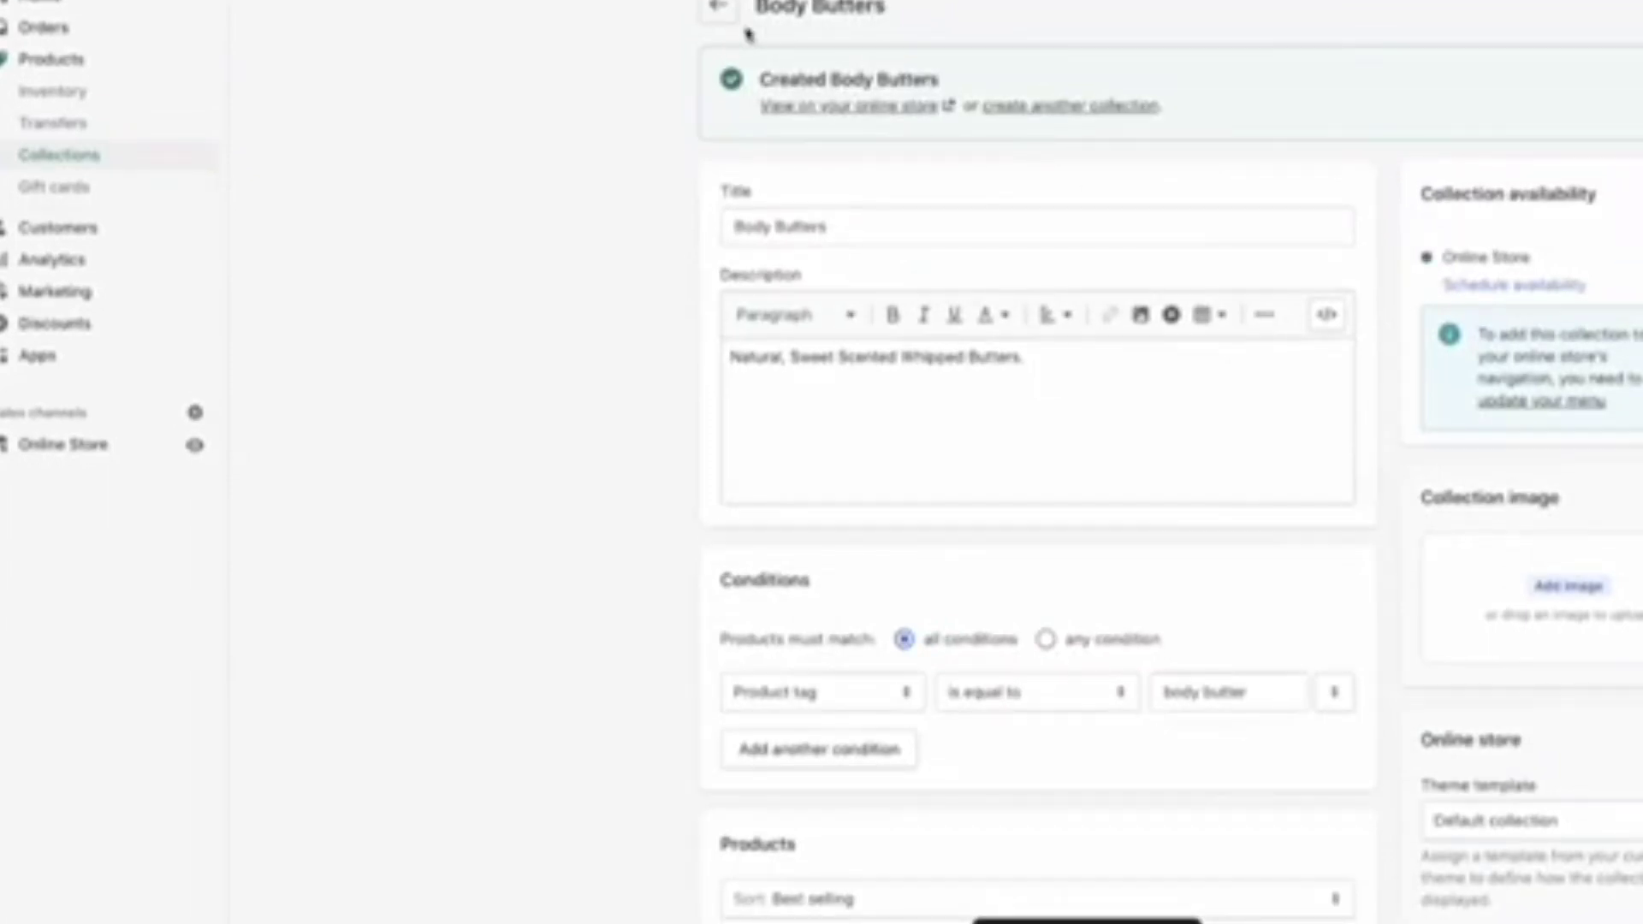
click(712, 19)
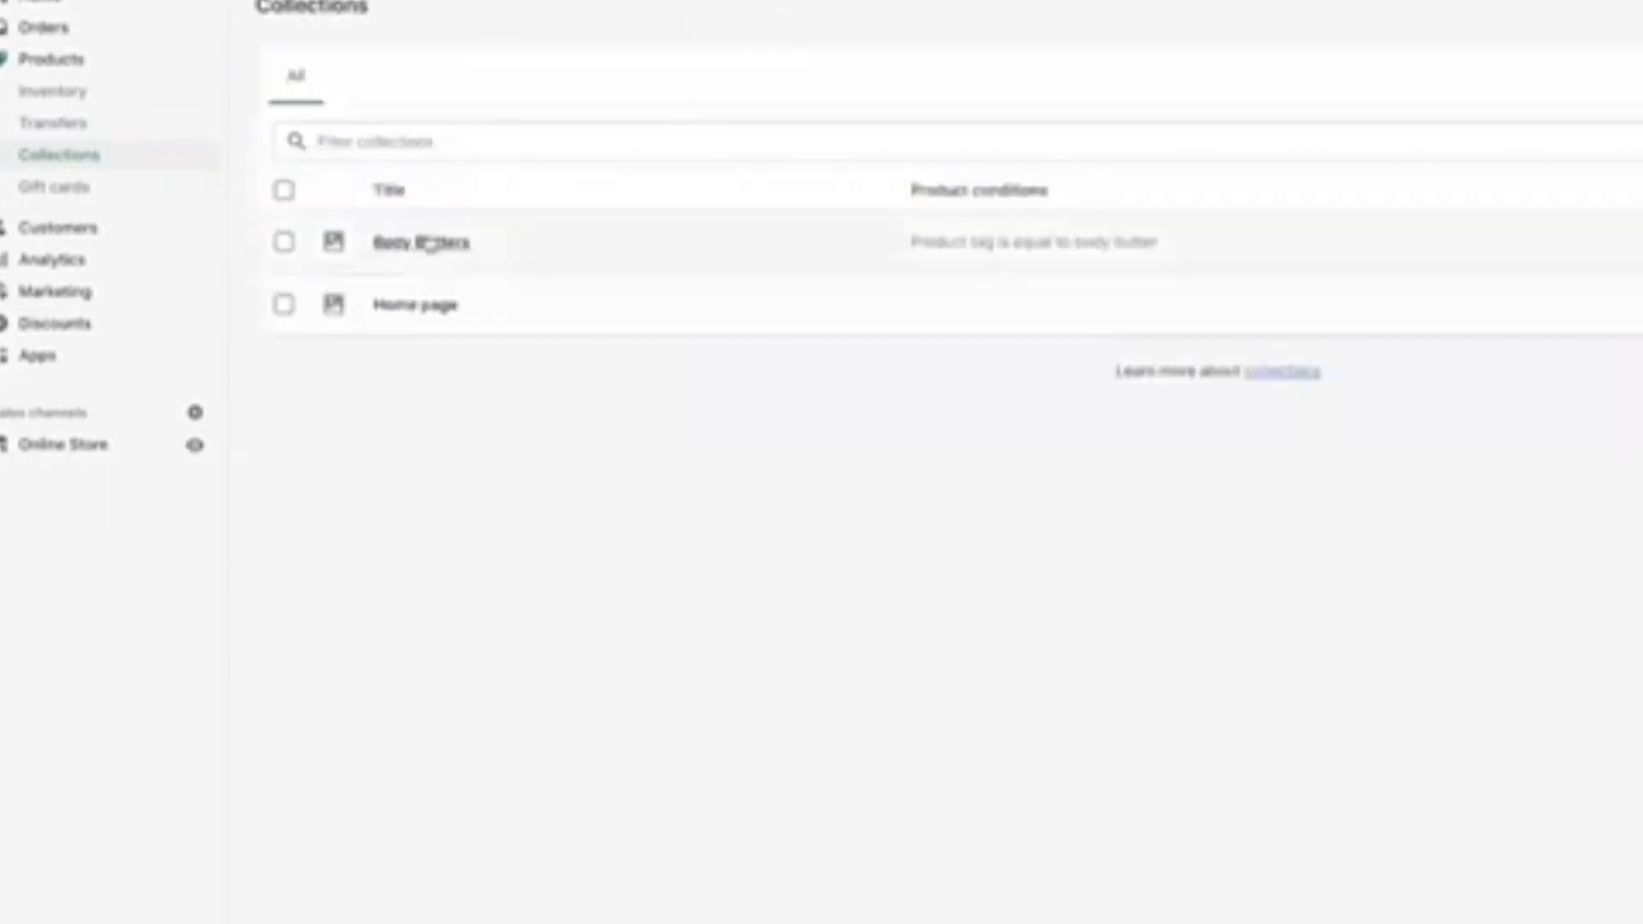
Open the online store's home page in the theme editor and add the BodyOdy logo to the header
click(62, 446)
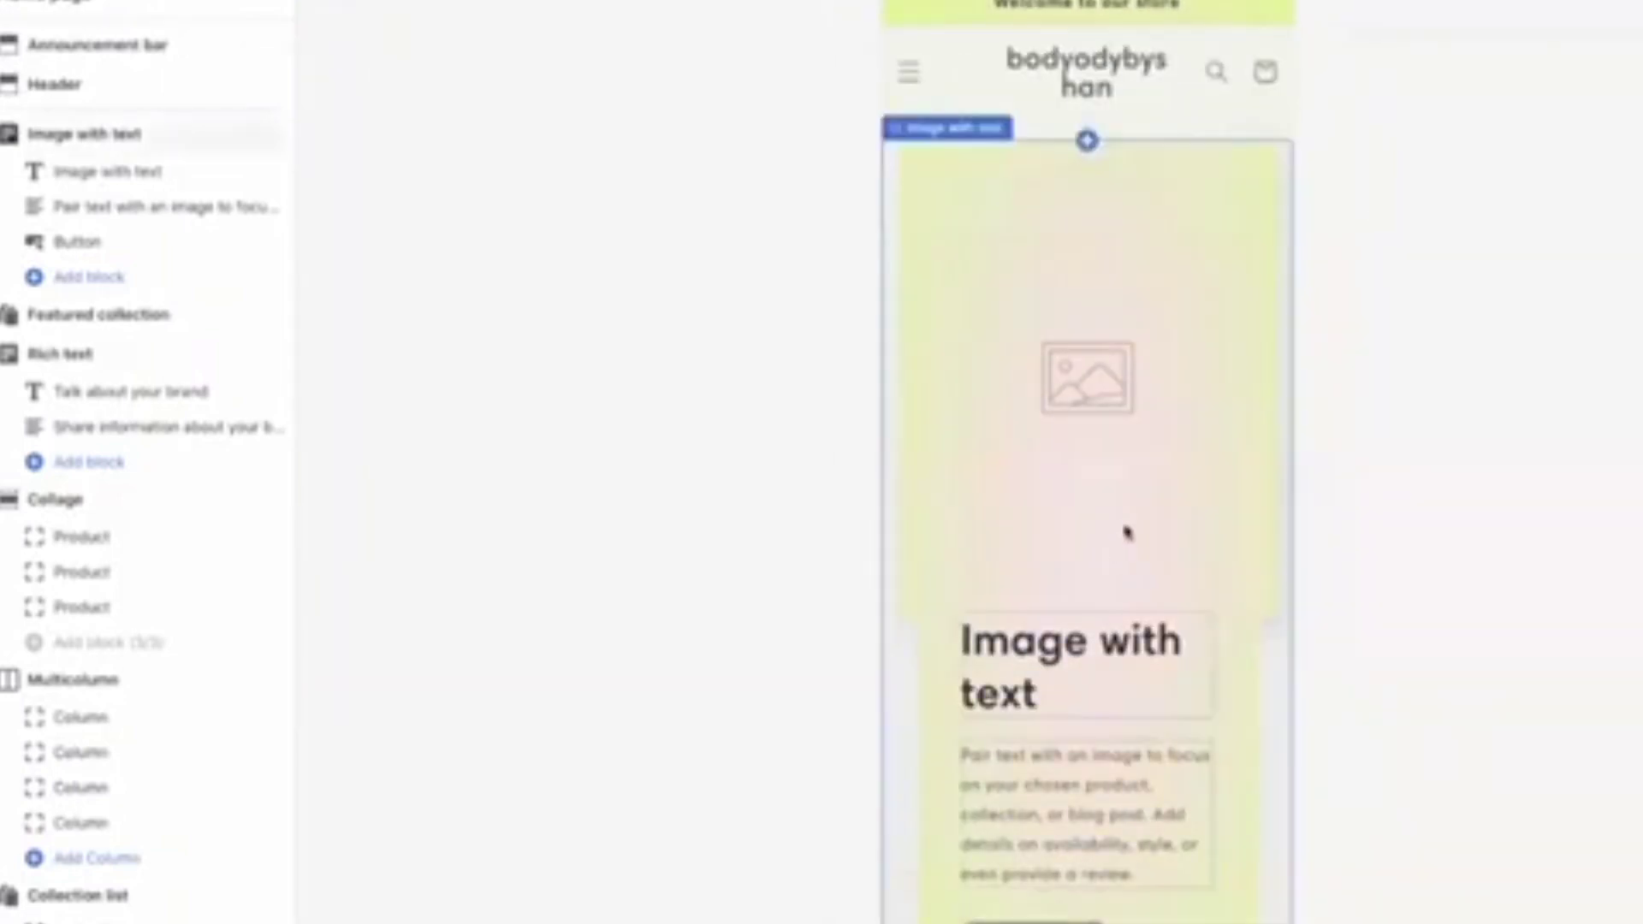
scroll(1126, 531, down, 7)
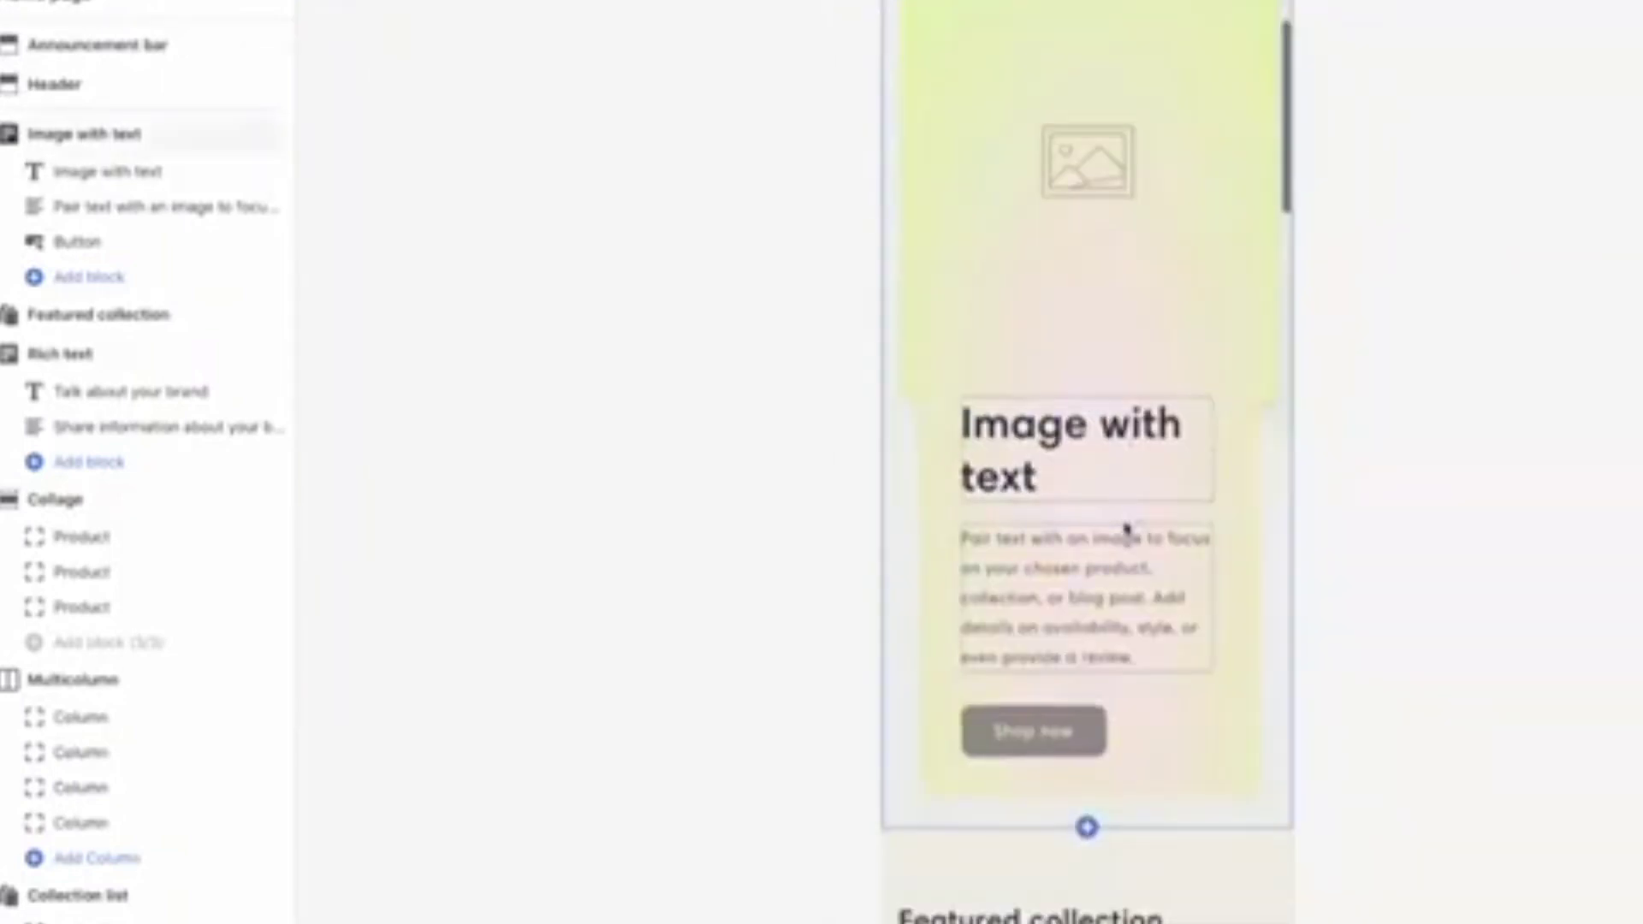
scroll(1128, 528, down, 7)
scroll(1128, 528, up, 2)
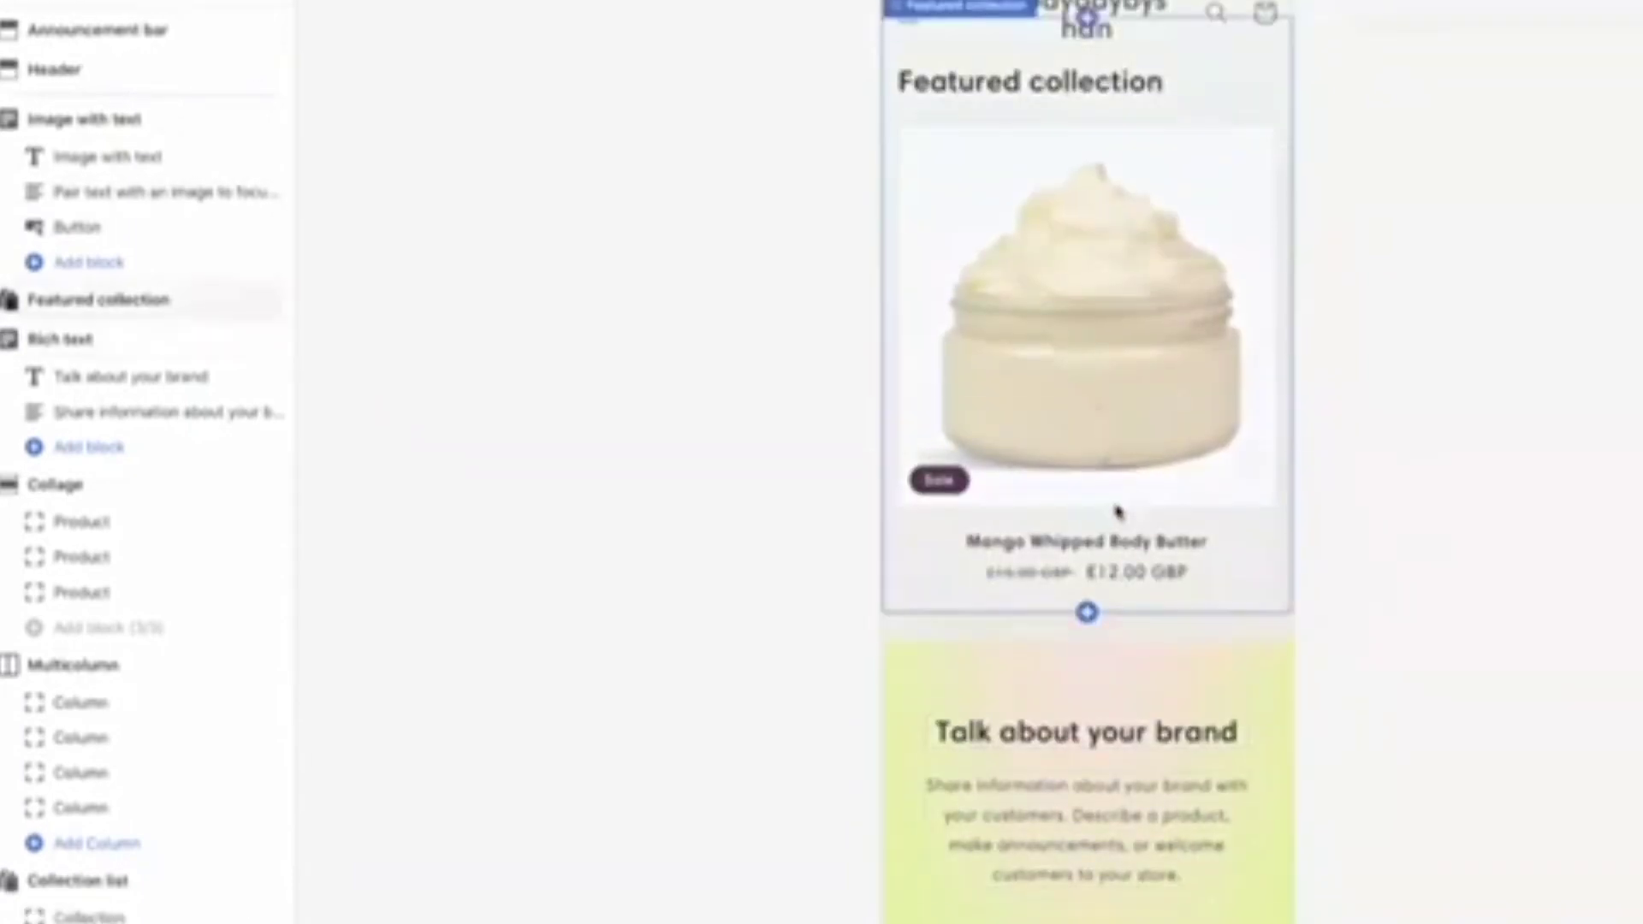
scroll(1117, 510, up, 8)
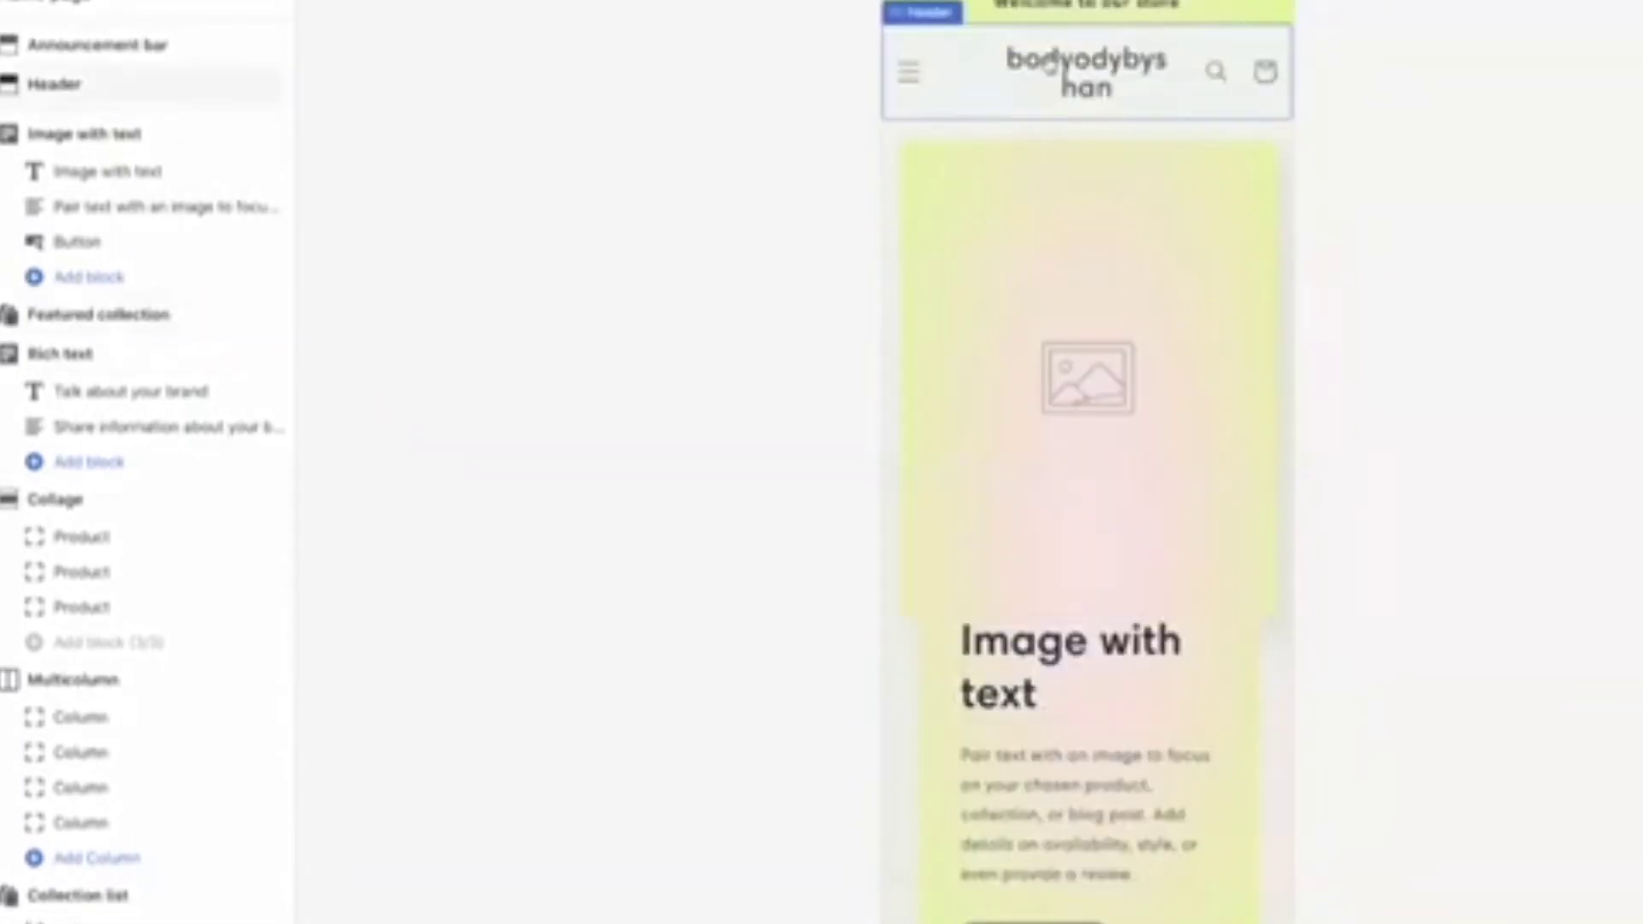
click(1059, 66)
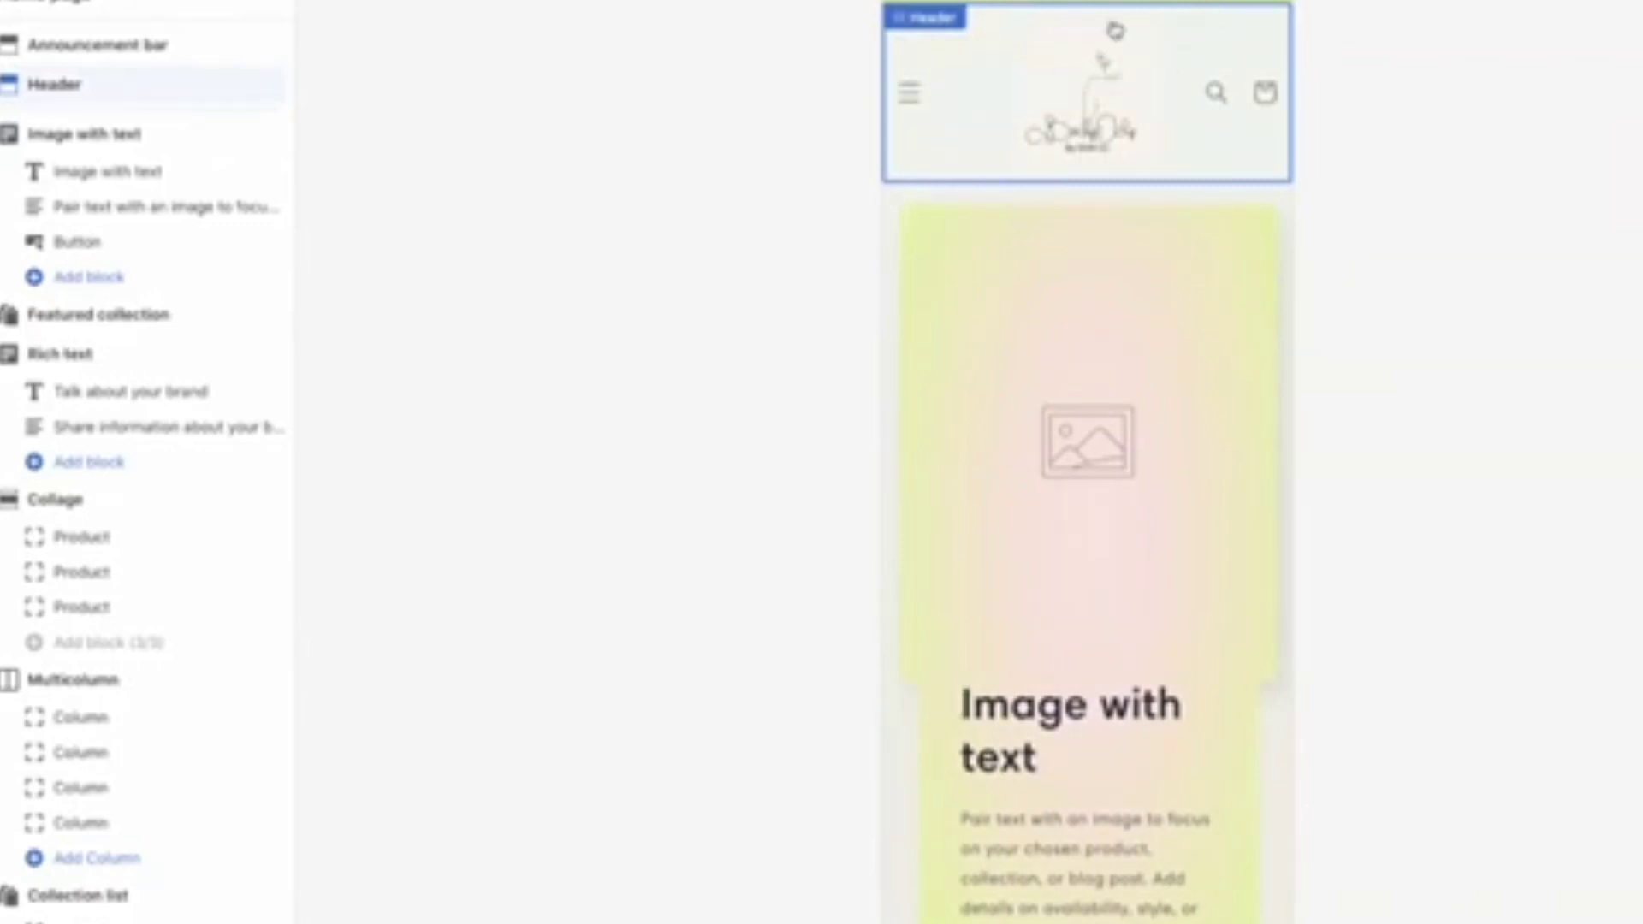
Set the image with text section's heading to "Fruity Body Butters", its text to "Choose from our juicy collection.." and its image to the creamed-hand photo
scroll(118, 858, down, 4)
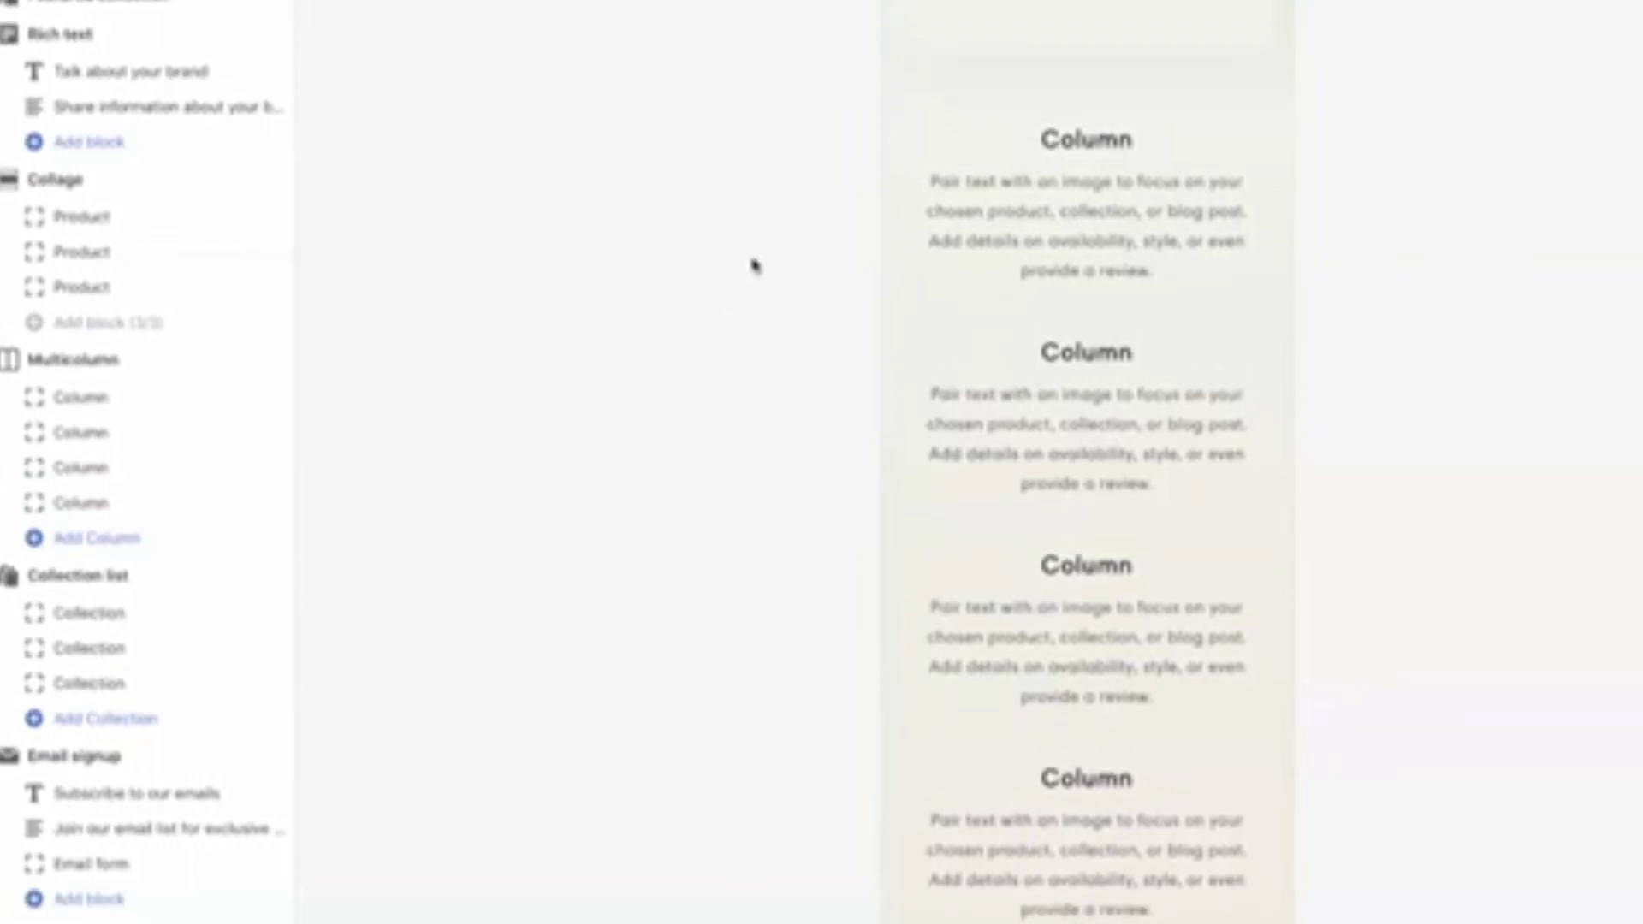
scroll(165, 209, up, 4)
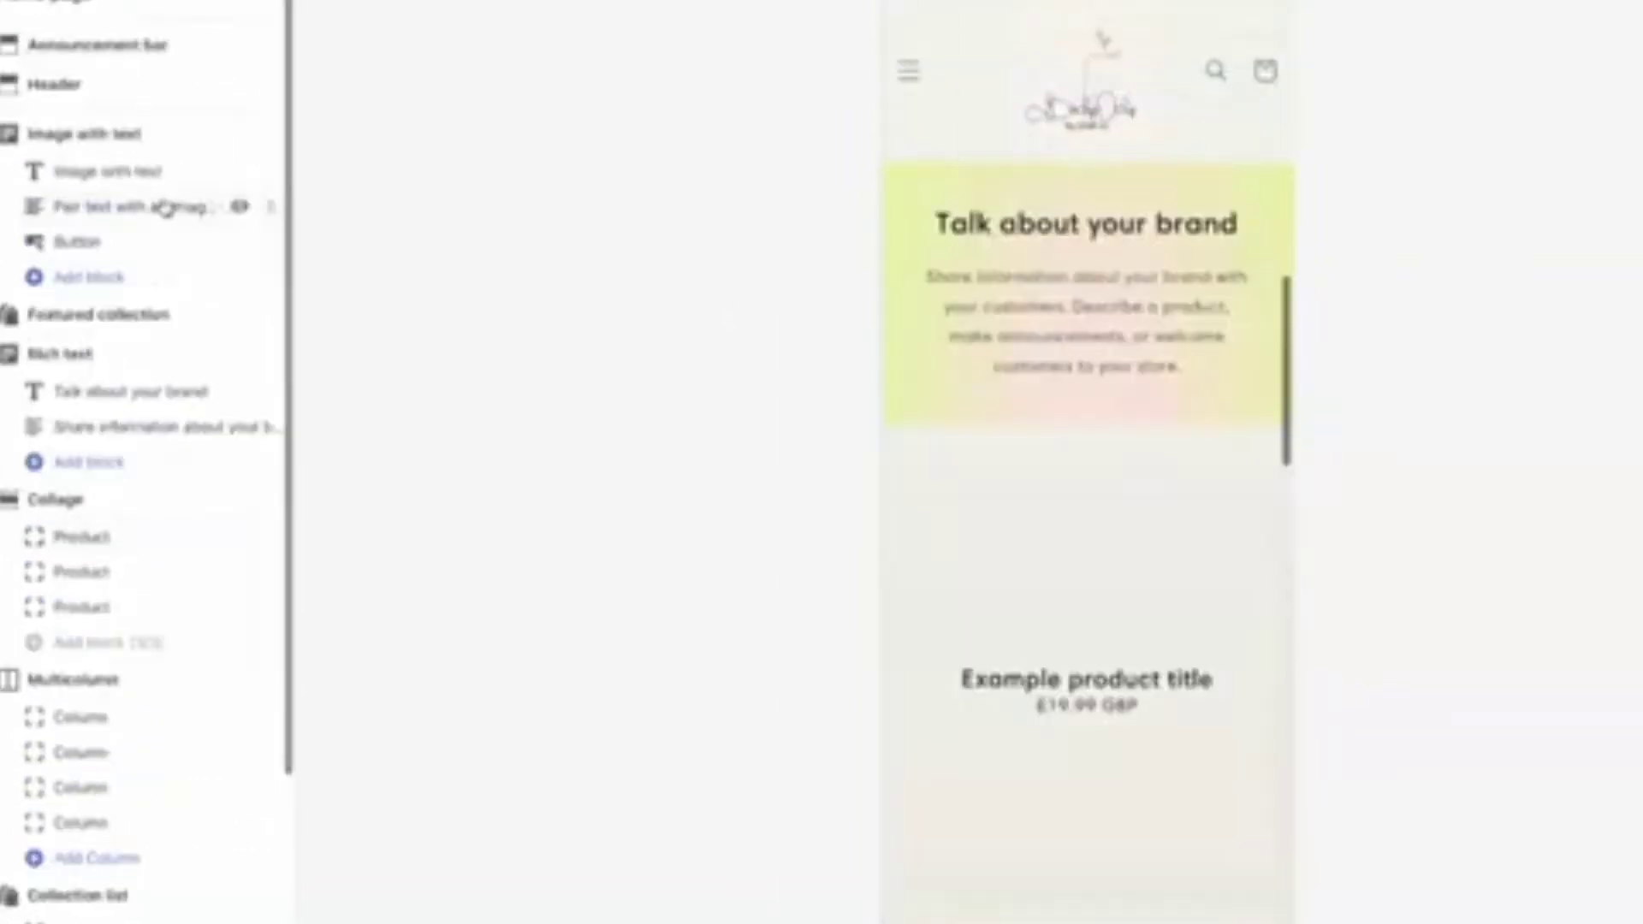
click(1044, 386)
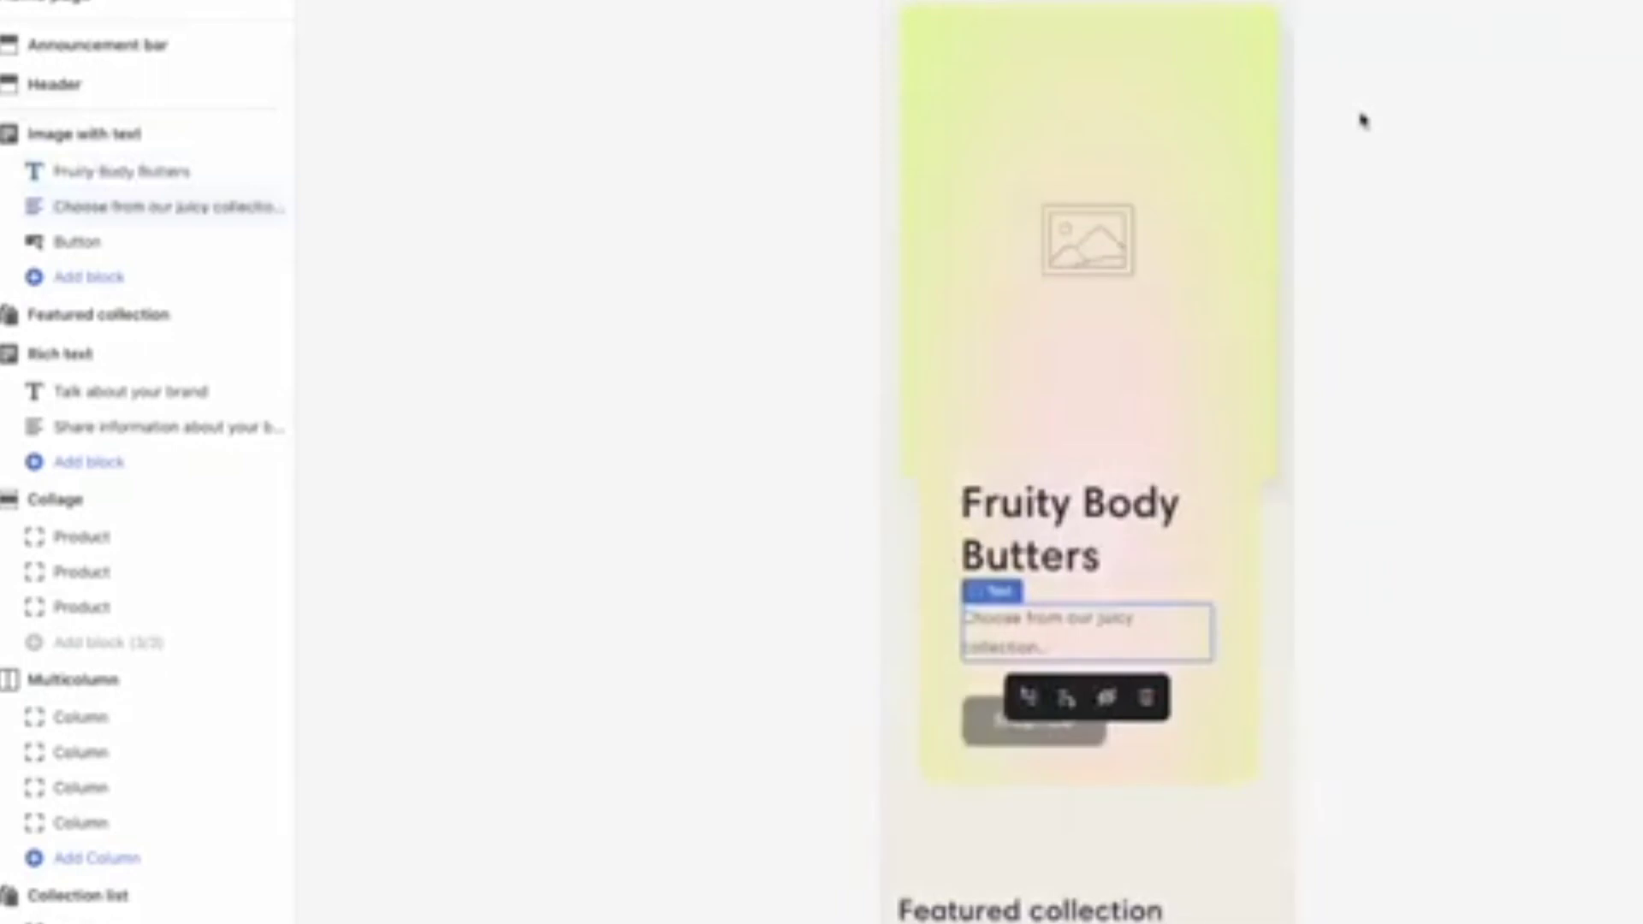
click(1066, 212)
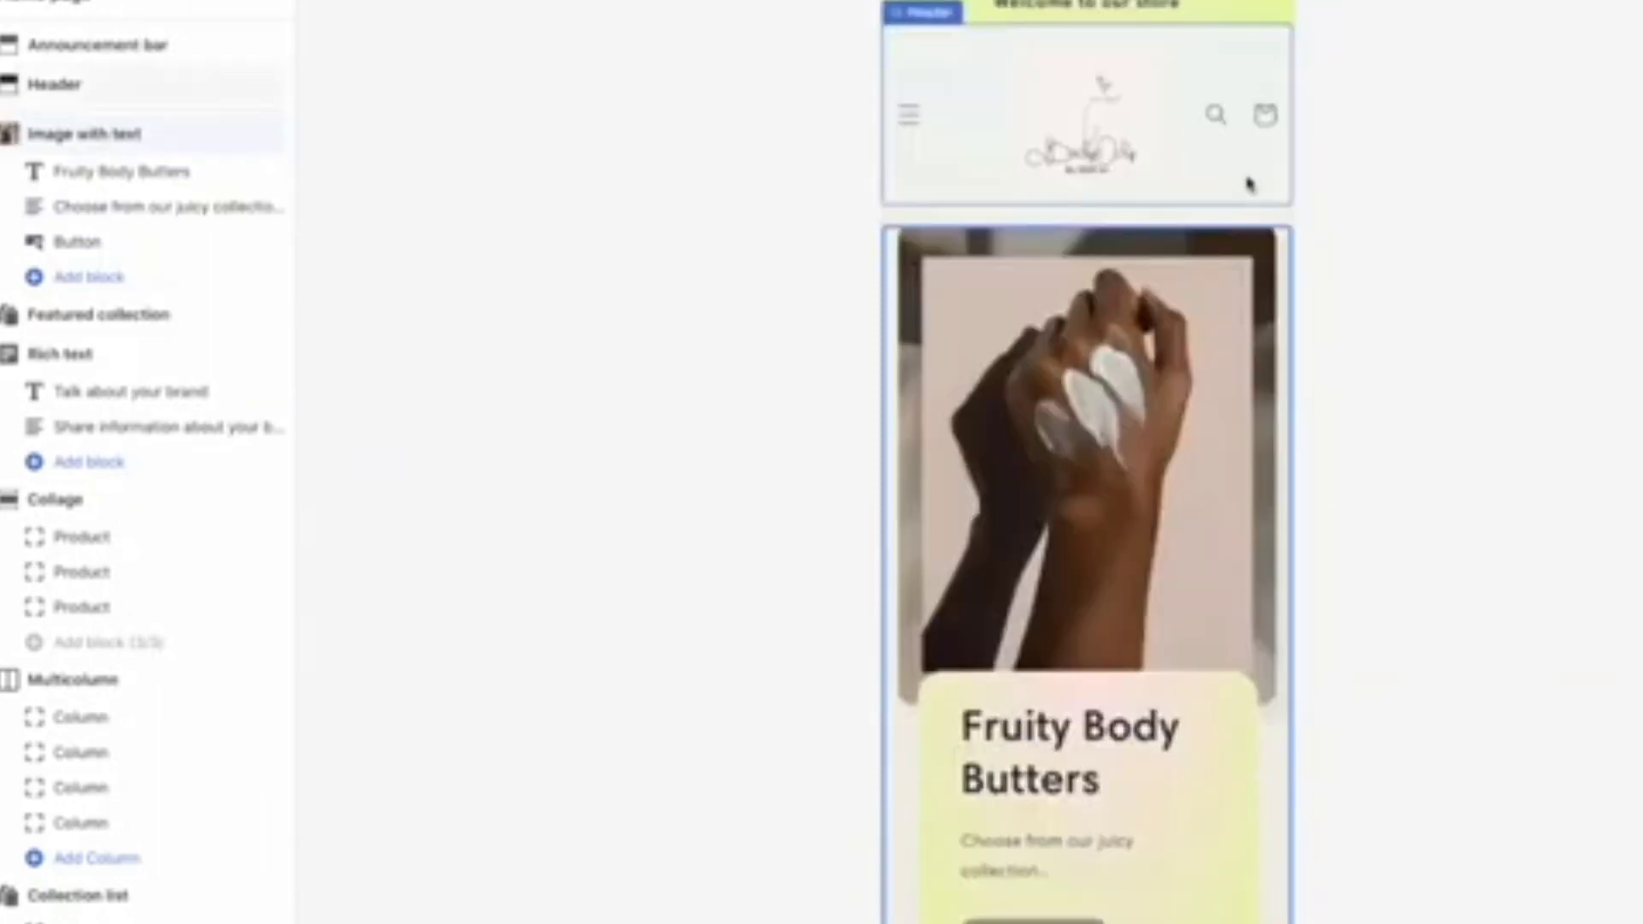
Change the announcement bar text to "Enjoy 10% off code BUTTER10"
click(1226, 7)
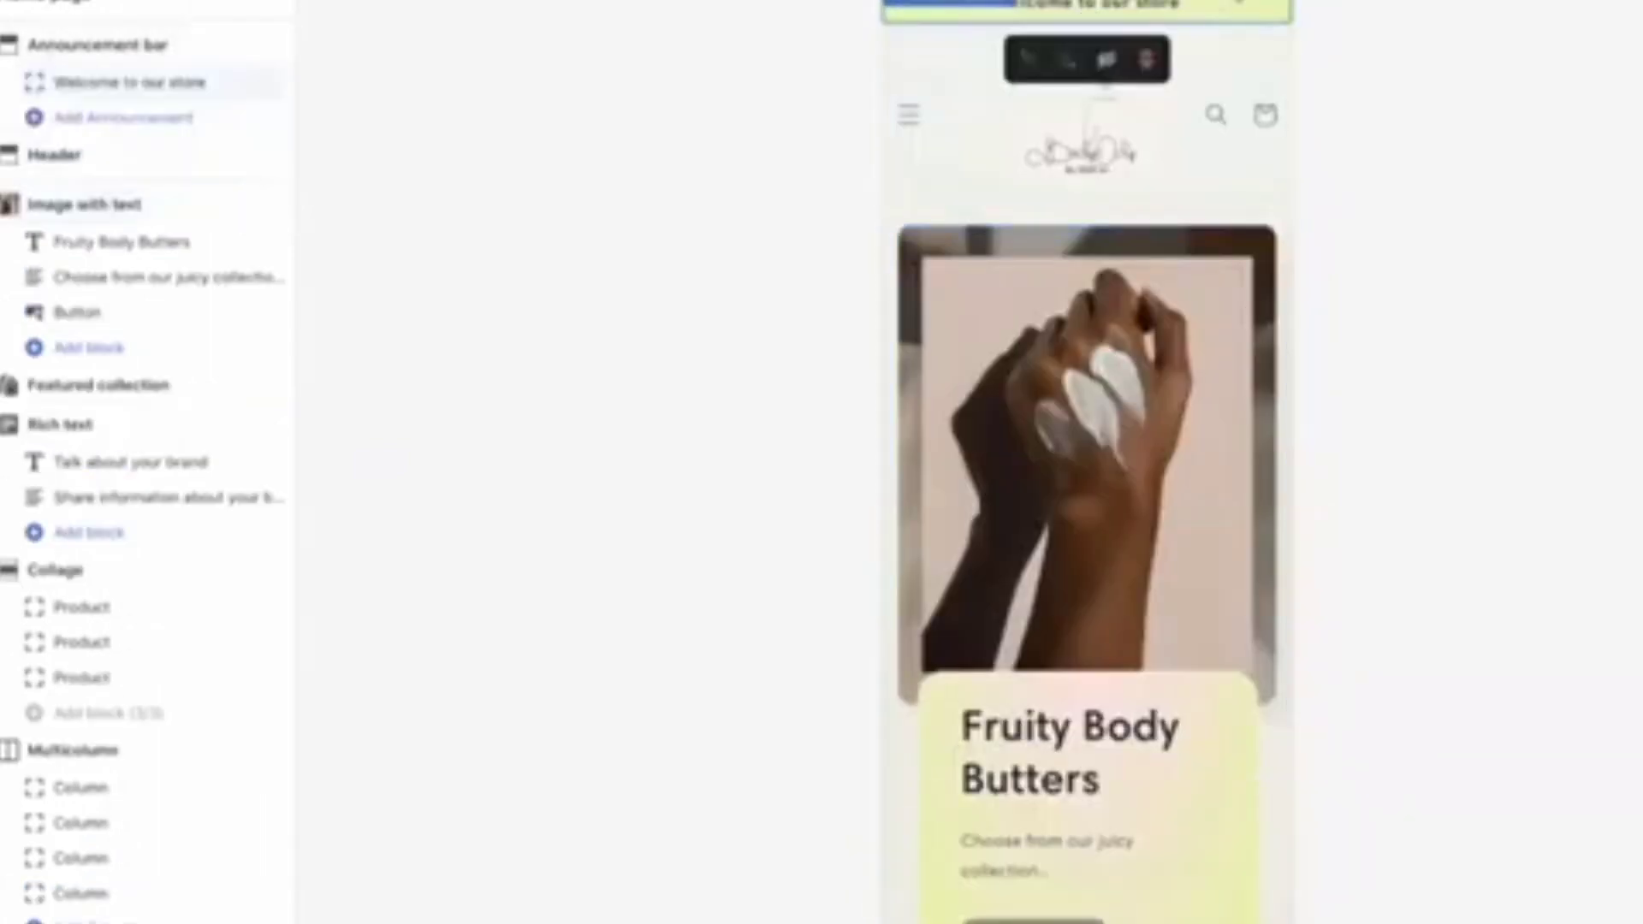
text(Free)
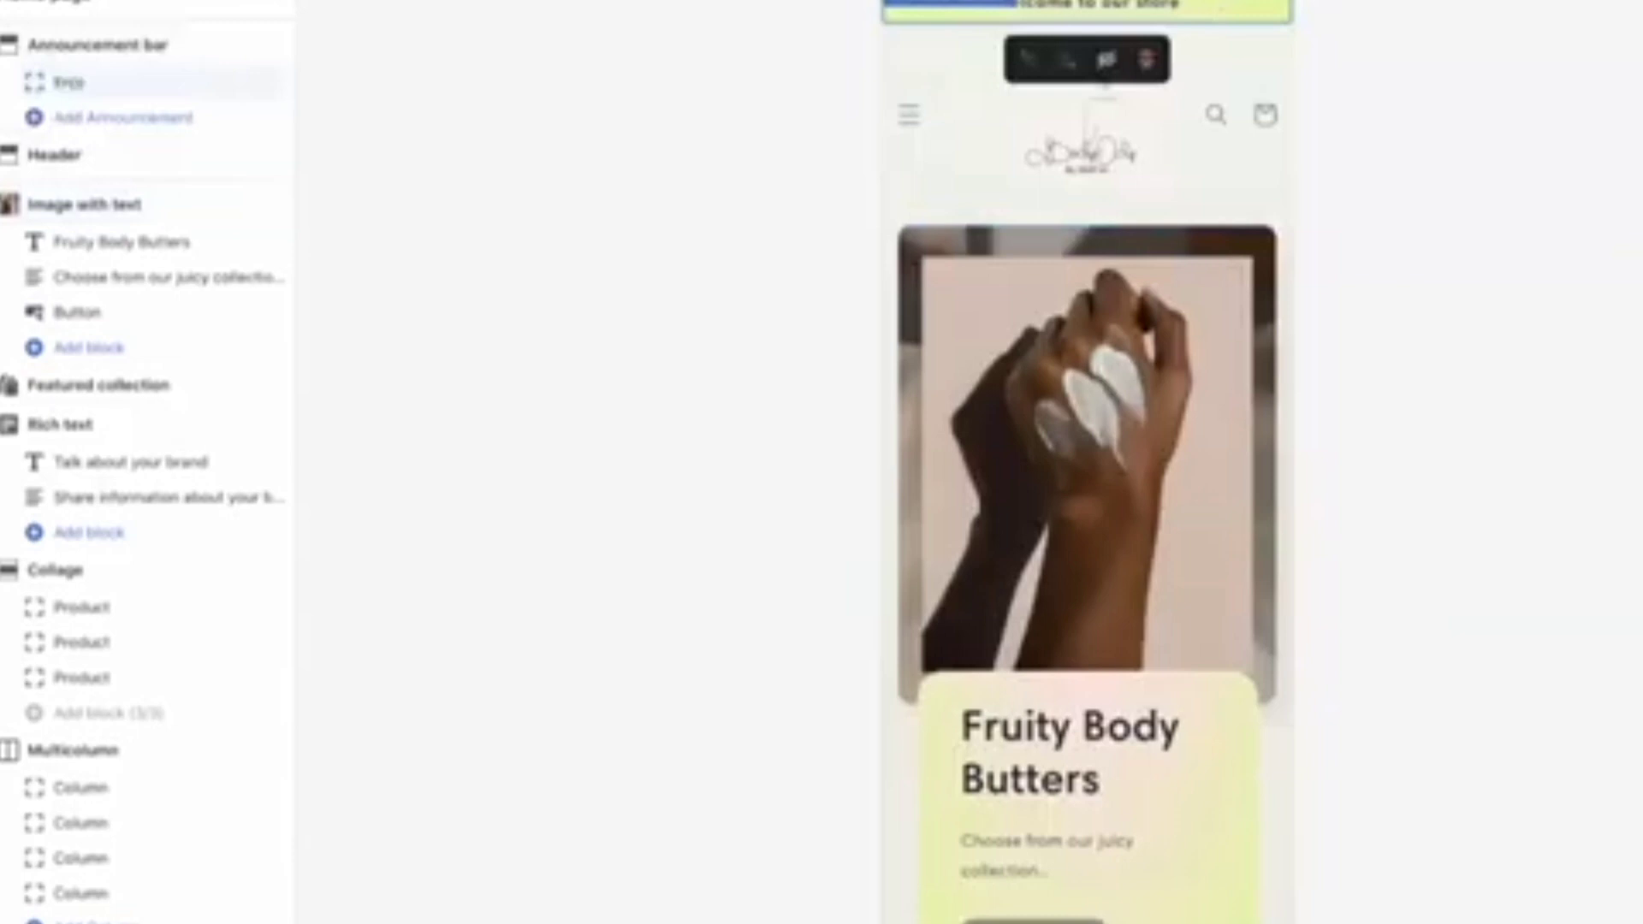
text(0)
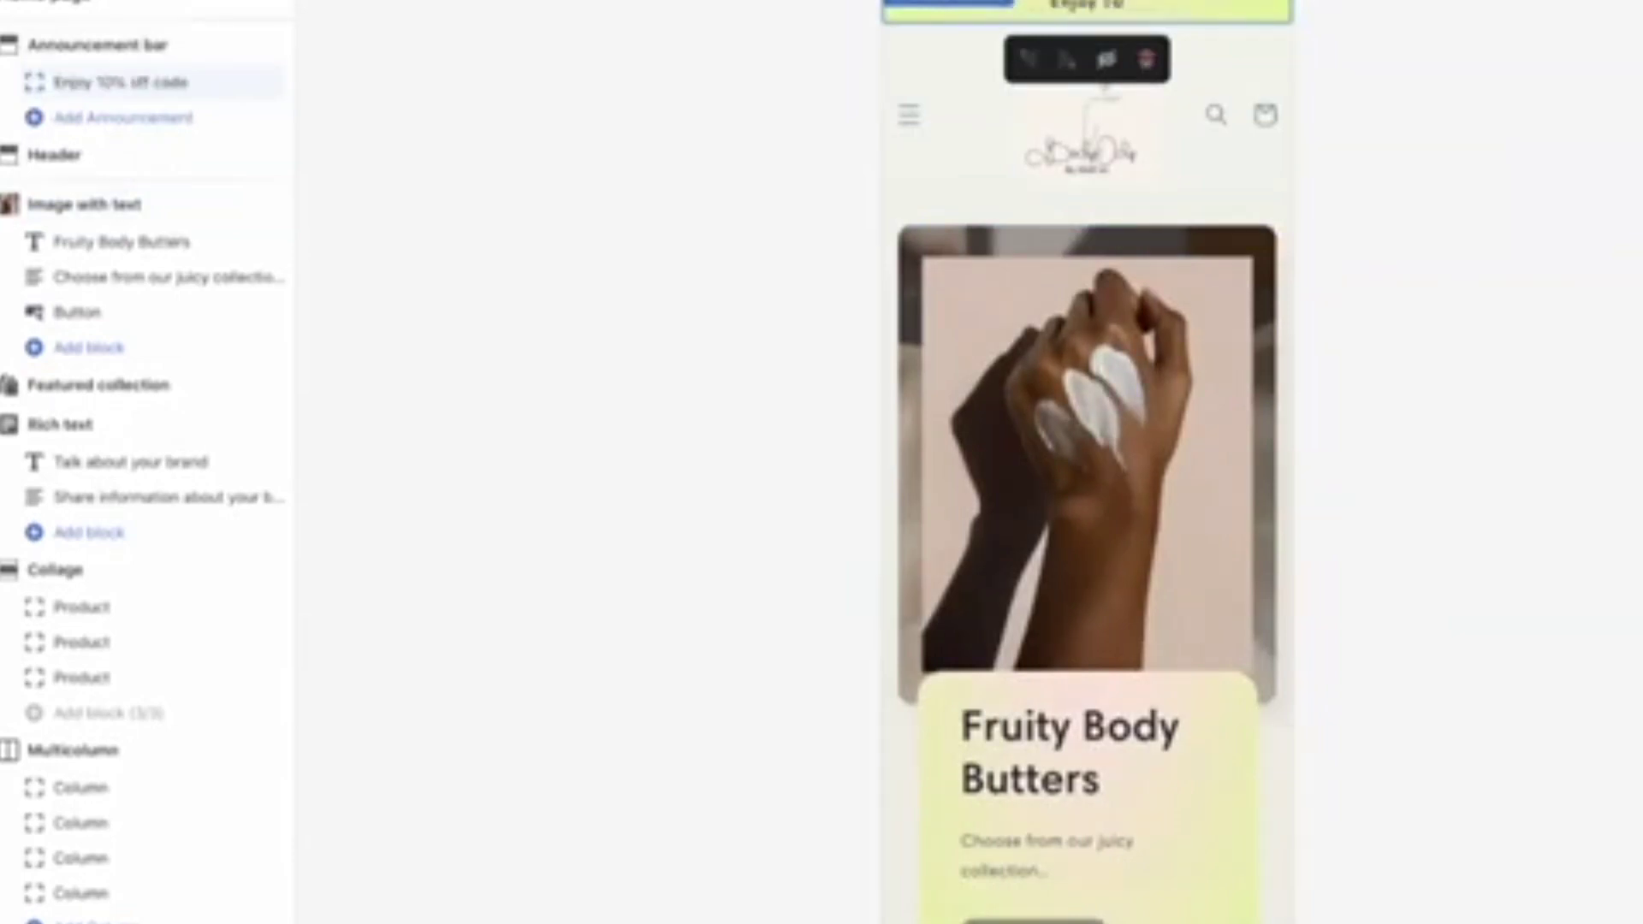
text(% off code BUTTER10)
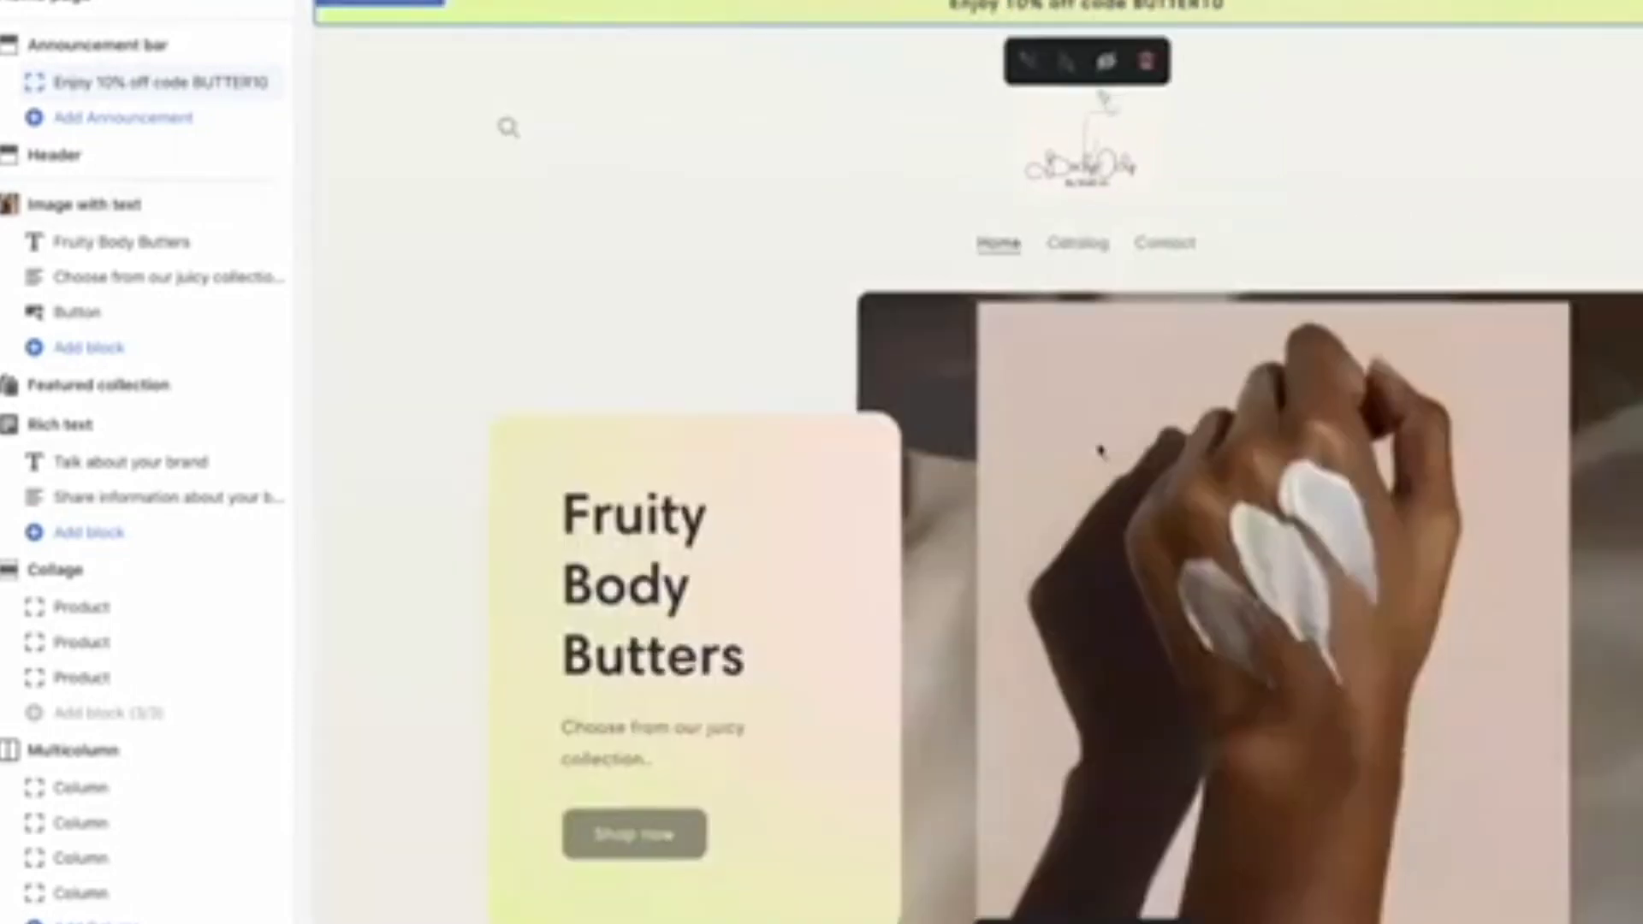
Review the home page in desktop preview and open the Mango Whipped Body Butter product from the featured collection
scroll(532, 496, down, 5)
scroll(530, 498, down, 6)
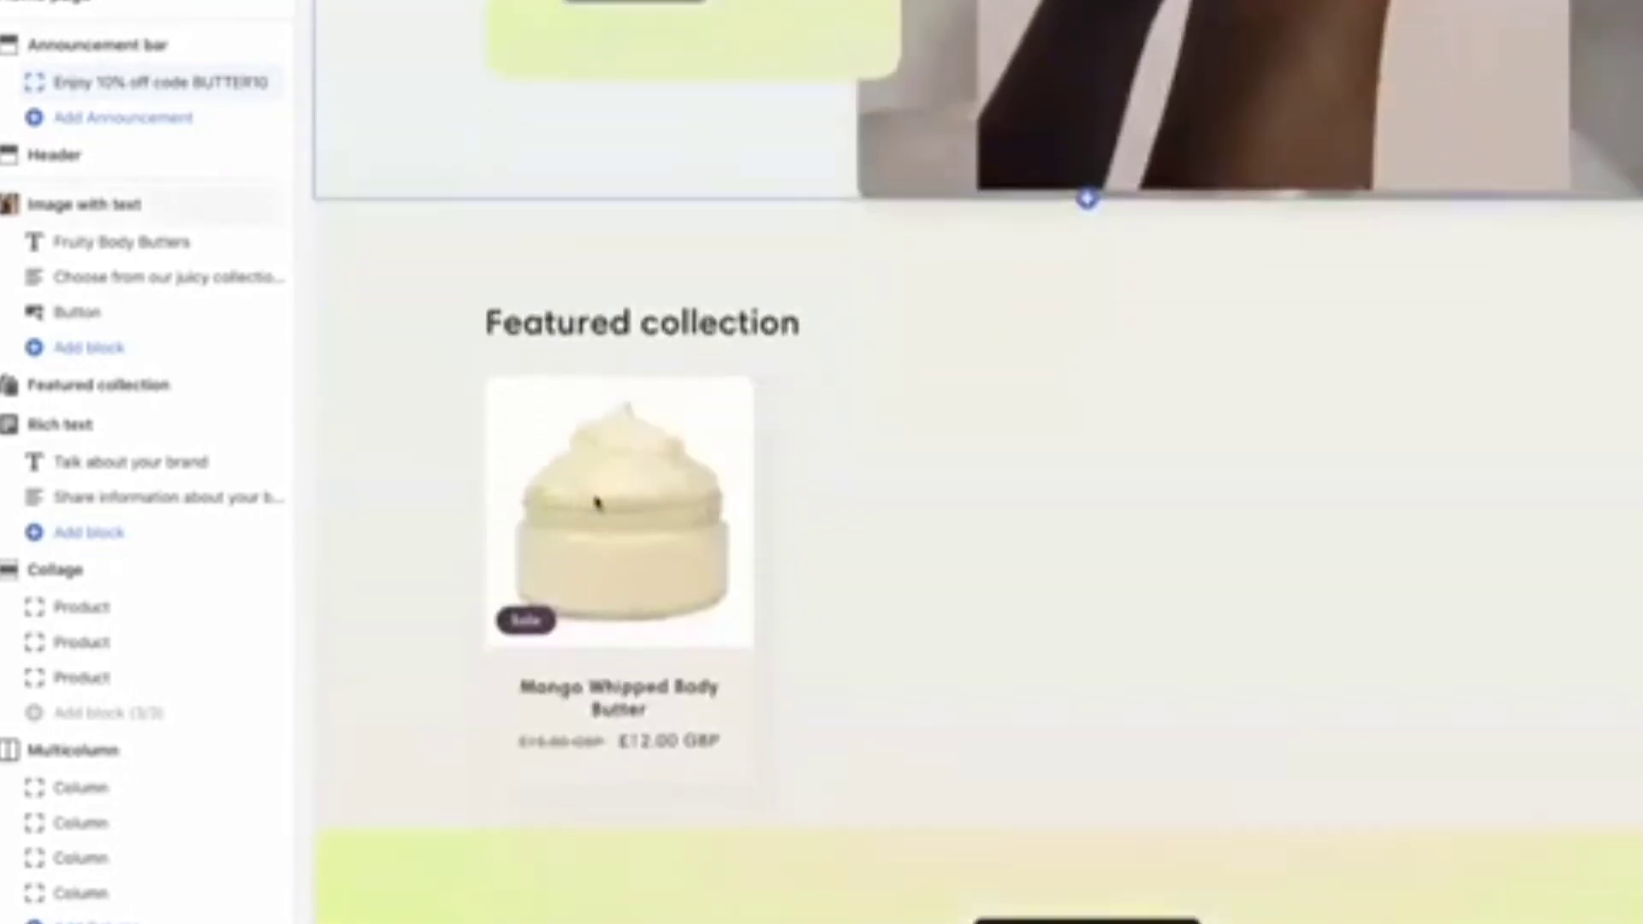
click(183, 386)
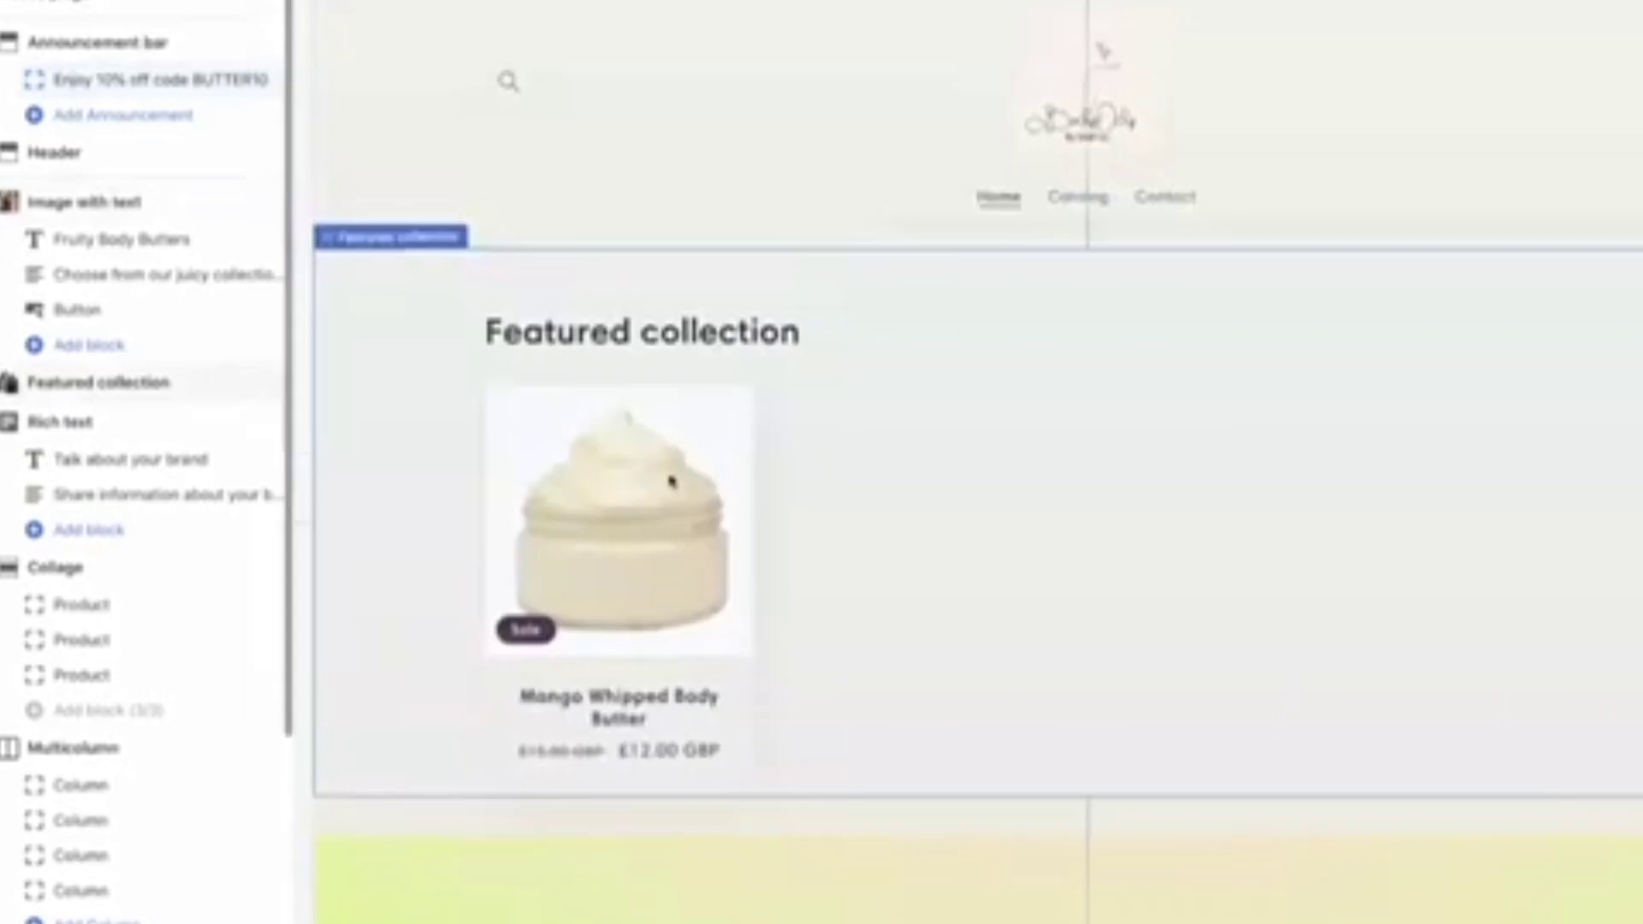
click(664, 481)
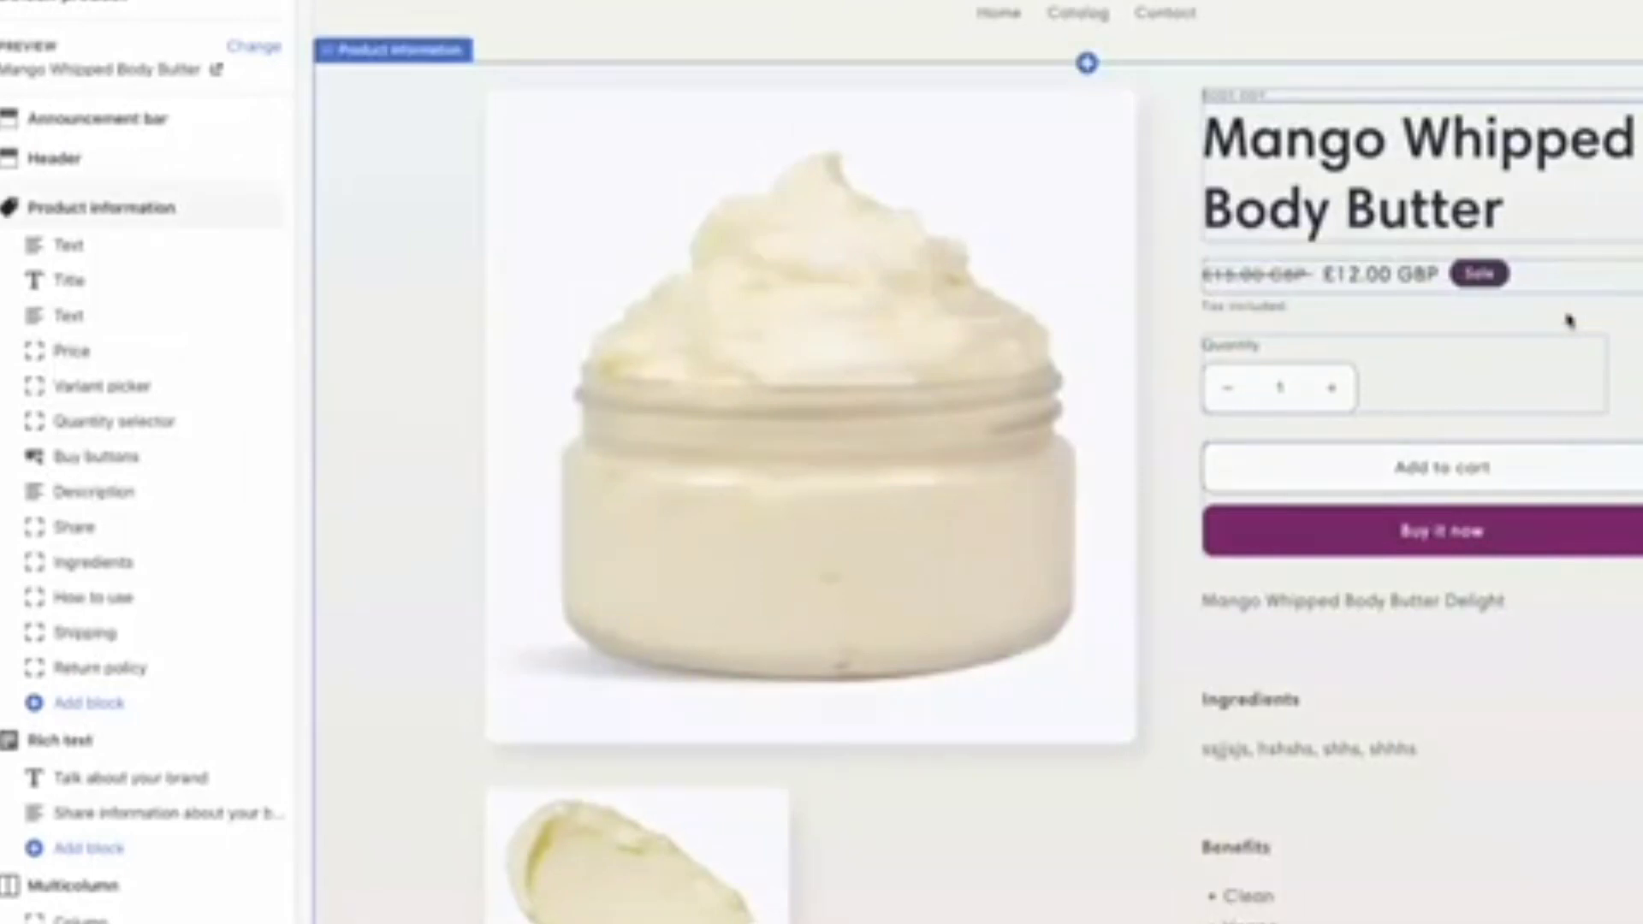
Examine the product page template's description, collapsible Ingredients to Return policy rows, brand sections and email signup in the preview
scroll(975, 479, down, 2)
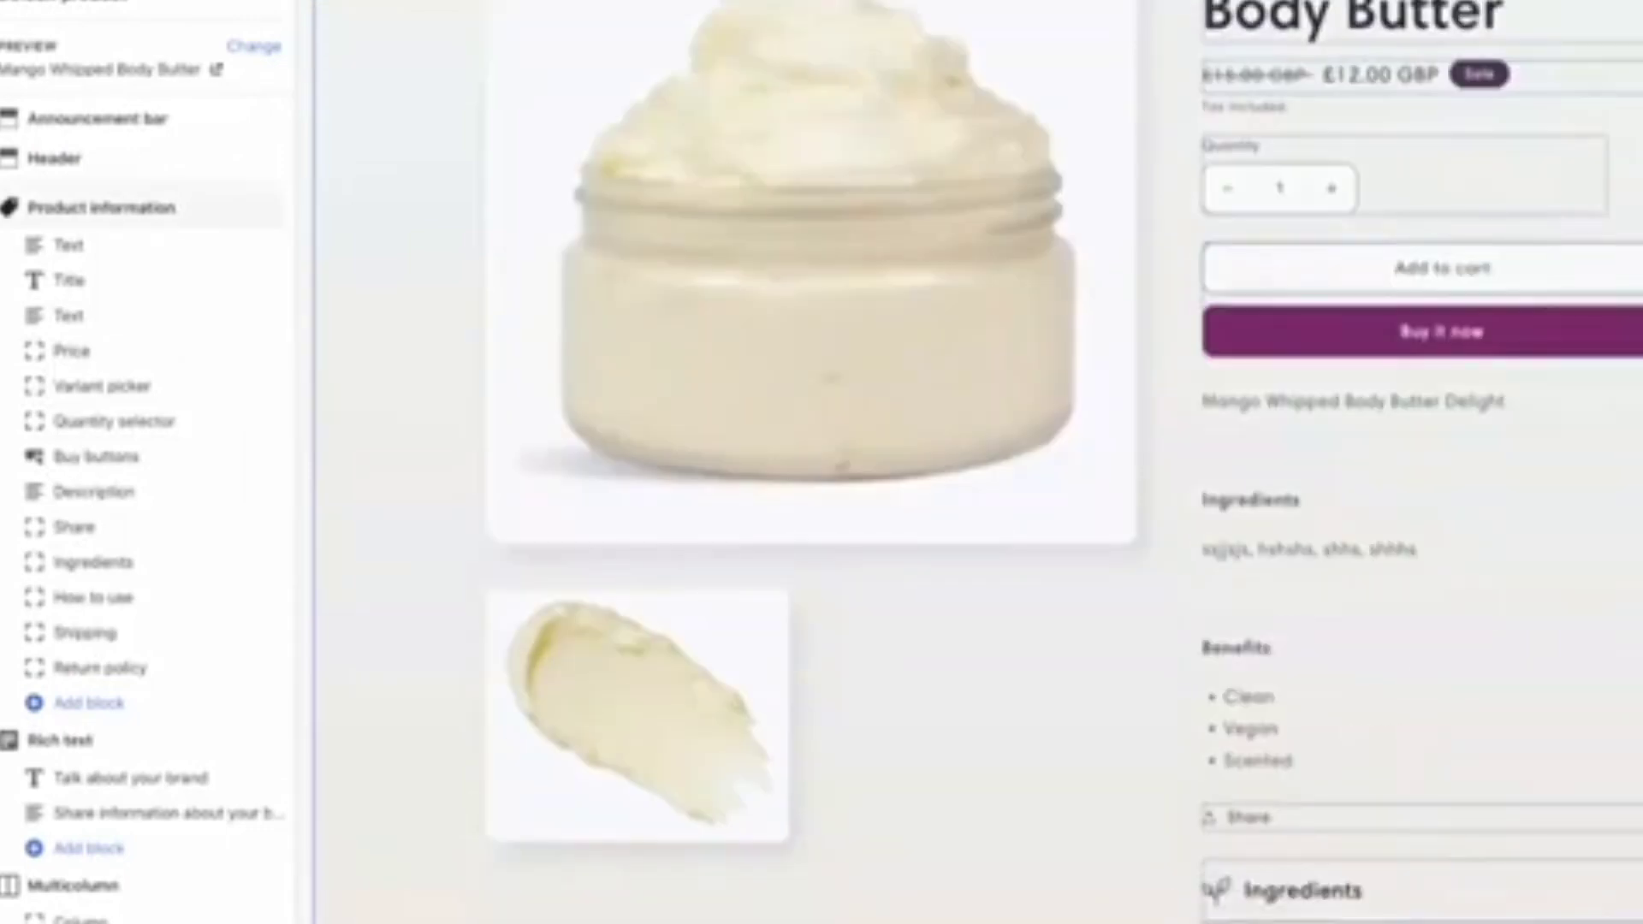
scroll(976, 463, down, 3)
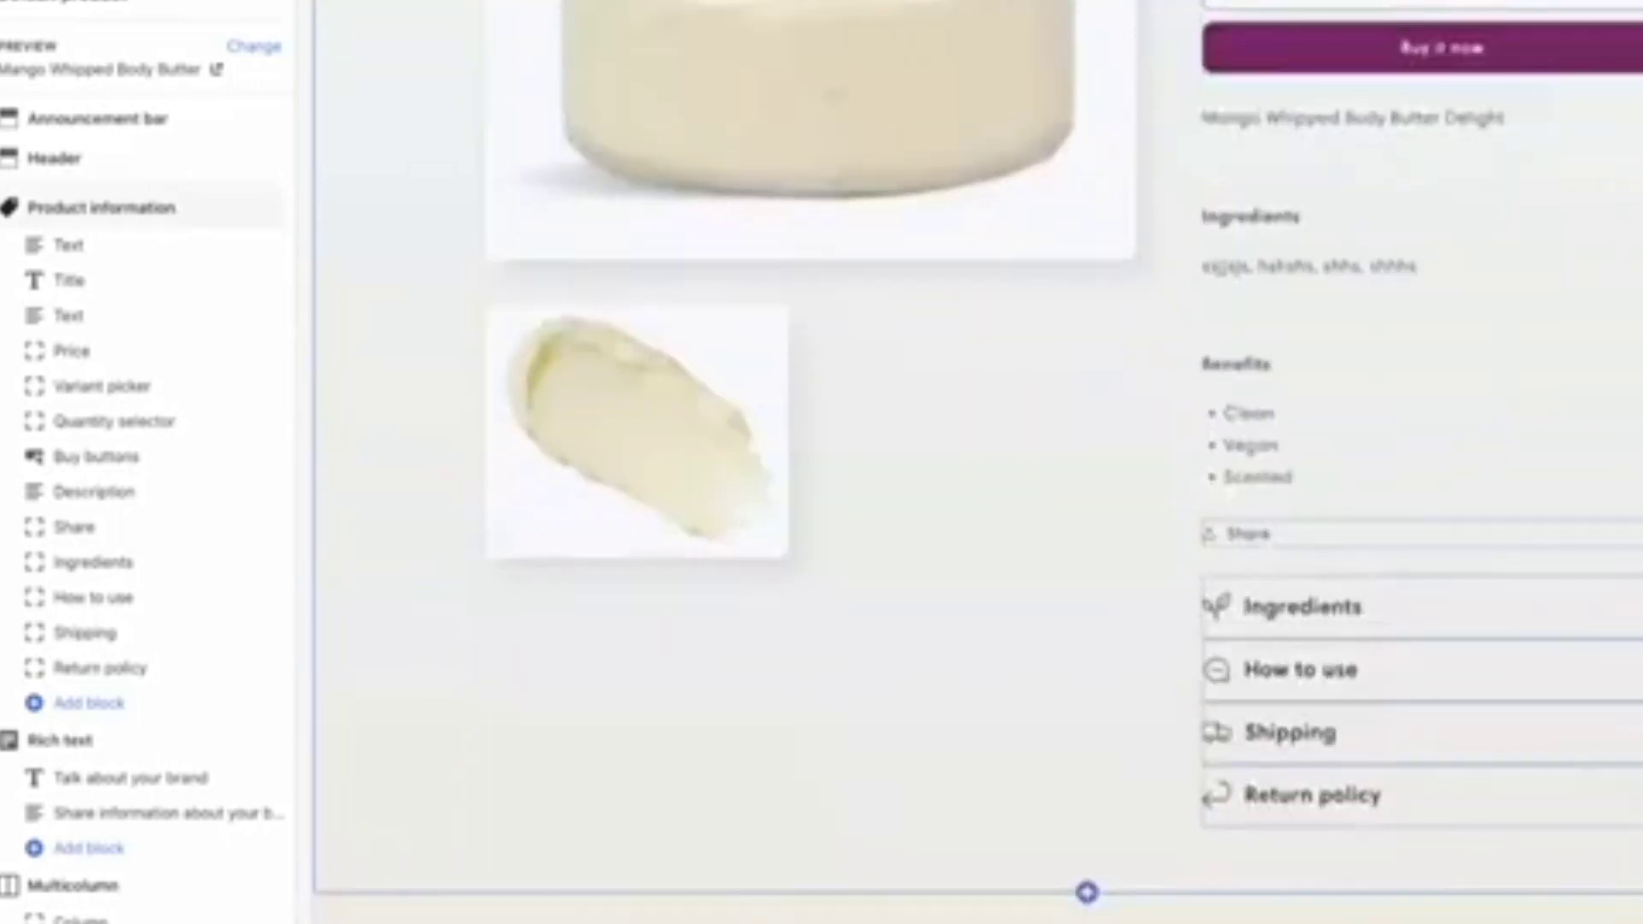
scroll(976, 462, down, 1)
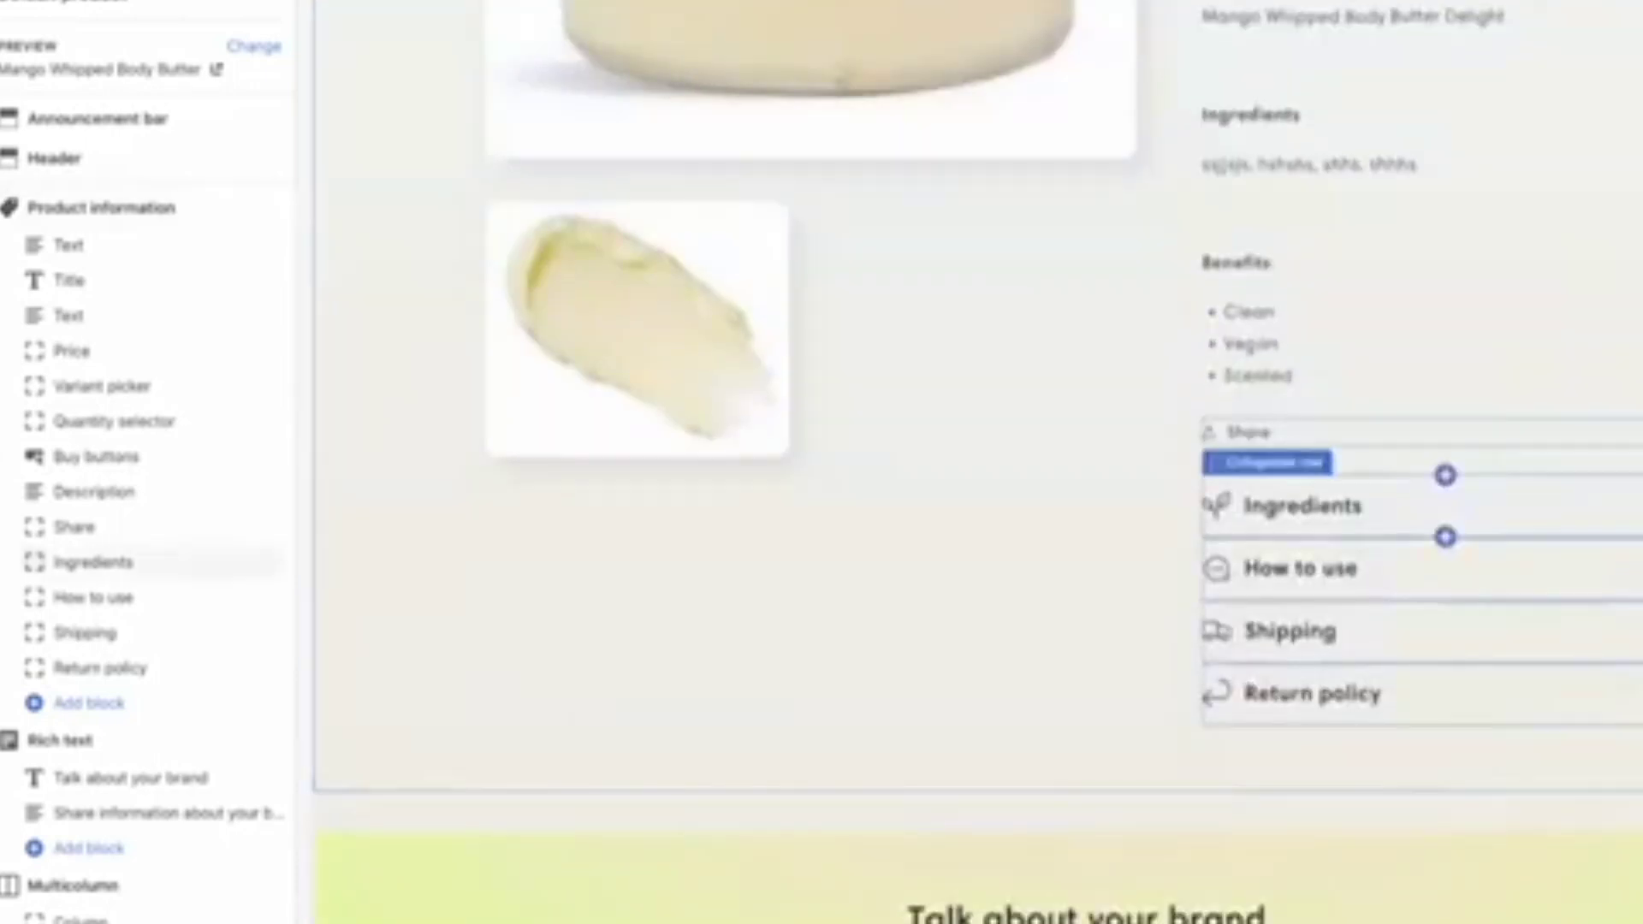
click(1214, 507)
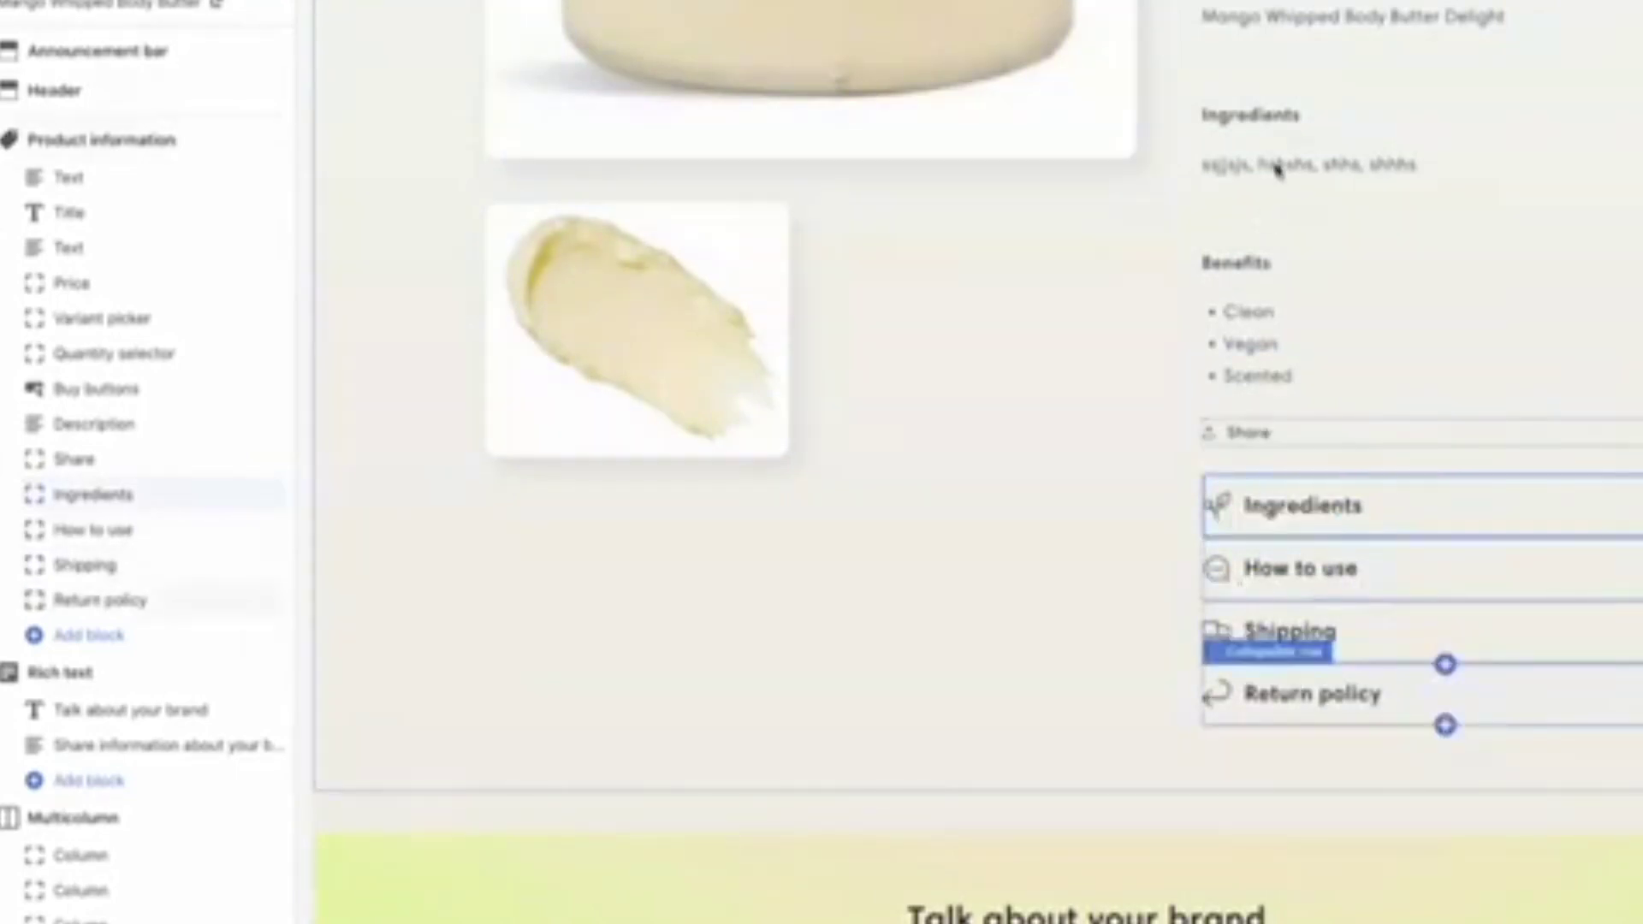
scroll(1305, 171, down, 8)
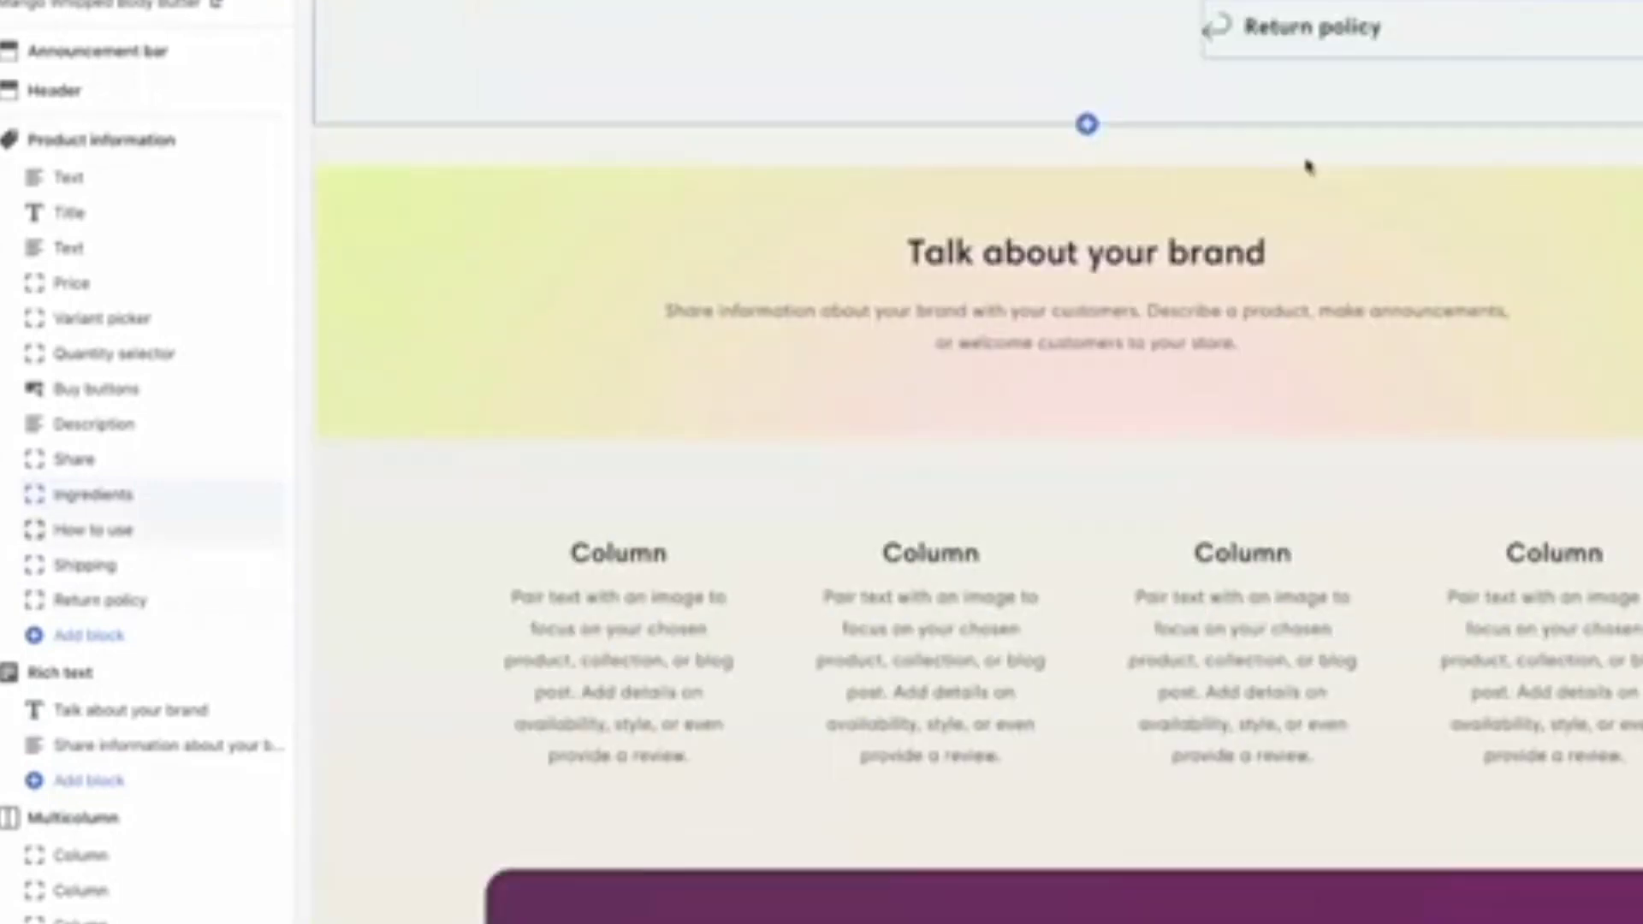
scroll(1305, 167, down, 12)
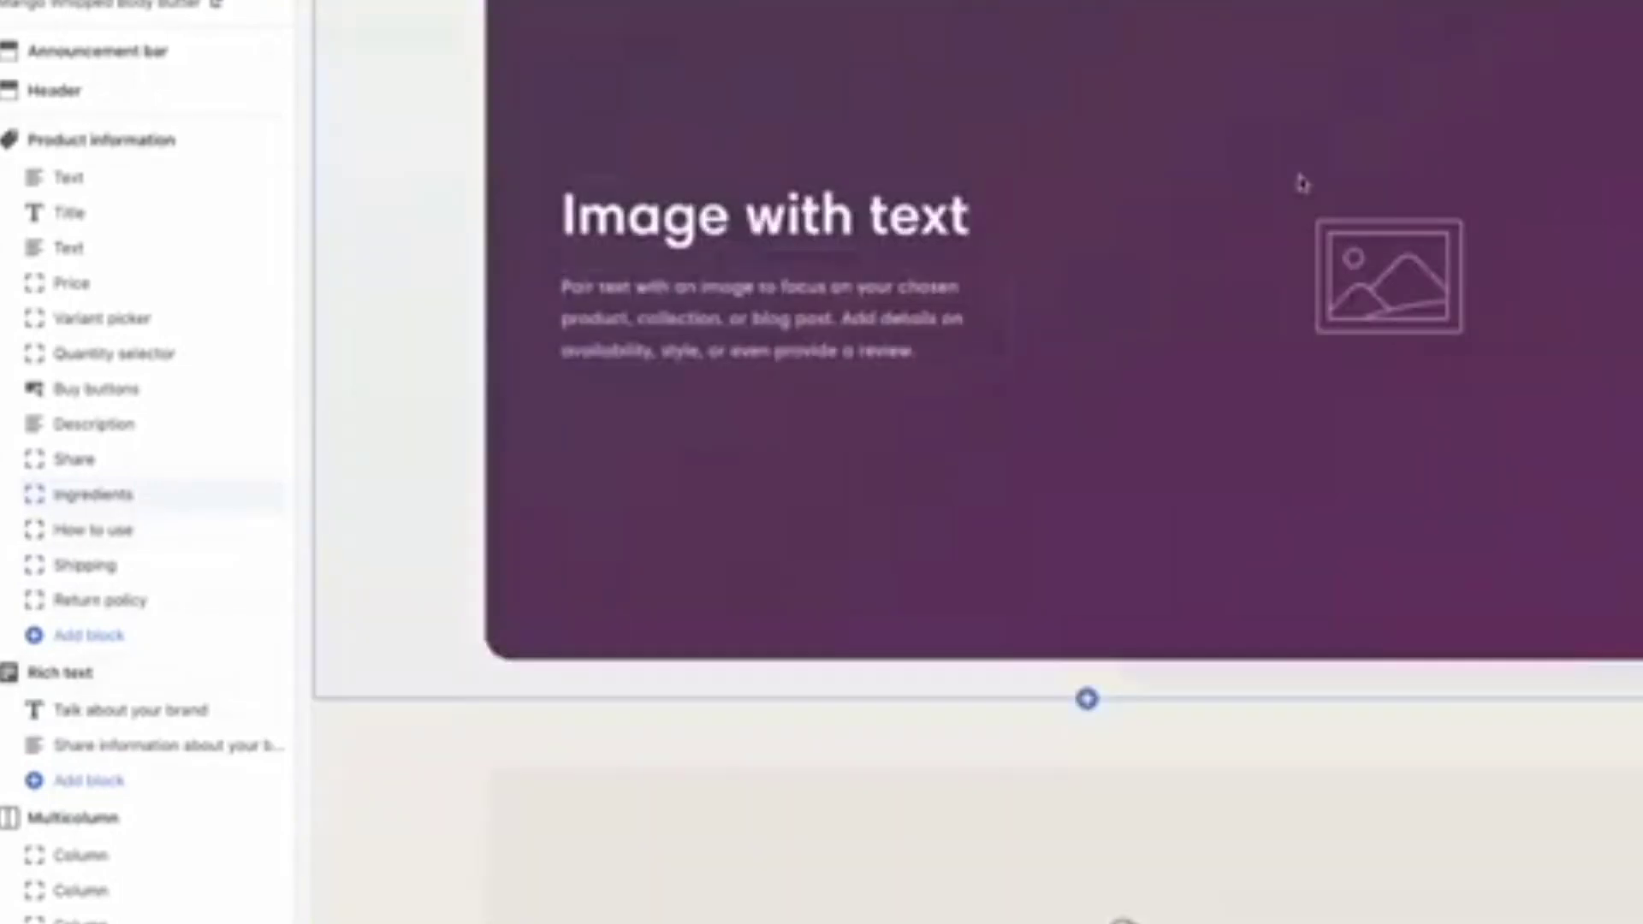
scroll(1303, 184, down, 10)
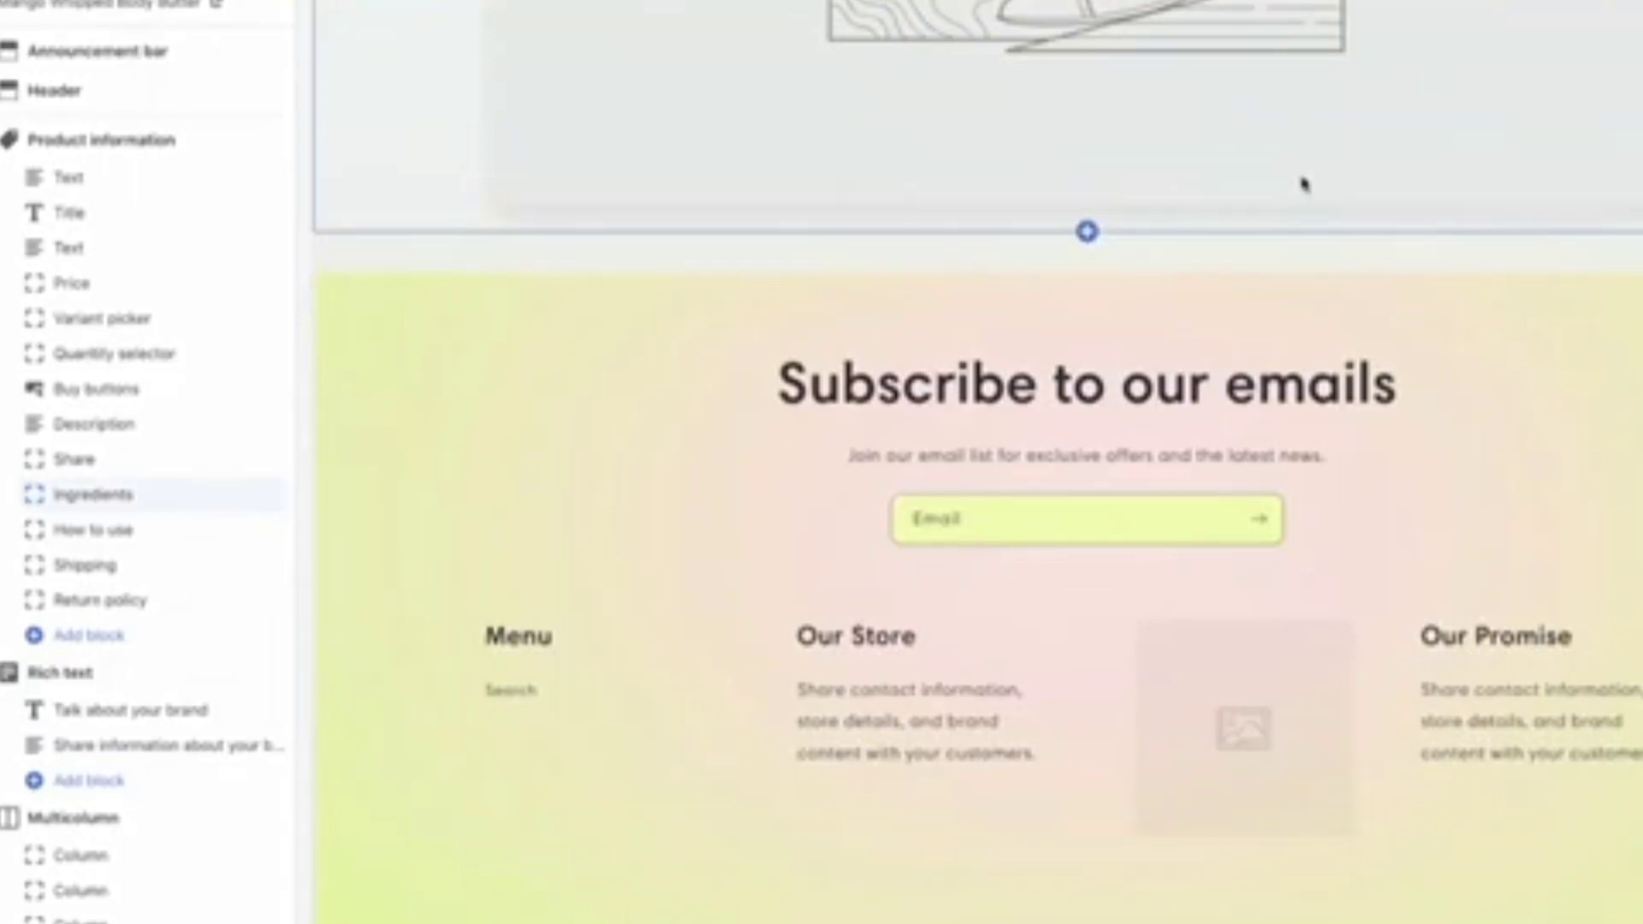
scroll(1303, 187, up, 2)
scroll(1303, 187, up, 4)
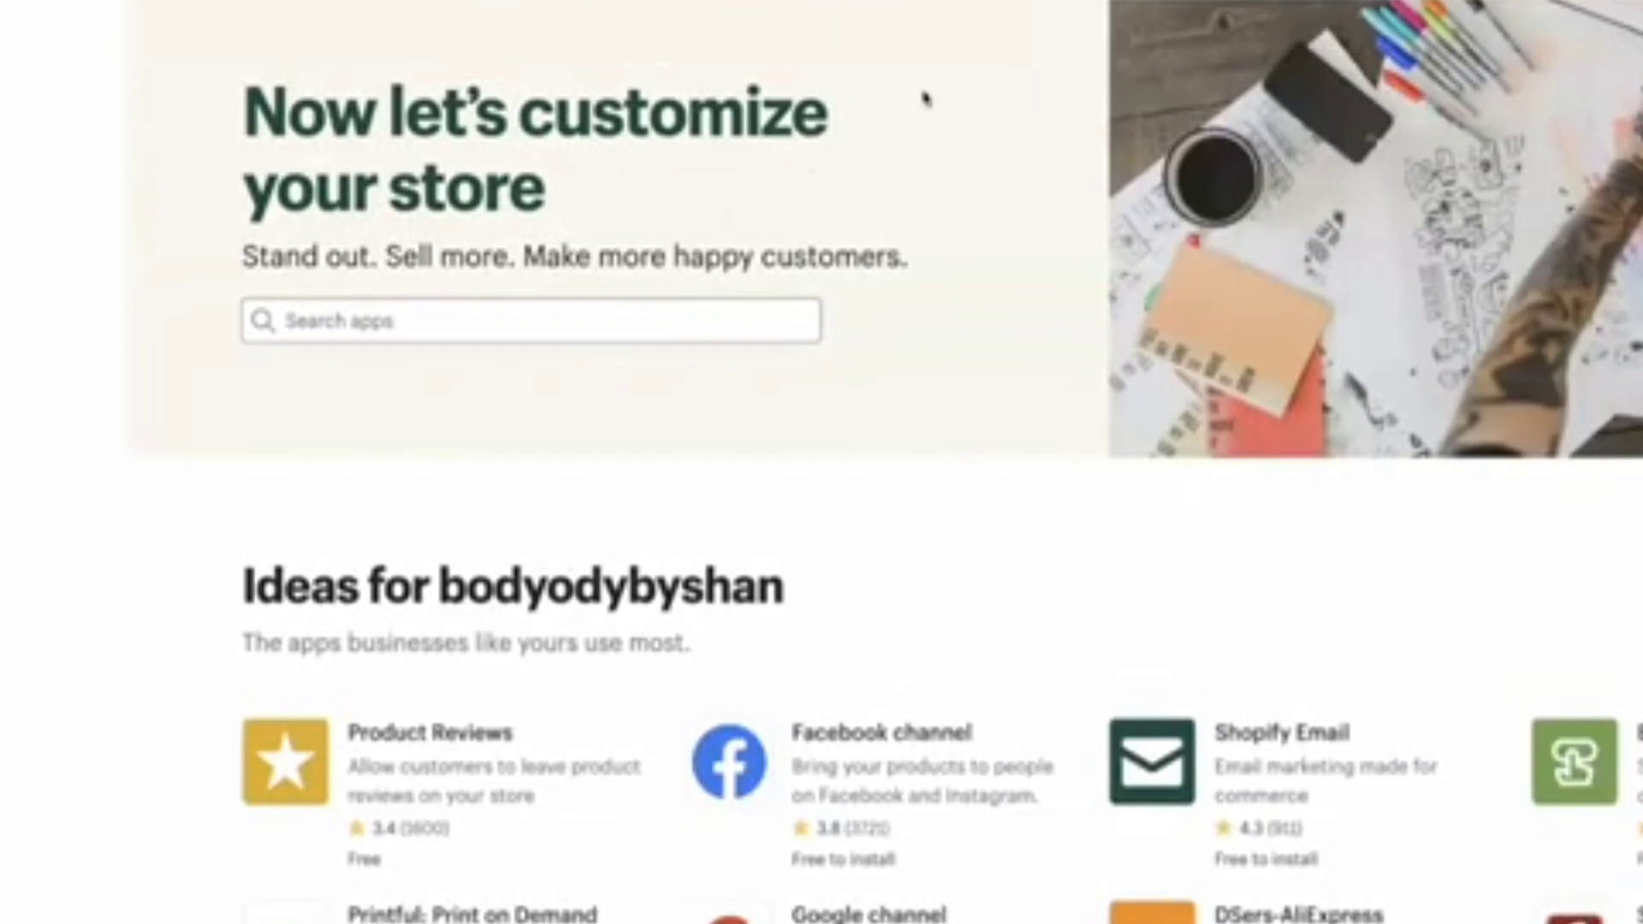
Search the Shopify App Store for "sticky cart" apps
click(789, 327)
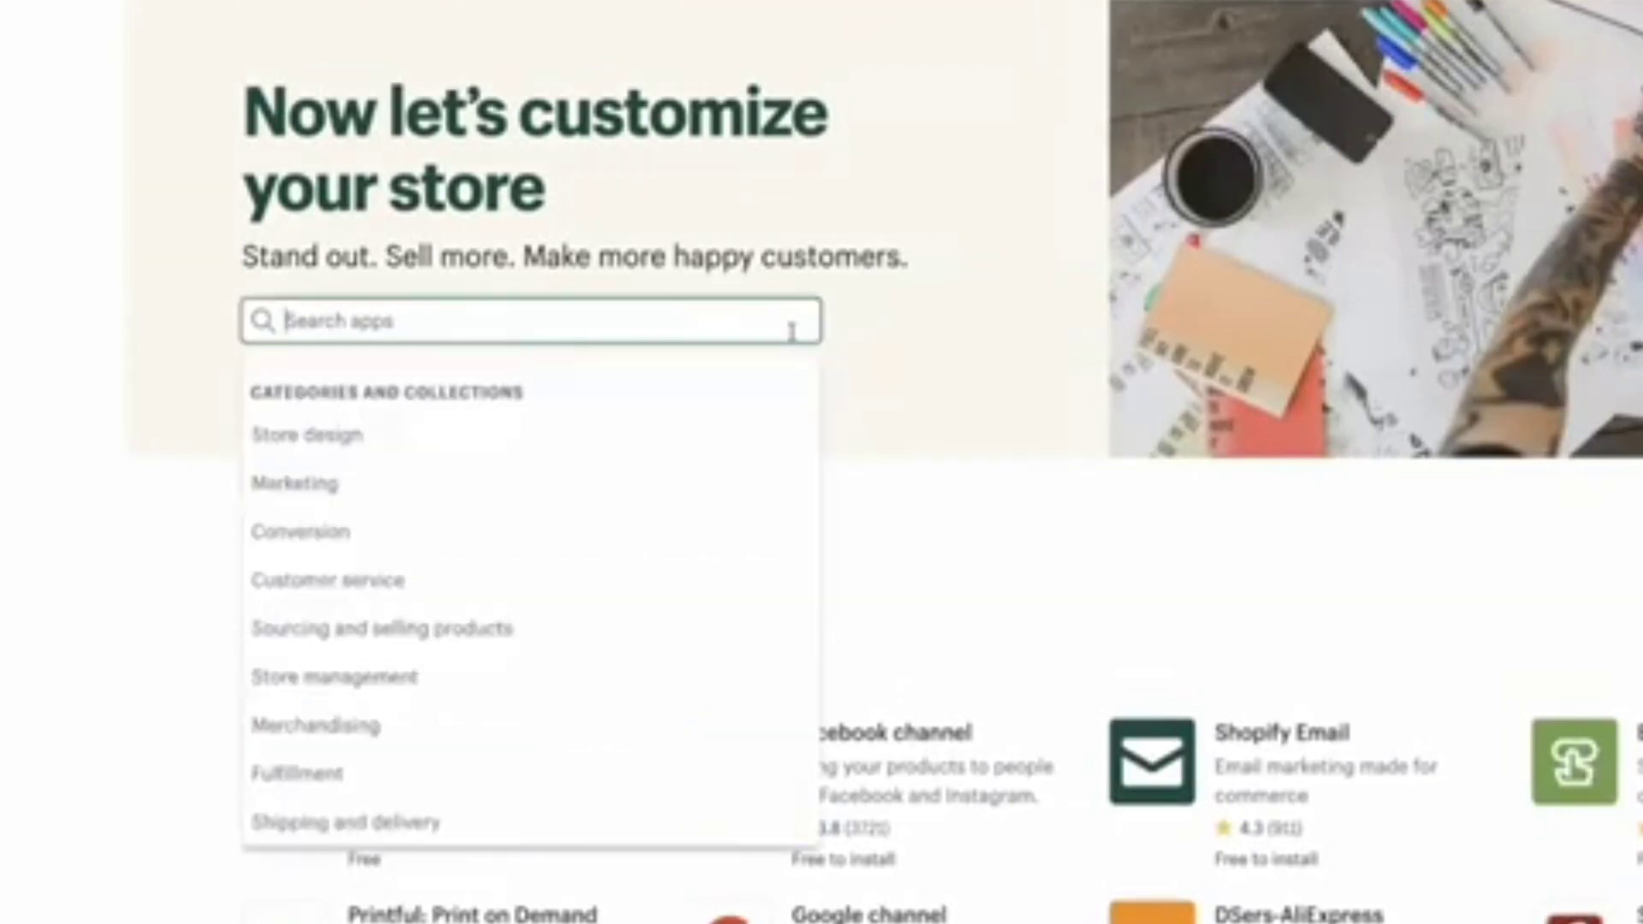
text(sticky cart)
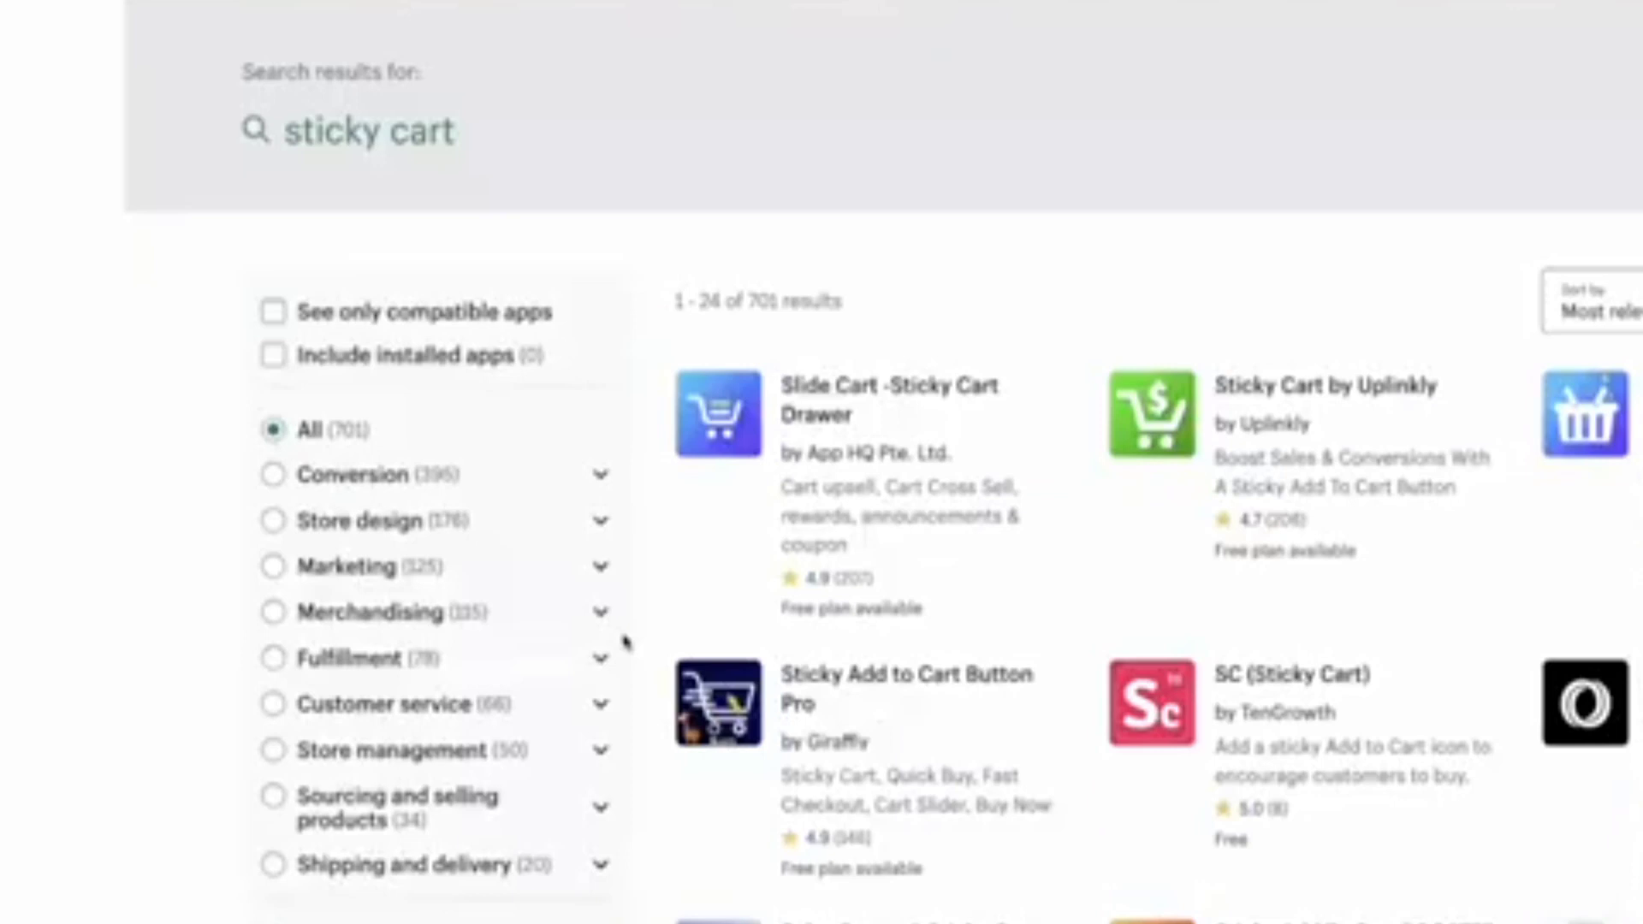
scroll(625, 642, down, 2)
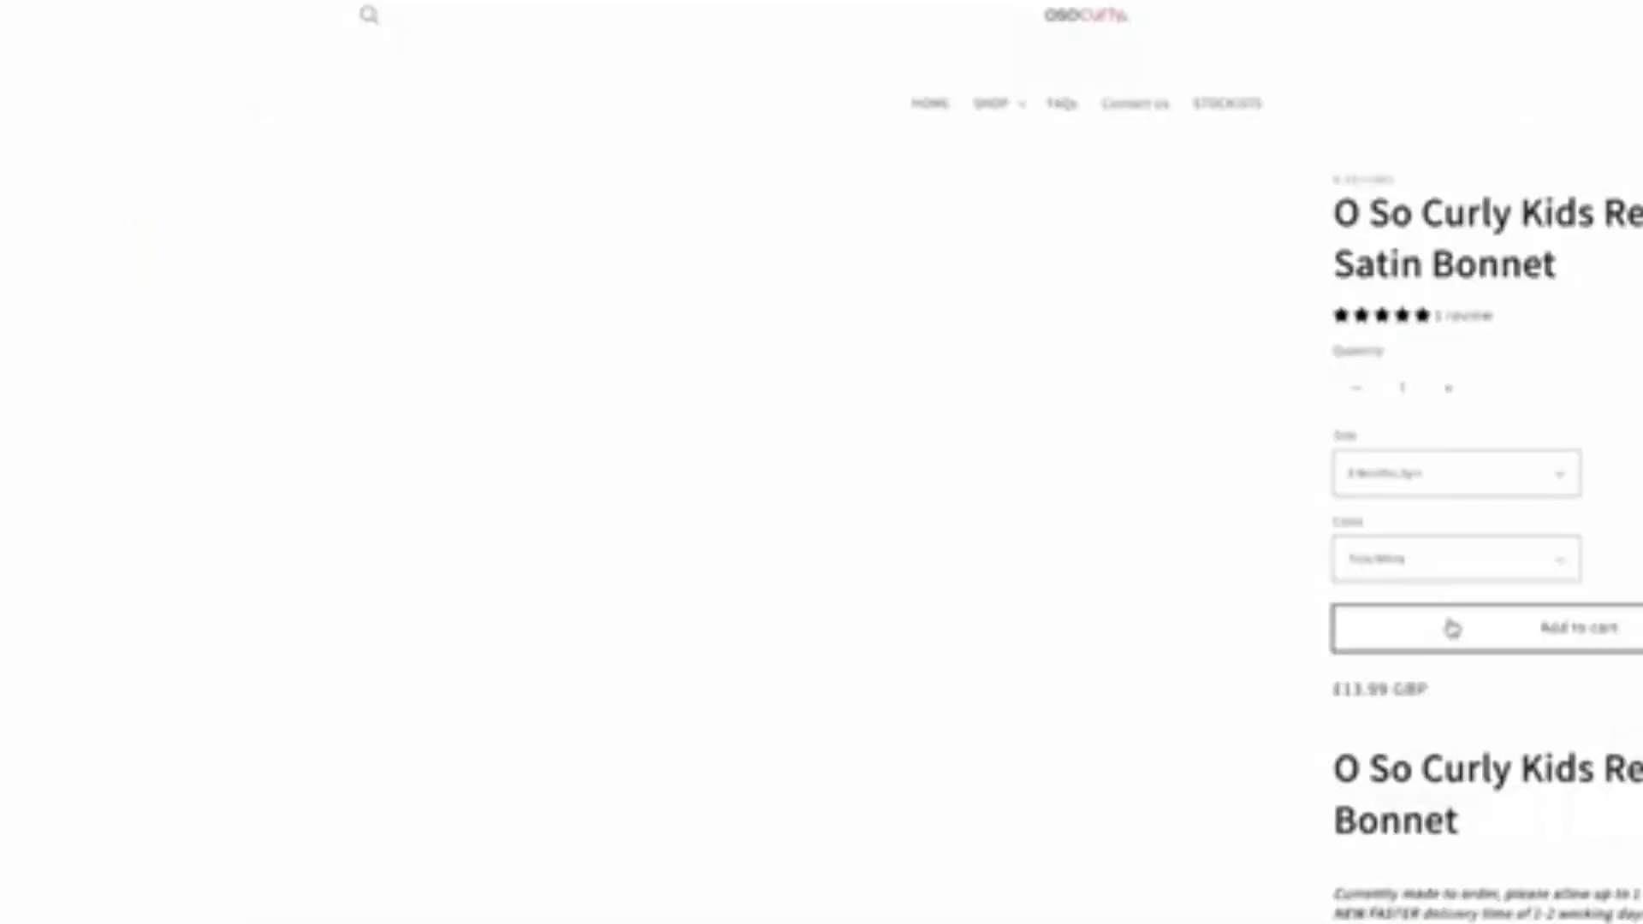
Add the O So Curly kids satin bonnet to the cart and check how the cart pop-up behaves along the product page
click(1449, 627)
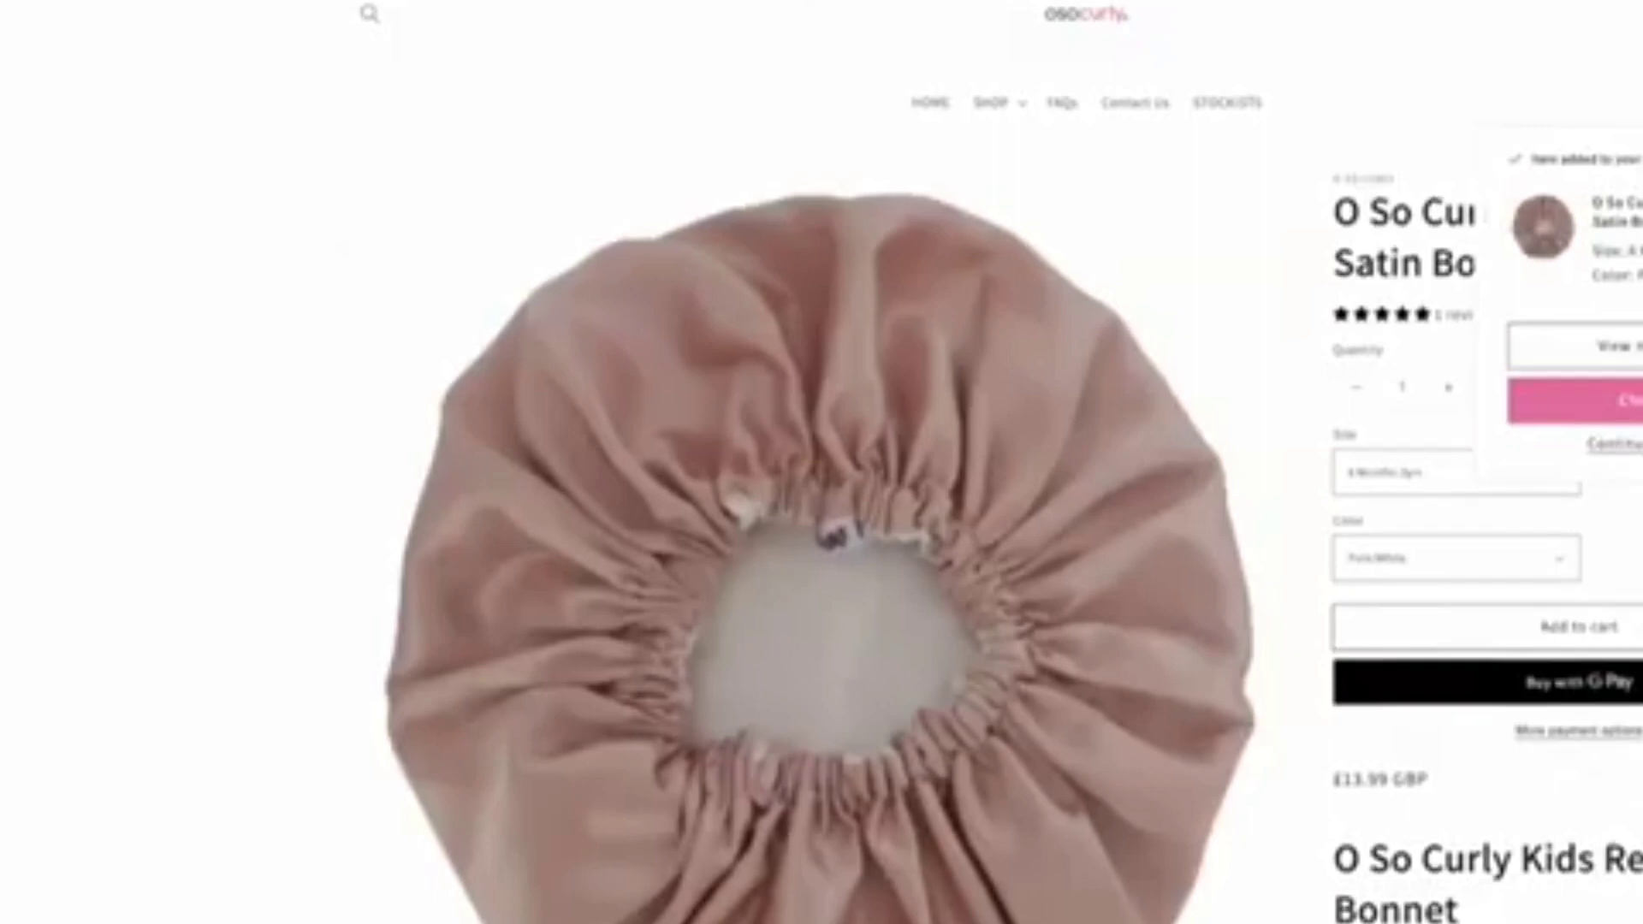
scroll(821, 462, down, 15)
scroll(821, 462, down, 8)
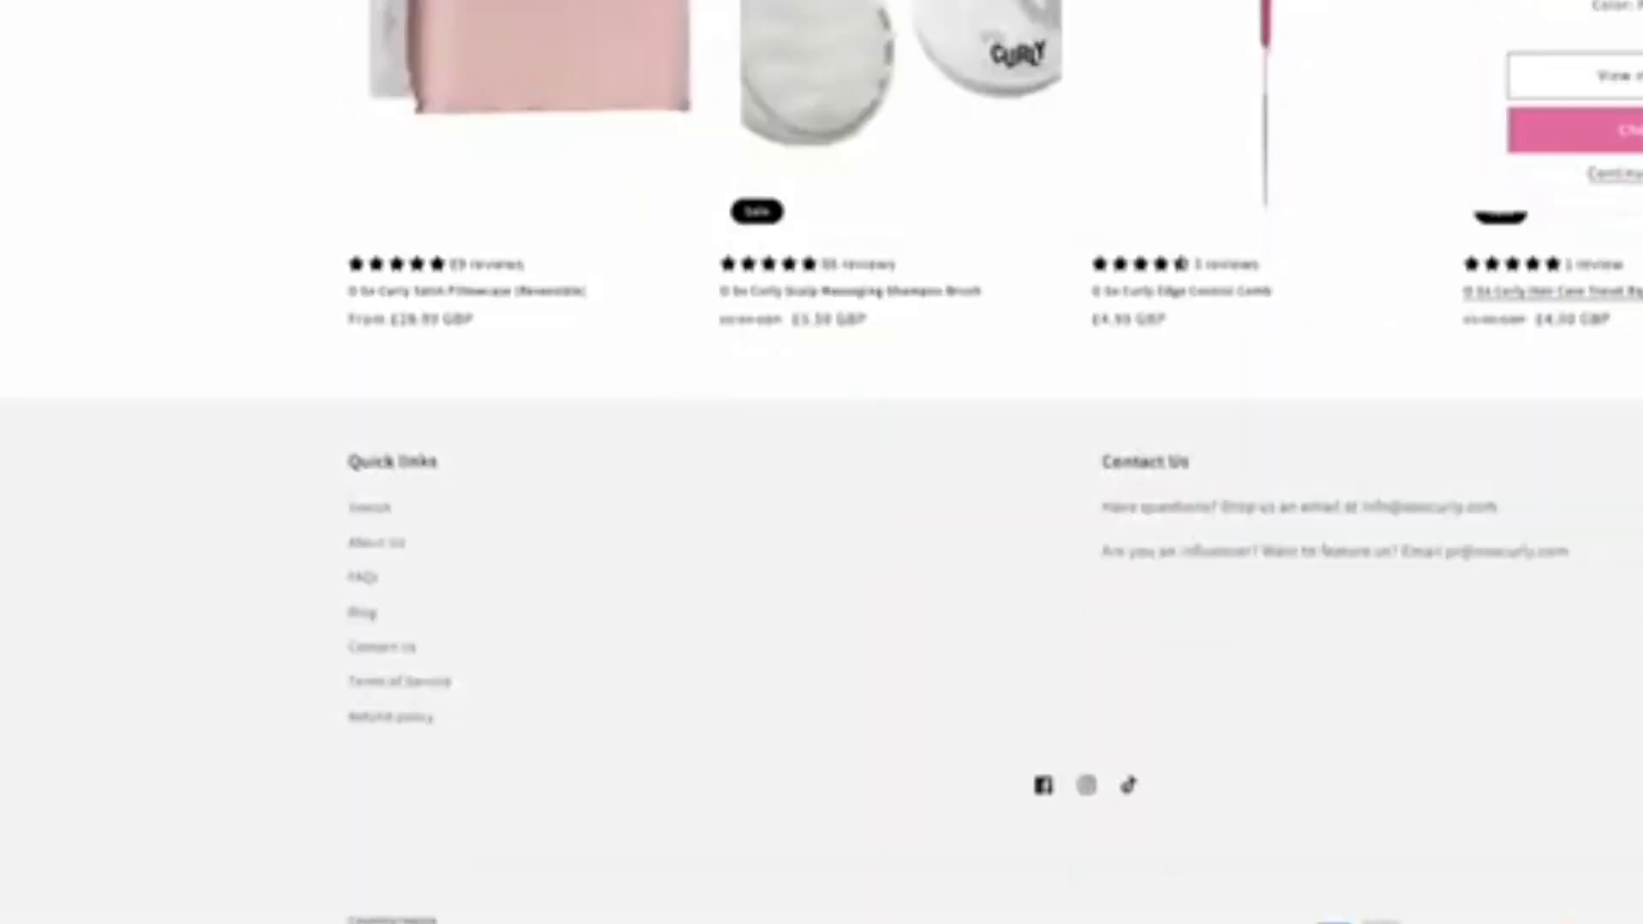
scroll(821, 462, up, 20)
scroll(822, 462, down, 12)
scroll(821, 462, down, 10)
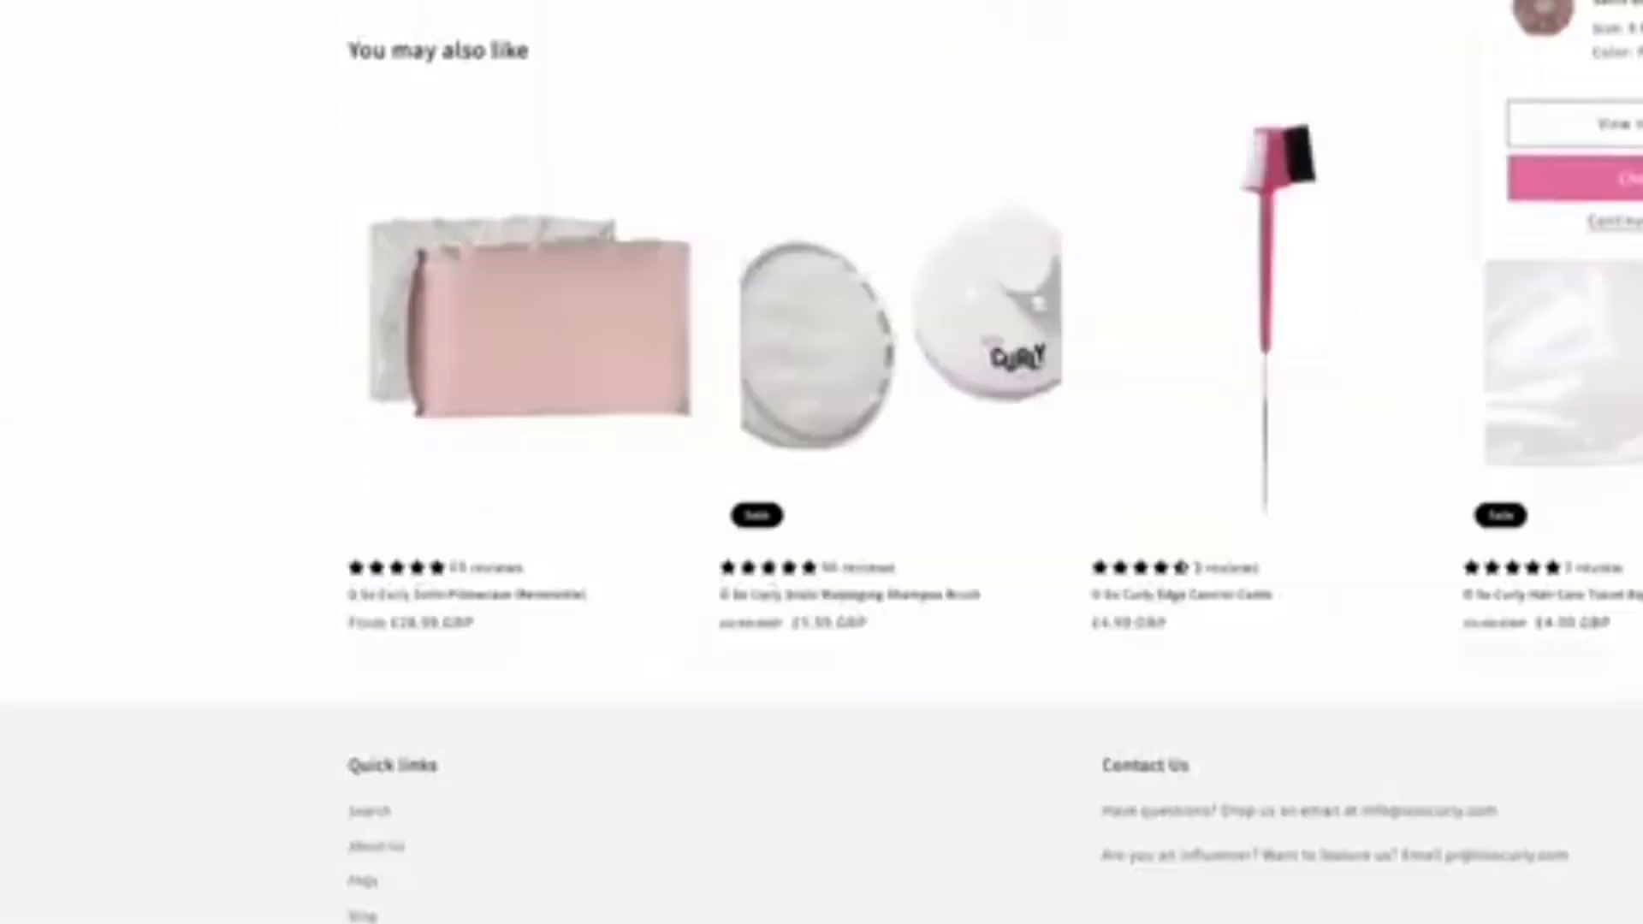
scroll(822, 462, up, 20)
scroll(822, 462, up, 3)
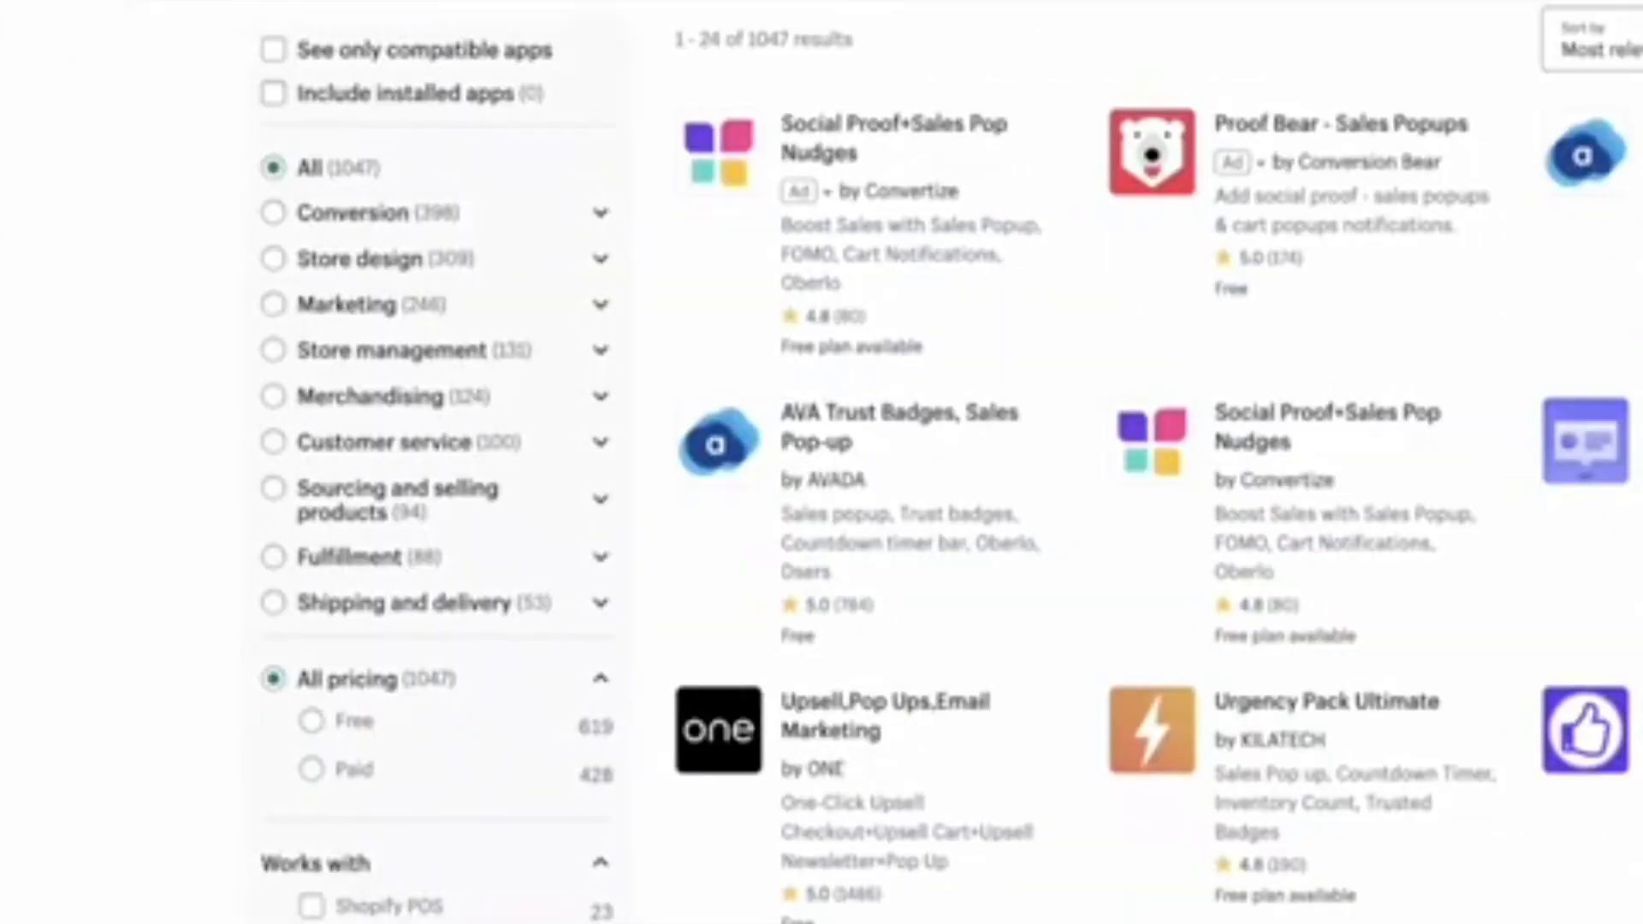
Open the POP! Sales & Live Activity Pop listing among the sales pop-up apps and examine its description and pricing
scroll(822, 462, down, 1)
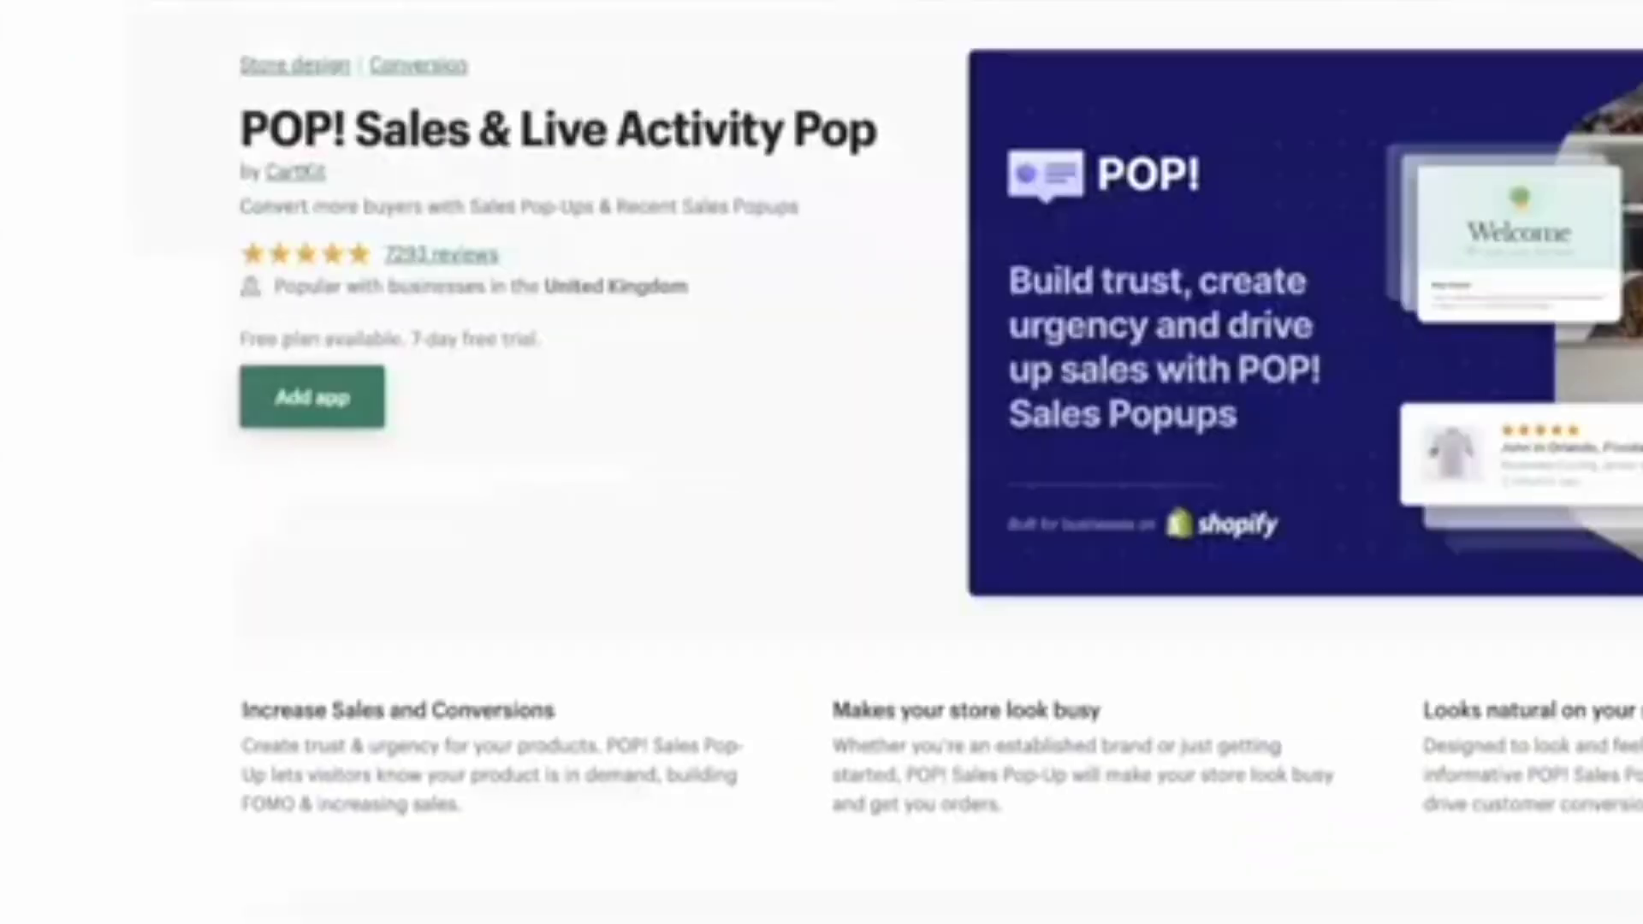
scroll(341, 392, down, 10)
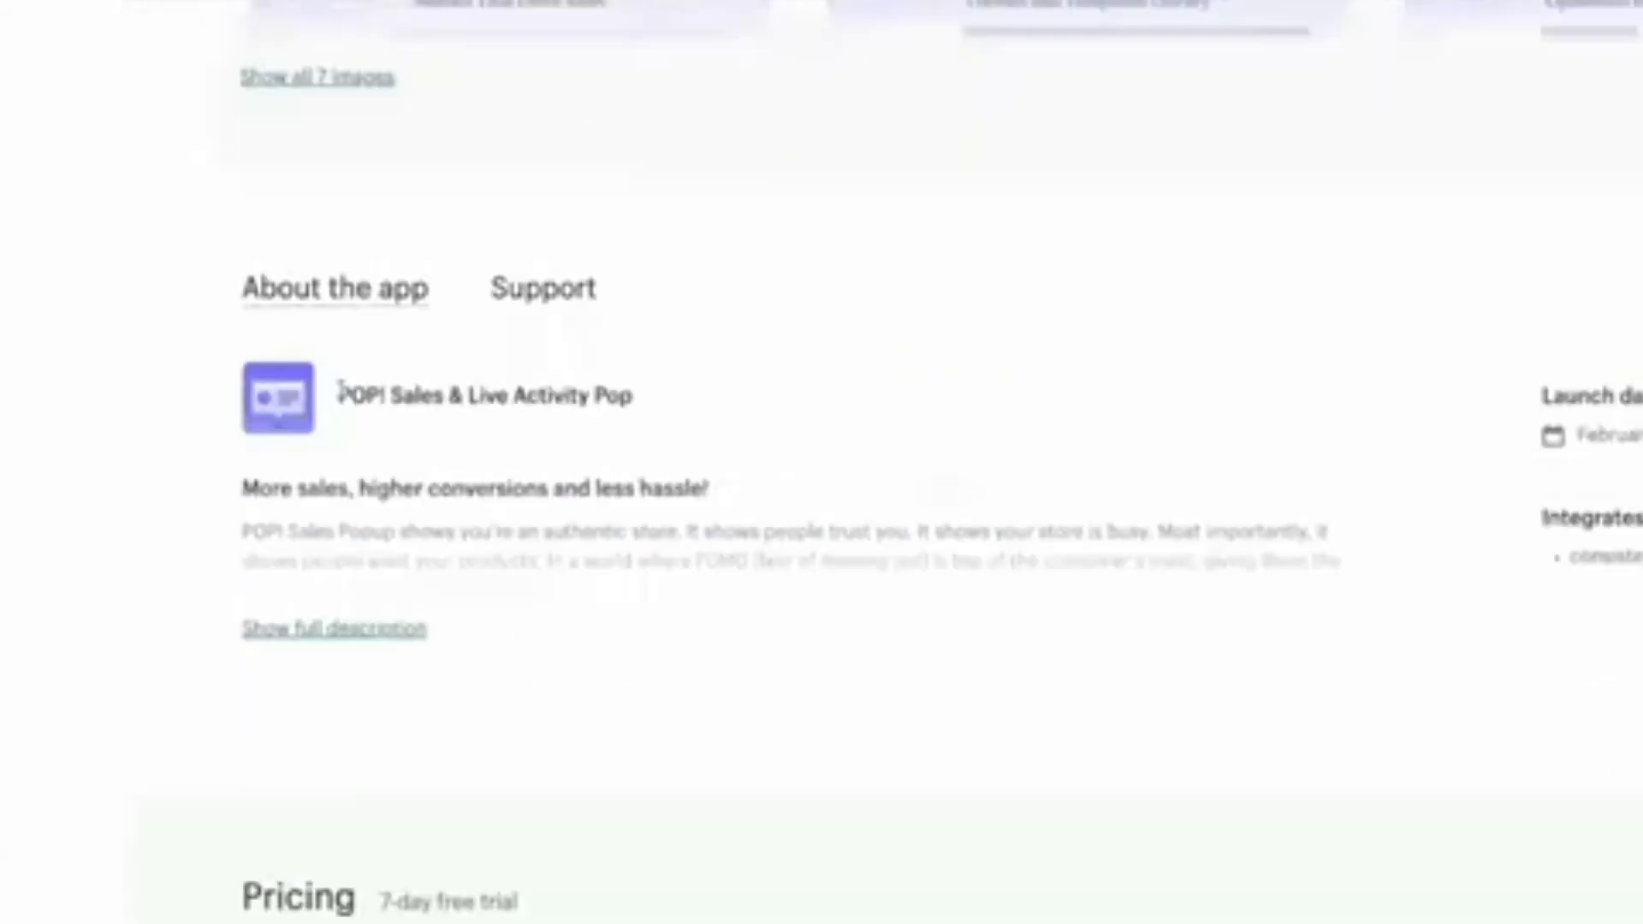
View the enlarged "Choose From Various Pop Types" image in the POP! Sales & Live Activity Pop listing, then return to the listing's header
scroll(340, 392, up, 5)
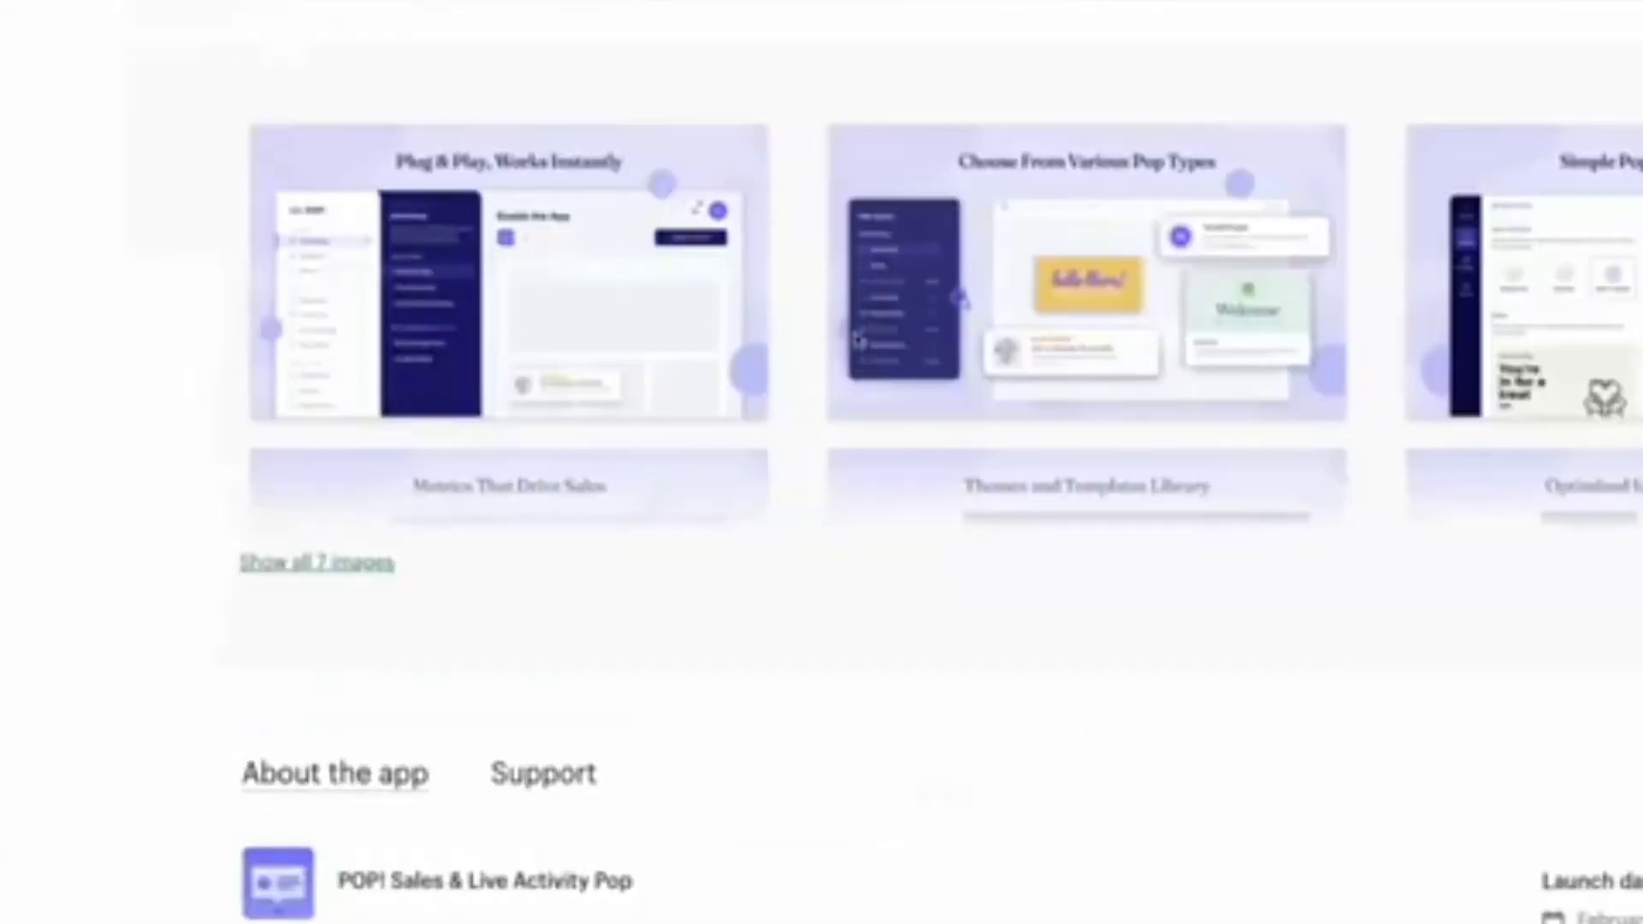
click(1010, 366)
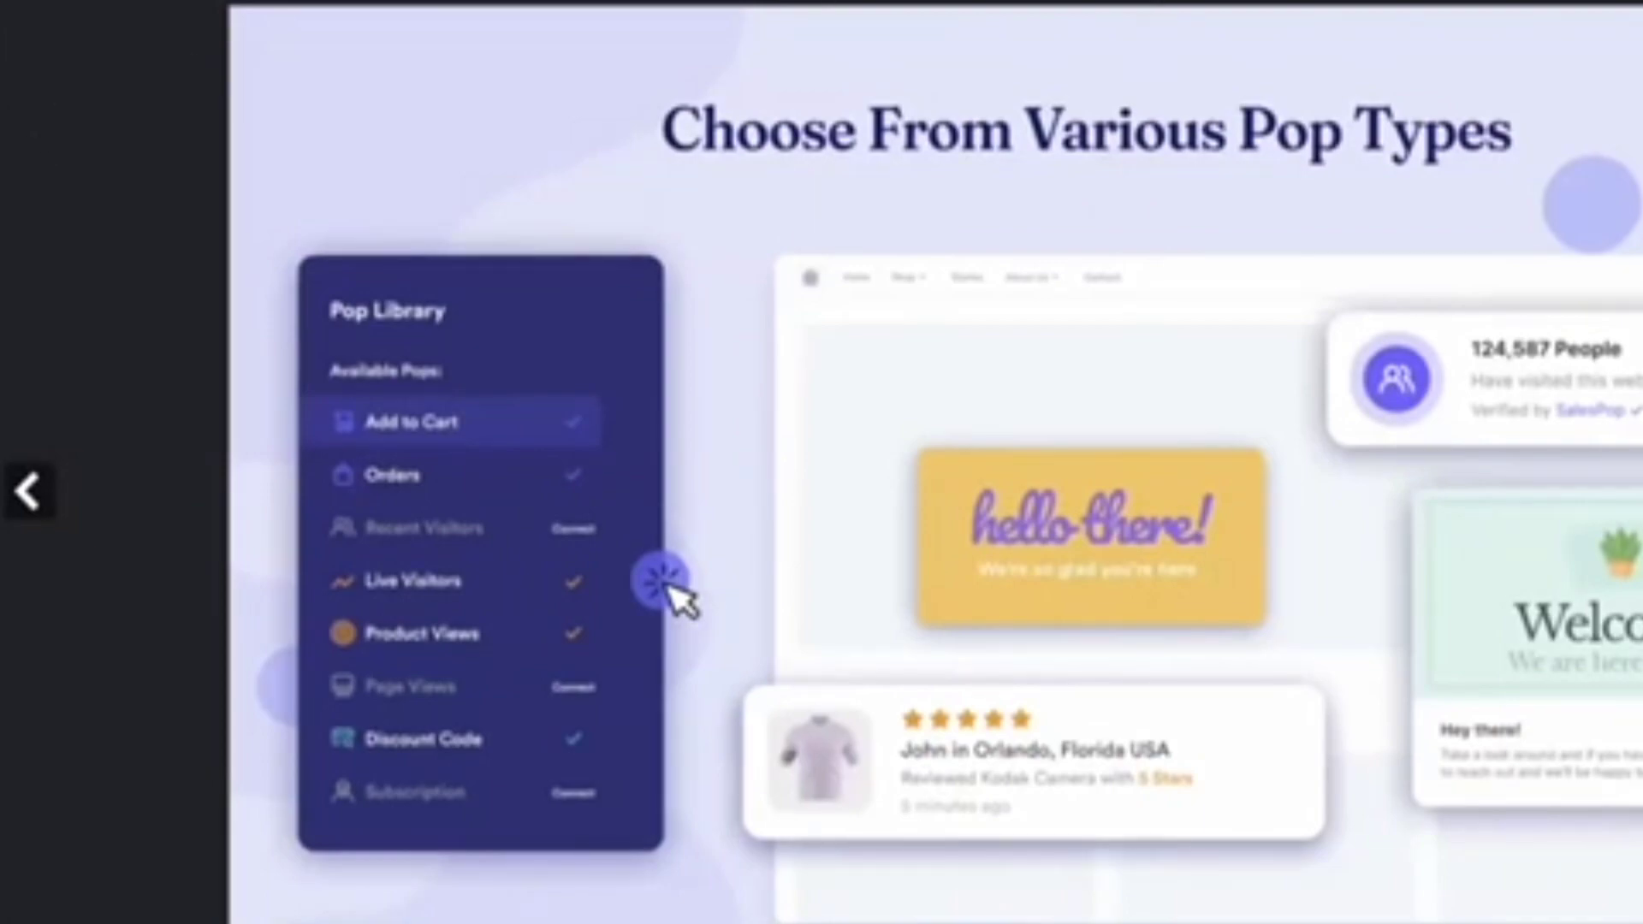
key(Escape)
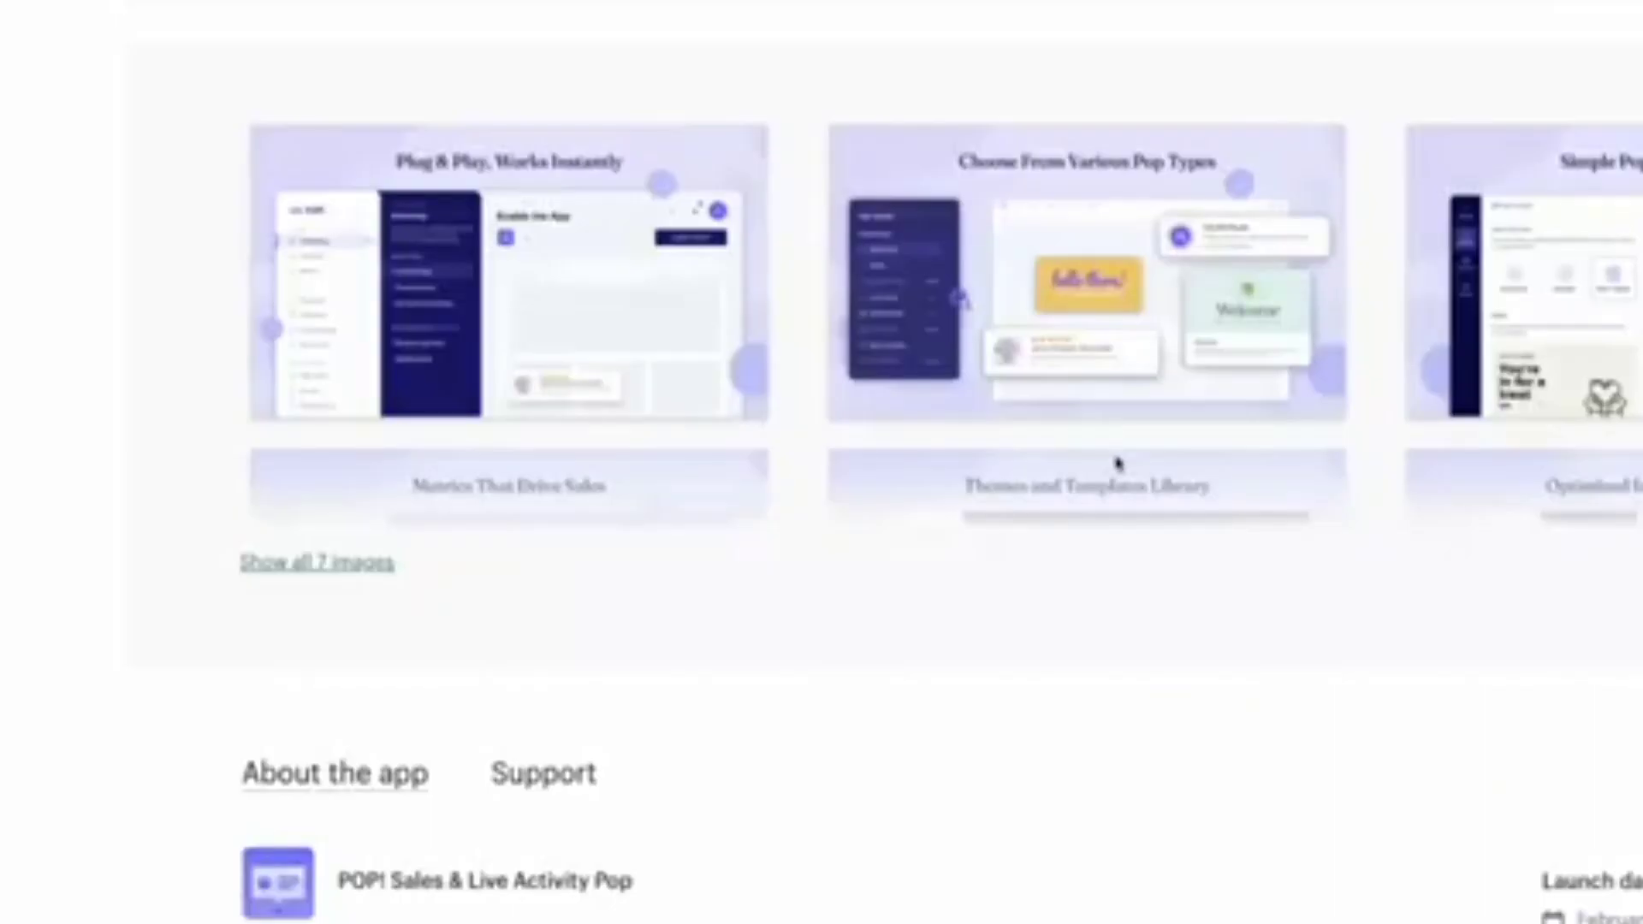
scroll(1116, 463, up, 10)
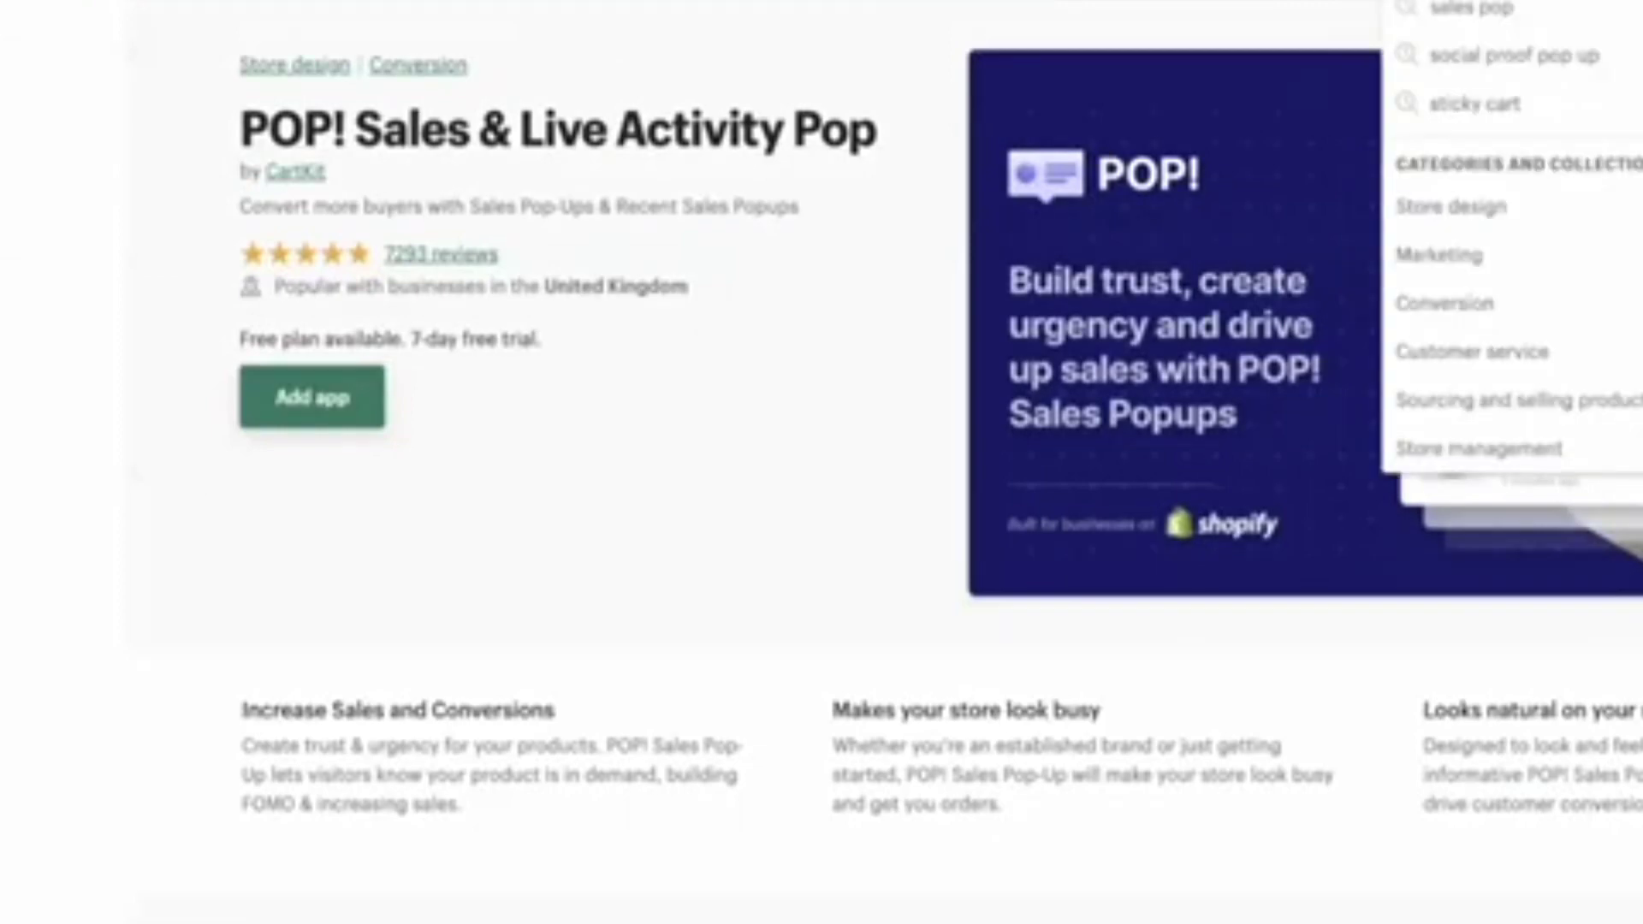
Search the Shopify App Store for "bundles" and look over the matching apps
text(bundle)
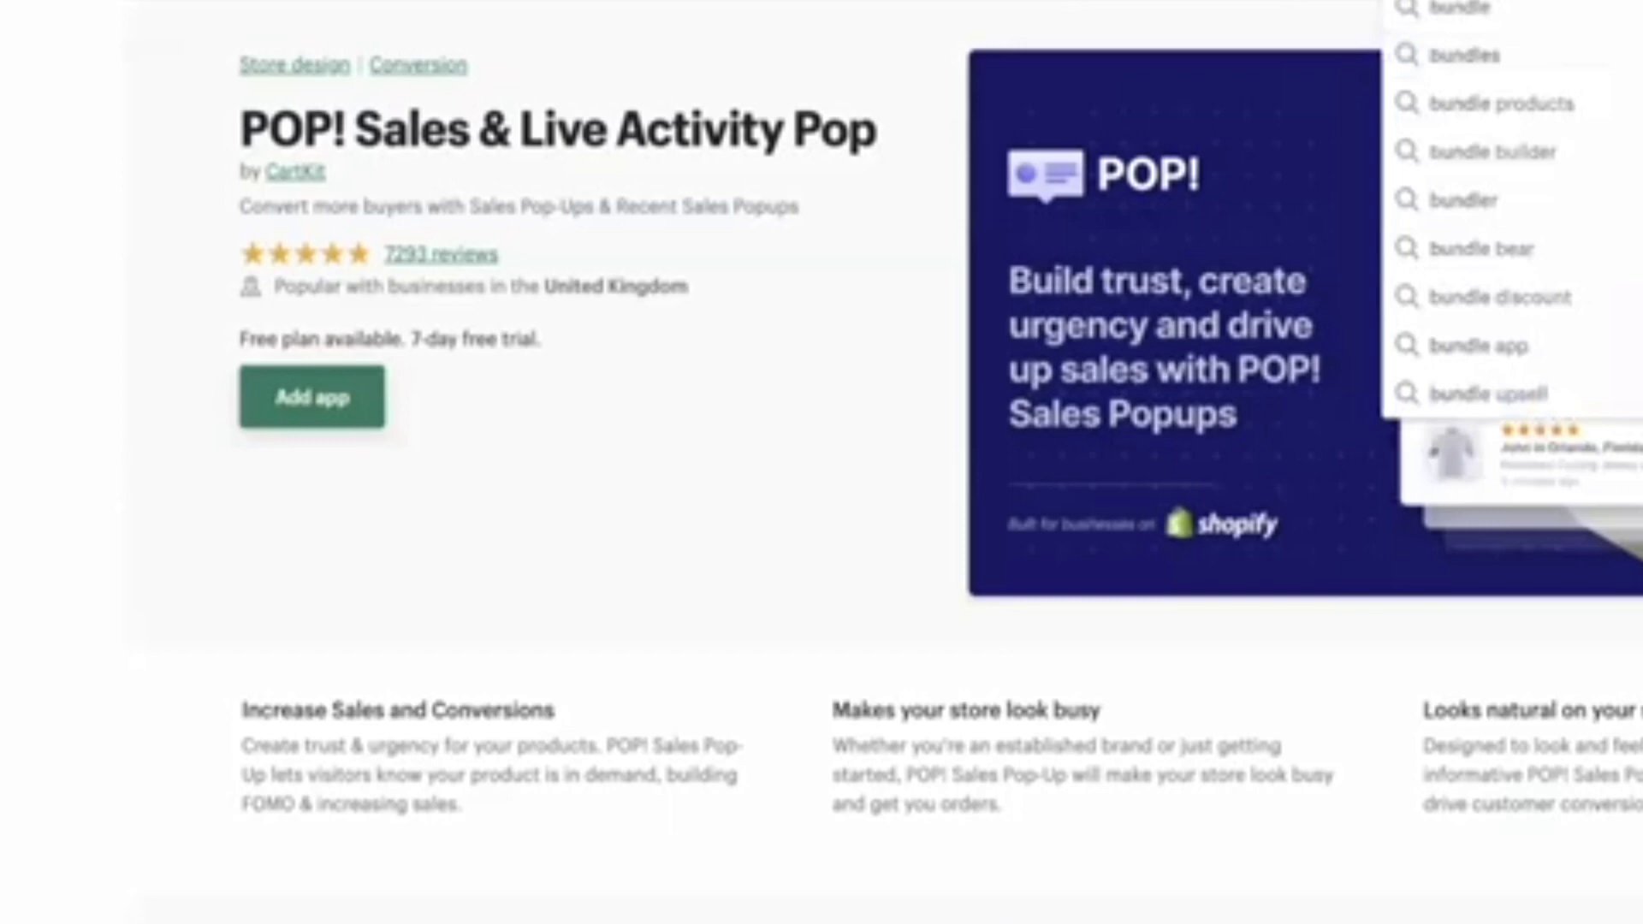
key(Return)
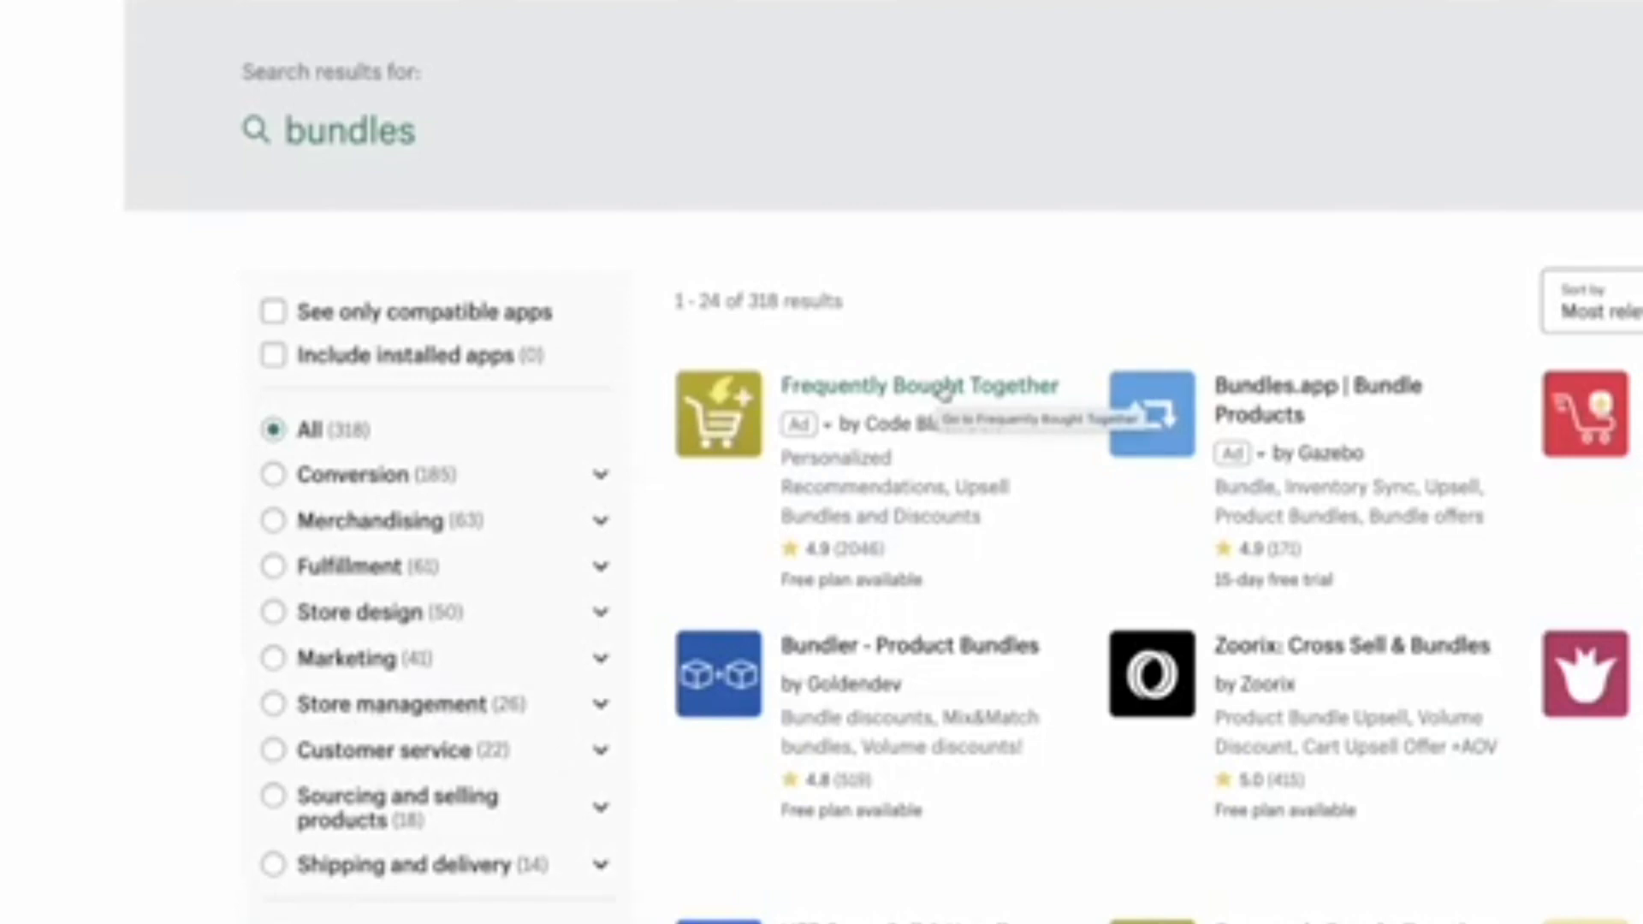
scroll(944, 391, down, 2)
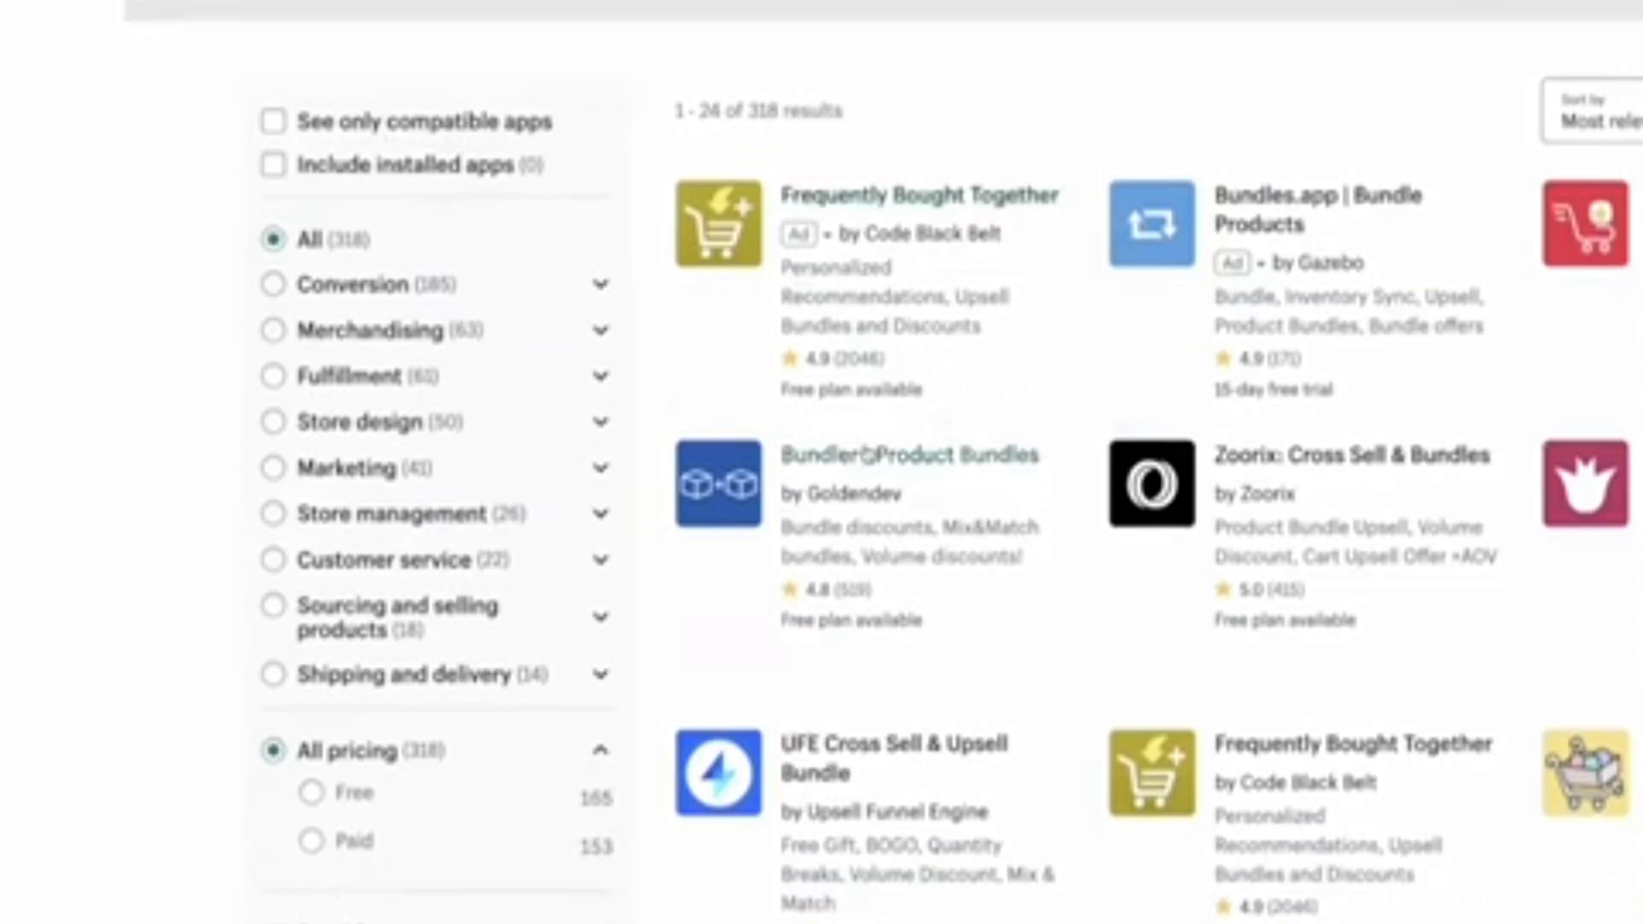
Open the Bundler - Product Bundles listing and examine its description and feature highlights
click(866, 455)
scroll(779, 557, down, 2)
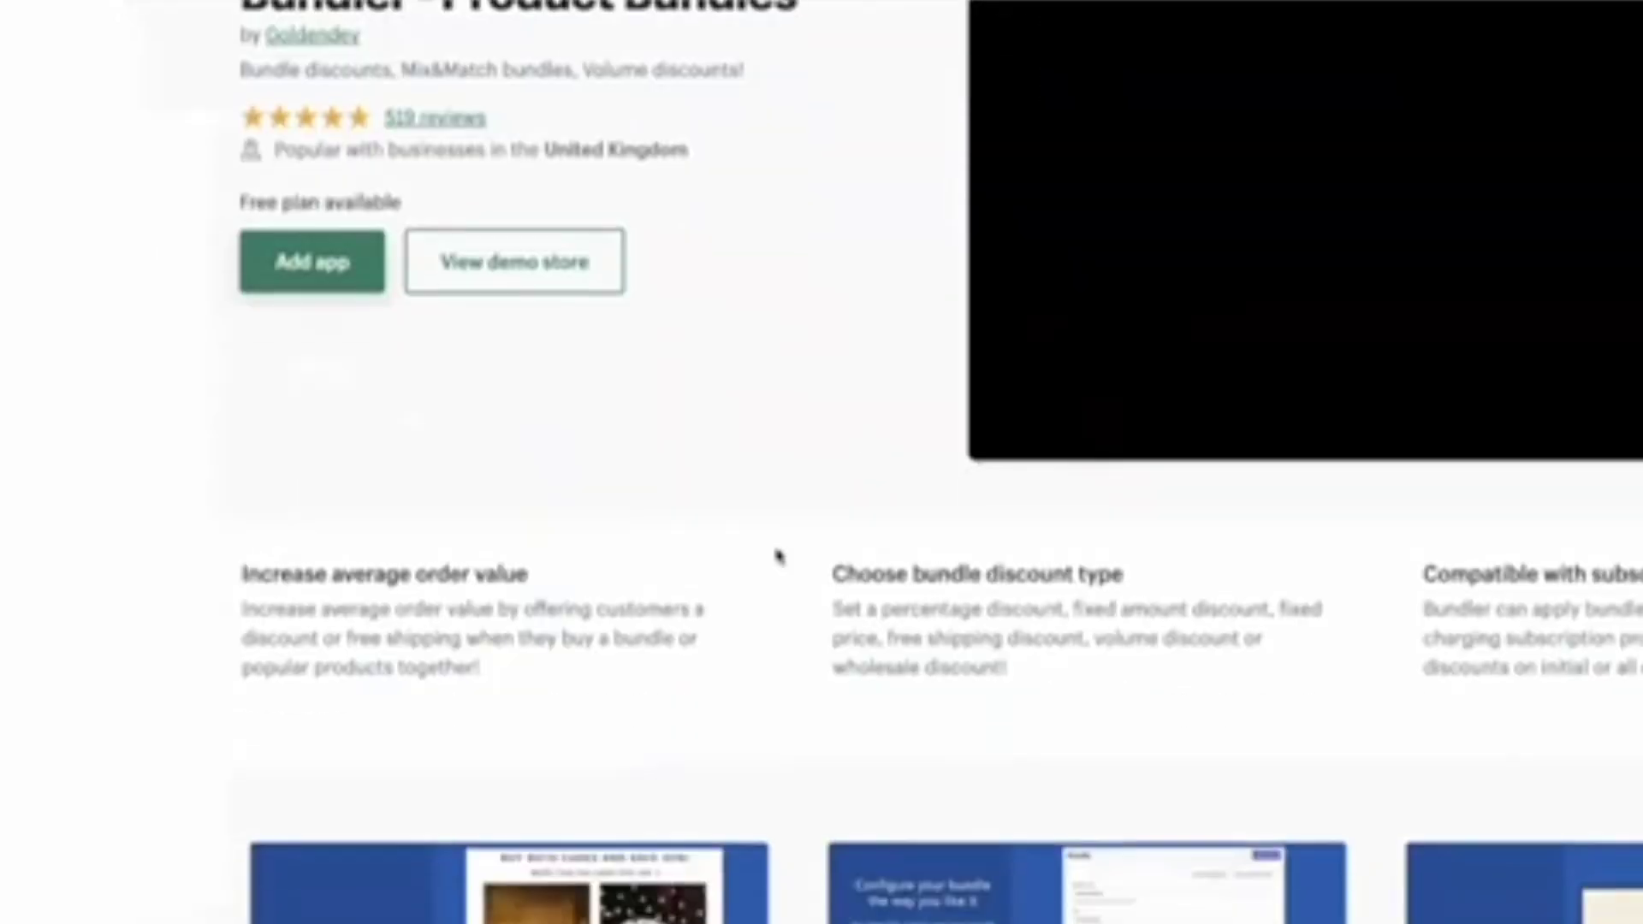
scroll(796, 470, down, 1)
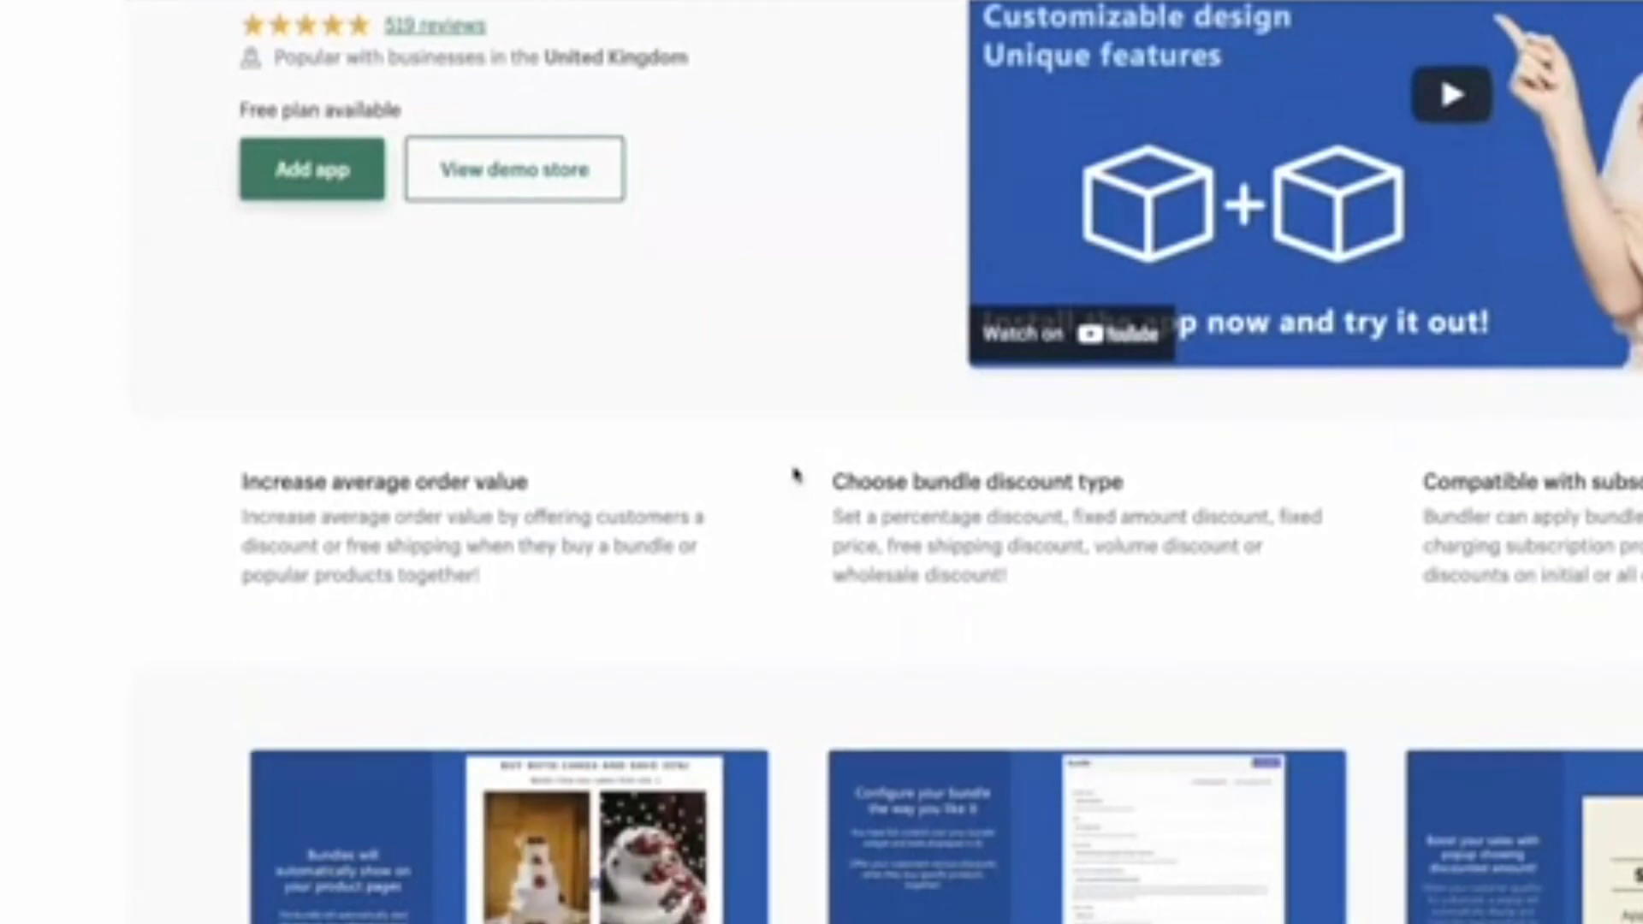
scroll(796, 473, up, 3)
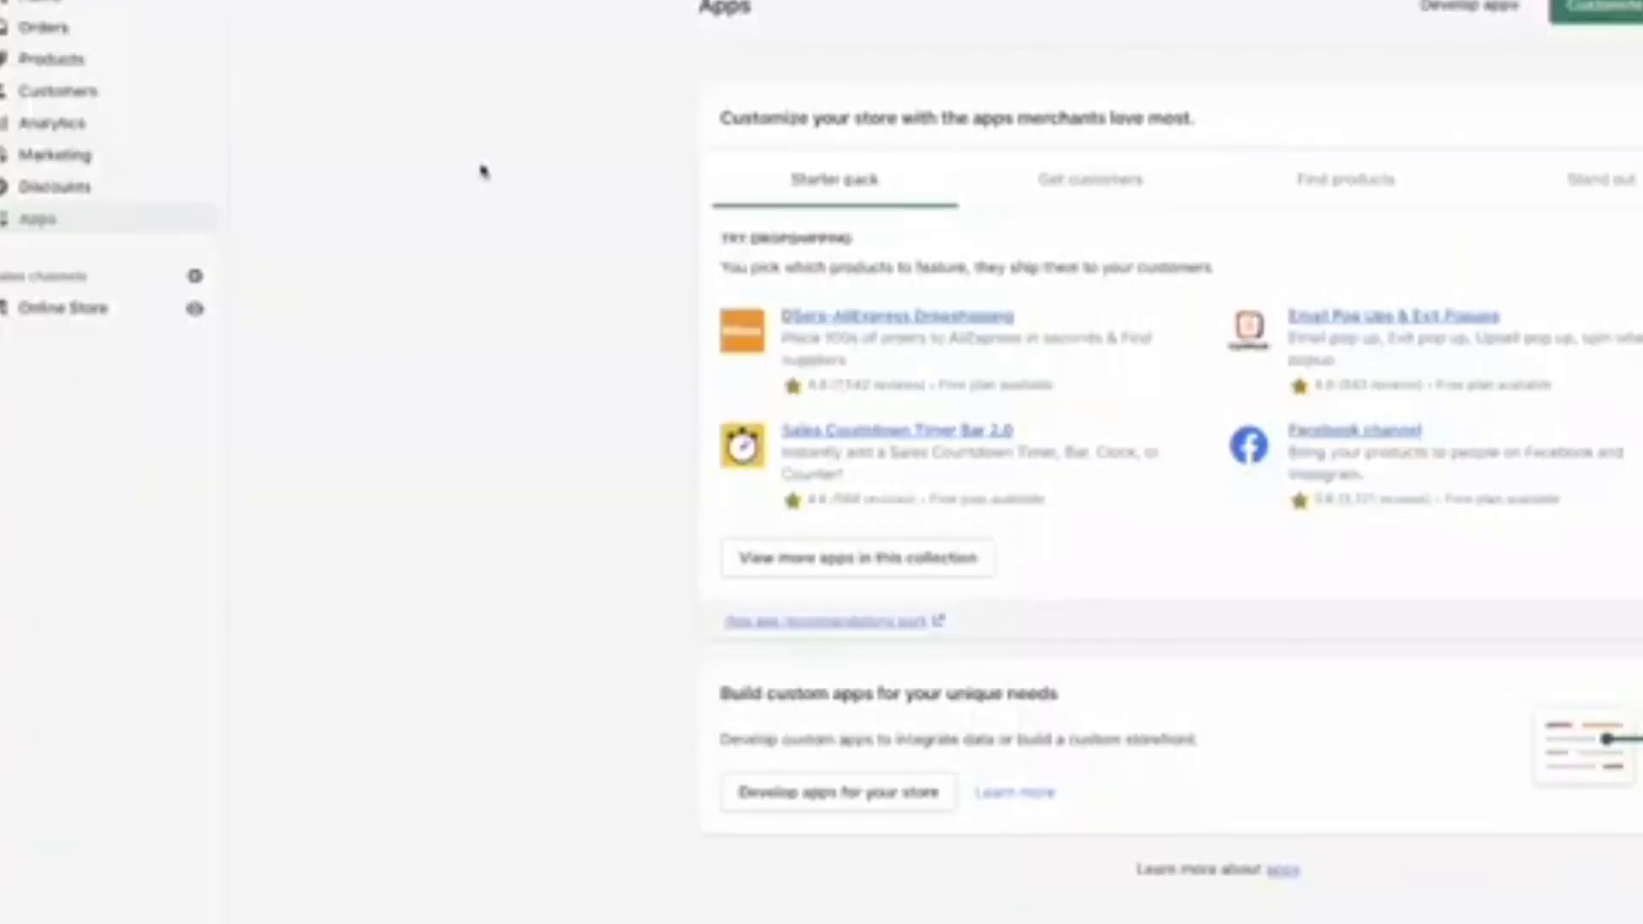
Review the online store's Themes, Blog posts, Pages, Navigation and Preferences sections in the store admin, ending at the homepage title field
click(95, 311)
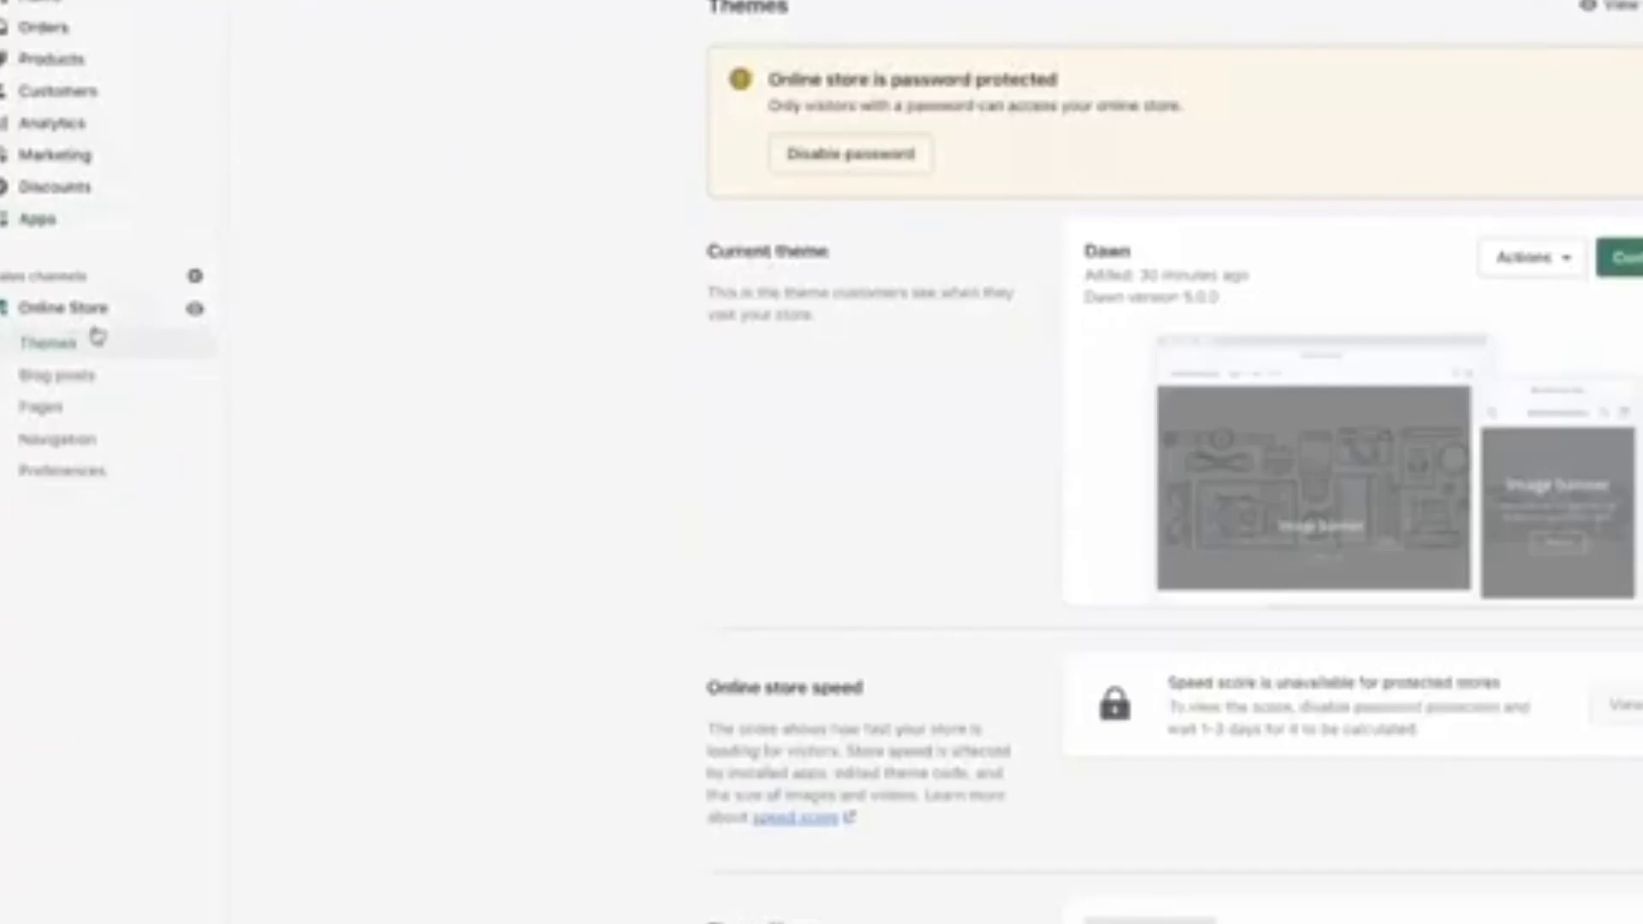
click(128, 379)
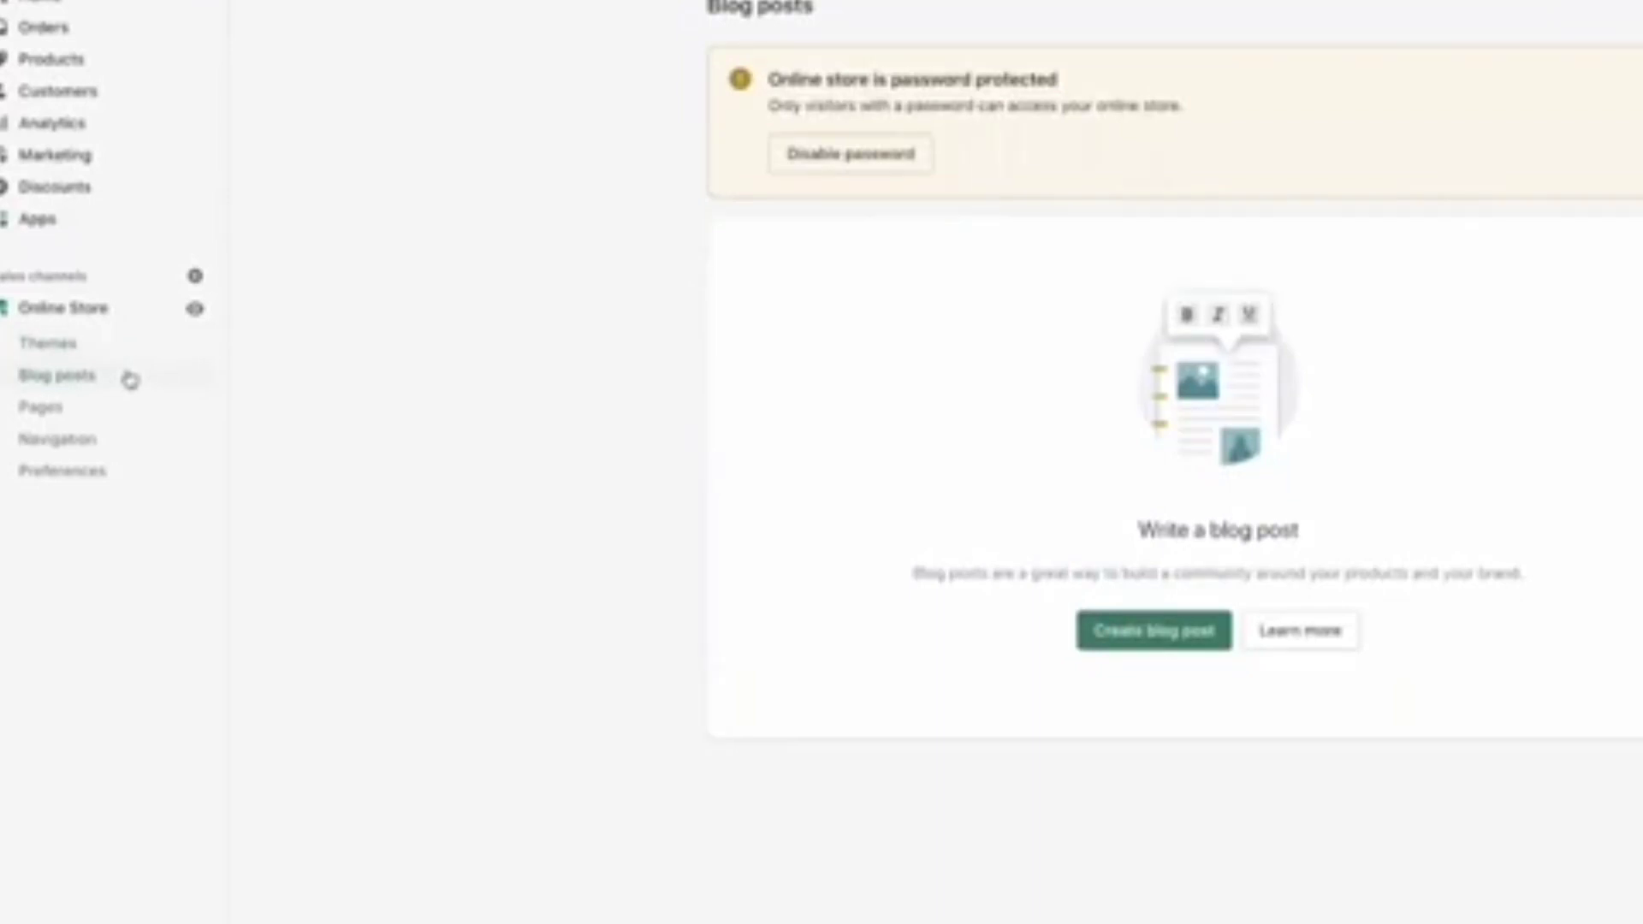
click(98, 408)
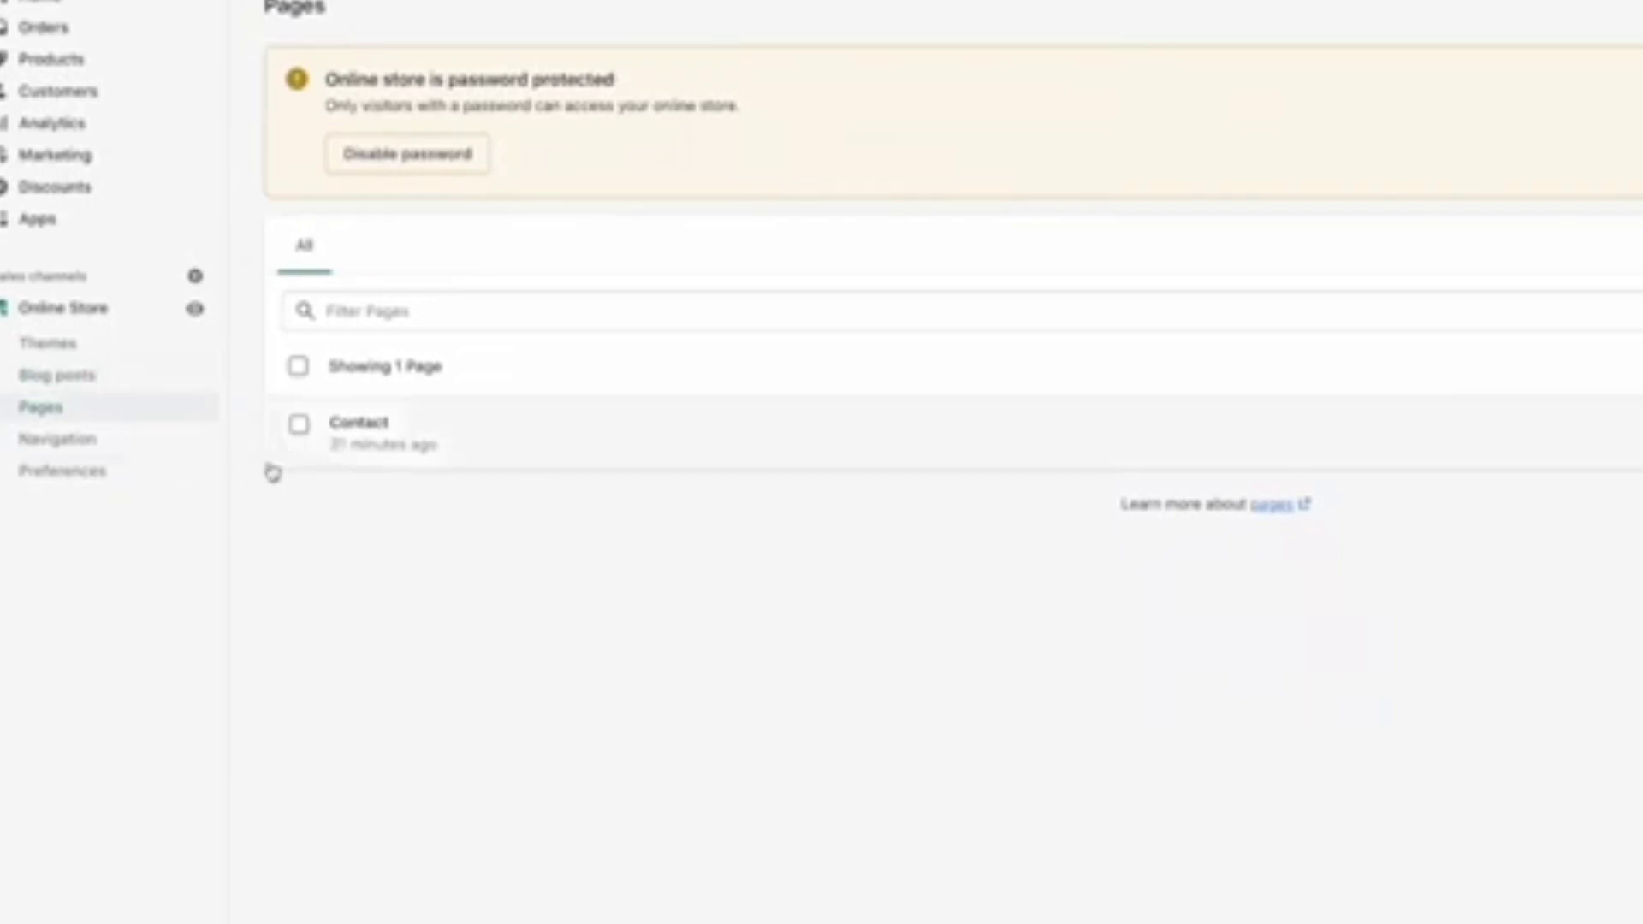
click(84, 442)
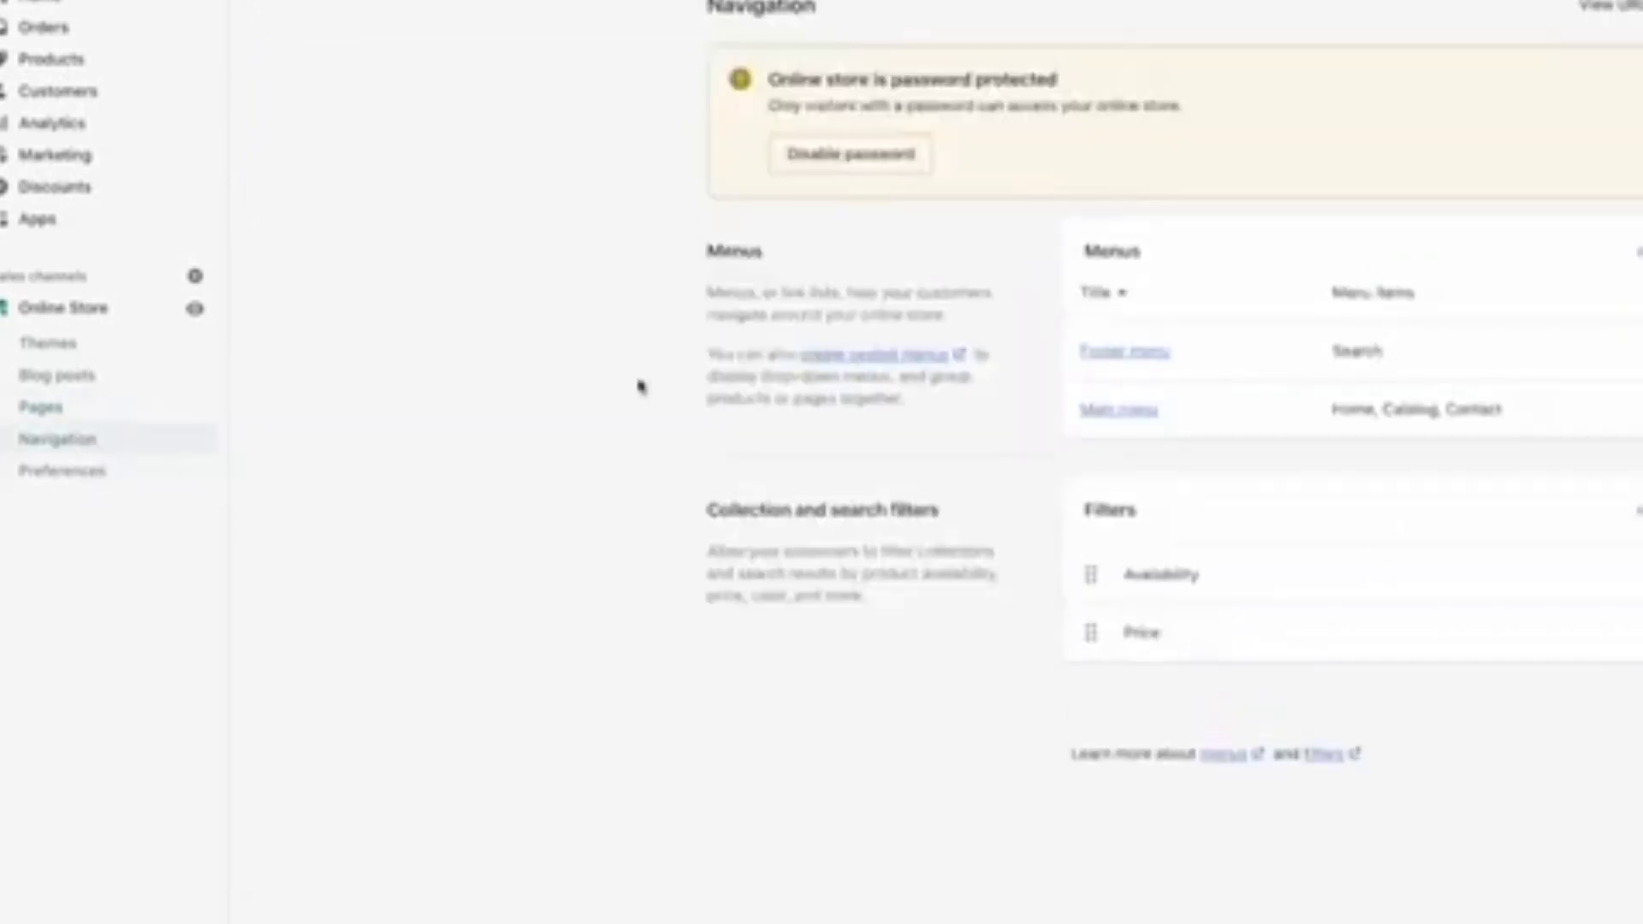
click(25, 475)
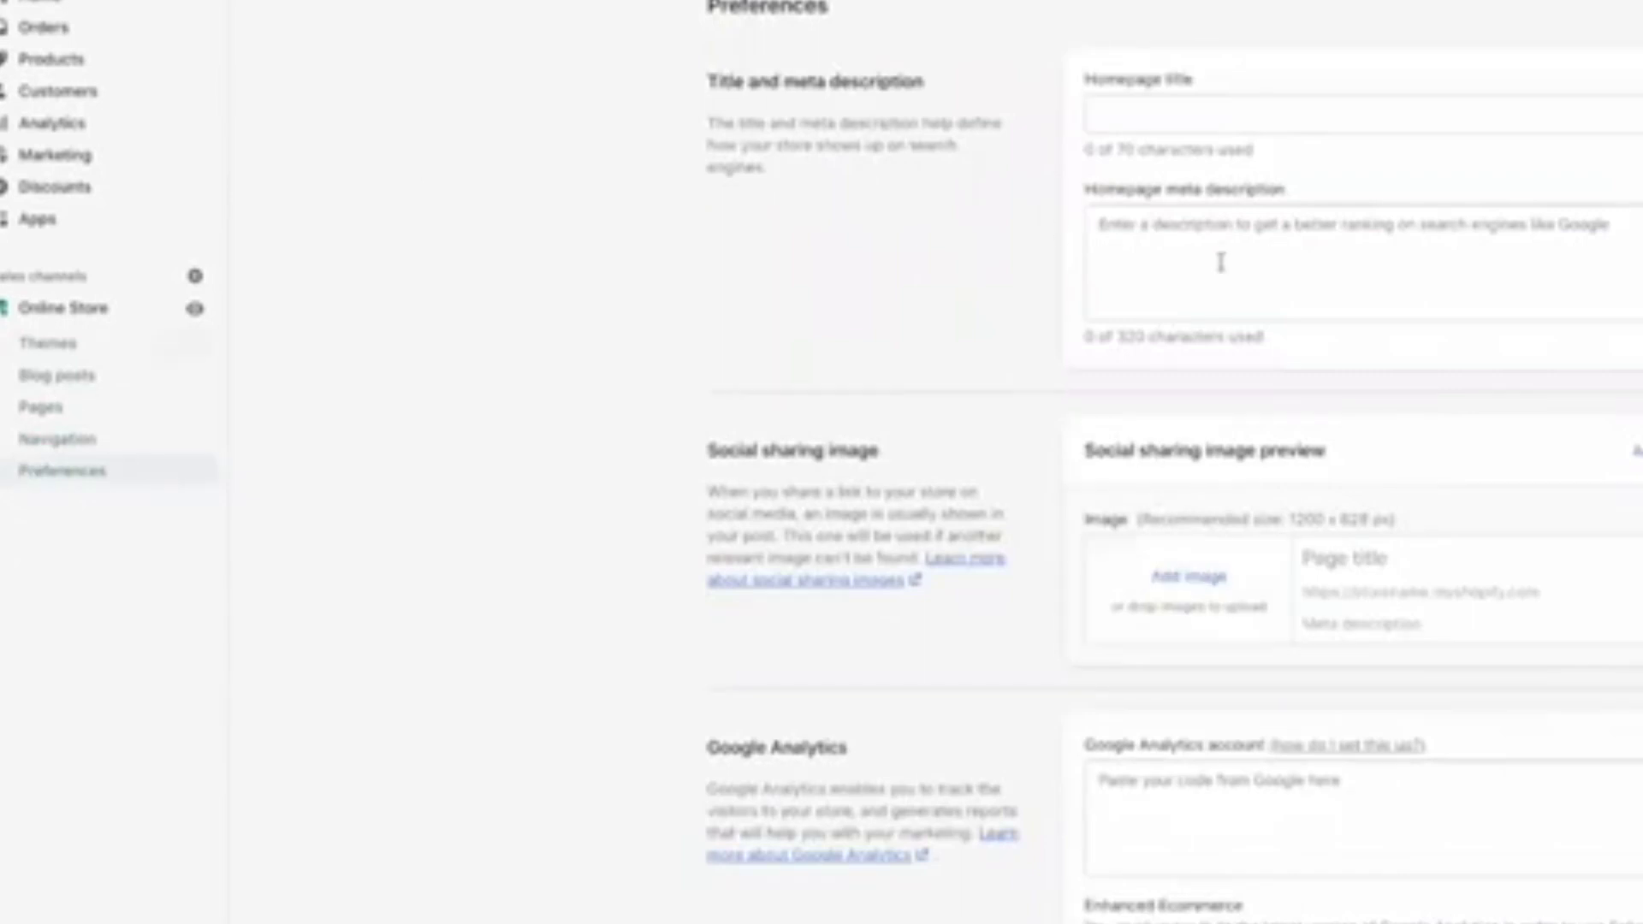
click(1121, 110)
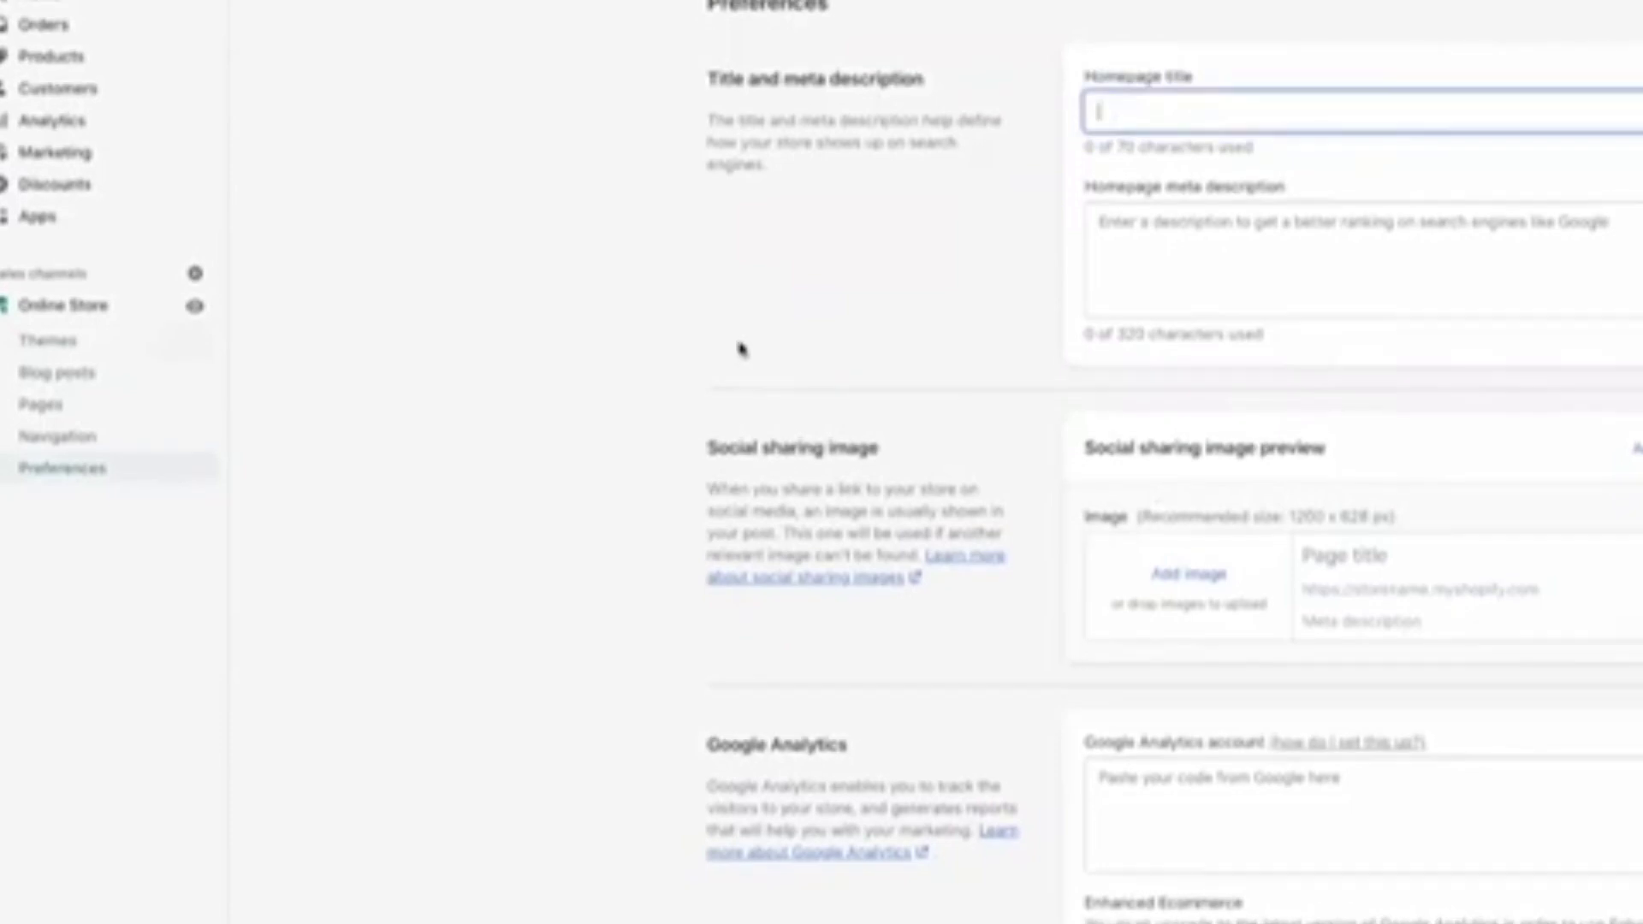
Examine the store's Analytics dashboard, from total sales and conversion rate through sales by social source and top referrers
click(49, 124)
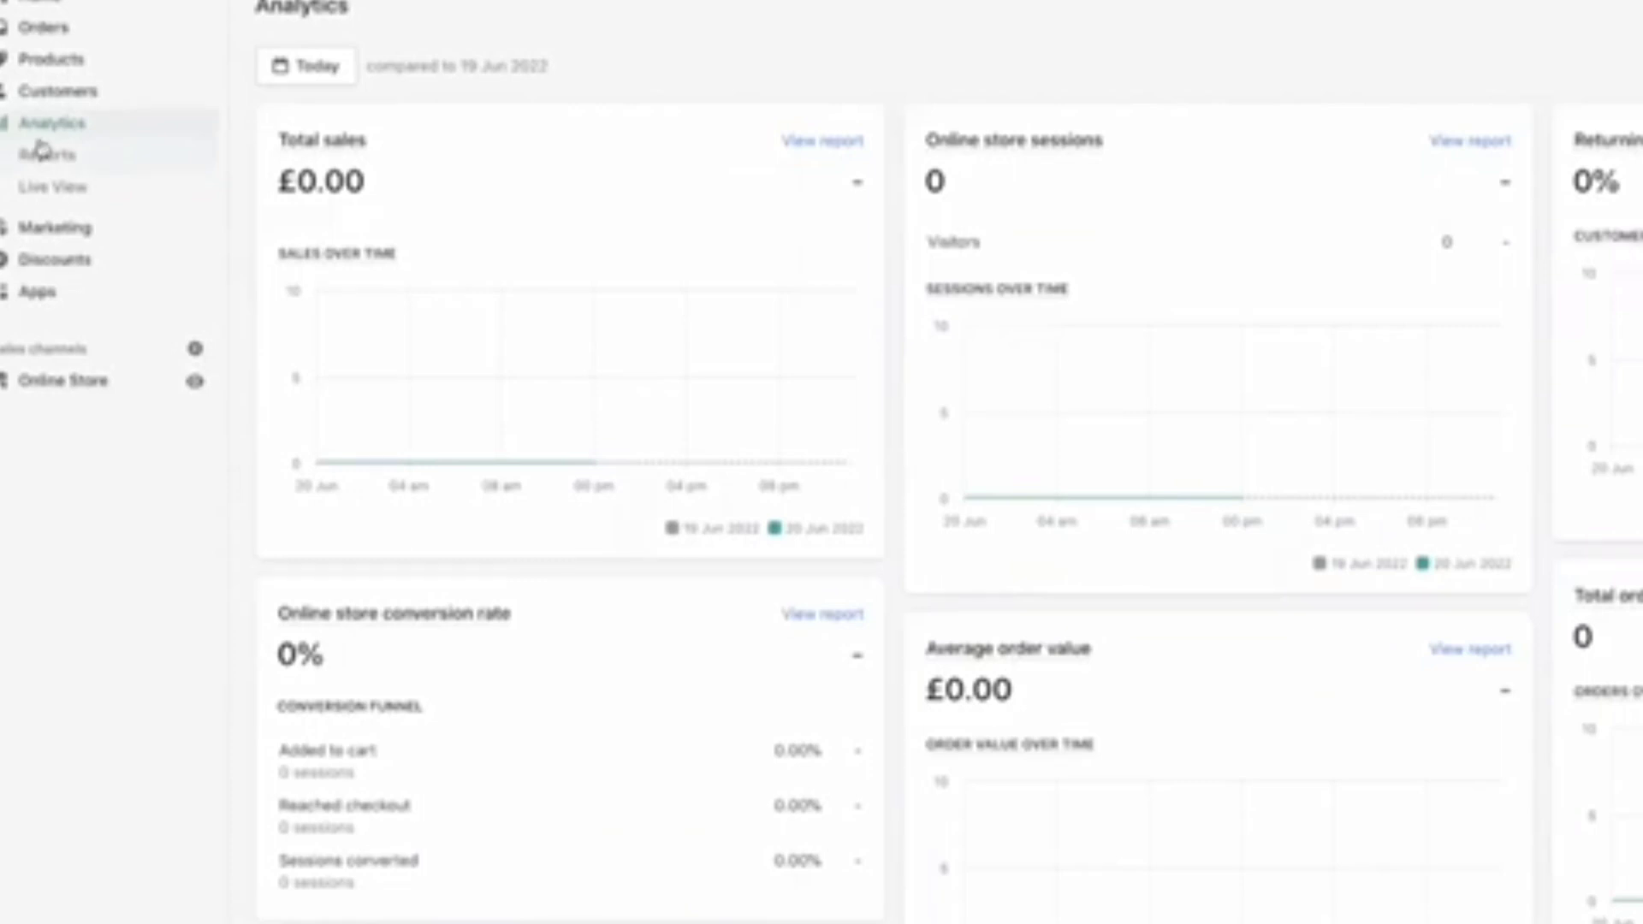
scroll(41, 144, down, 1)
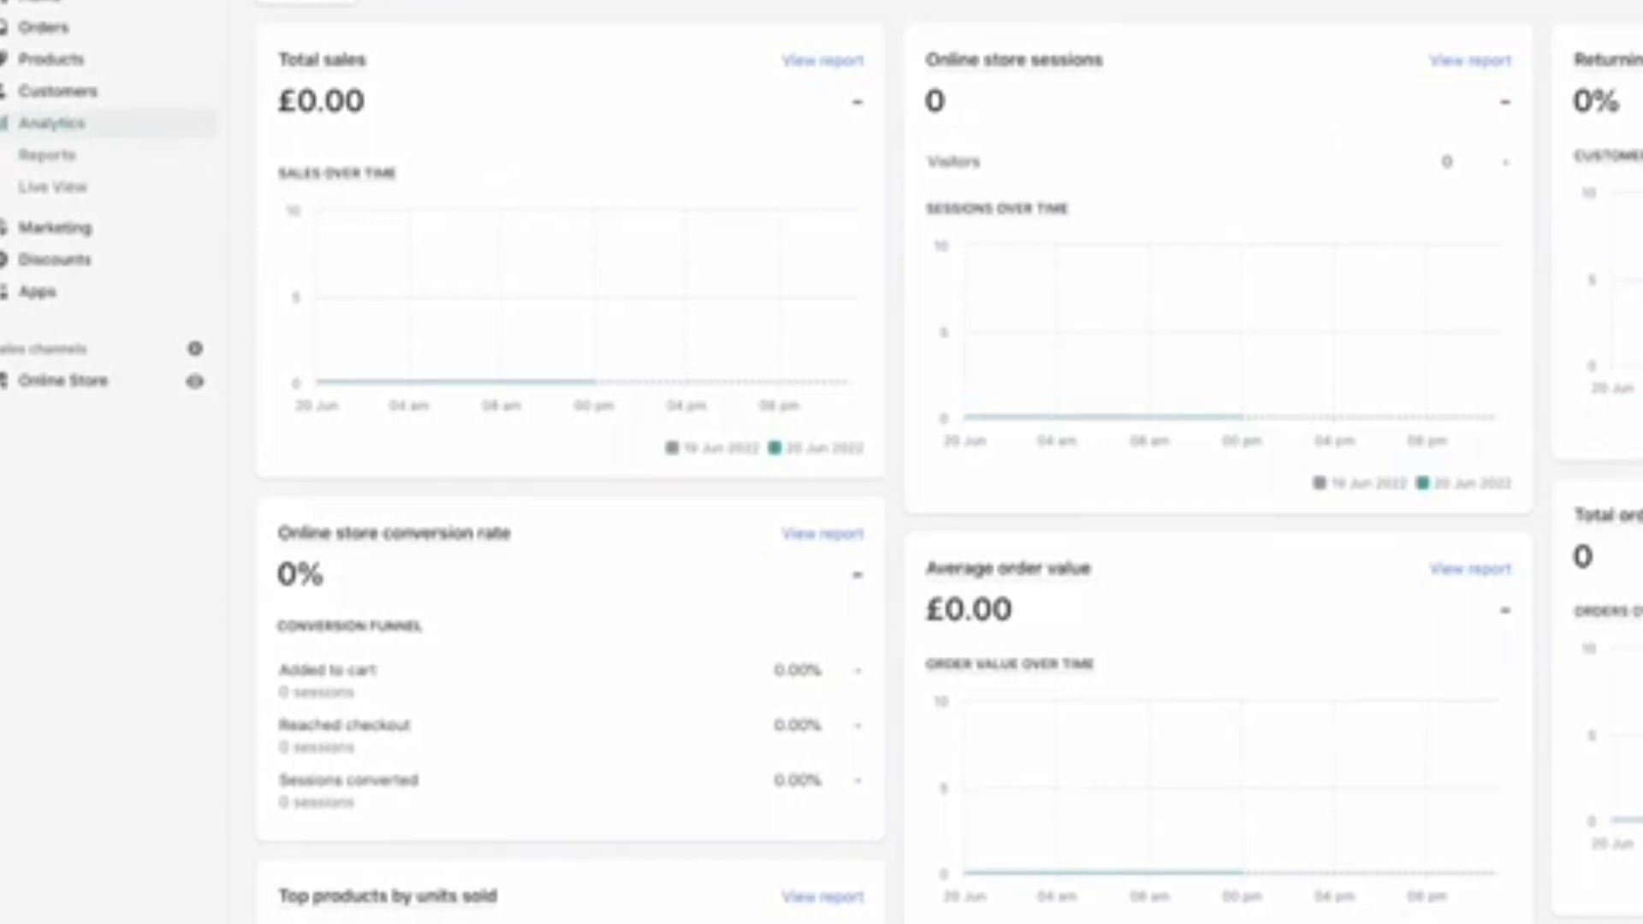
scroll(1382, 364, down, 4)
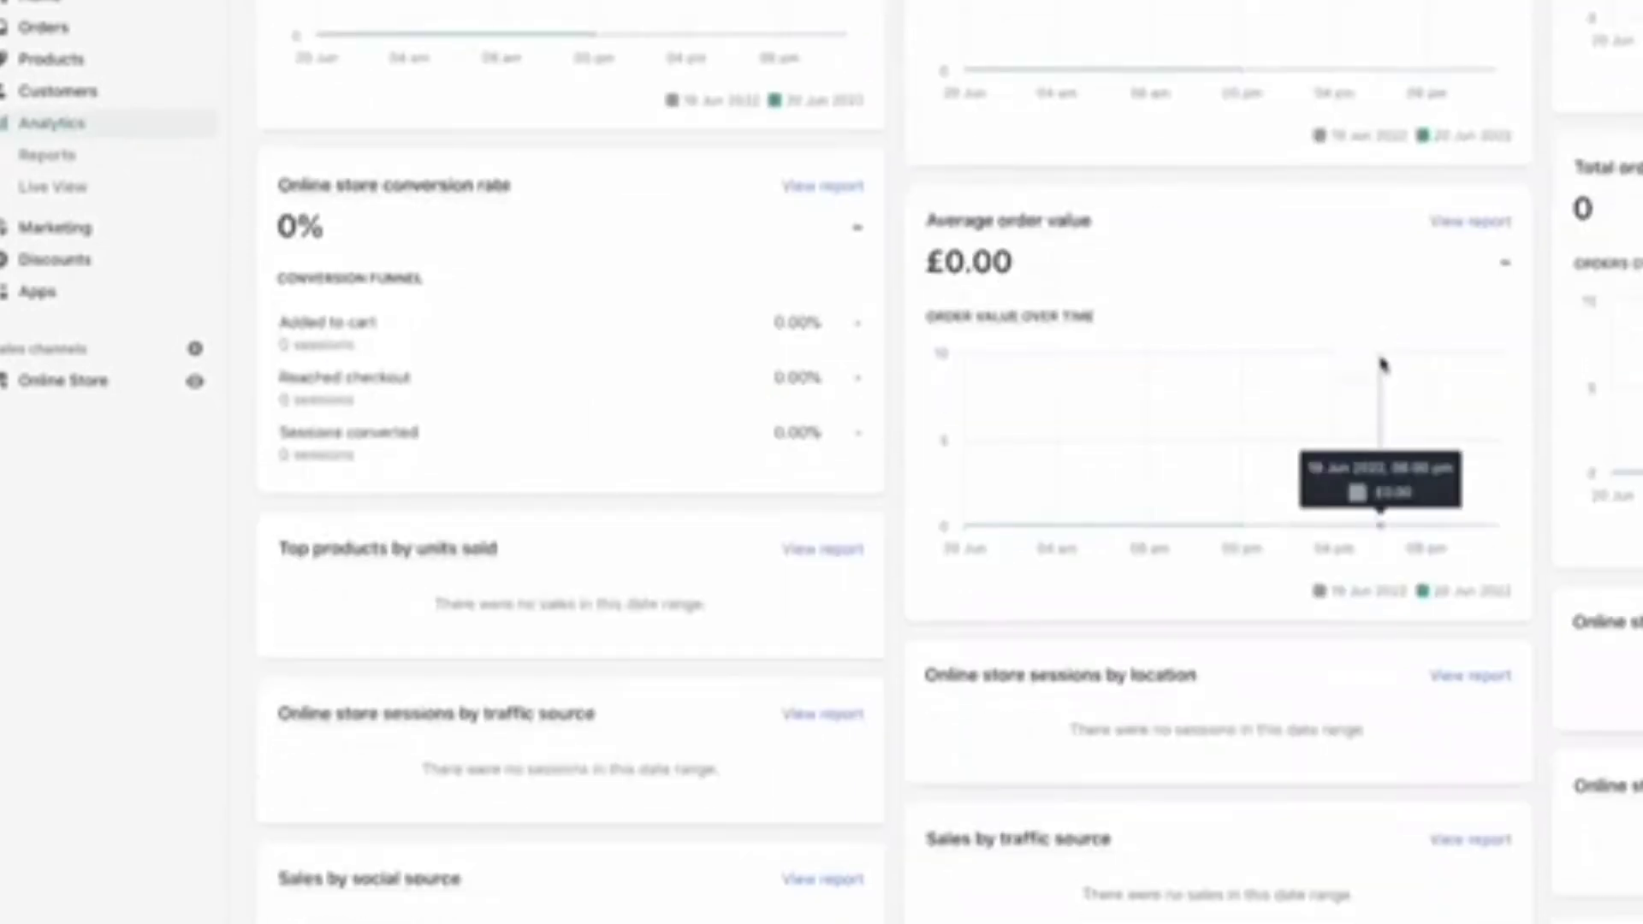
scroll(1382, 363, down, 5)
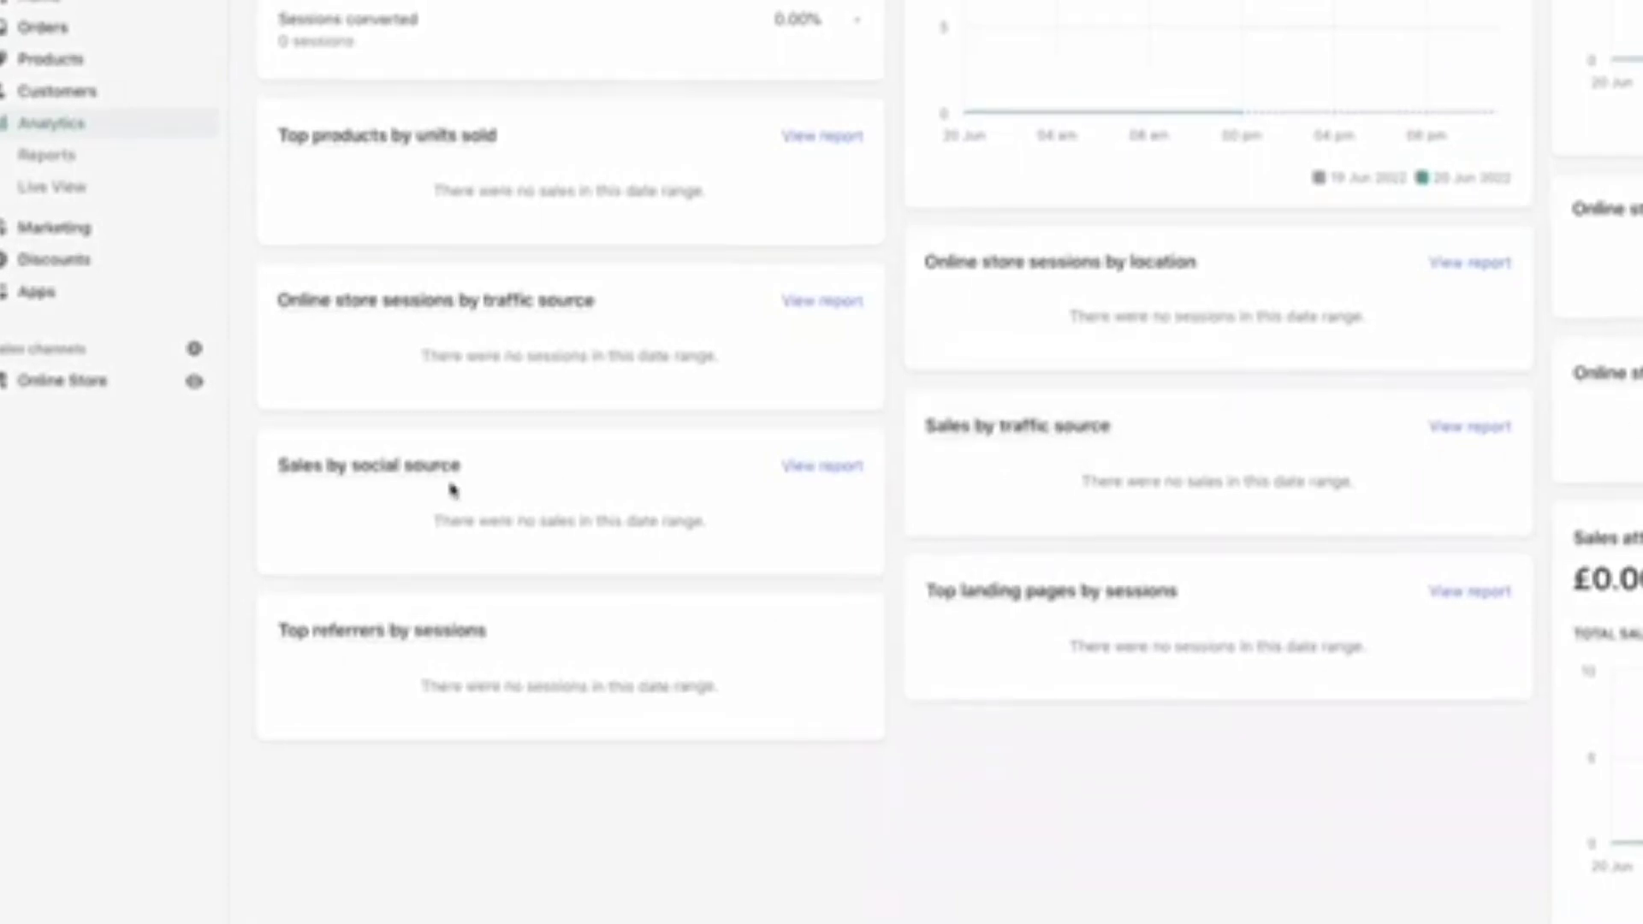
mouse_move(457, 475)
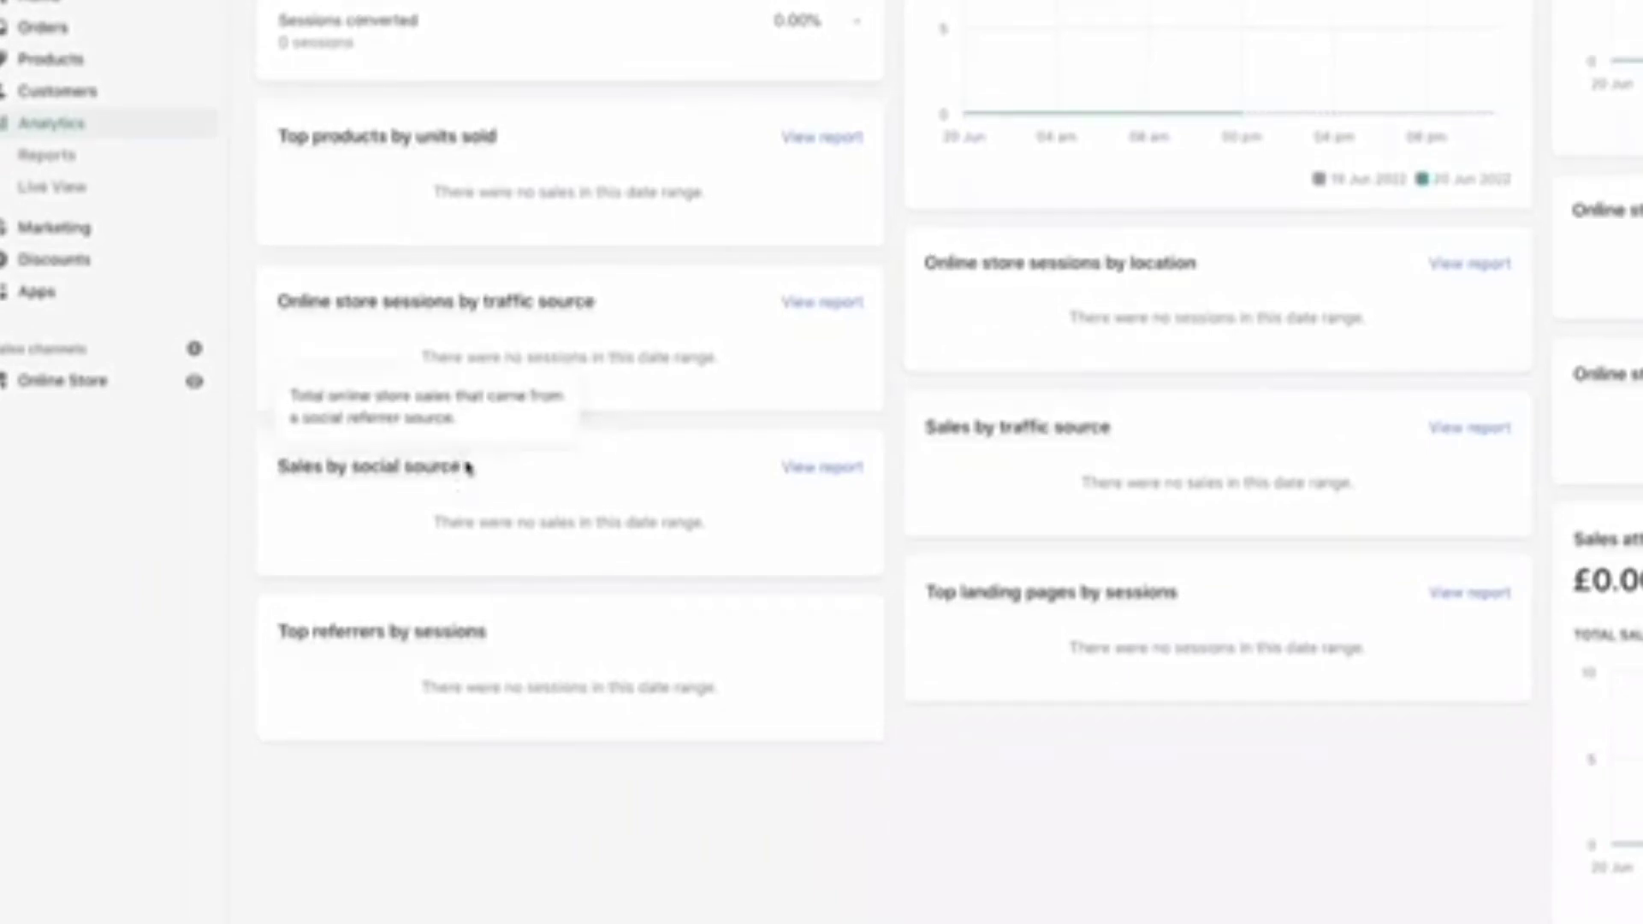
scroll(468, 466, up, 1)
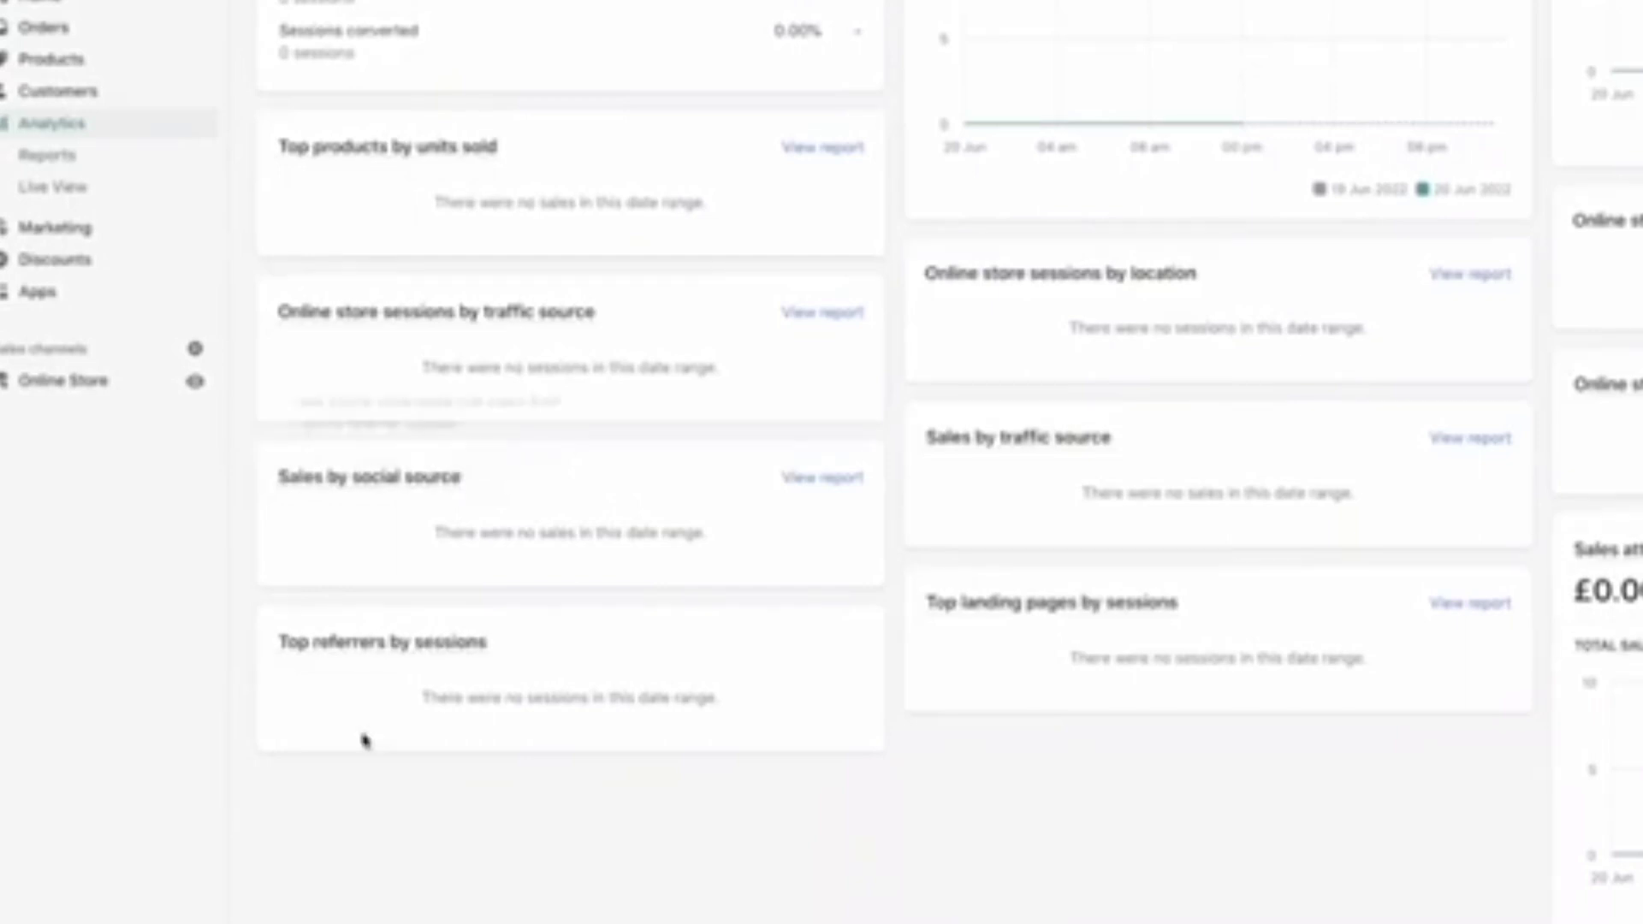
scroll(418, 673, up, 5)
scroll(417, 674, up, 5)
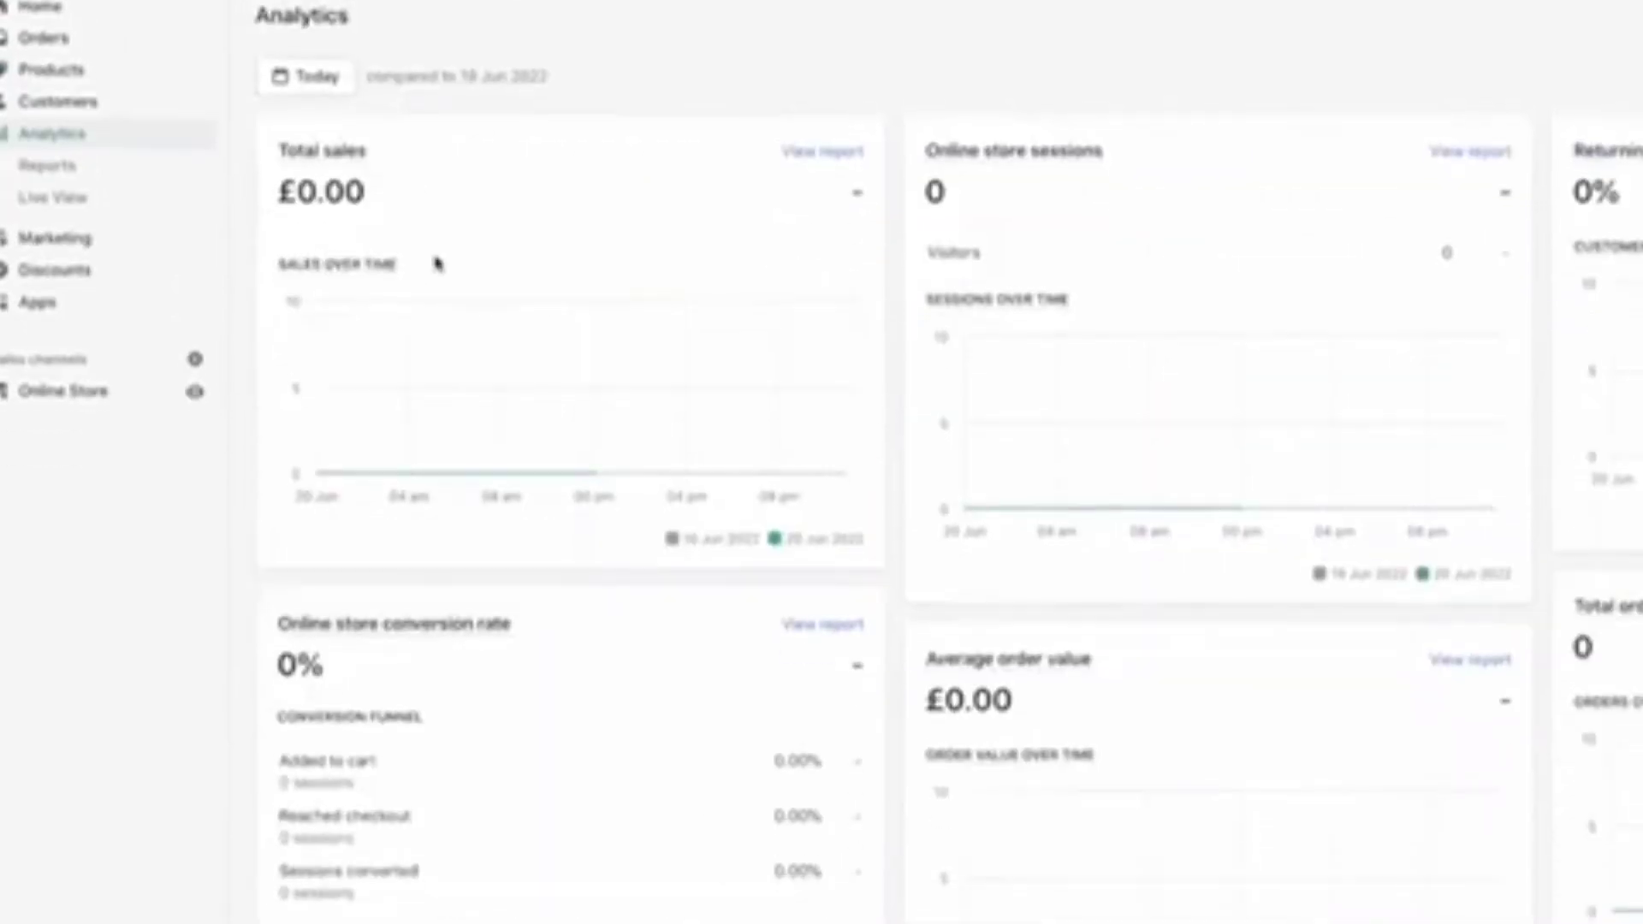
Set the Analytics dashboard's date range to Last month
click(312, 75)
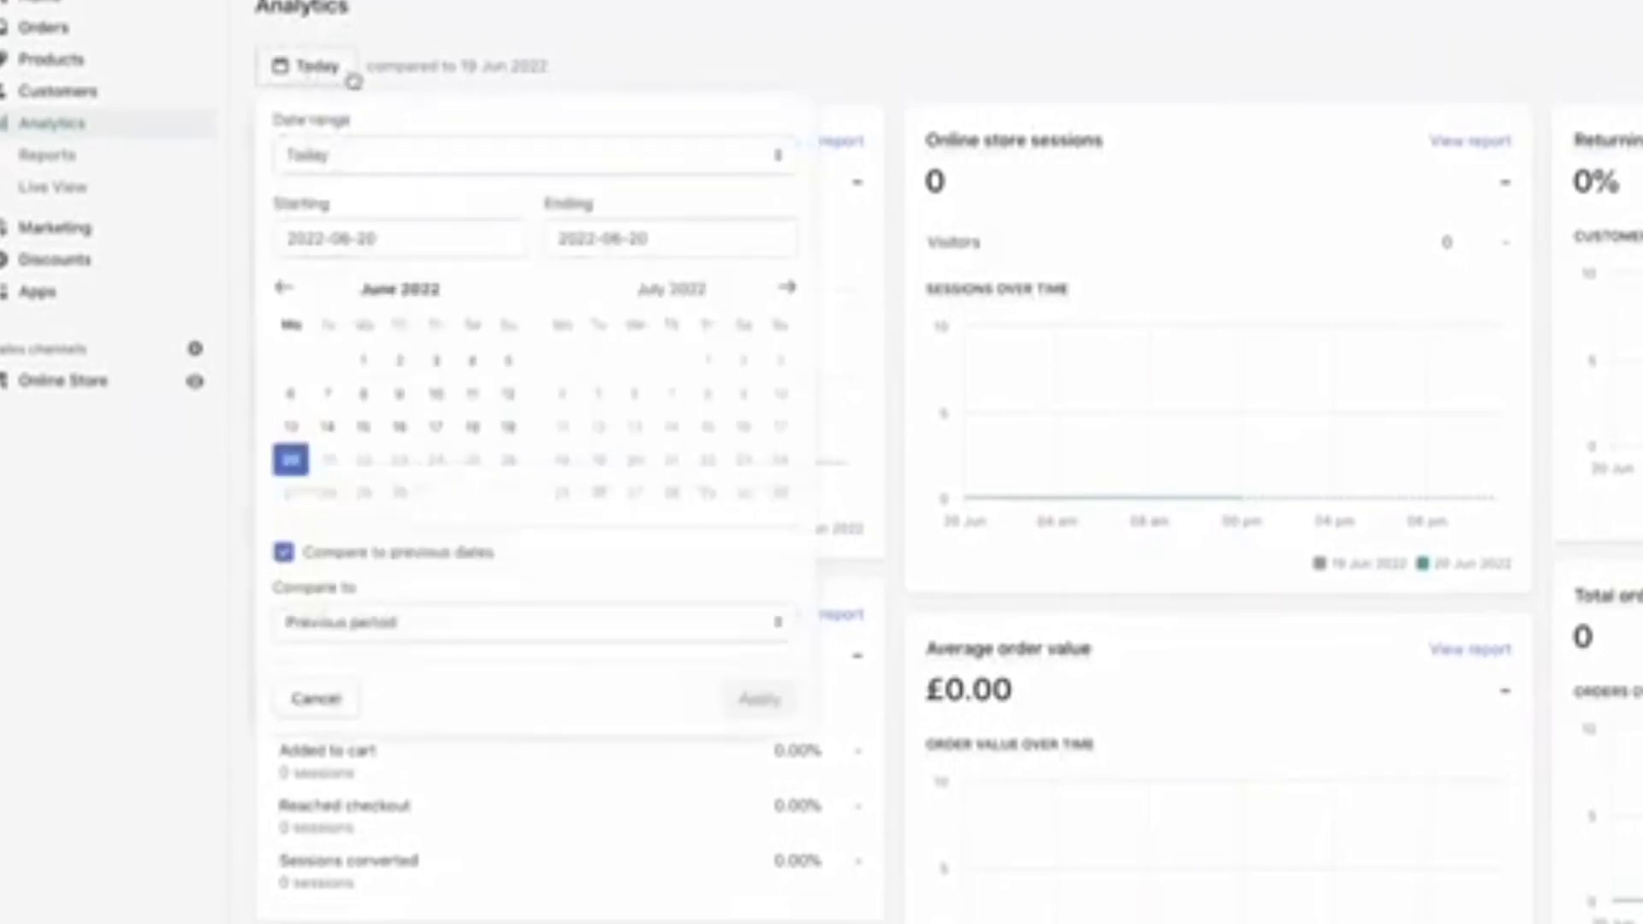
click(443, 144)
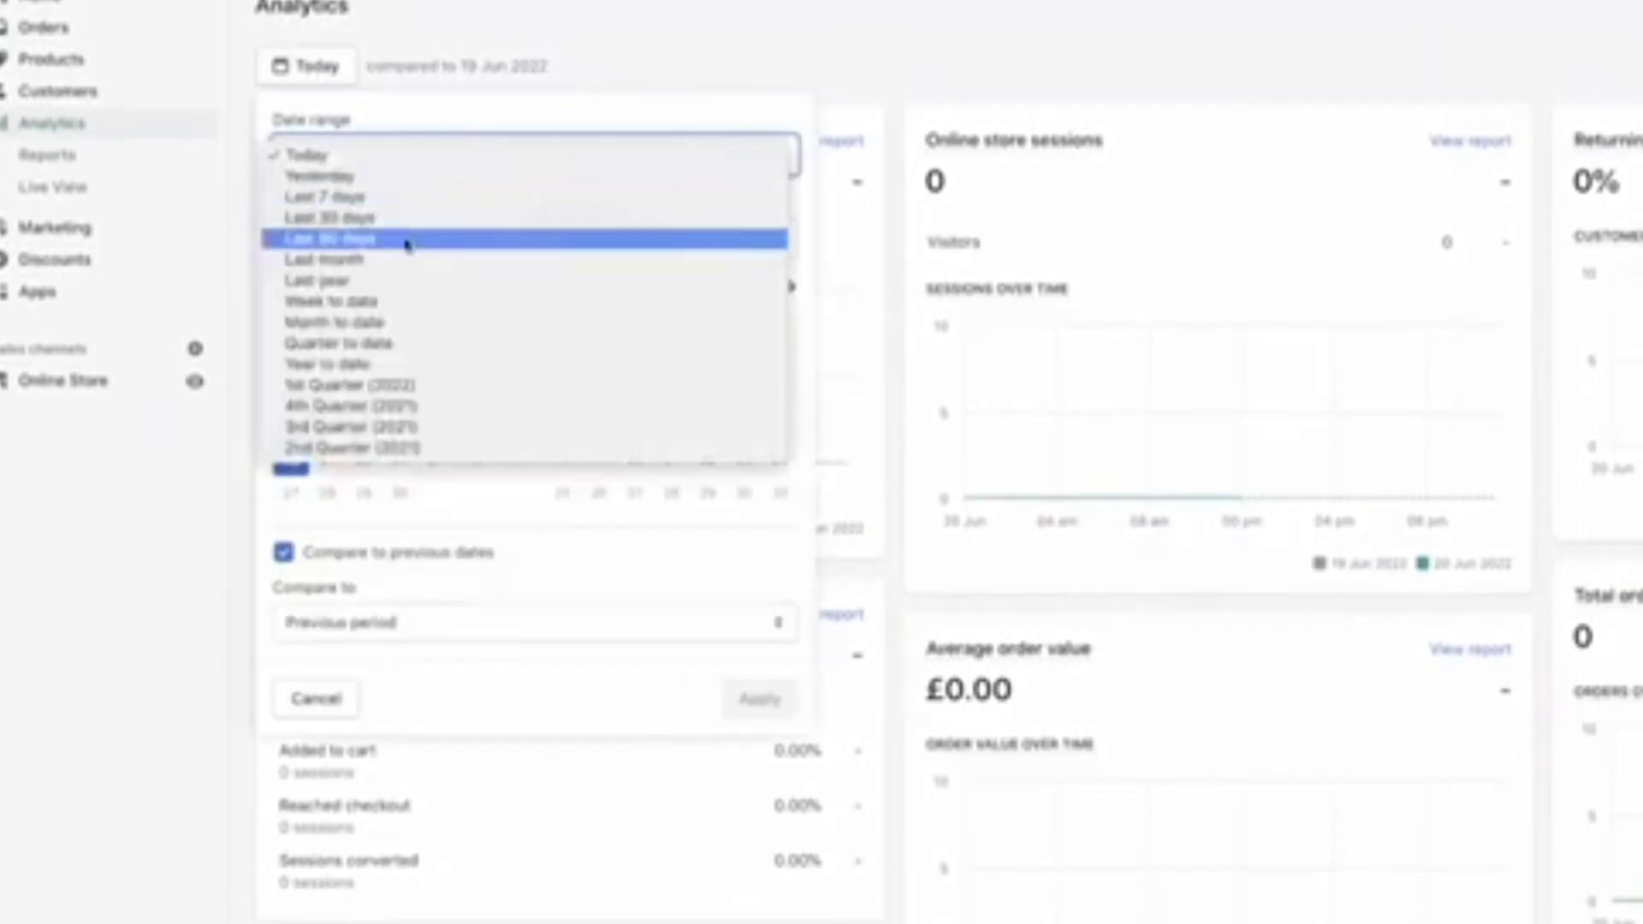
click(378, 265)
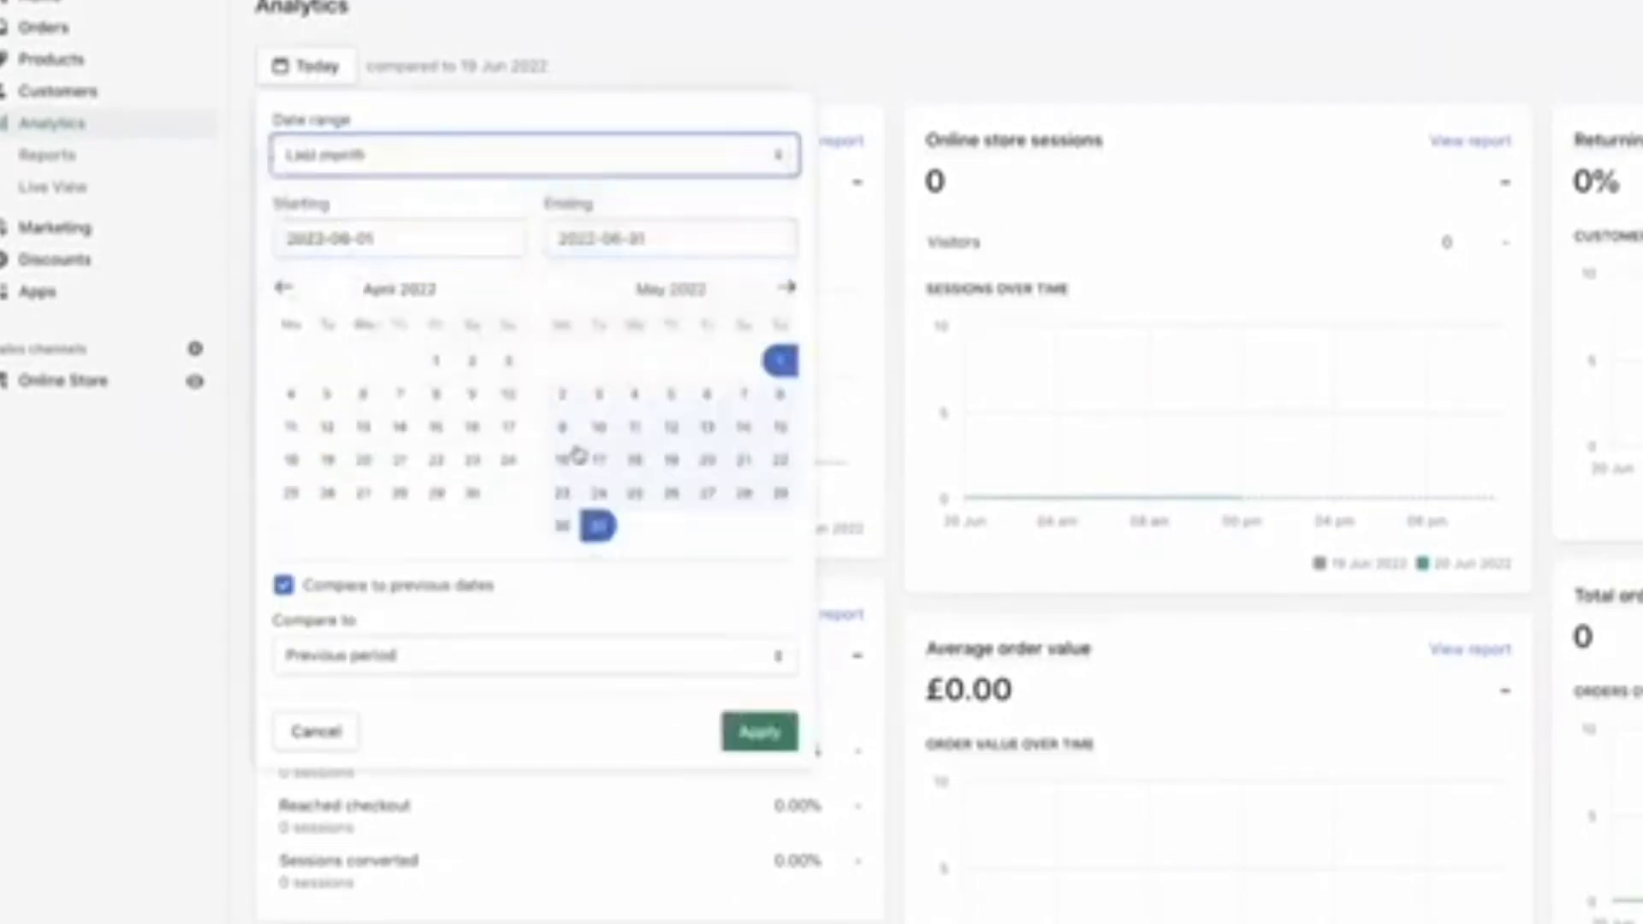
click(754, 736)
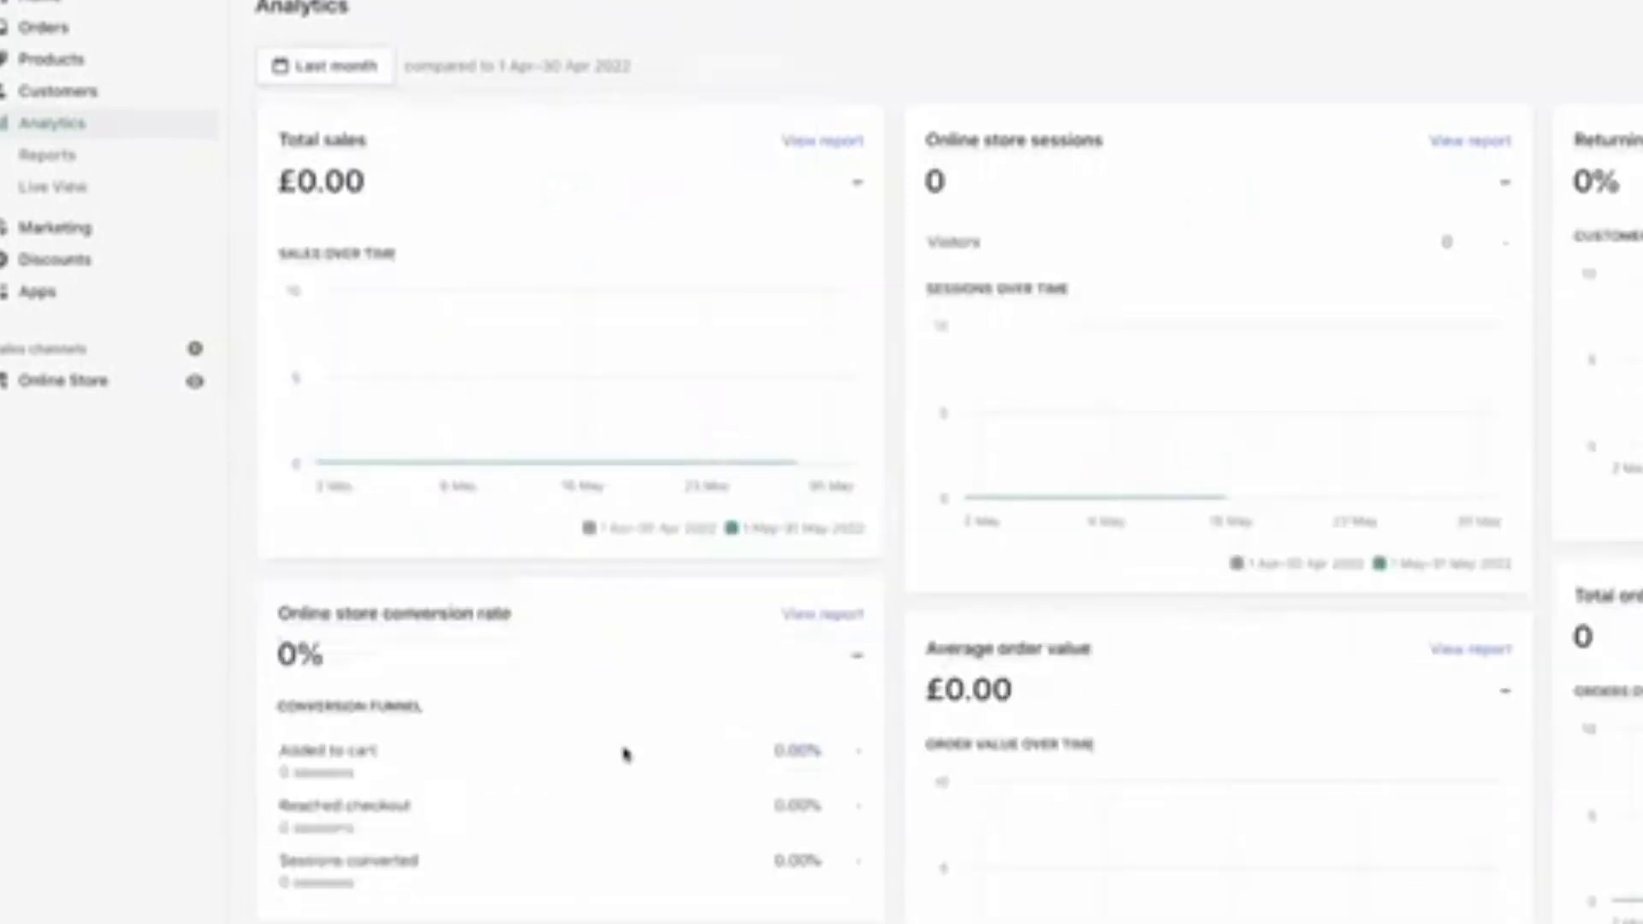
View the store's Live View globe and rotate it from the Atlantic to Europe and Africa
click(64, 186)
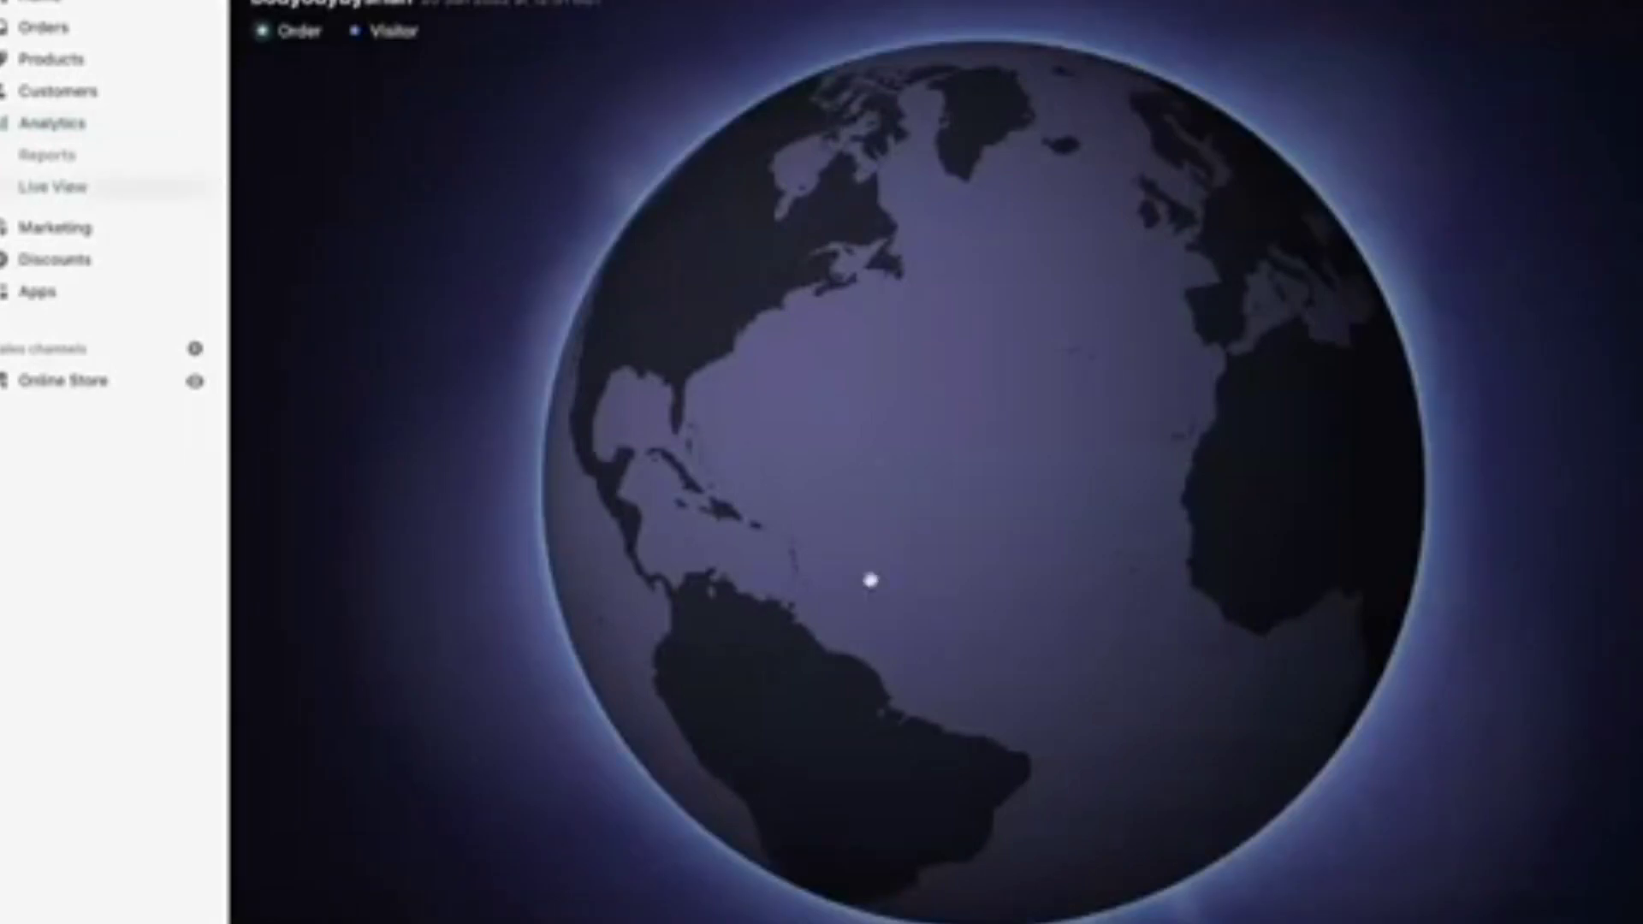
drag(968, 622, 781, 360)
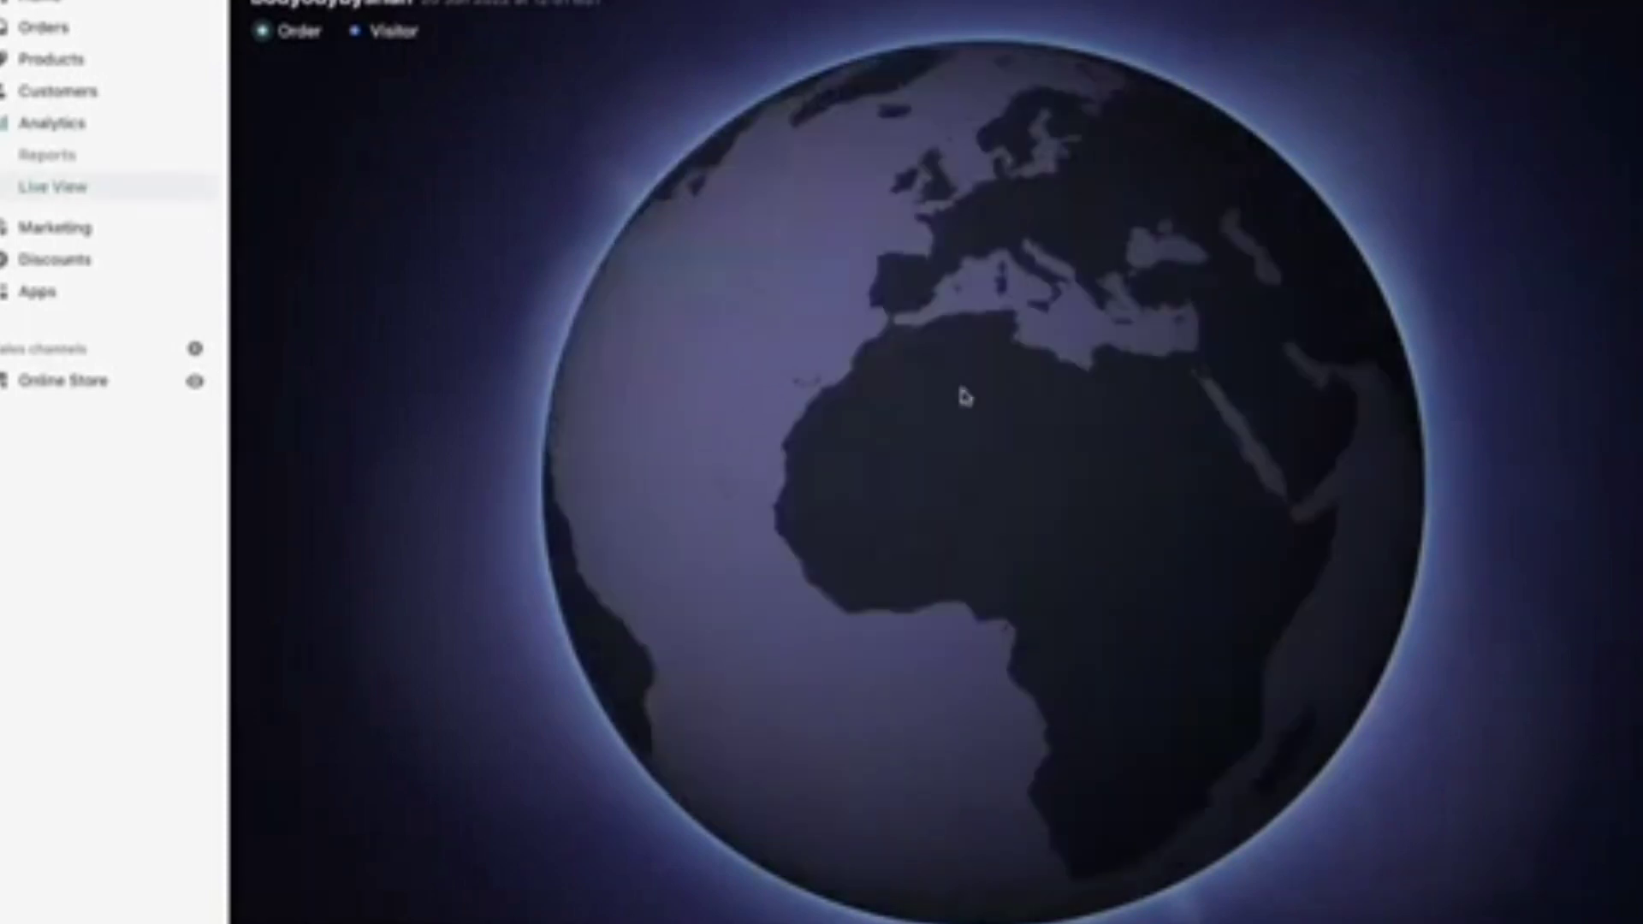
drag(961, 392, 950, 413)
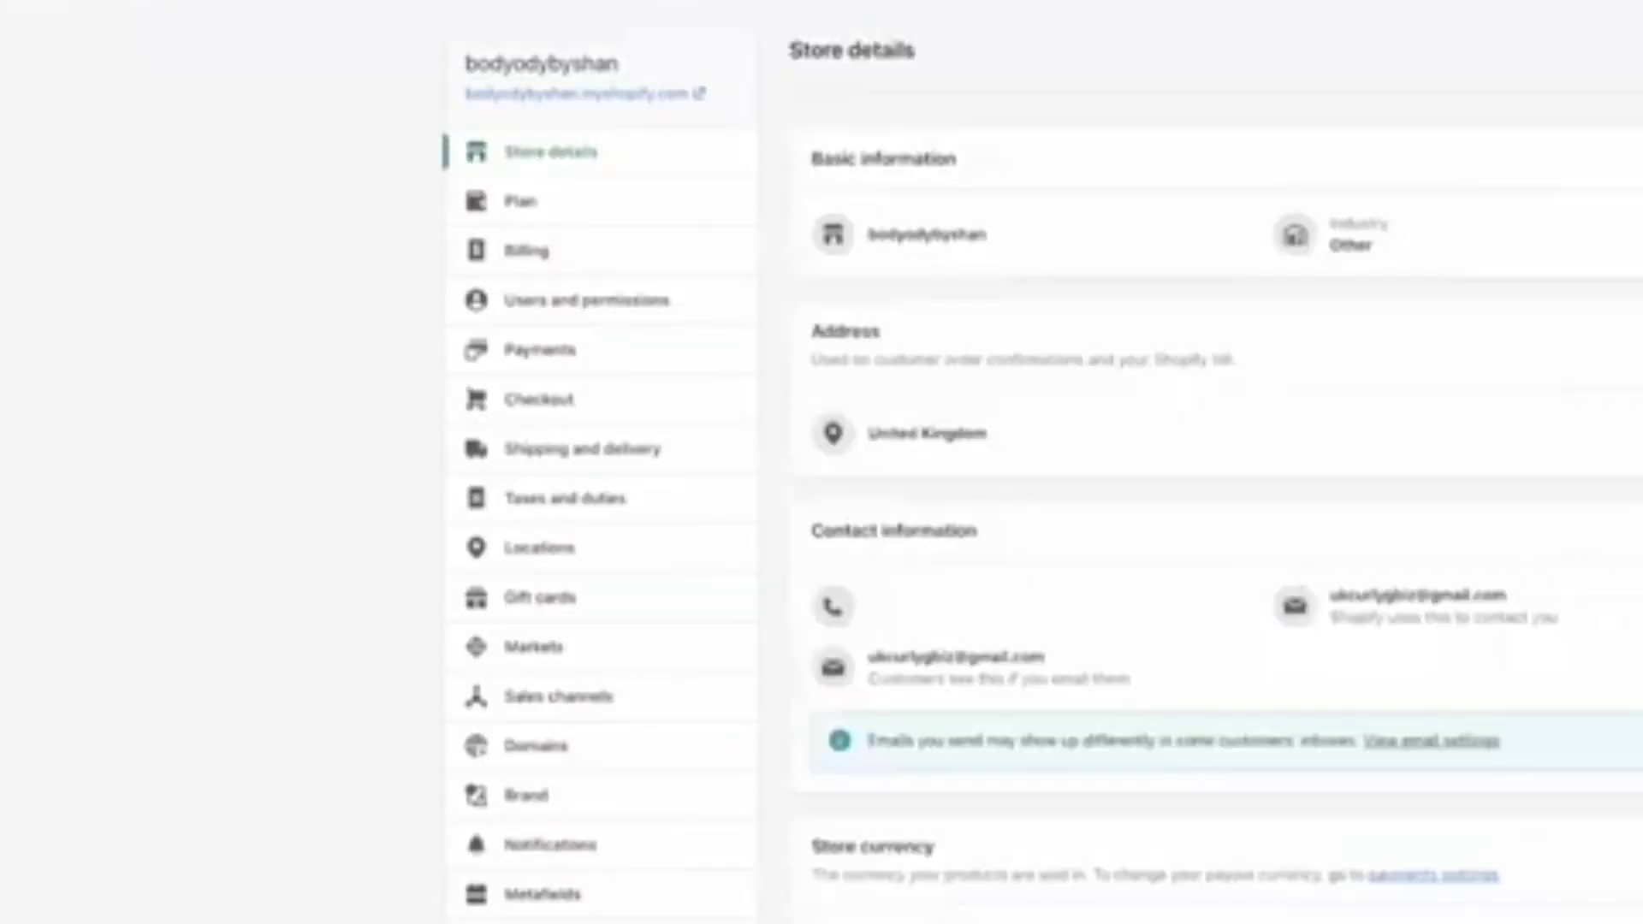
Open the store's Payments settings and examine Shopify Payments and the supported payment methods, including PayPal and Amazon Pay
click(594, 375)
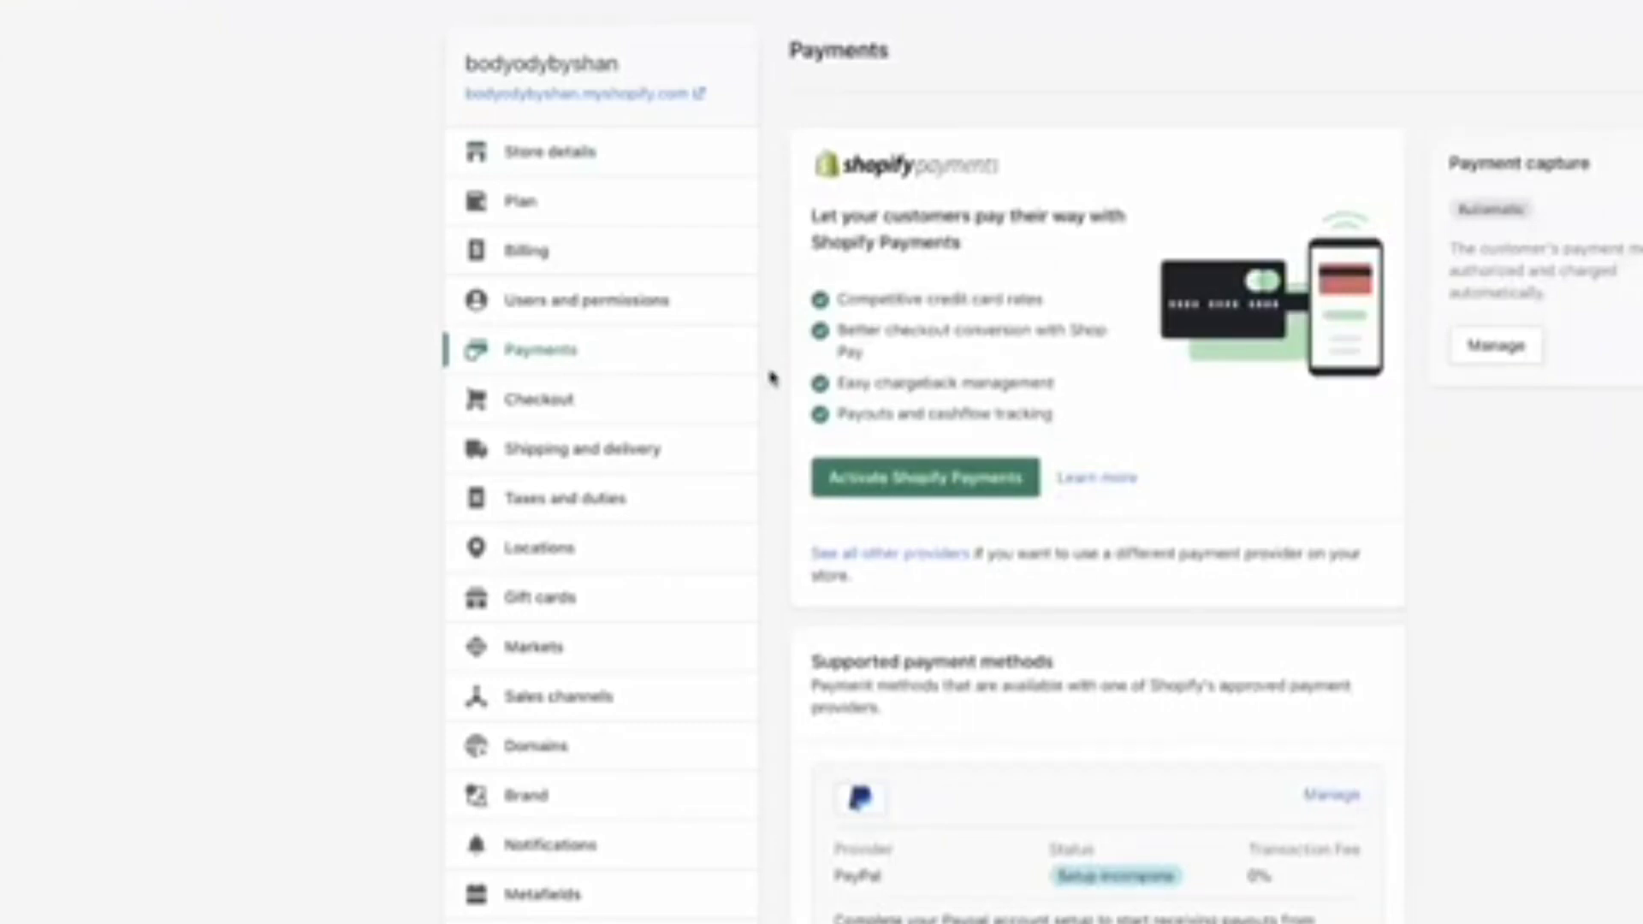
scroll(772, 377, down, 2)
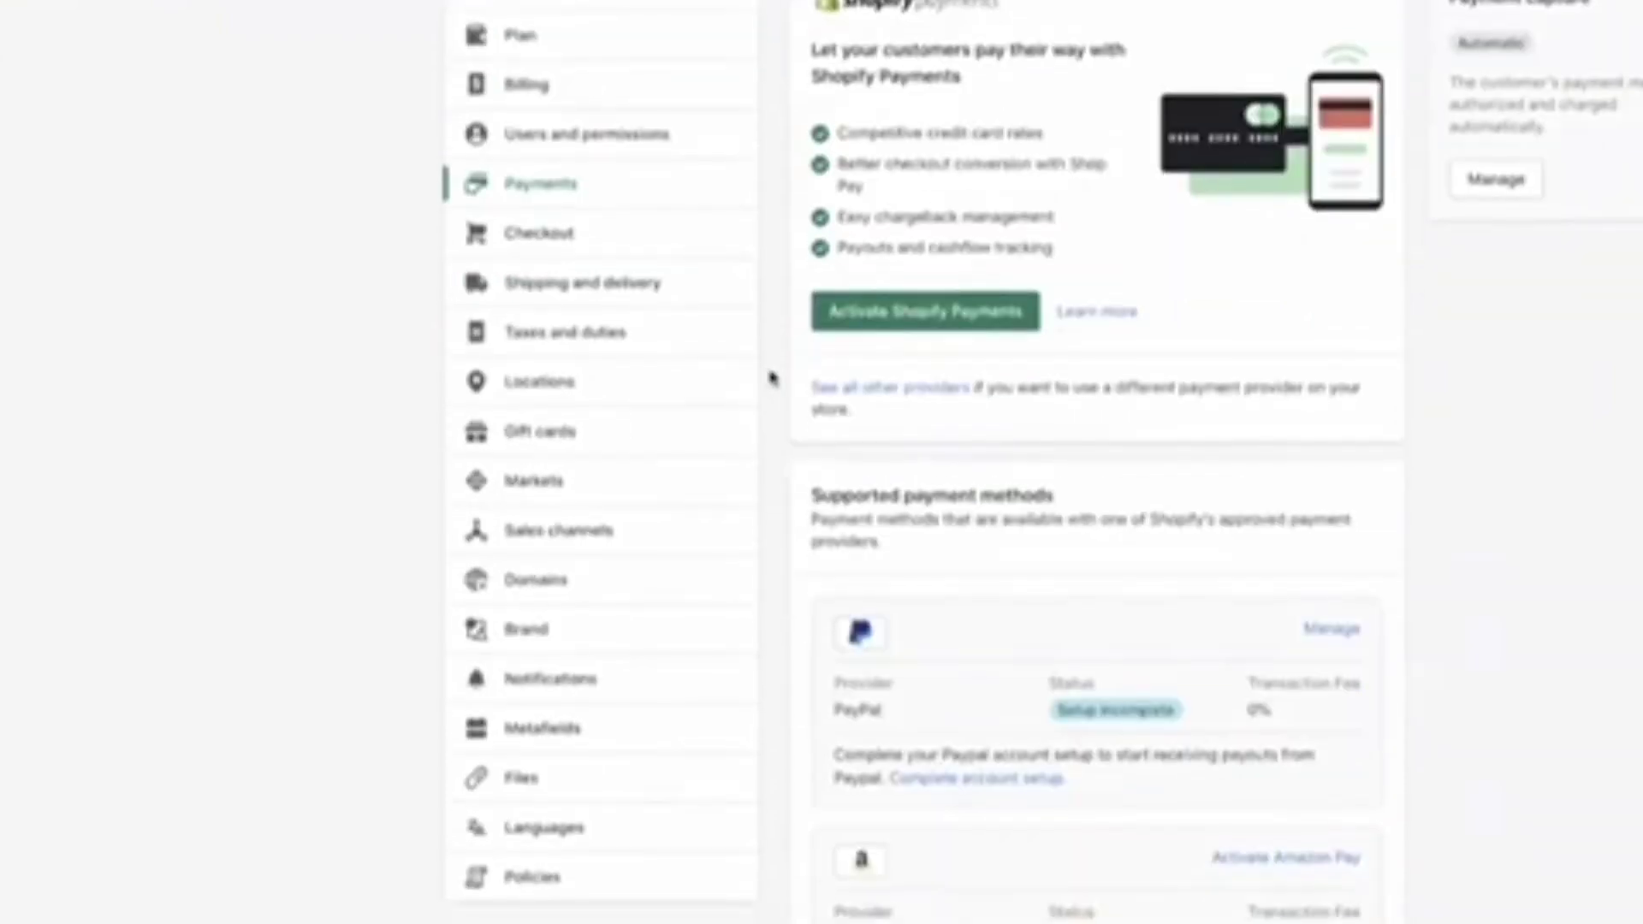
scroll(772, 376, down, 2)
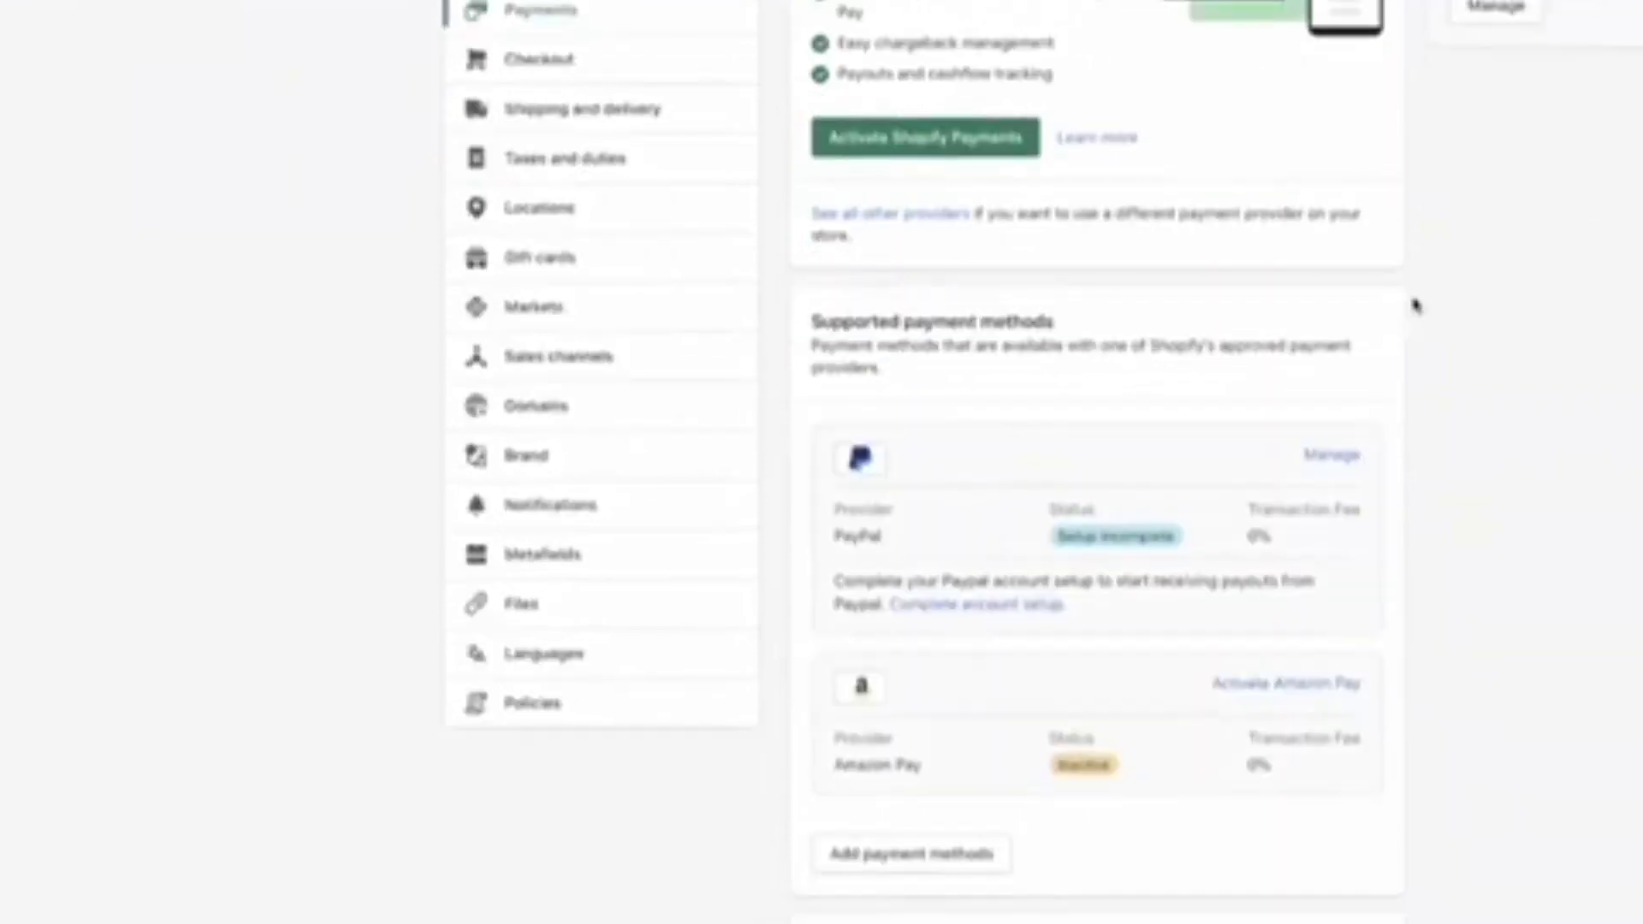
scroll(1414, 305, down, 1)
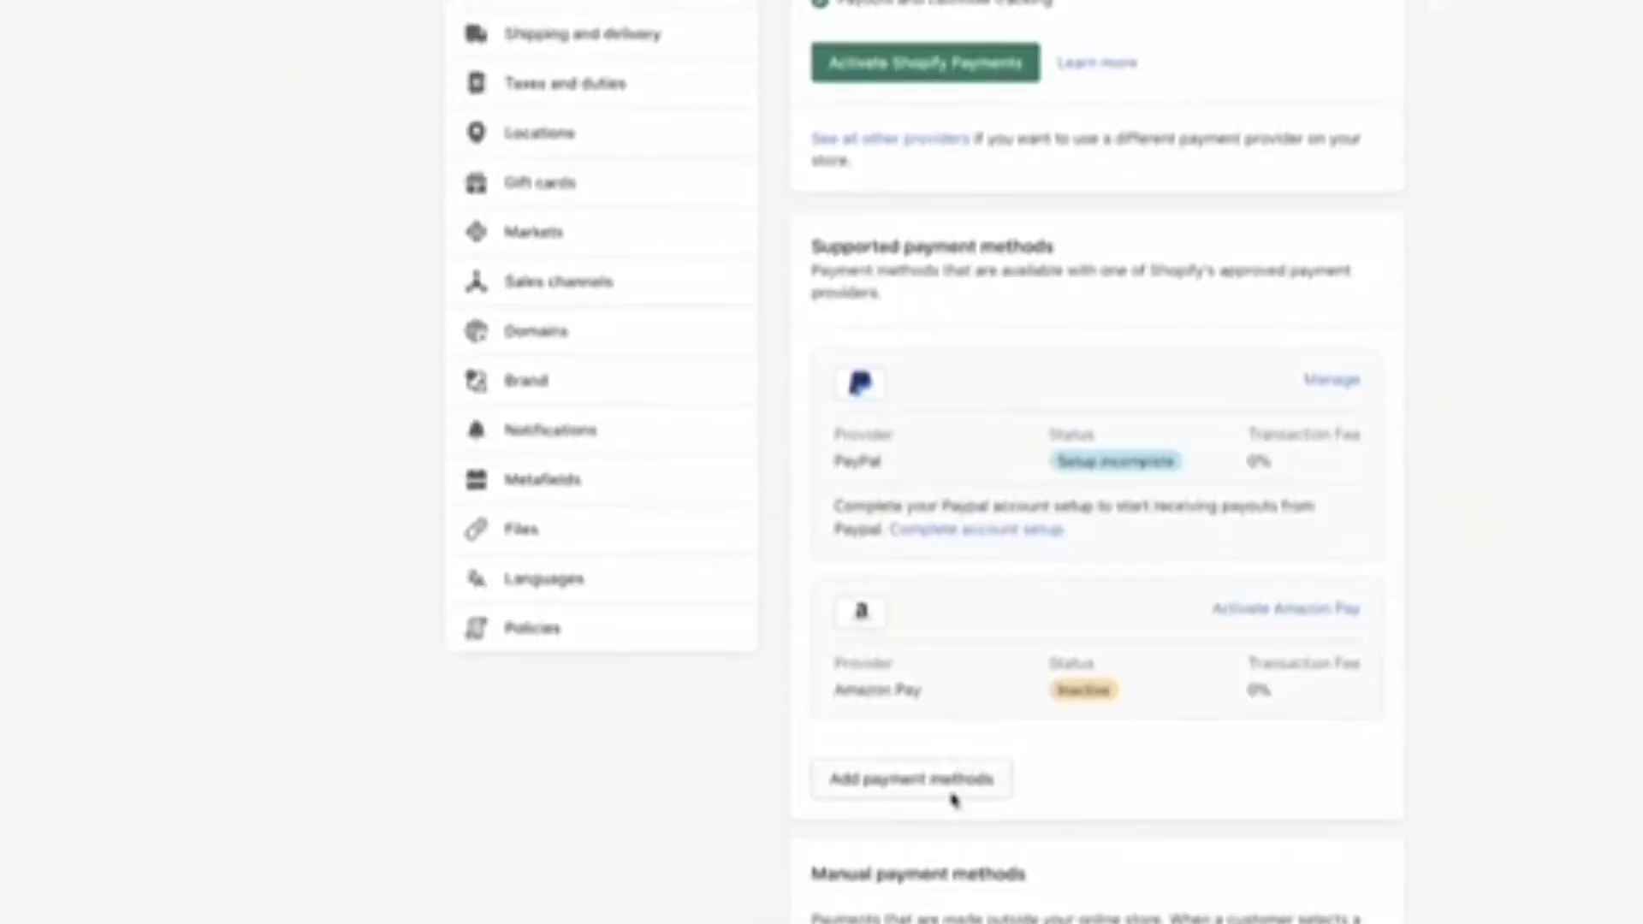
scroll(954, 796, down, 1)
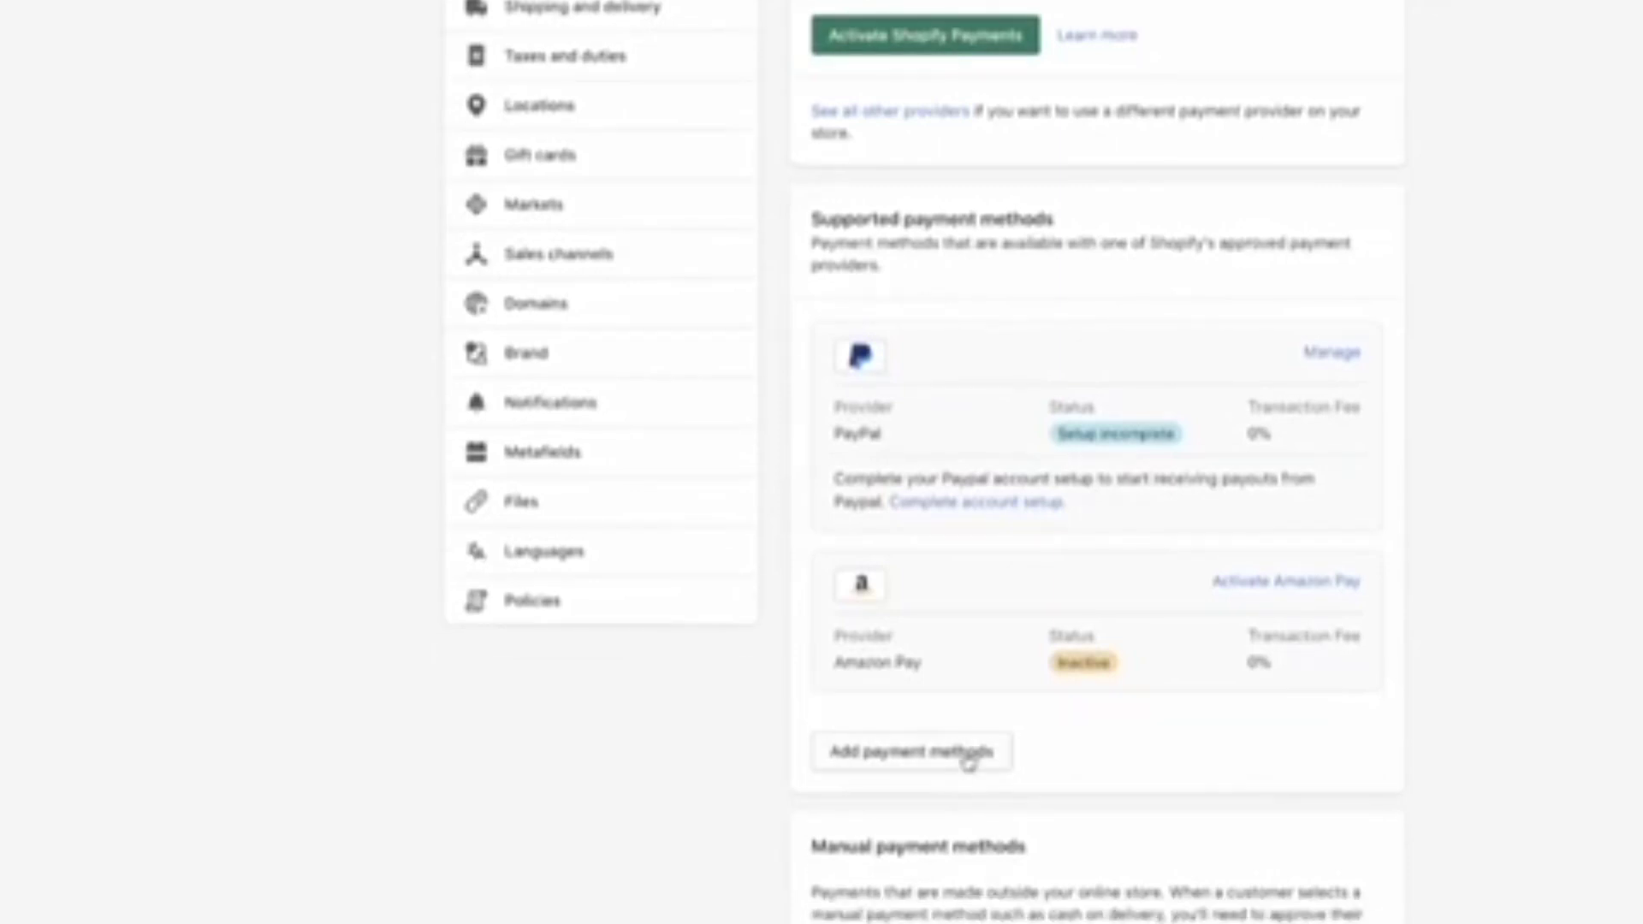
Open the list of additional payment methods and examine the options, from Visa and Mastercard through Bitcoin, PayPal, GCash and Pix
click(962, 755)
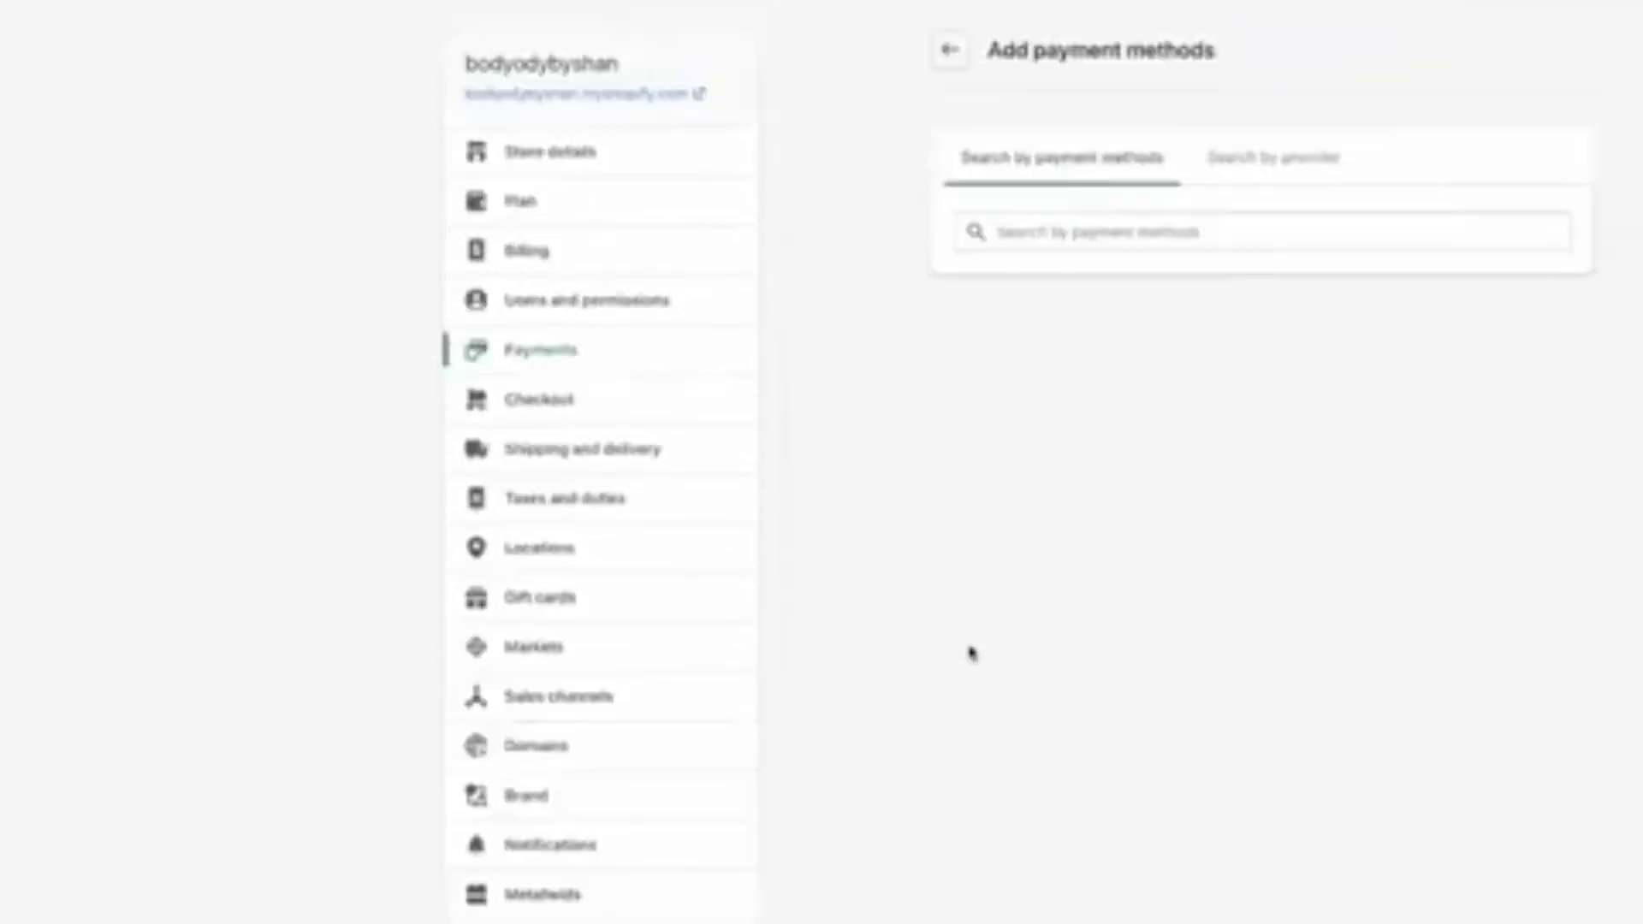
scroll(1113, 386, down, 1)
click(1236, 113)
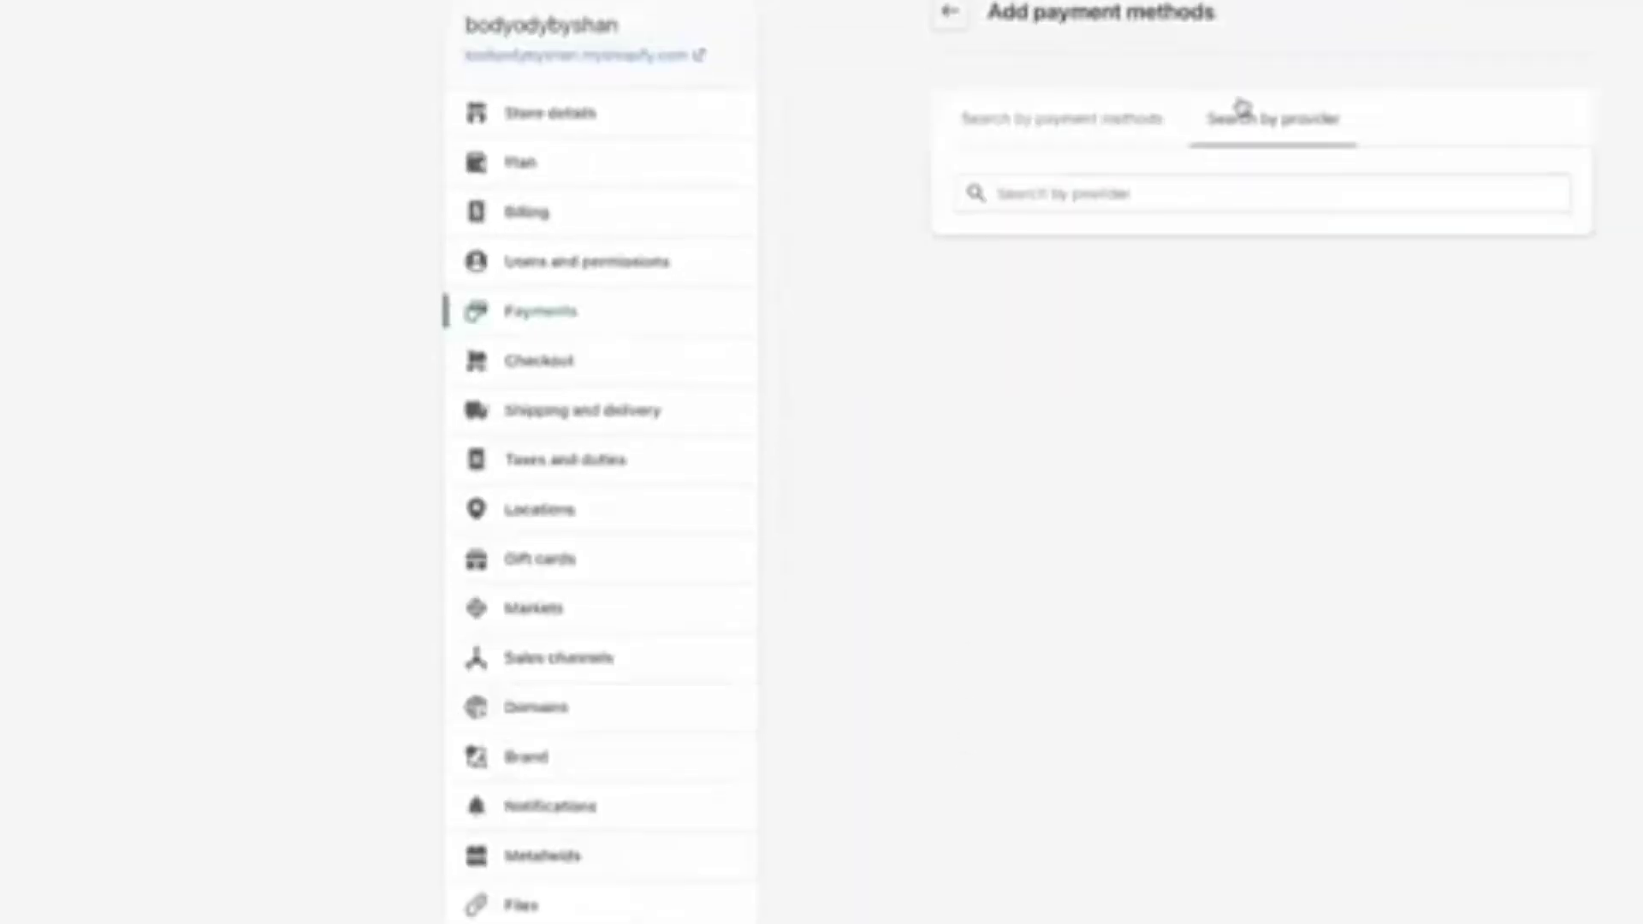
click(1139, 115)
click(1094, 193)
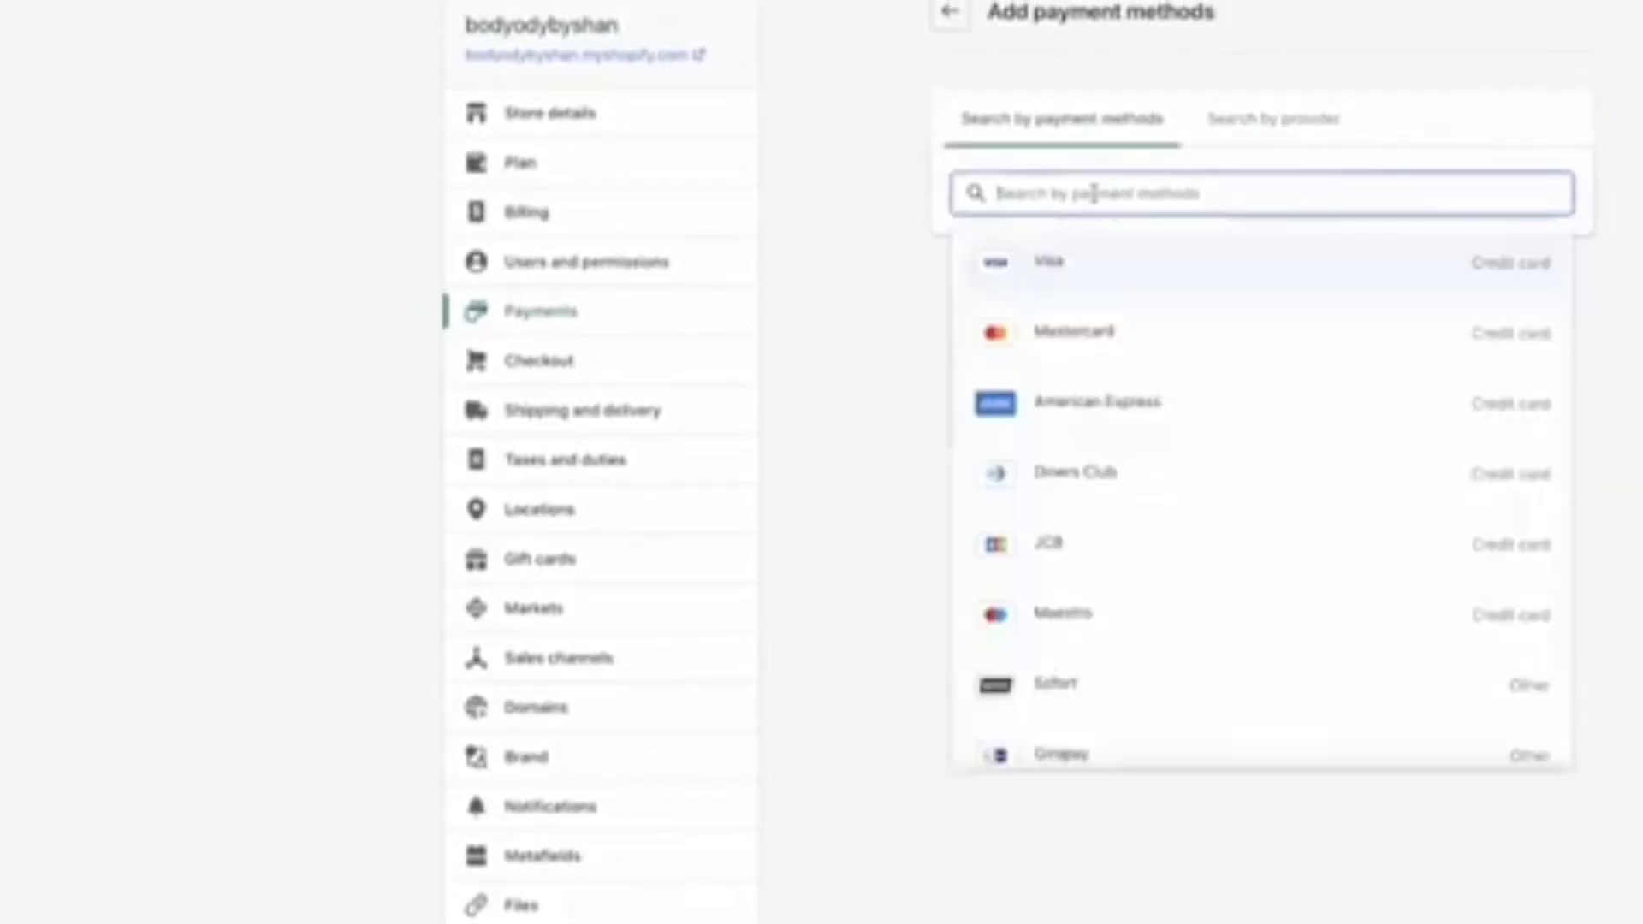
scroll(1151, 383, down, 12)
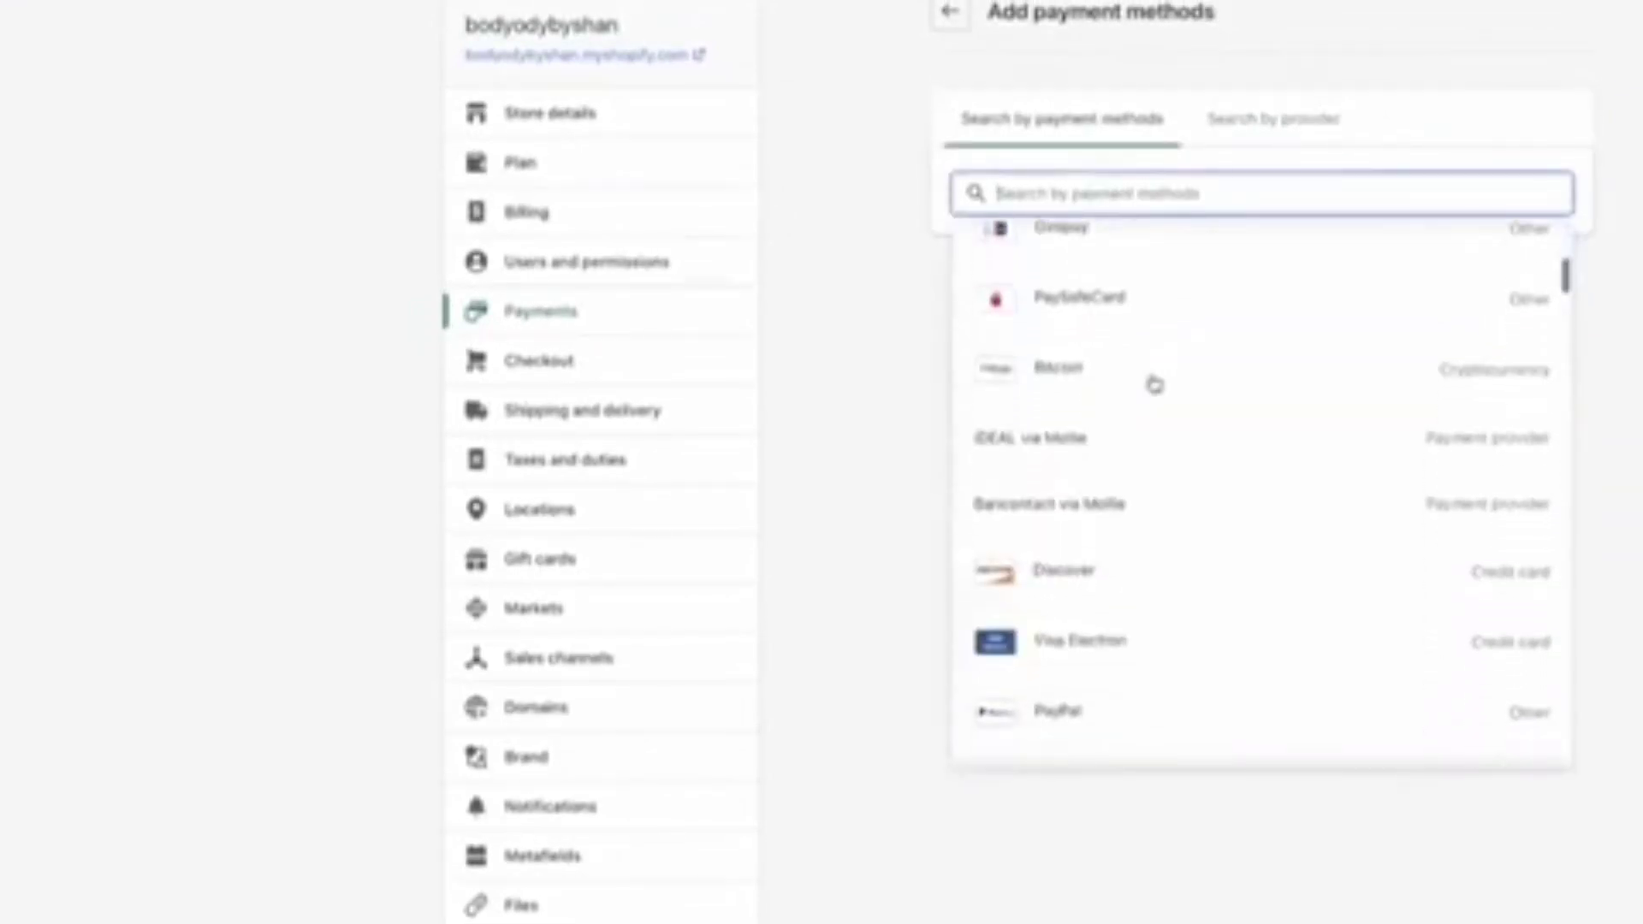
scroll(1154, 382, down, 10)
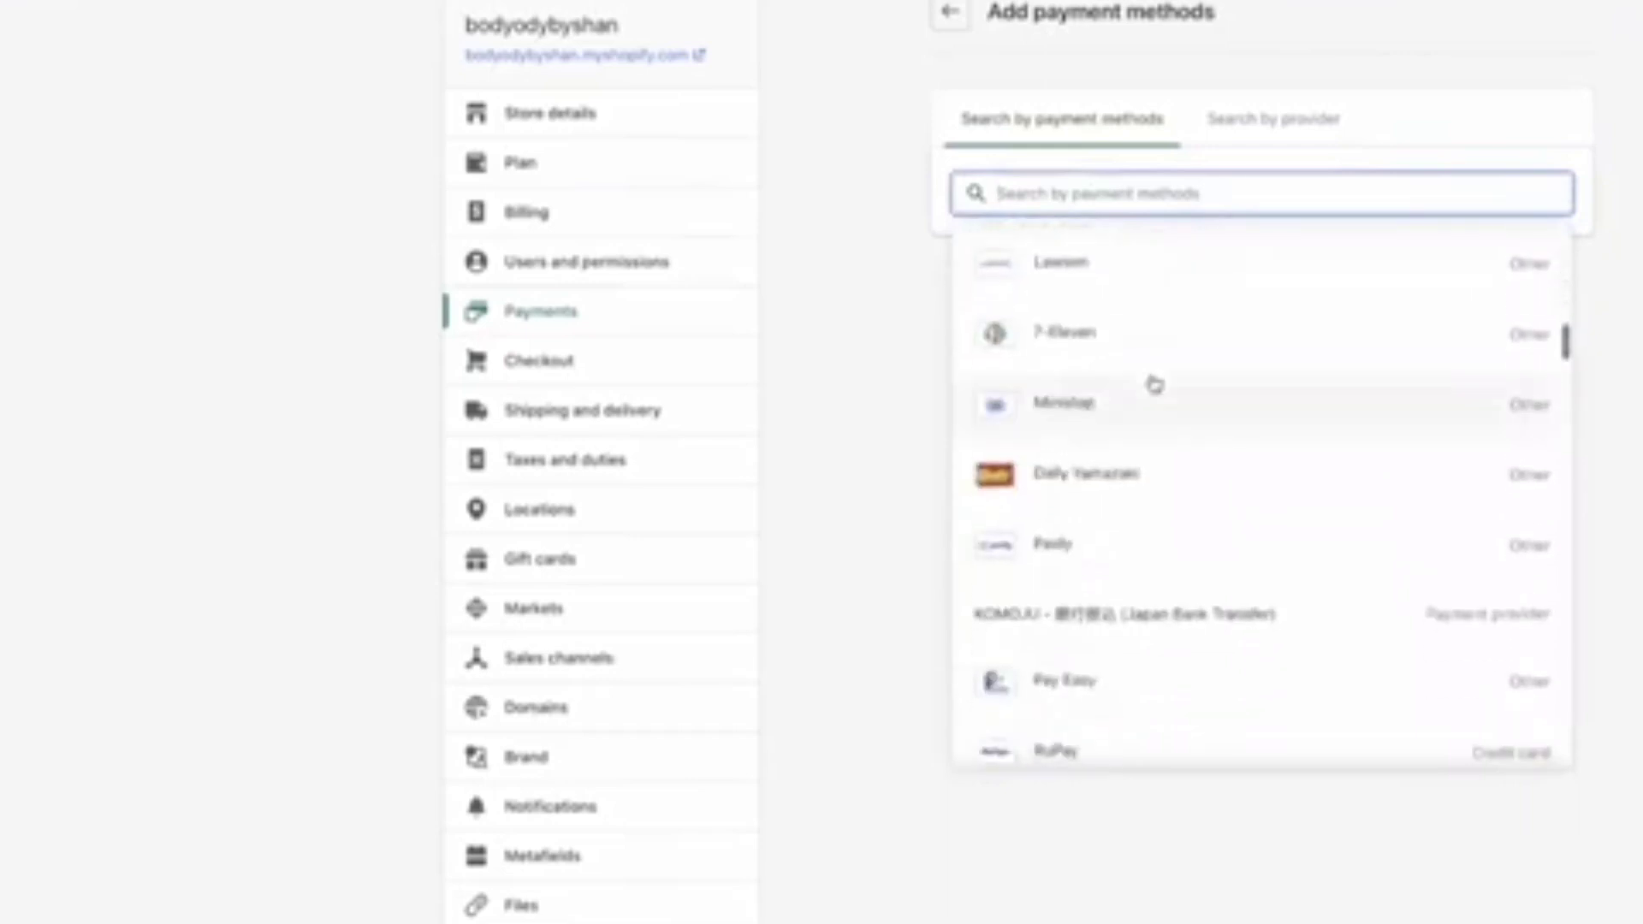
scroll(1154, 383, down, 10)
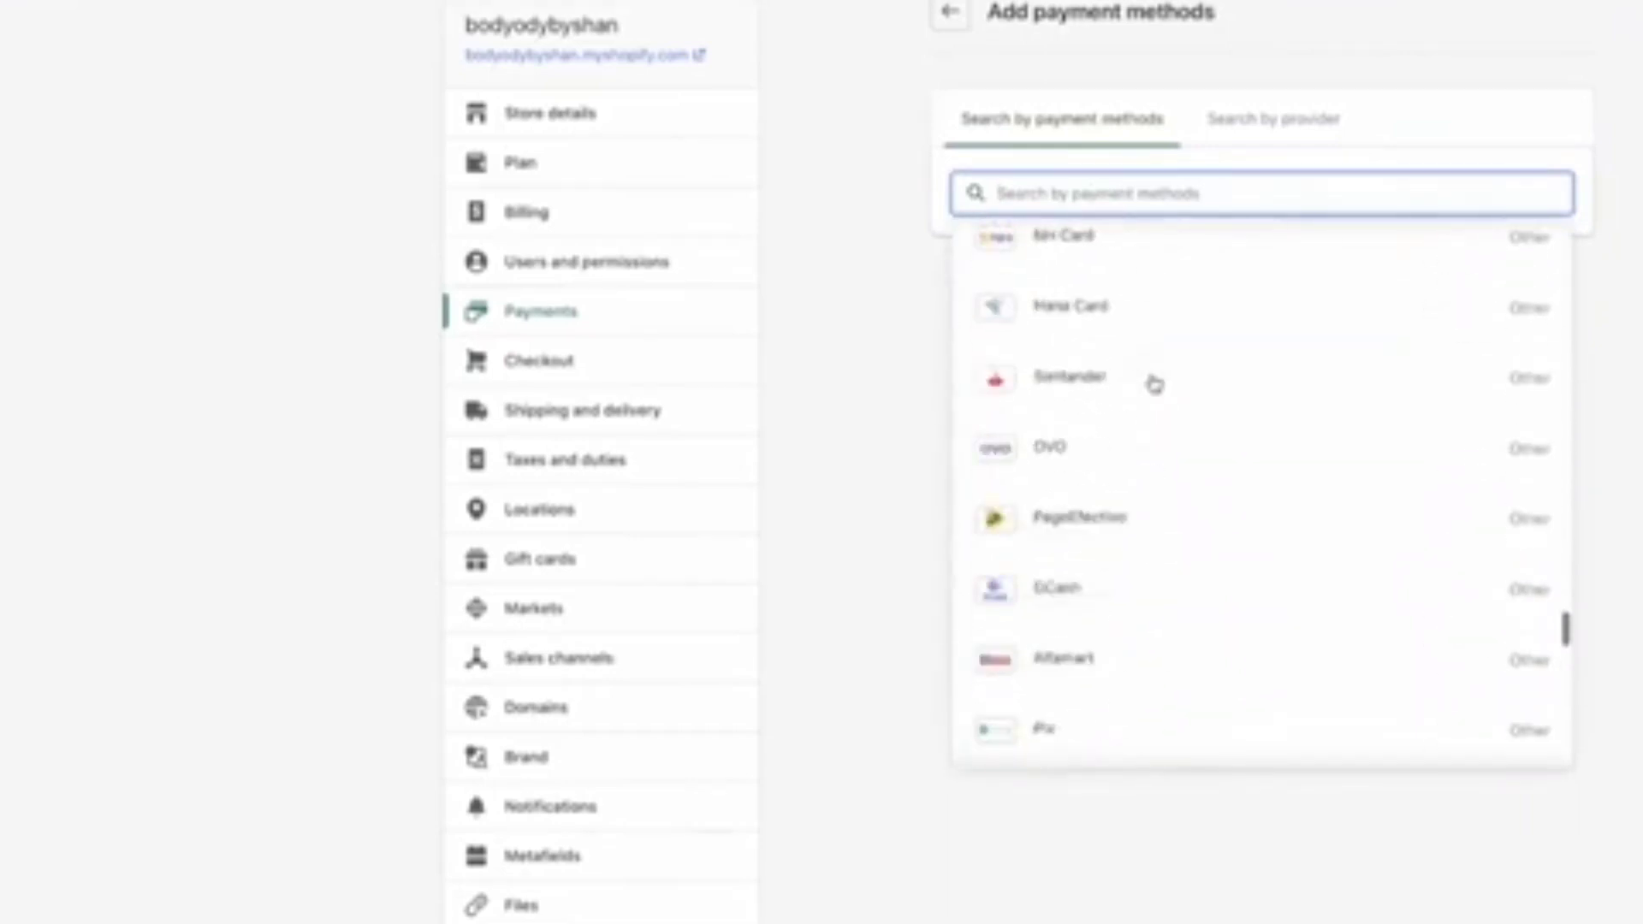
click(811, 249)
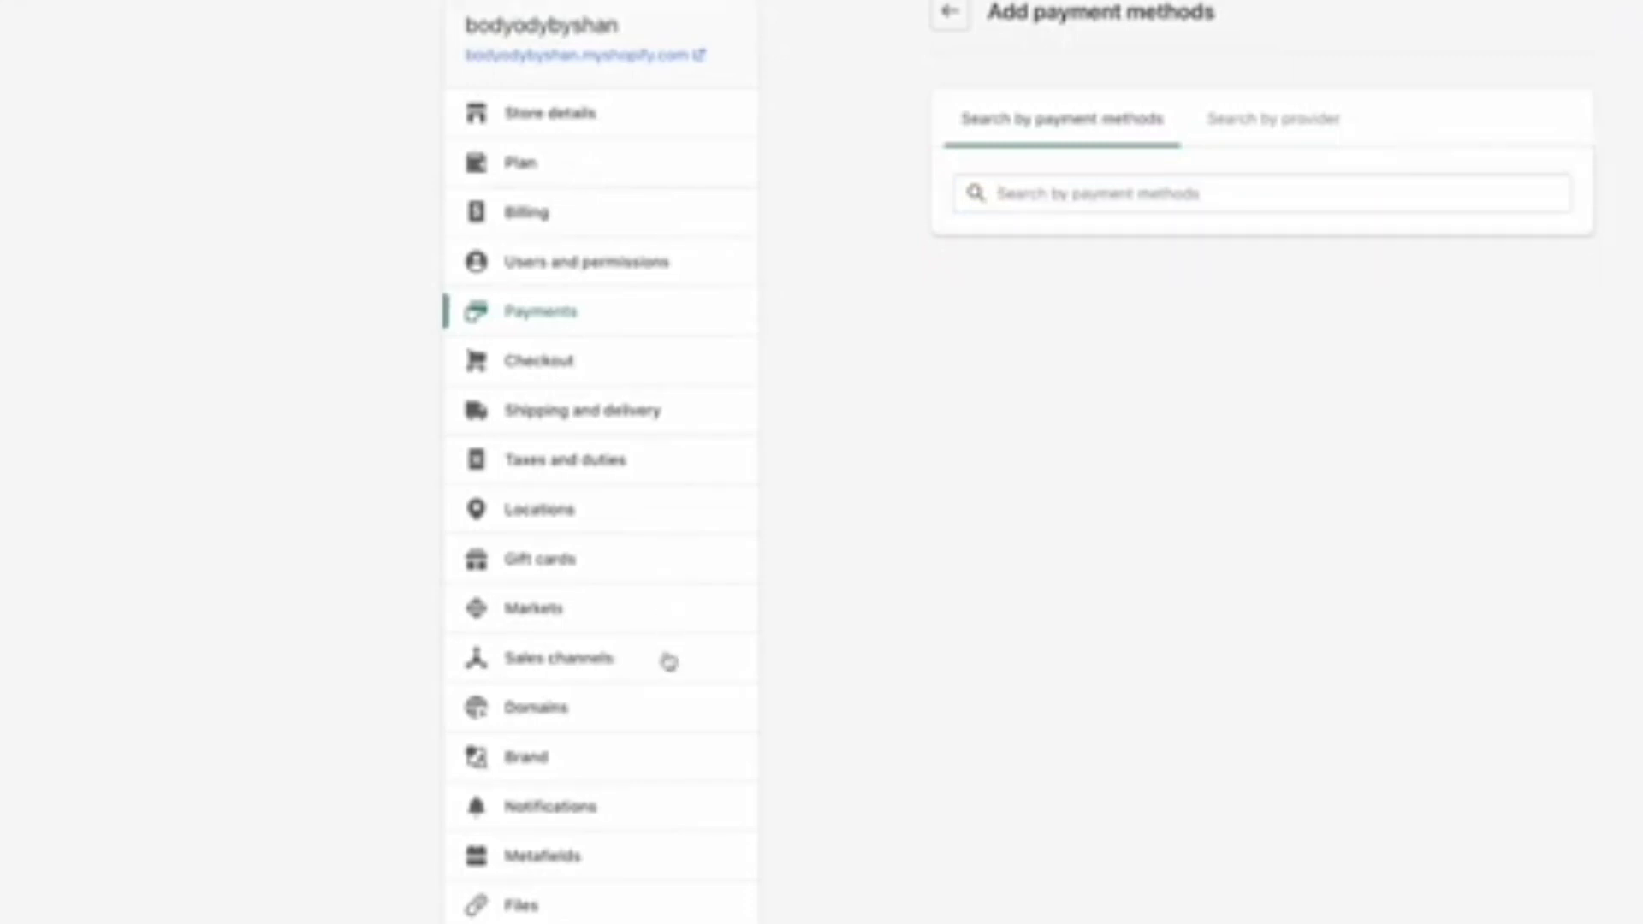
View the Sales channels settings and examine Shipping and delivery, from shipping rates through local delivery, local pickup and packages
click(668, 660)
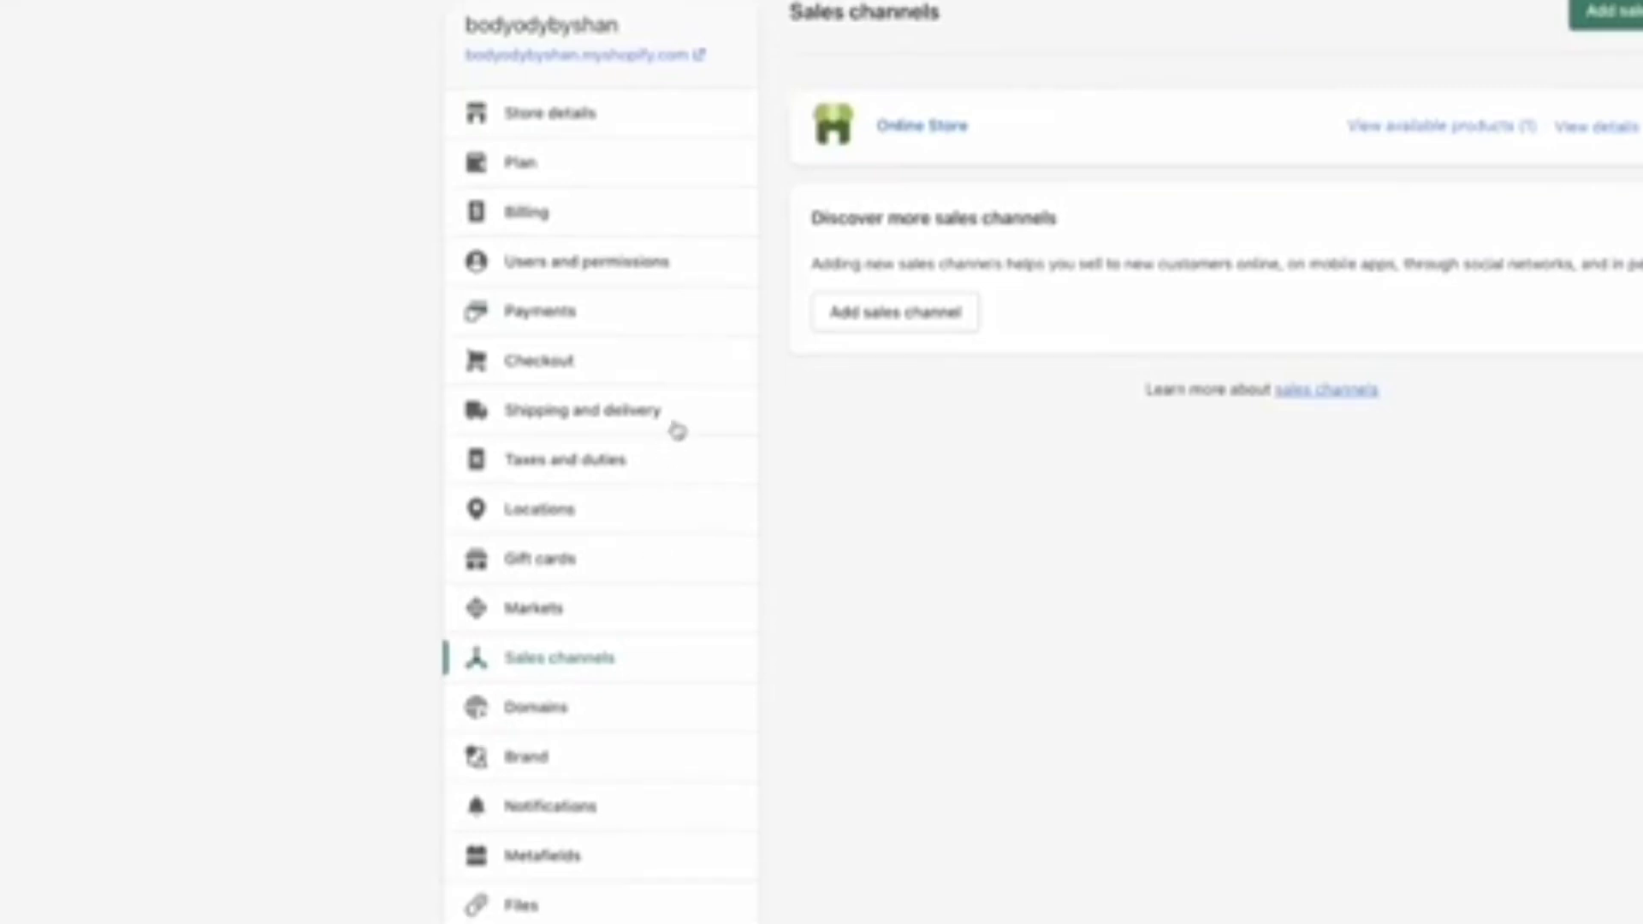
click(672, 431)
scroll(928, 557, down, 3)
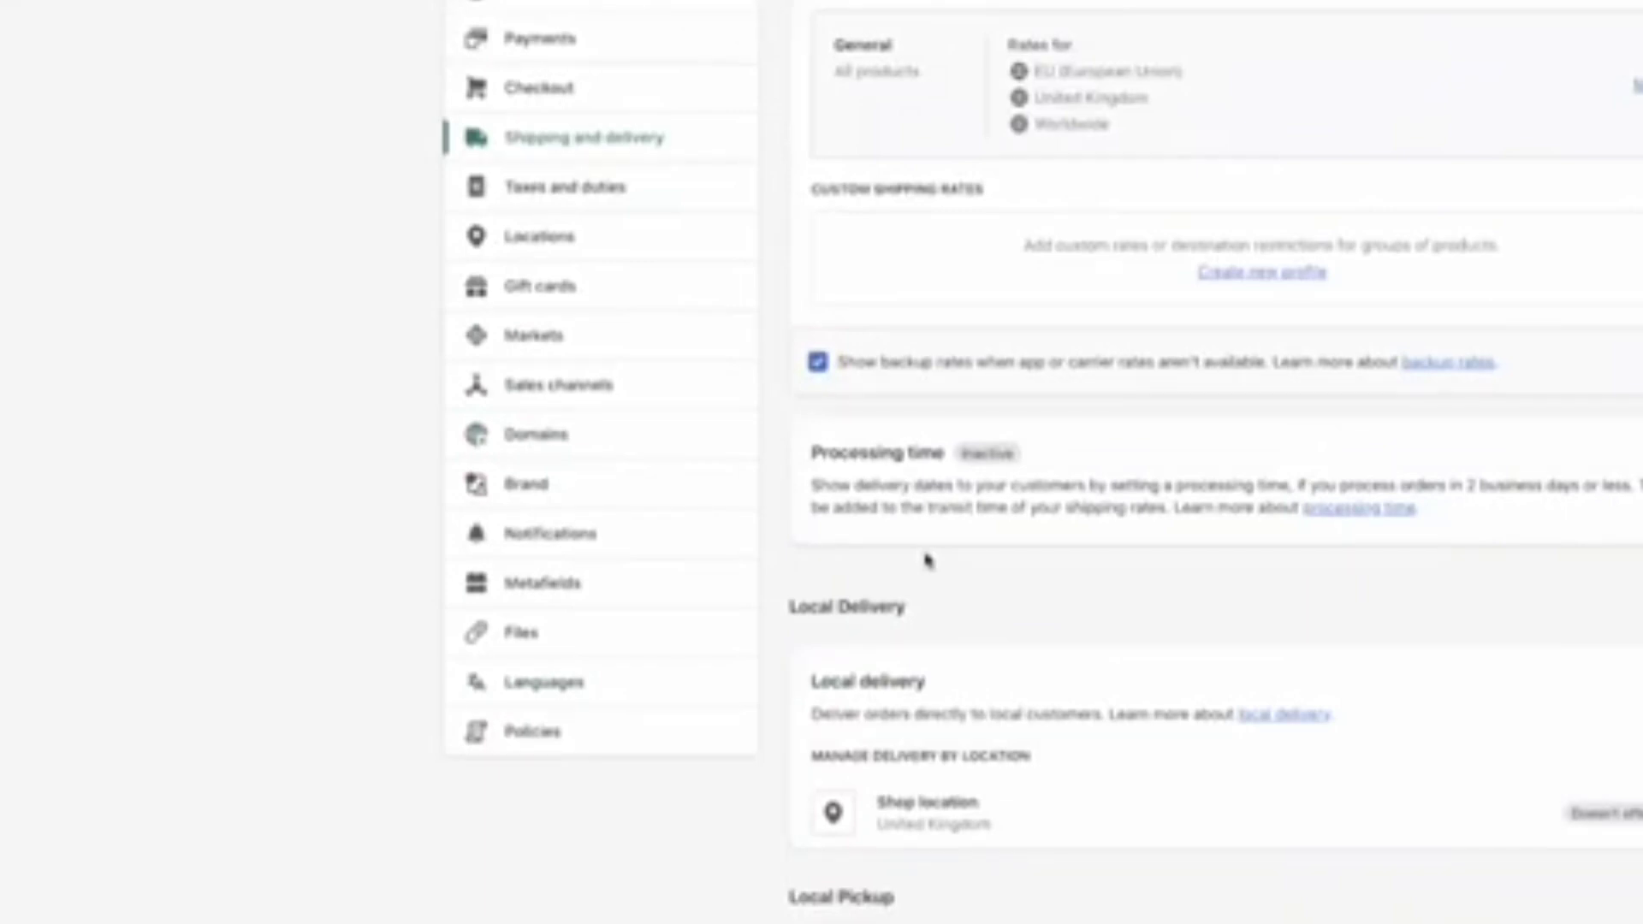
scroll(928, 560, down, 5)
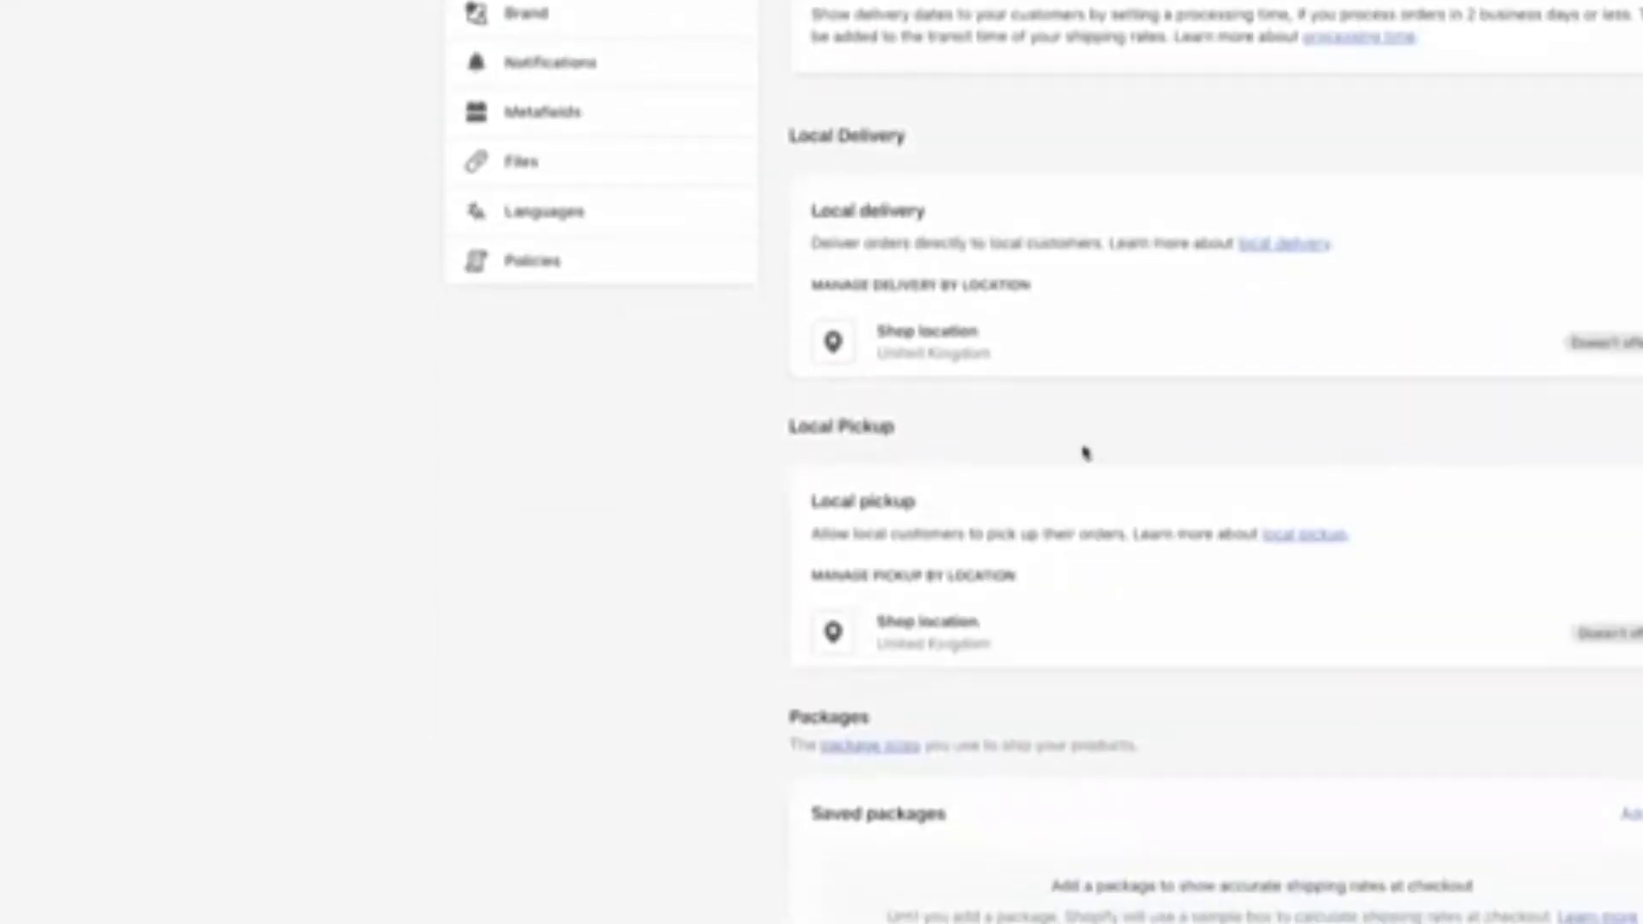
scroll(1083, 451, down, 15)
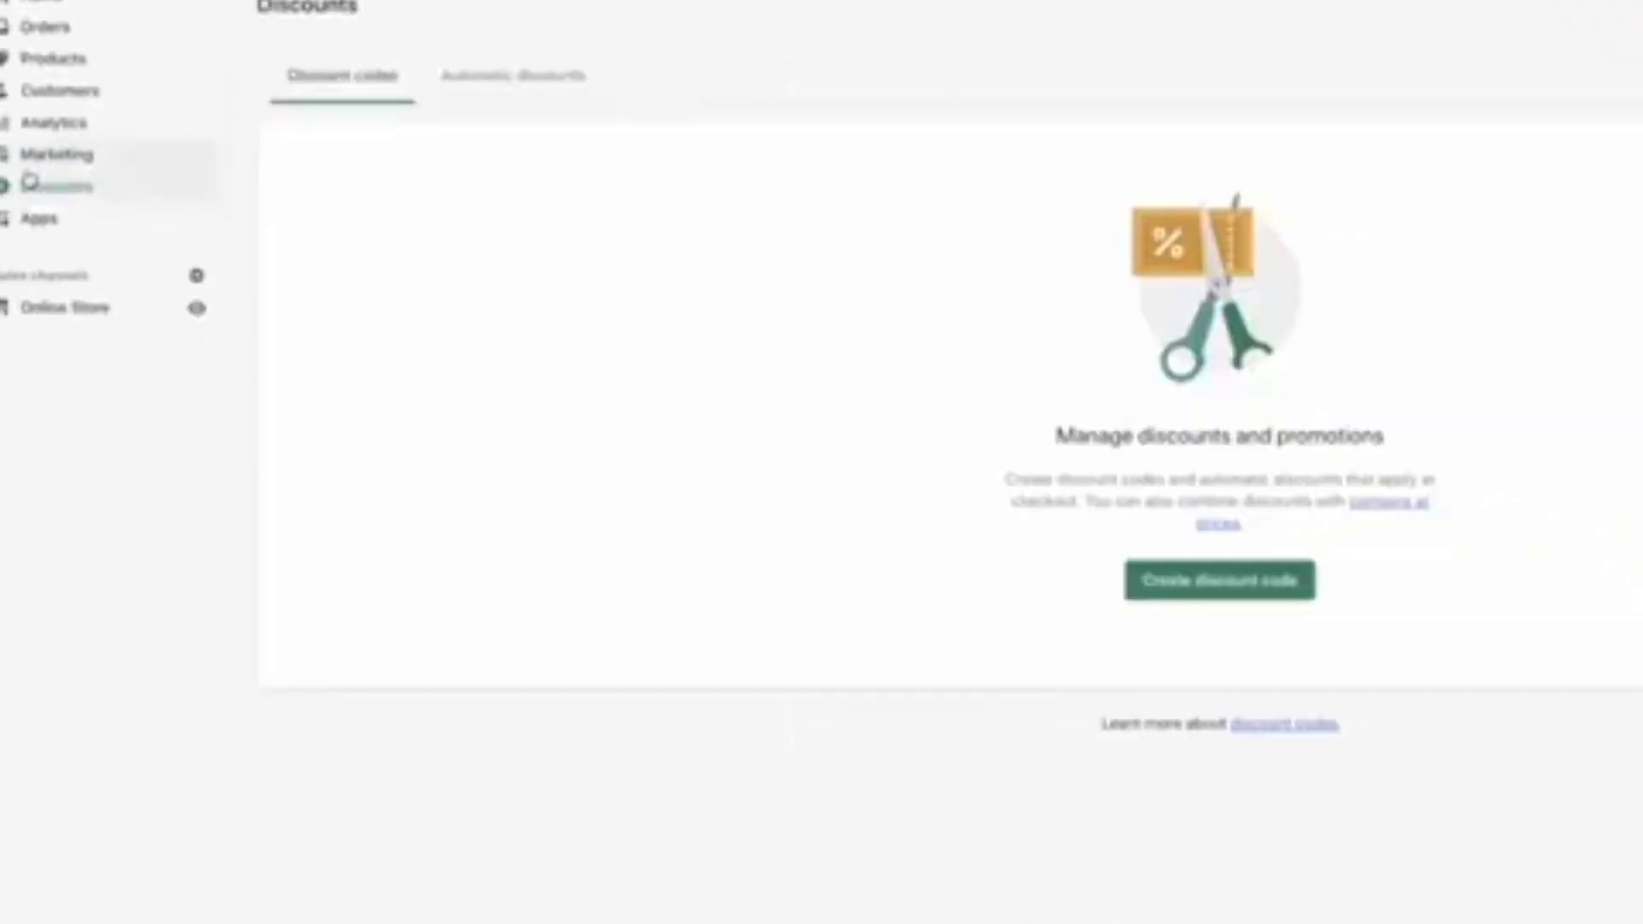
Open the Marketing page and examine its automations, marketing results and marketing apps
click(35, 166)
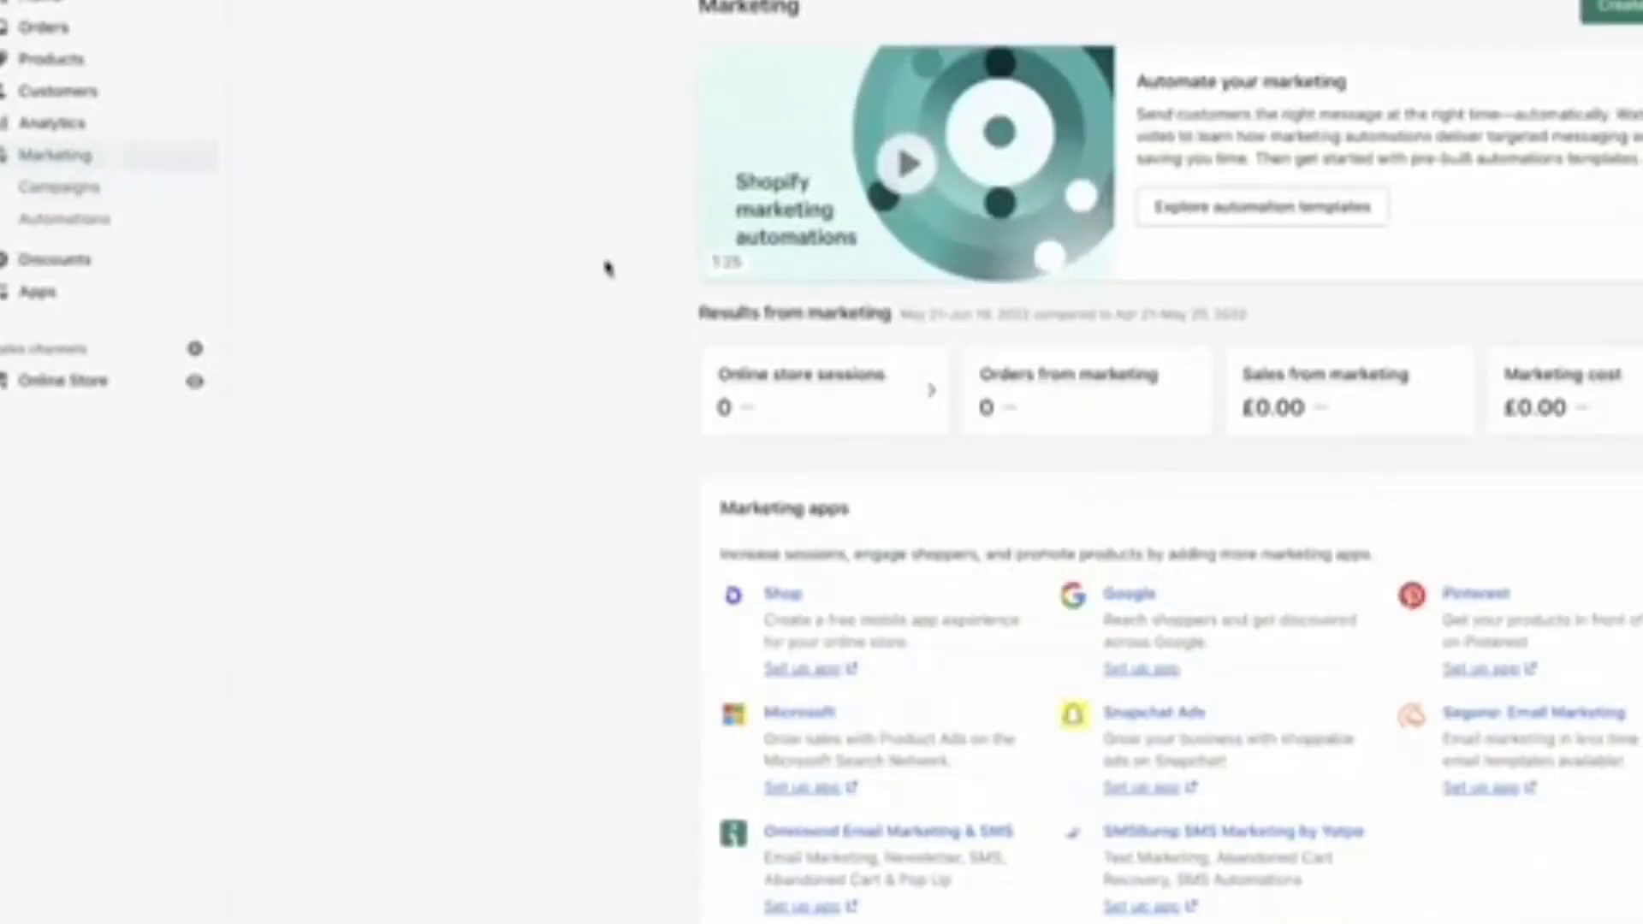
scroll(608, 269, down, 1)
scroll(608, 267, down, 3)
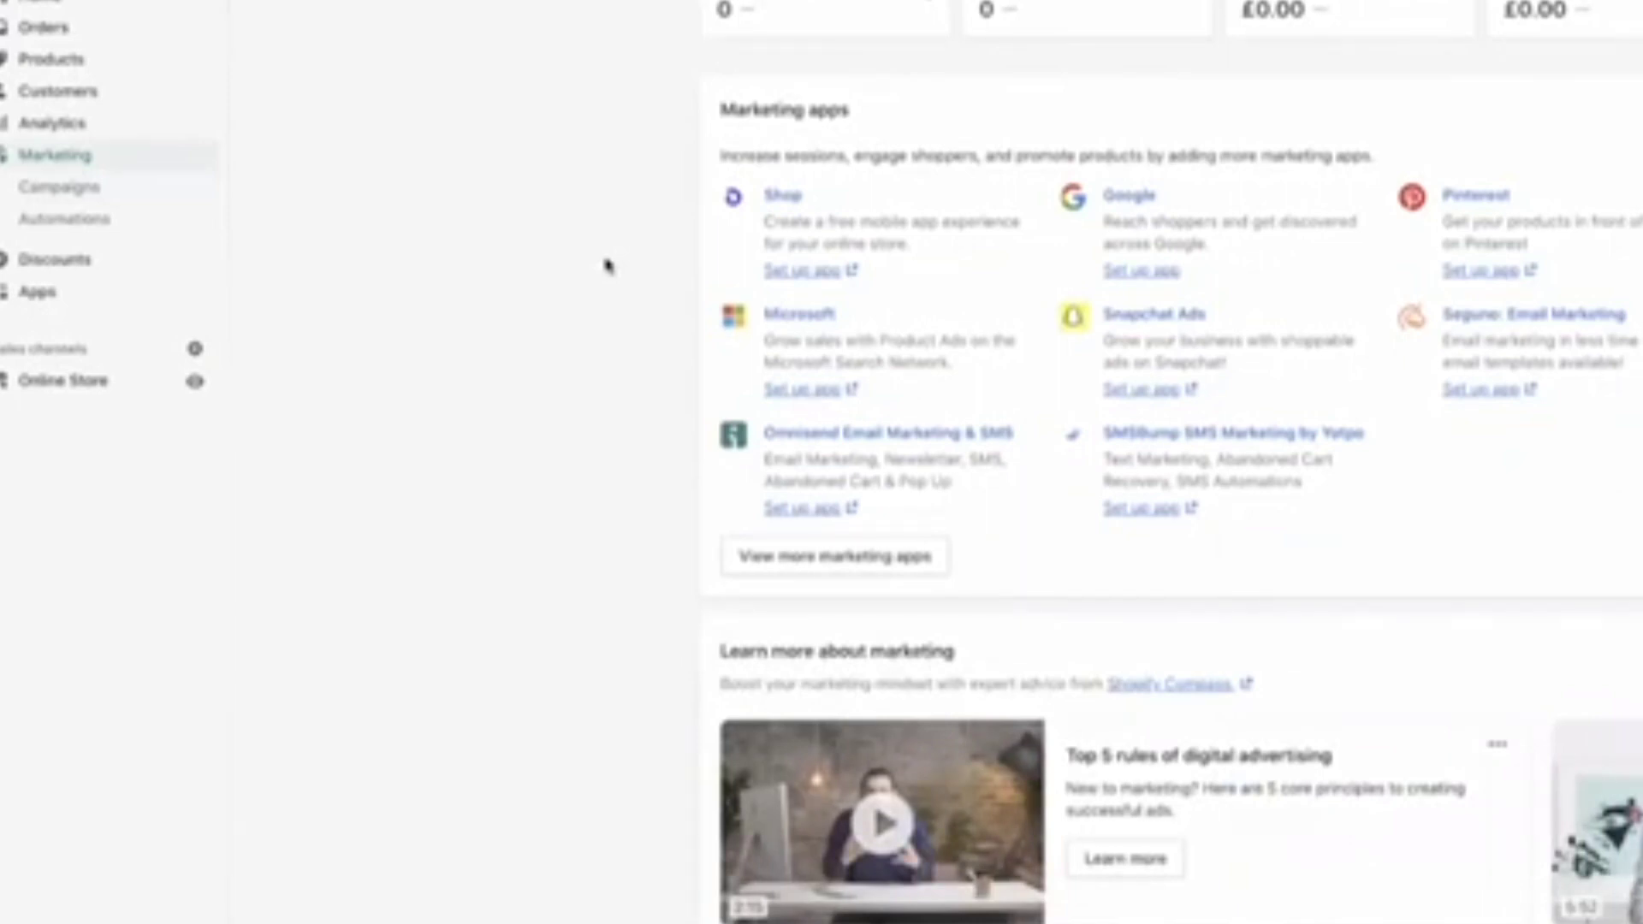
scroll(608, 267, down, 1)
scroll(606, 268, up, 5)
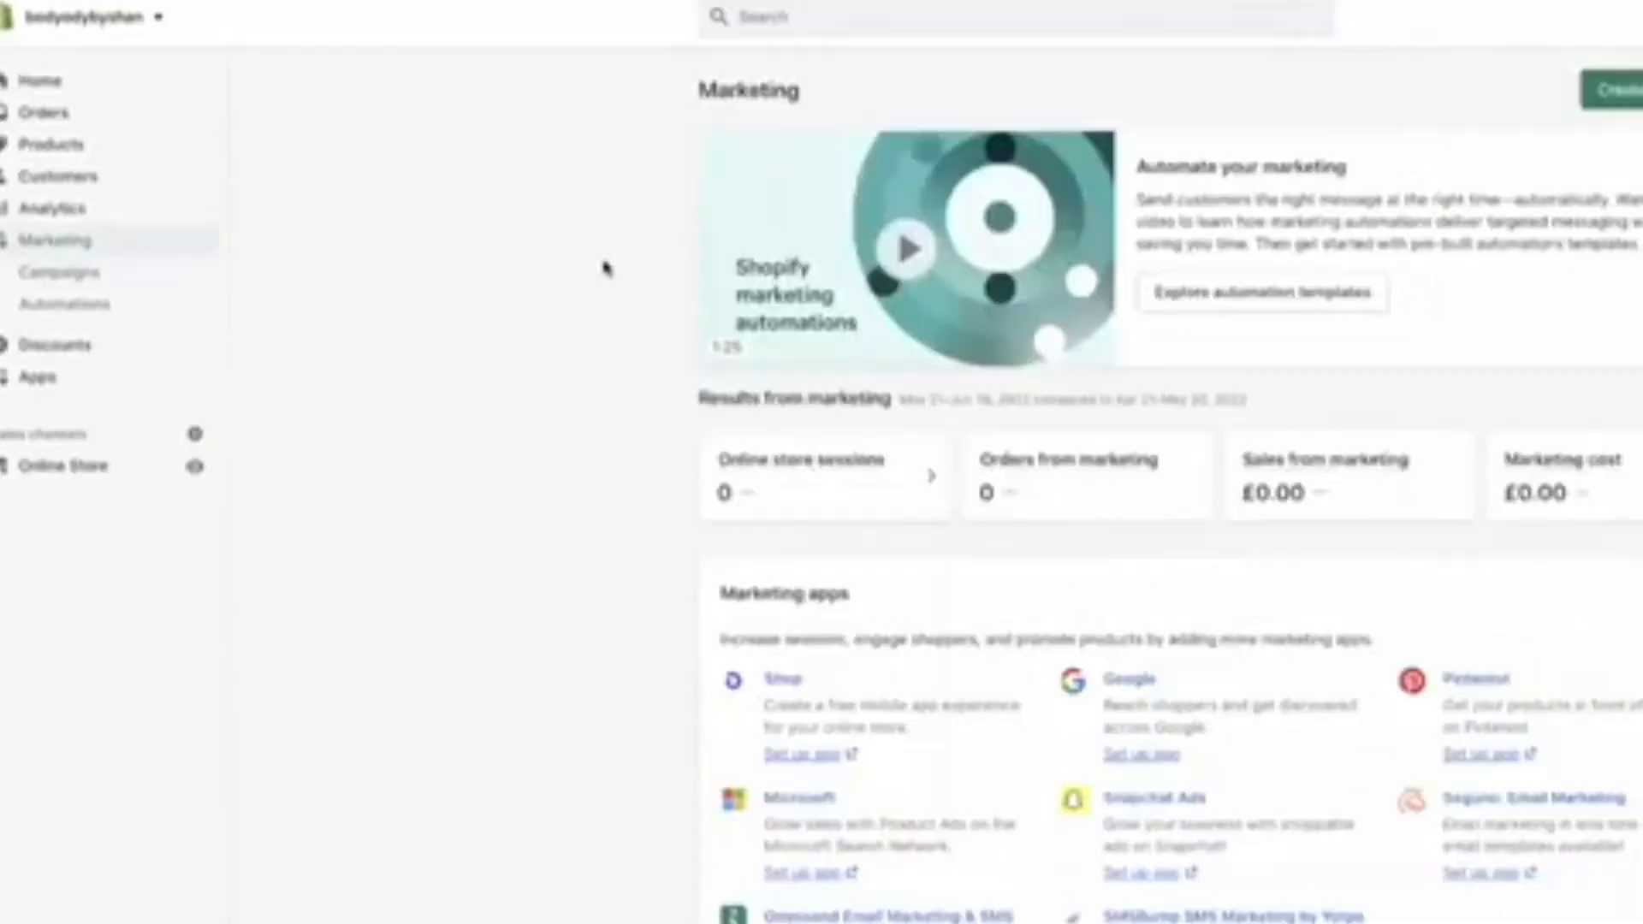
scroll(606, 269, down, 1)
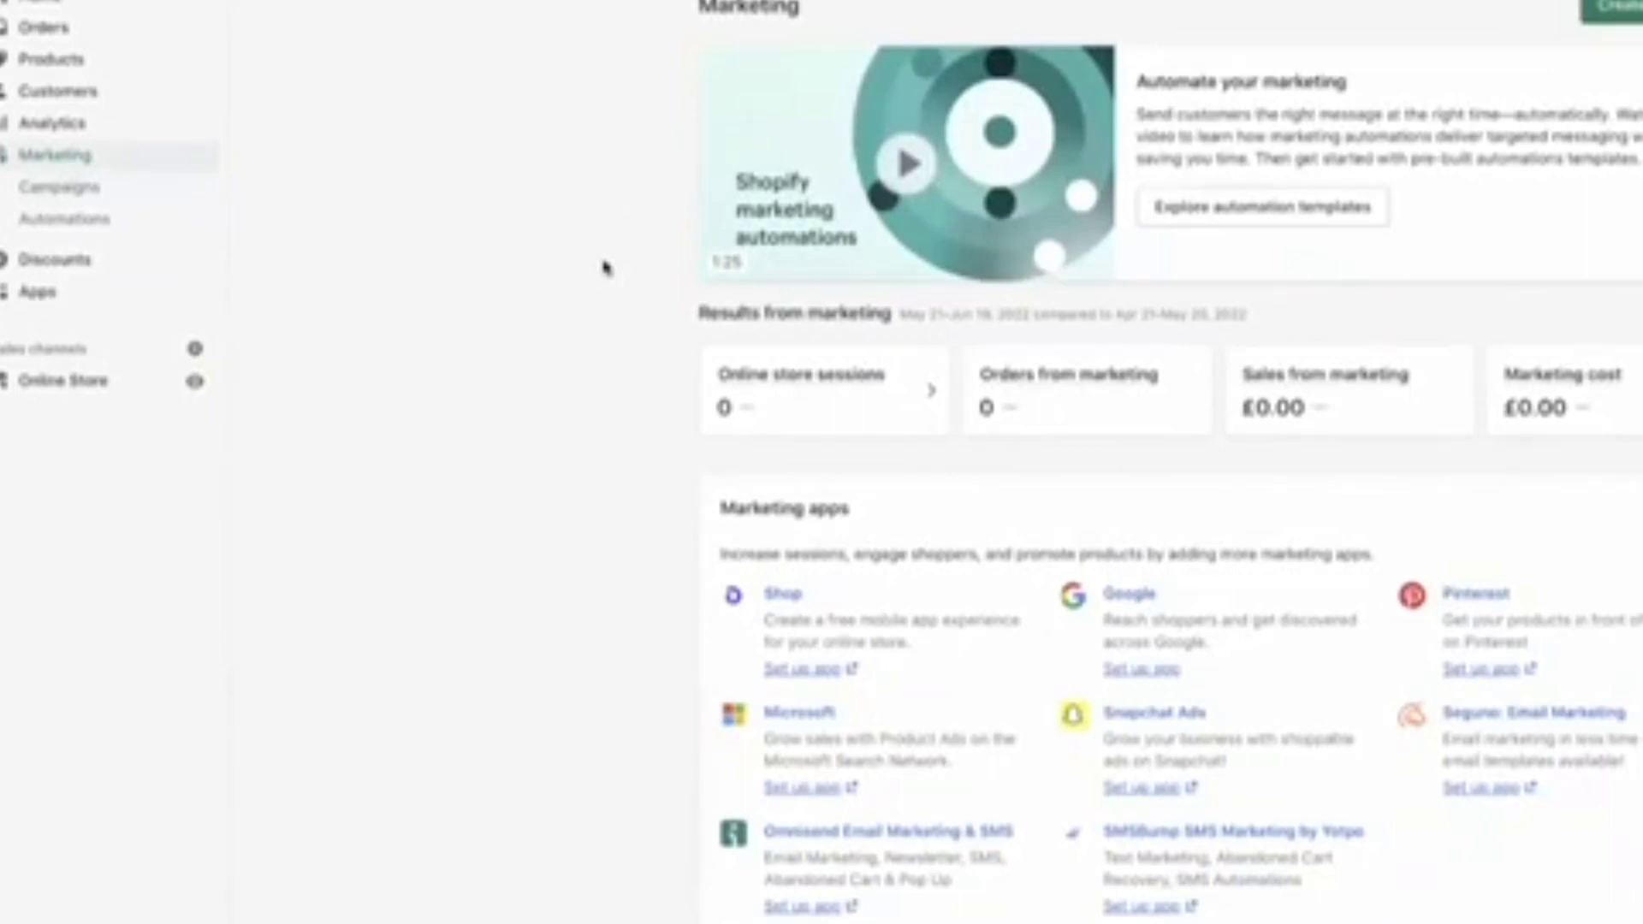
Switch to the Google Images results for Shopify's mobile app and preview the order management and Appedus sales overview images
click(103, 4)
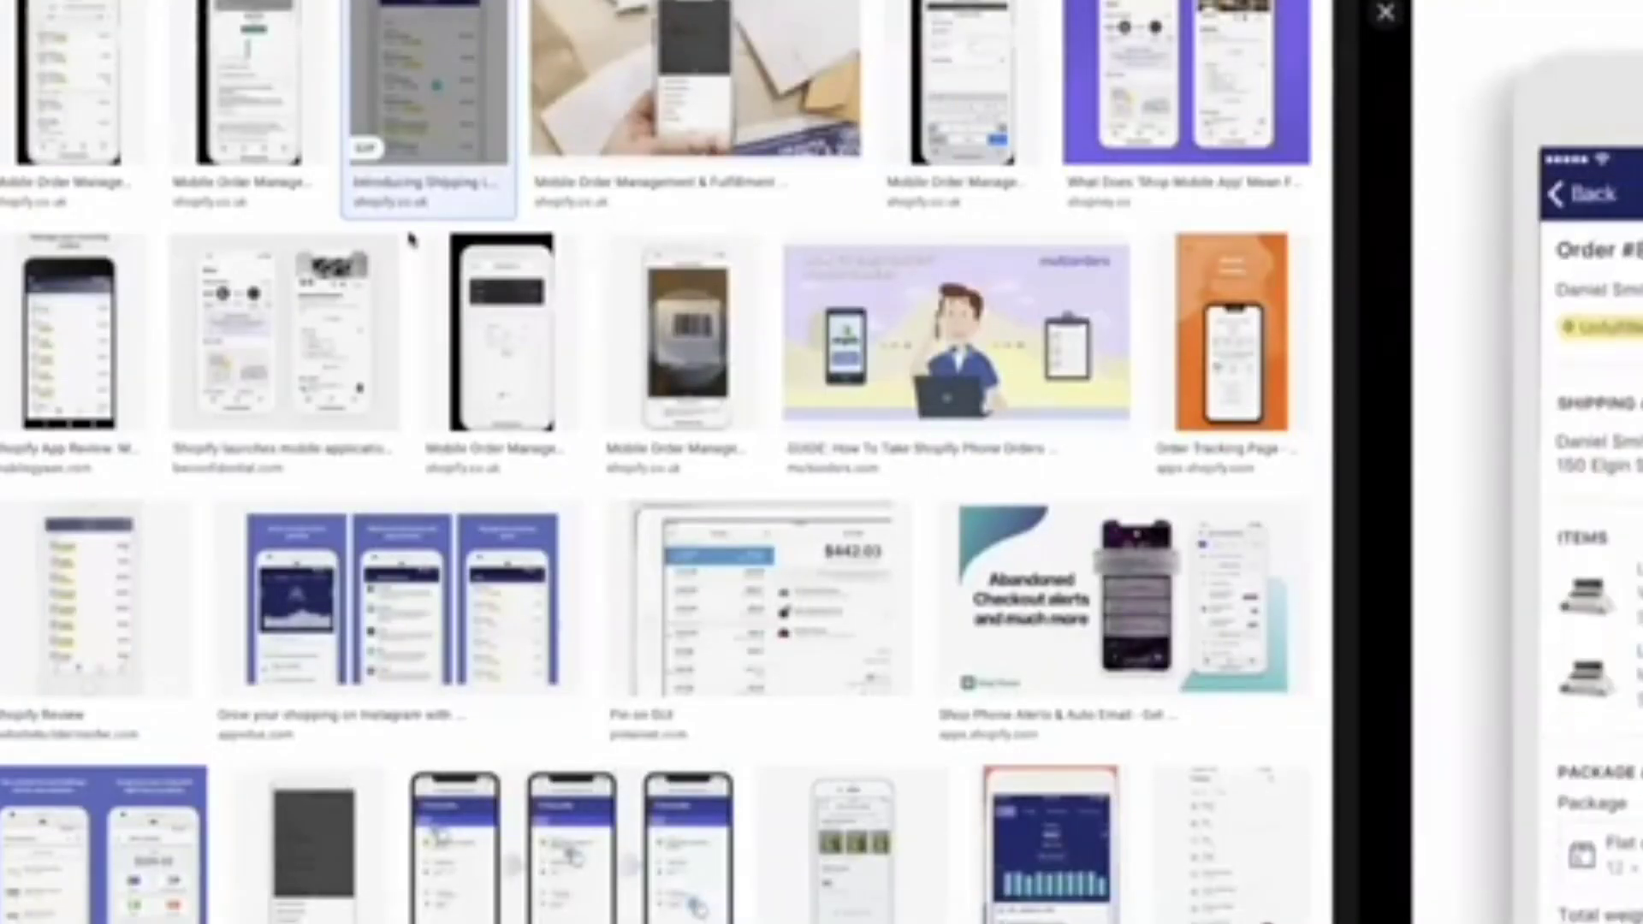
click(587, 141)
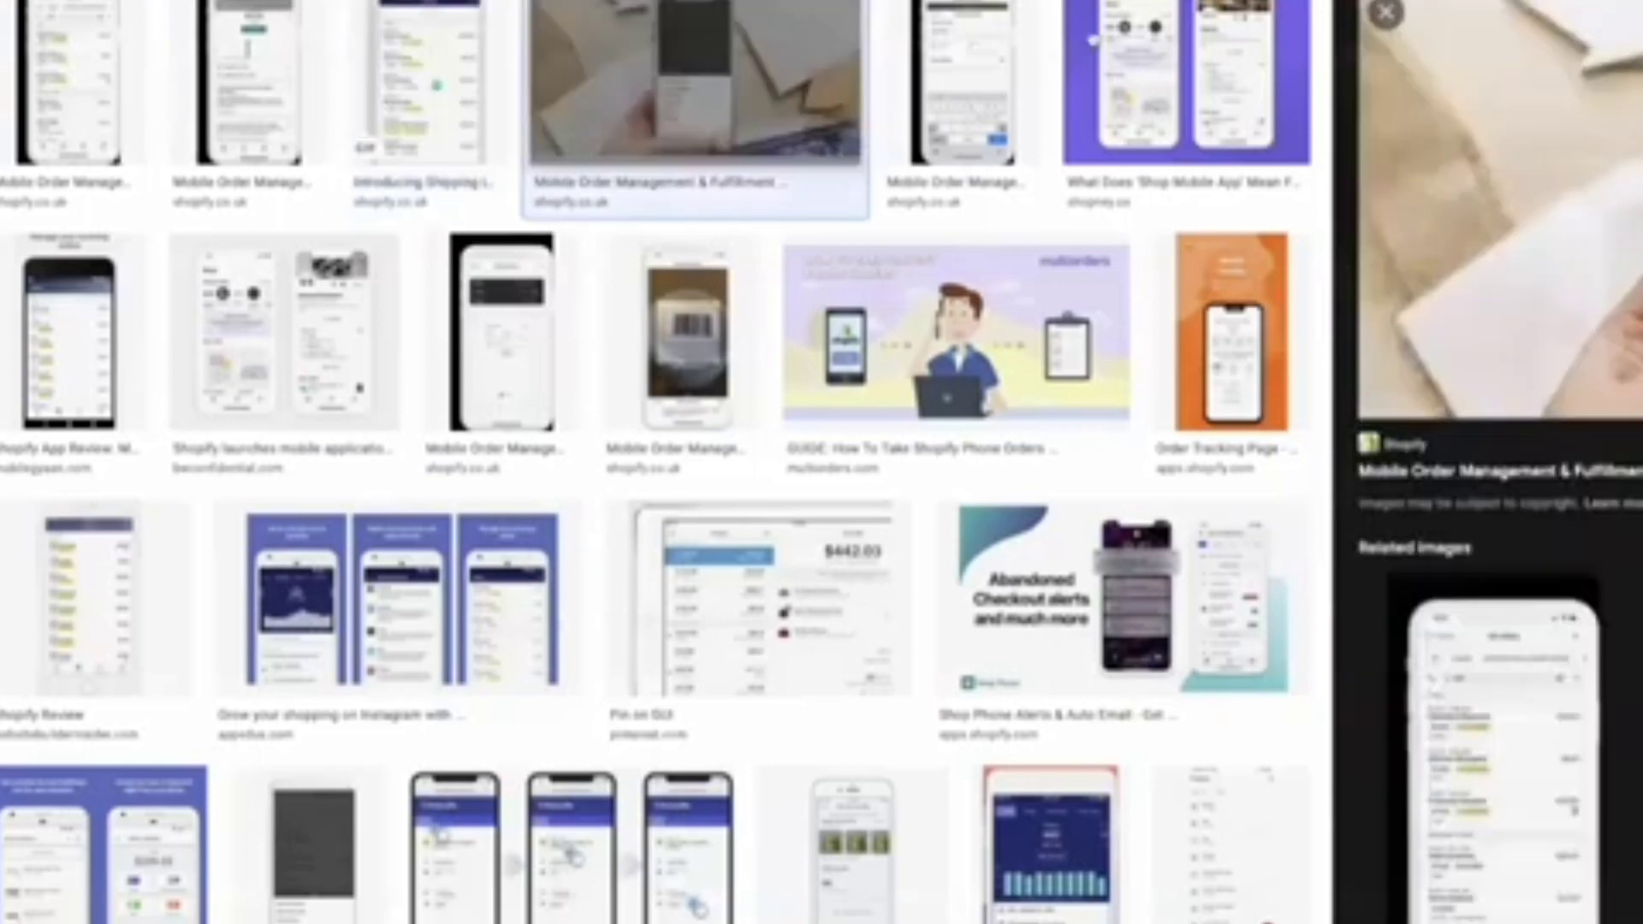
click(1512, 670)
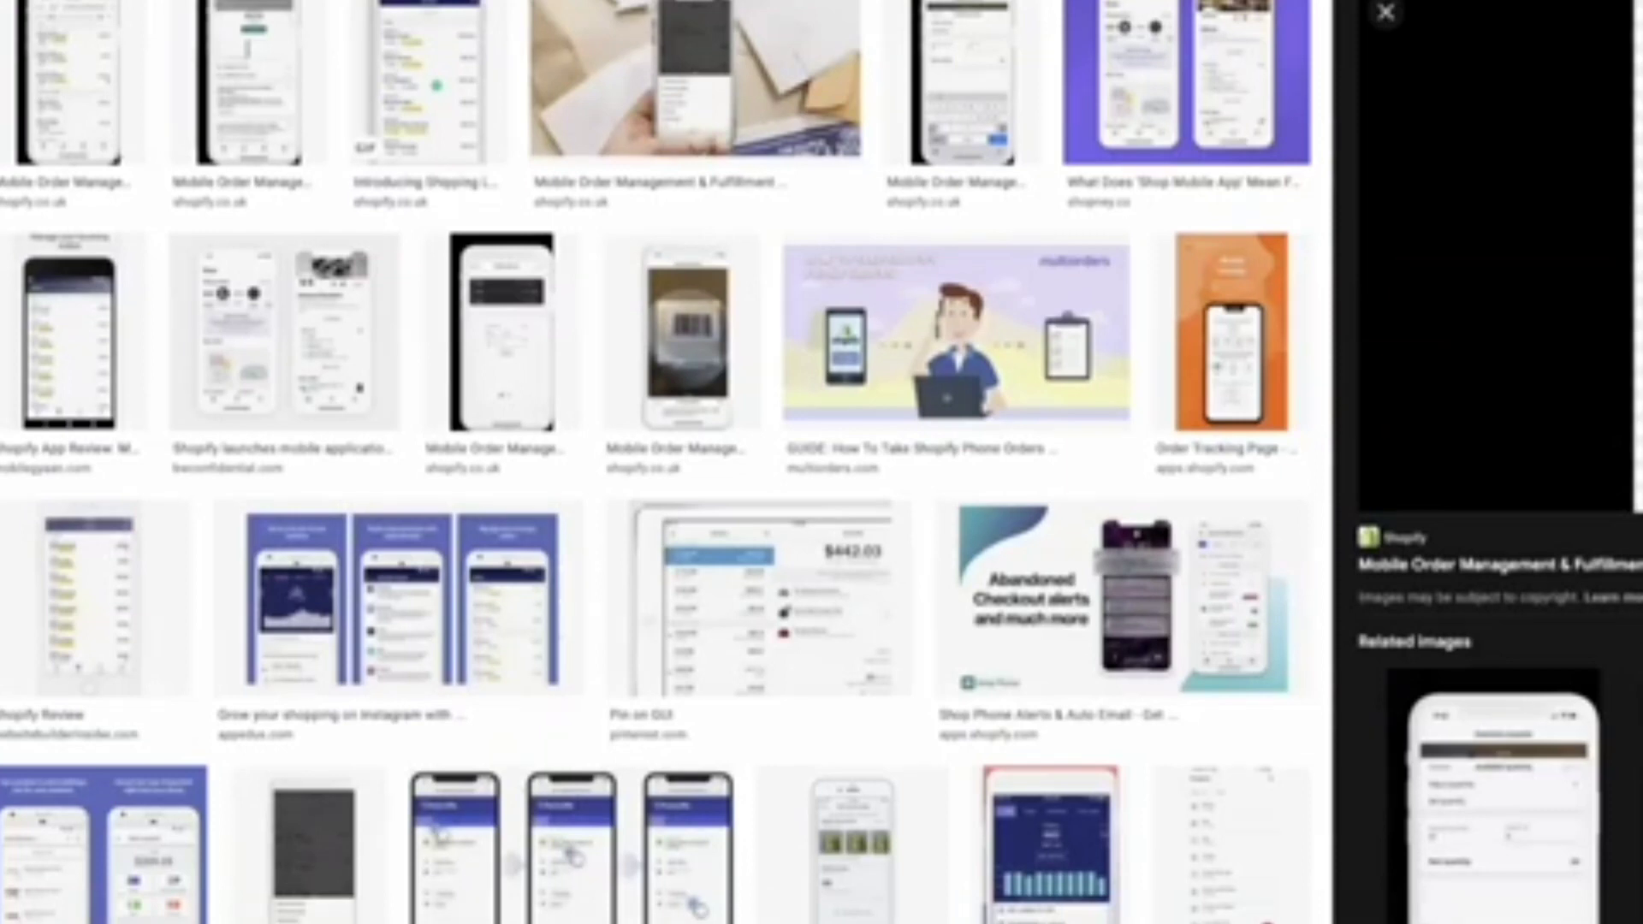
click(508, 653)
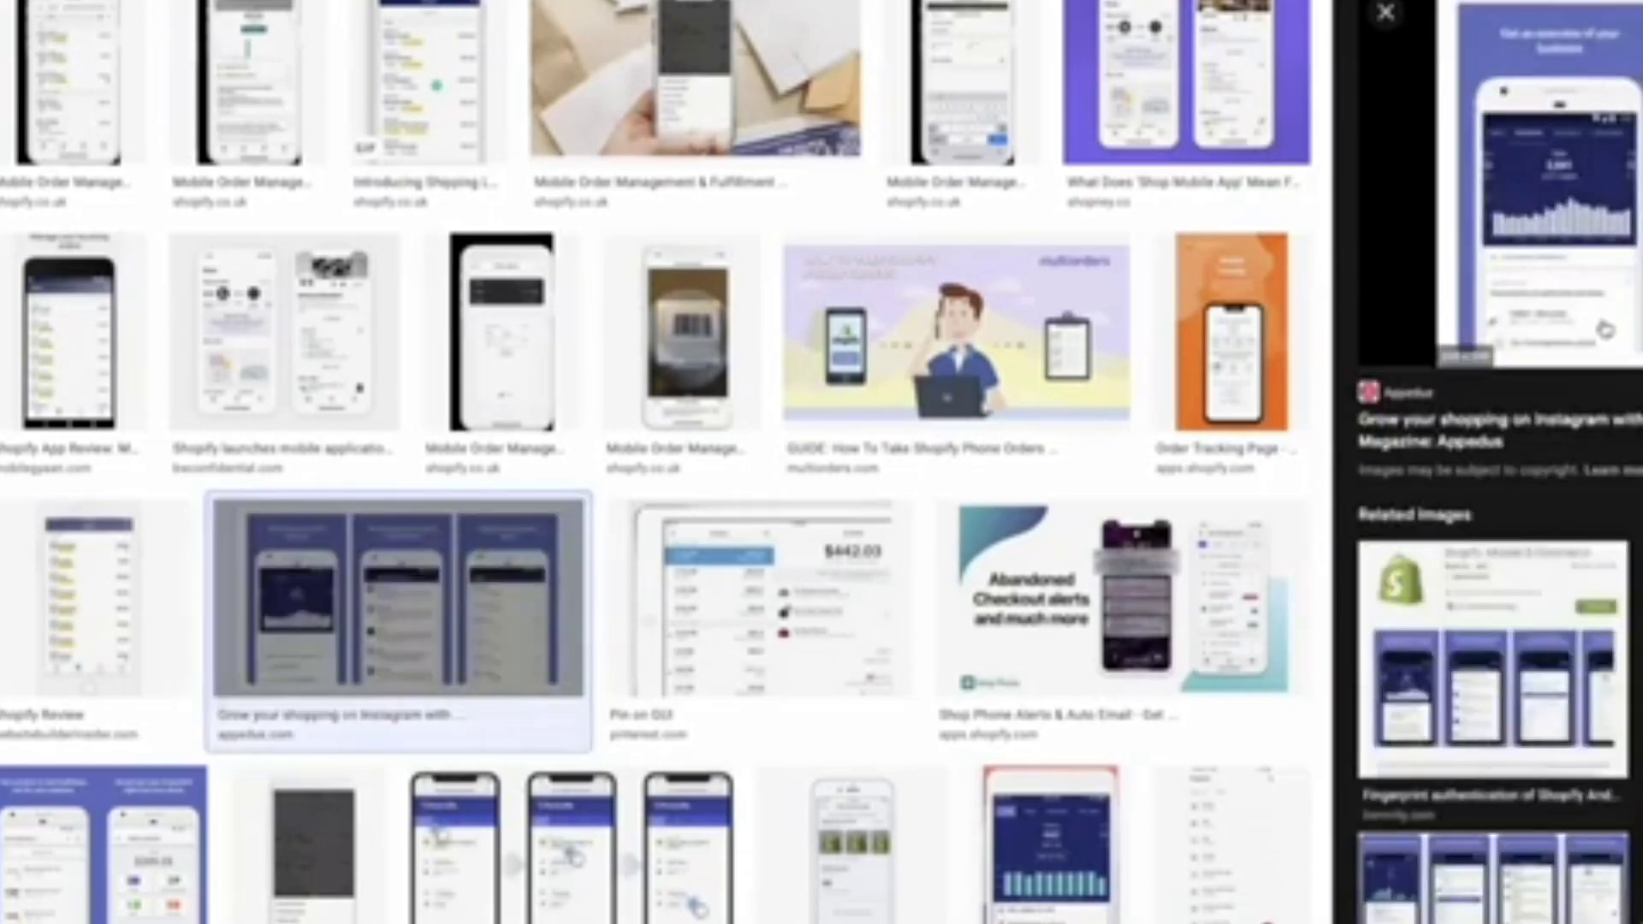
Examine the Appedus Shopify app preview together with its related images and related searches
scroll(1617, 811, down, 10)
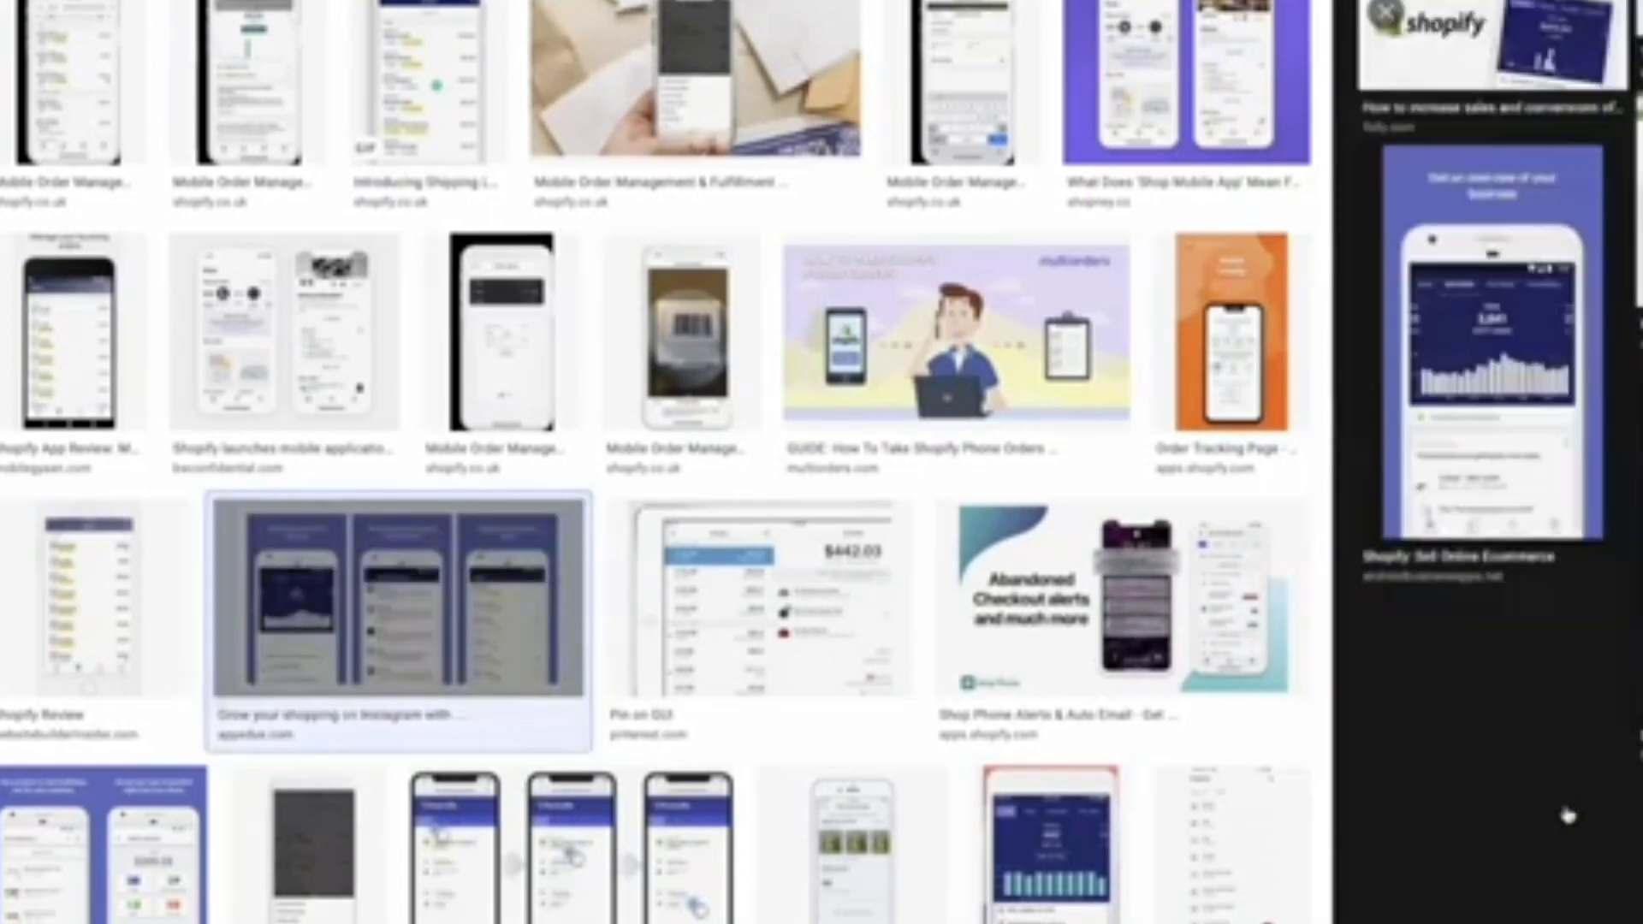
scroll(1558, 792, up, 10)
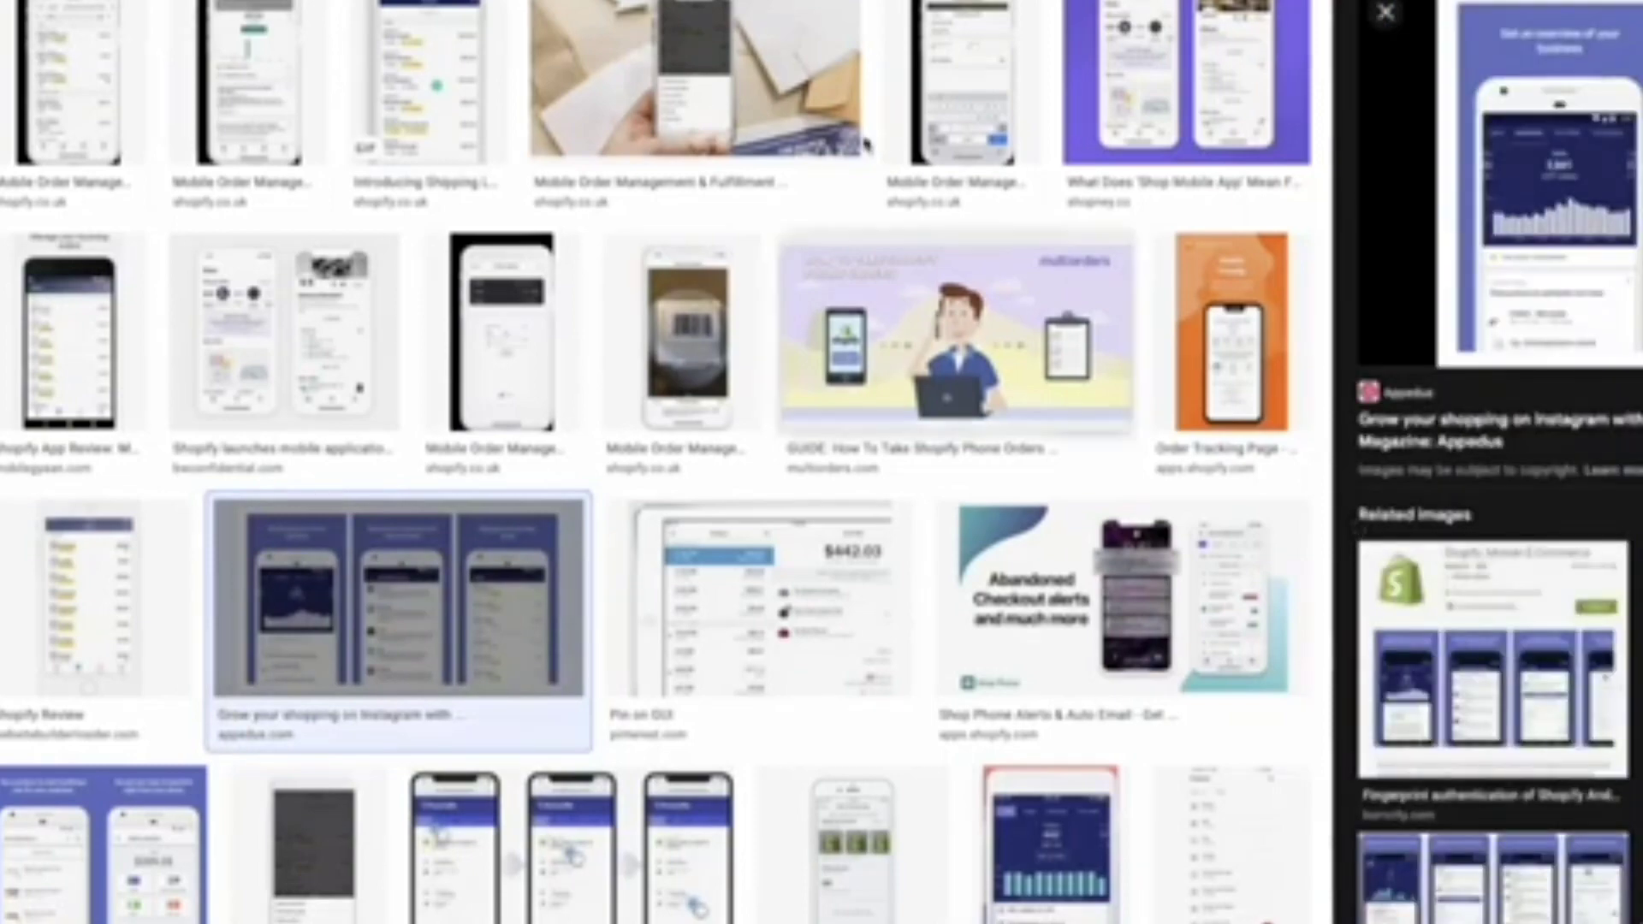
scroll(872, 141, up, 3)
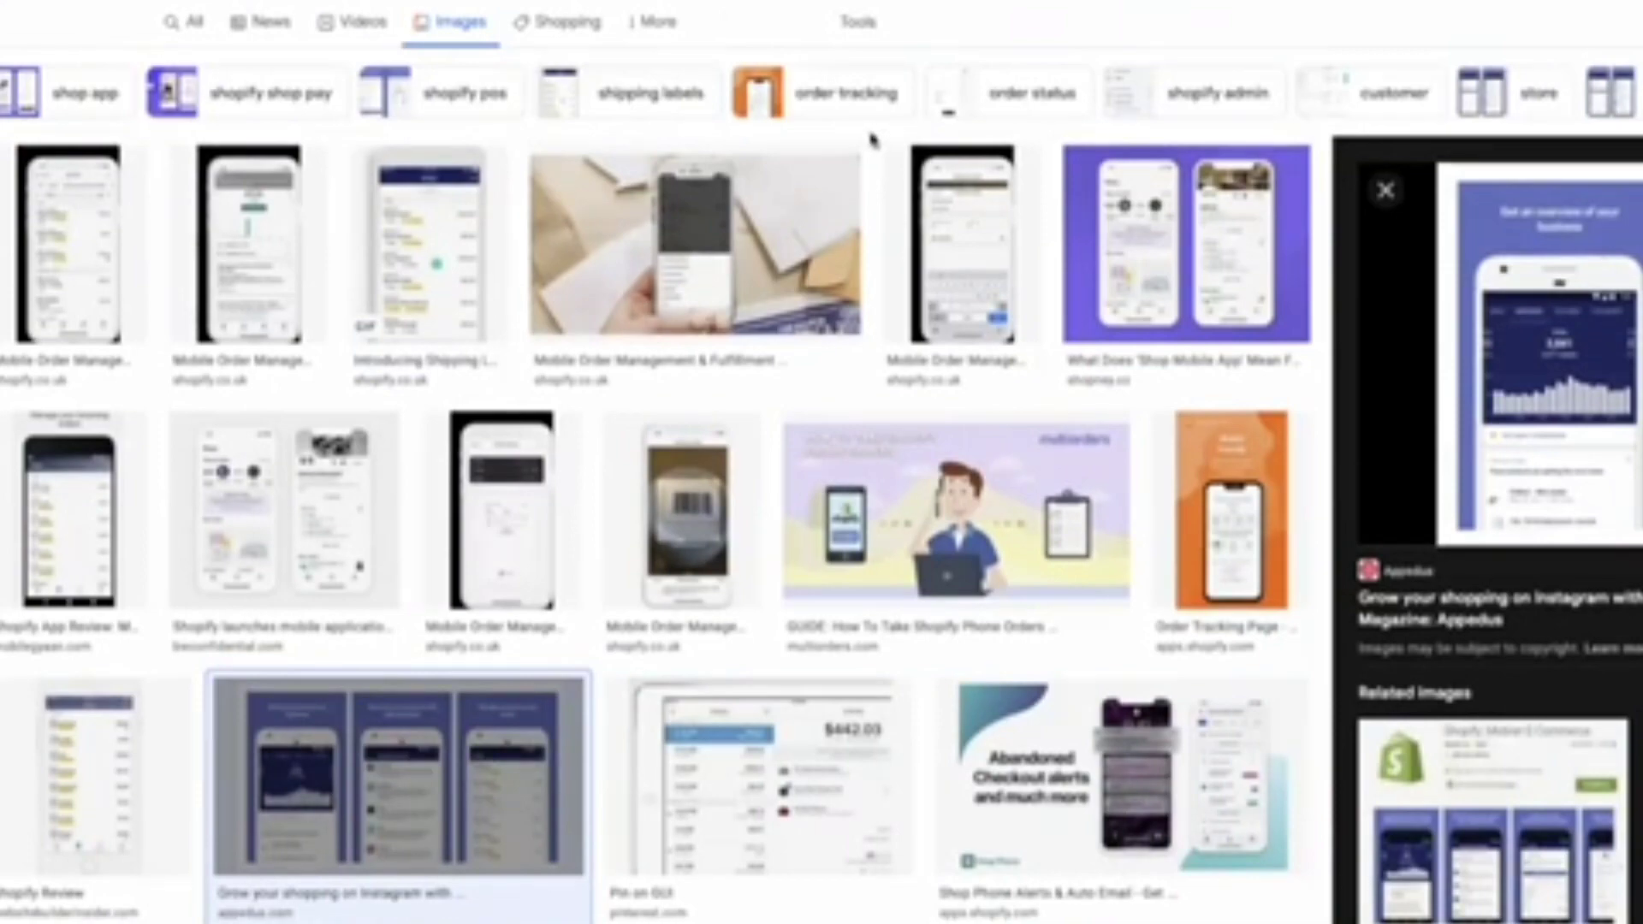
scroll(871, 140, down, 2)
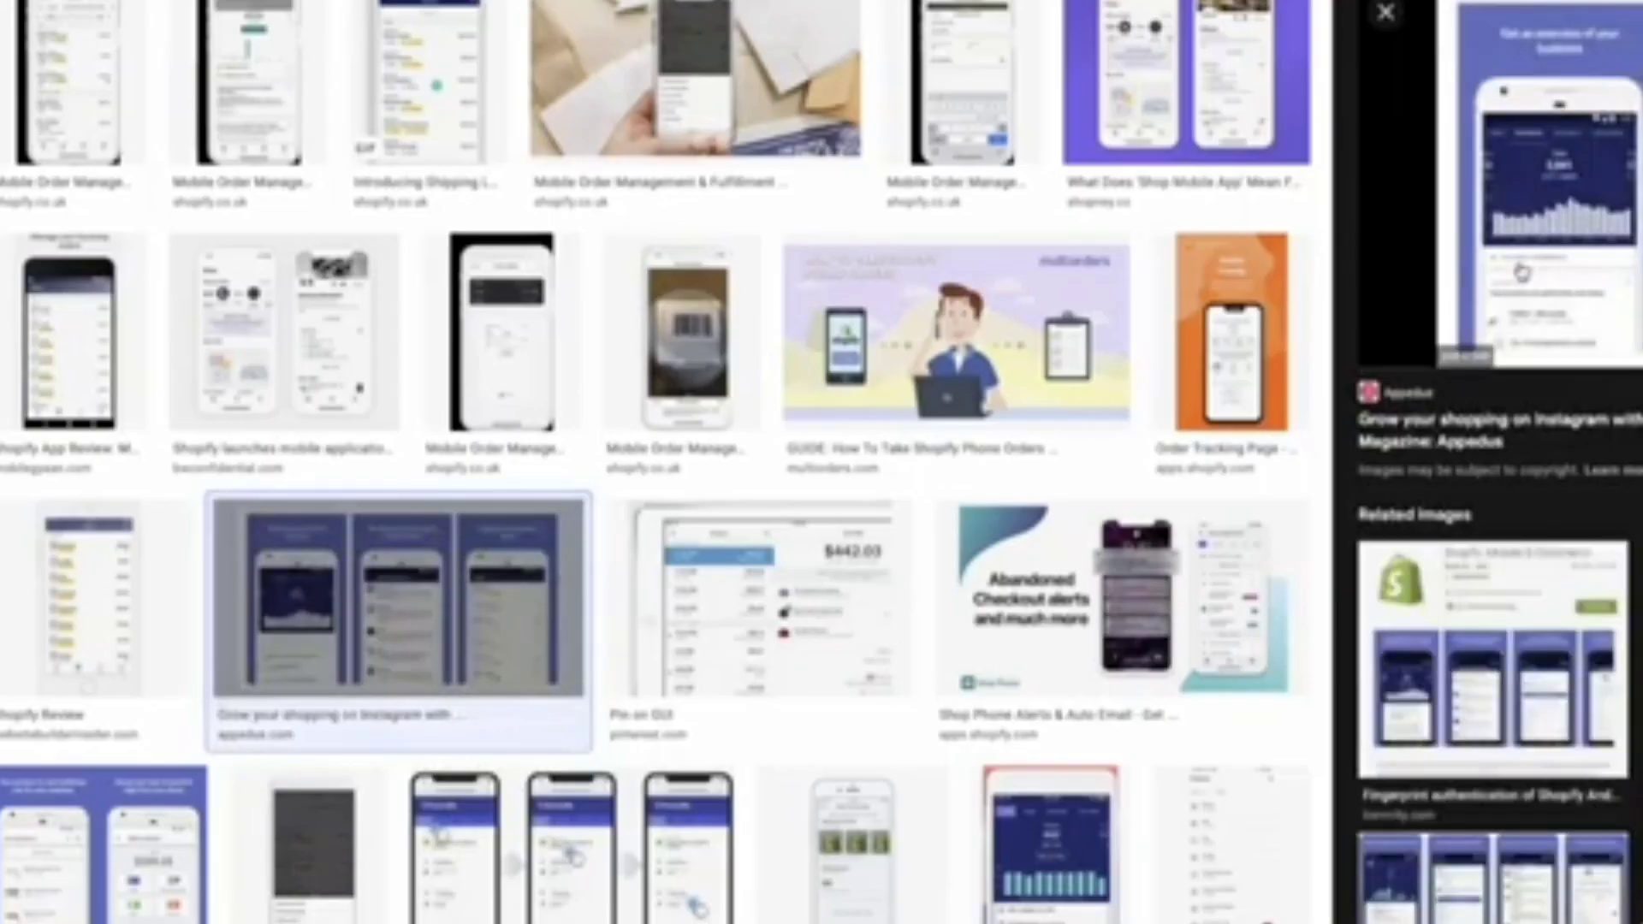
scroll(1566, 813, down, 3)
scroll(1566, 813, down, 5)
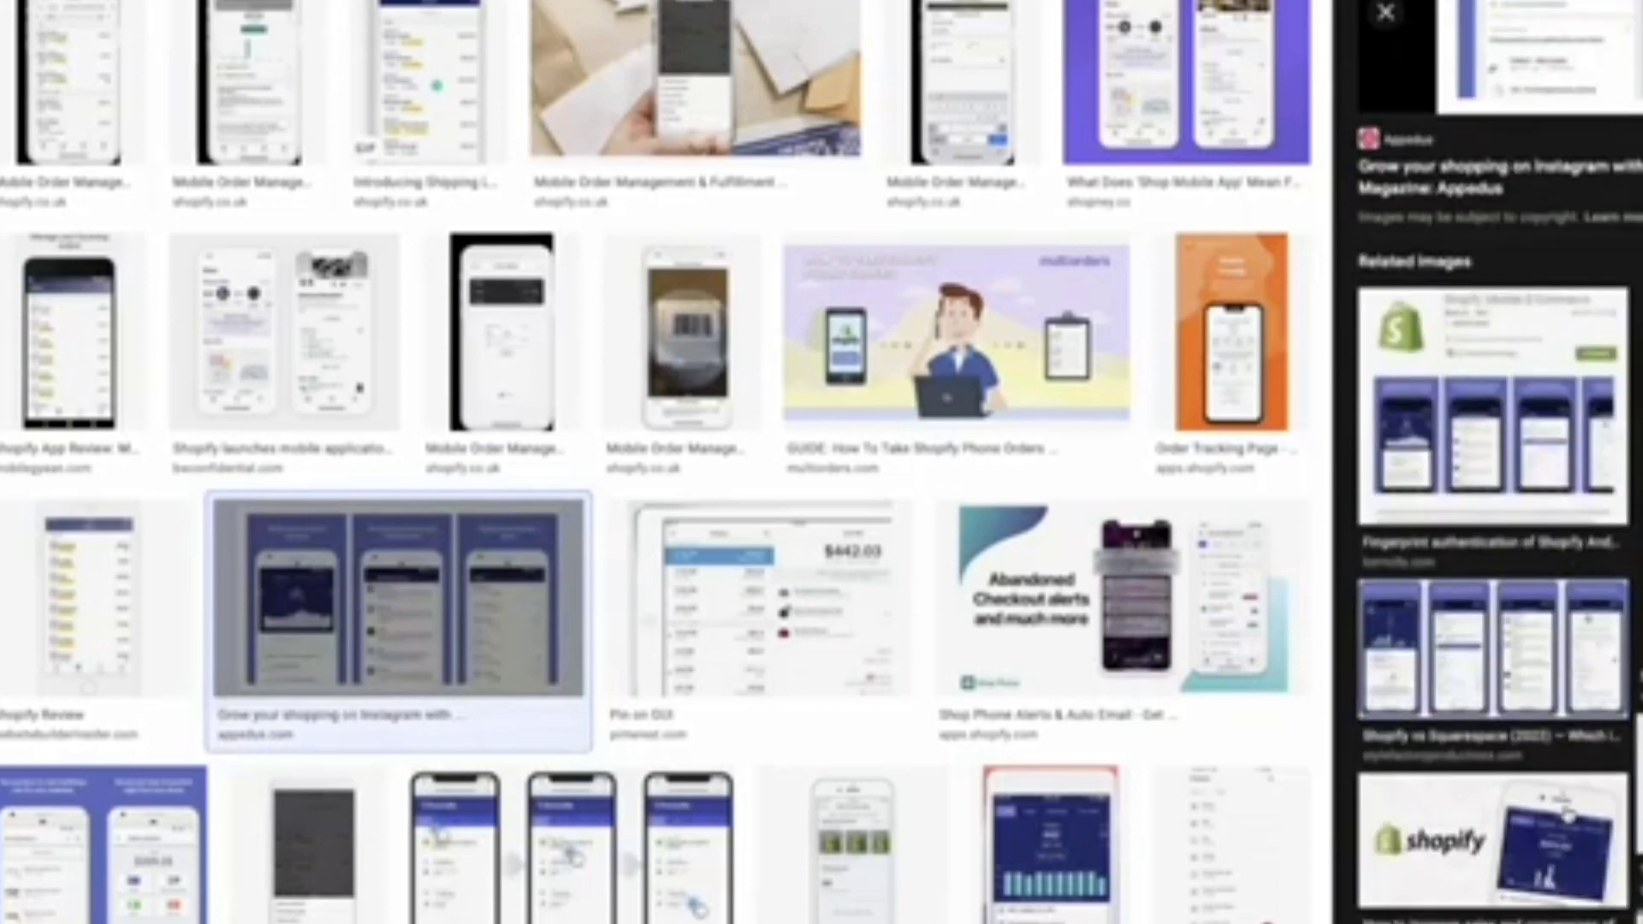
scroll(1566, 813, up, 8)
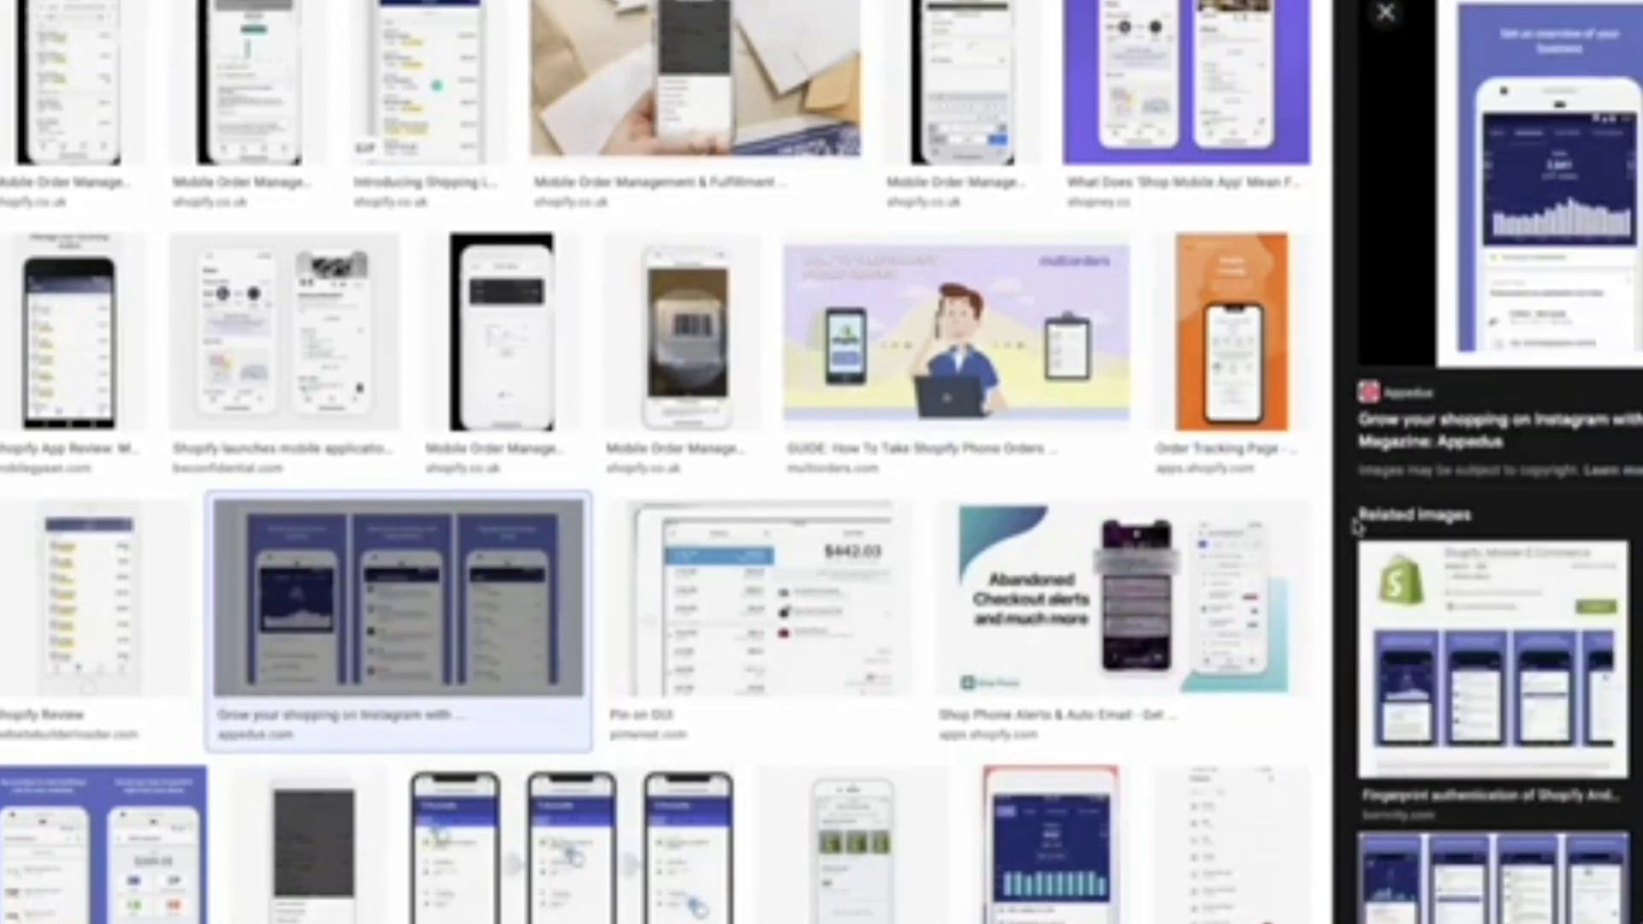
scroll(869, 144, up, 1)
scroll(868, 143, up, 3)
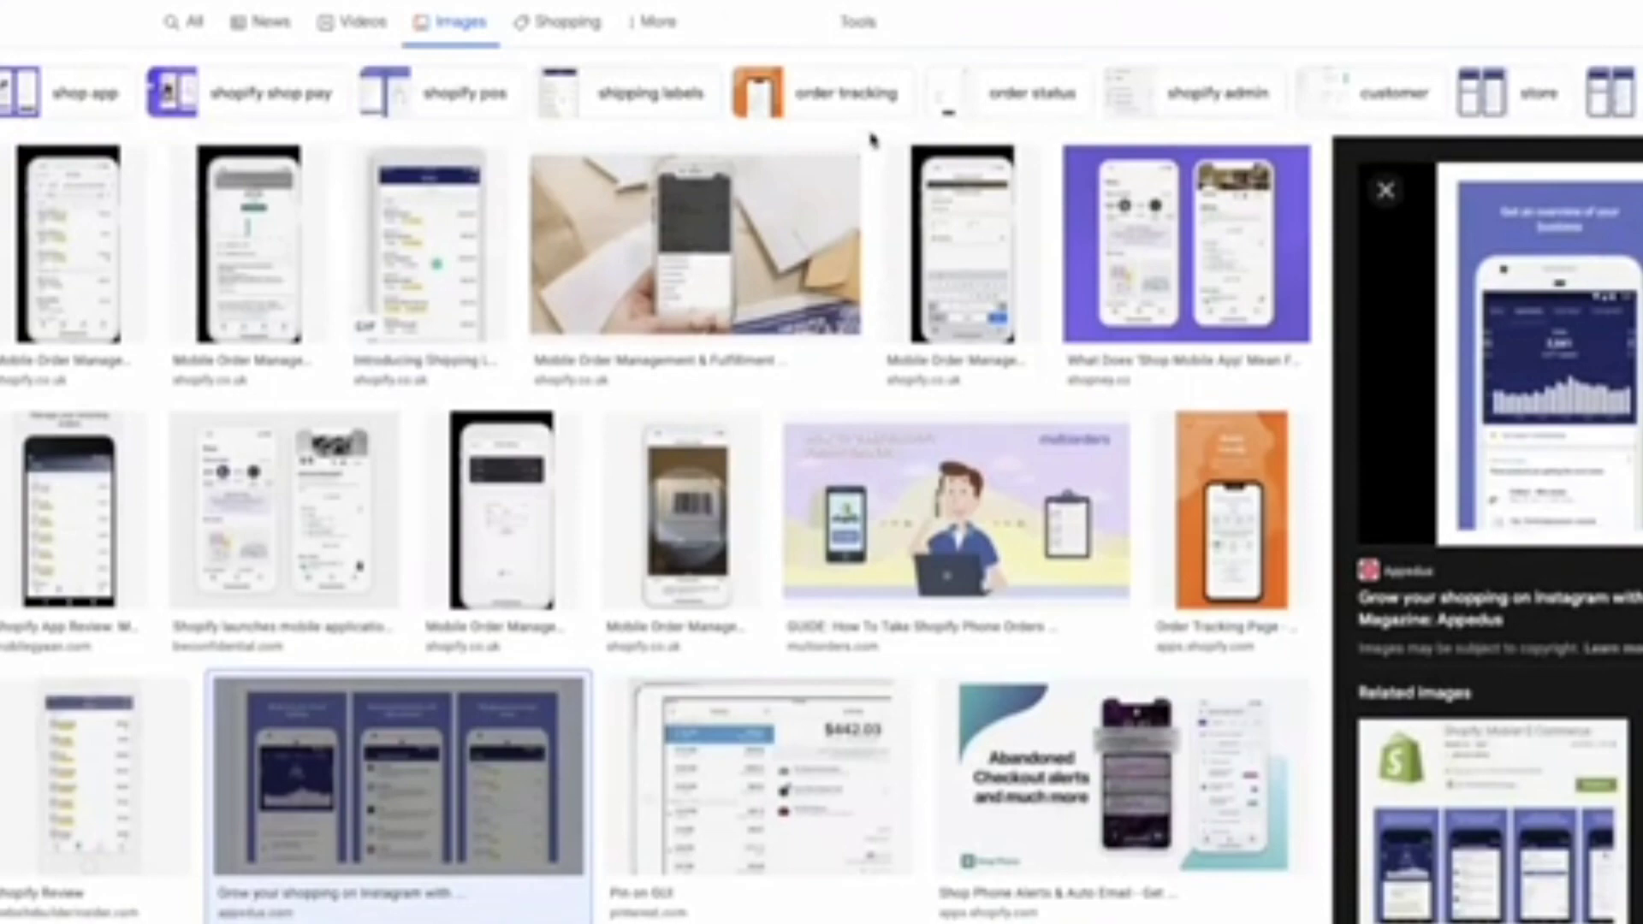
scroll(872, 139, down, 4)
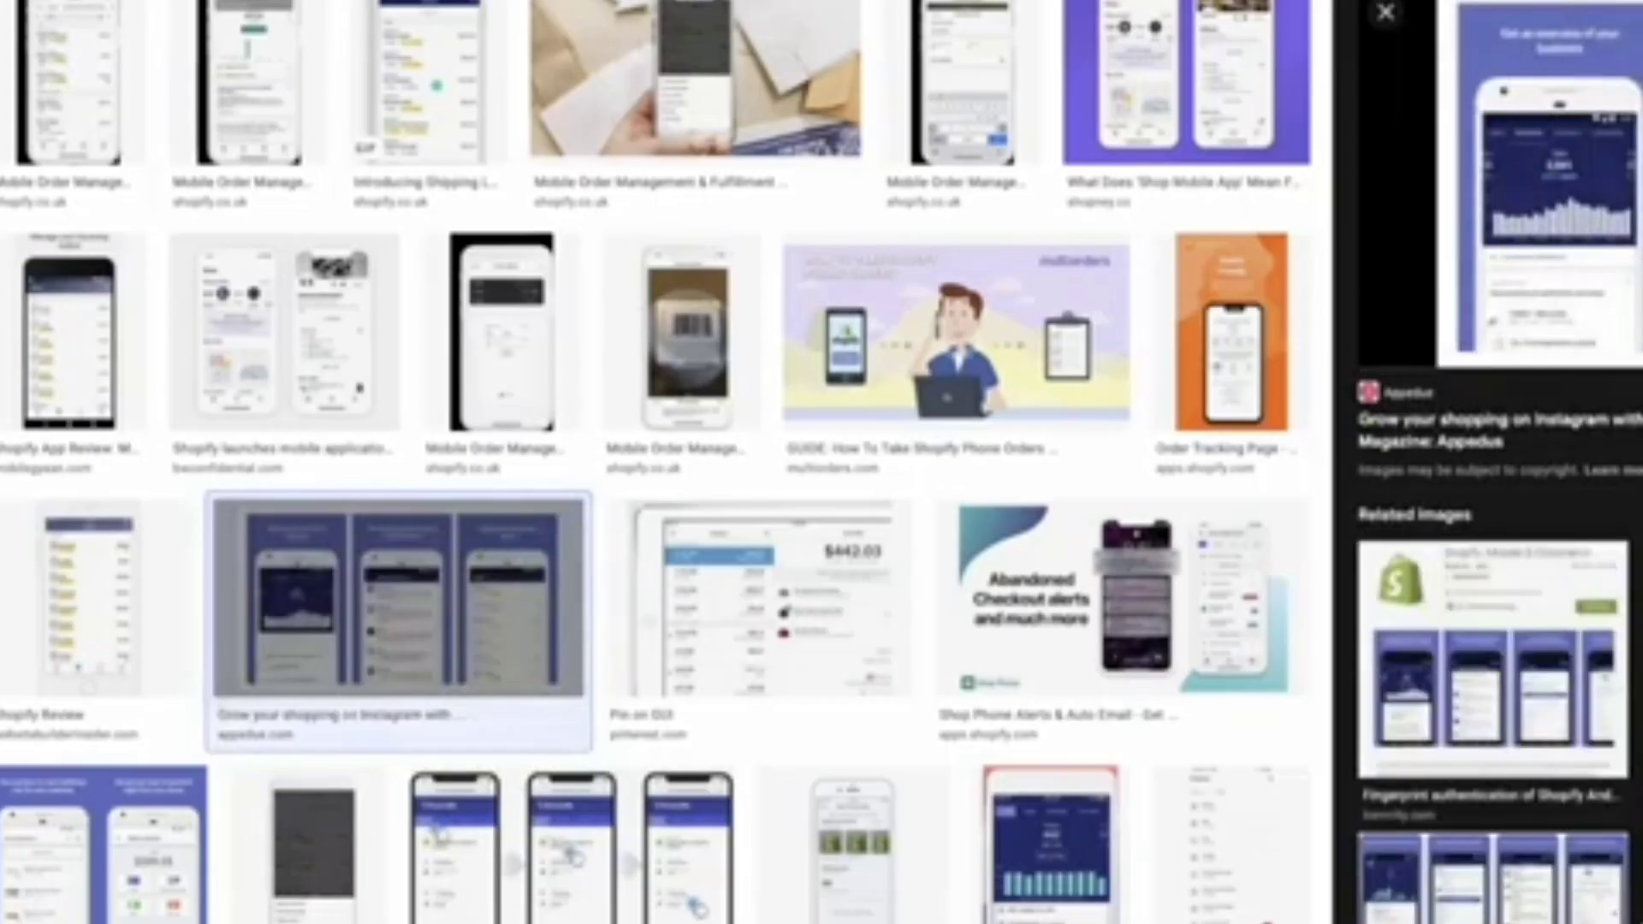
scroll(1568, 814, down, 10)
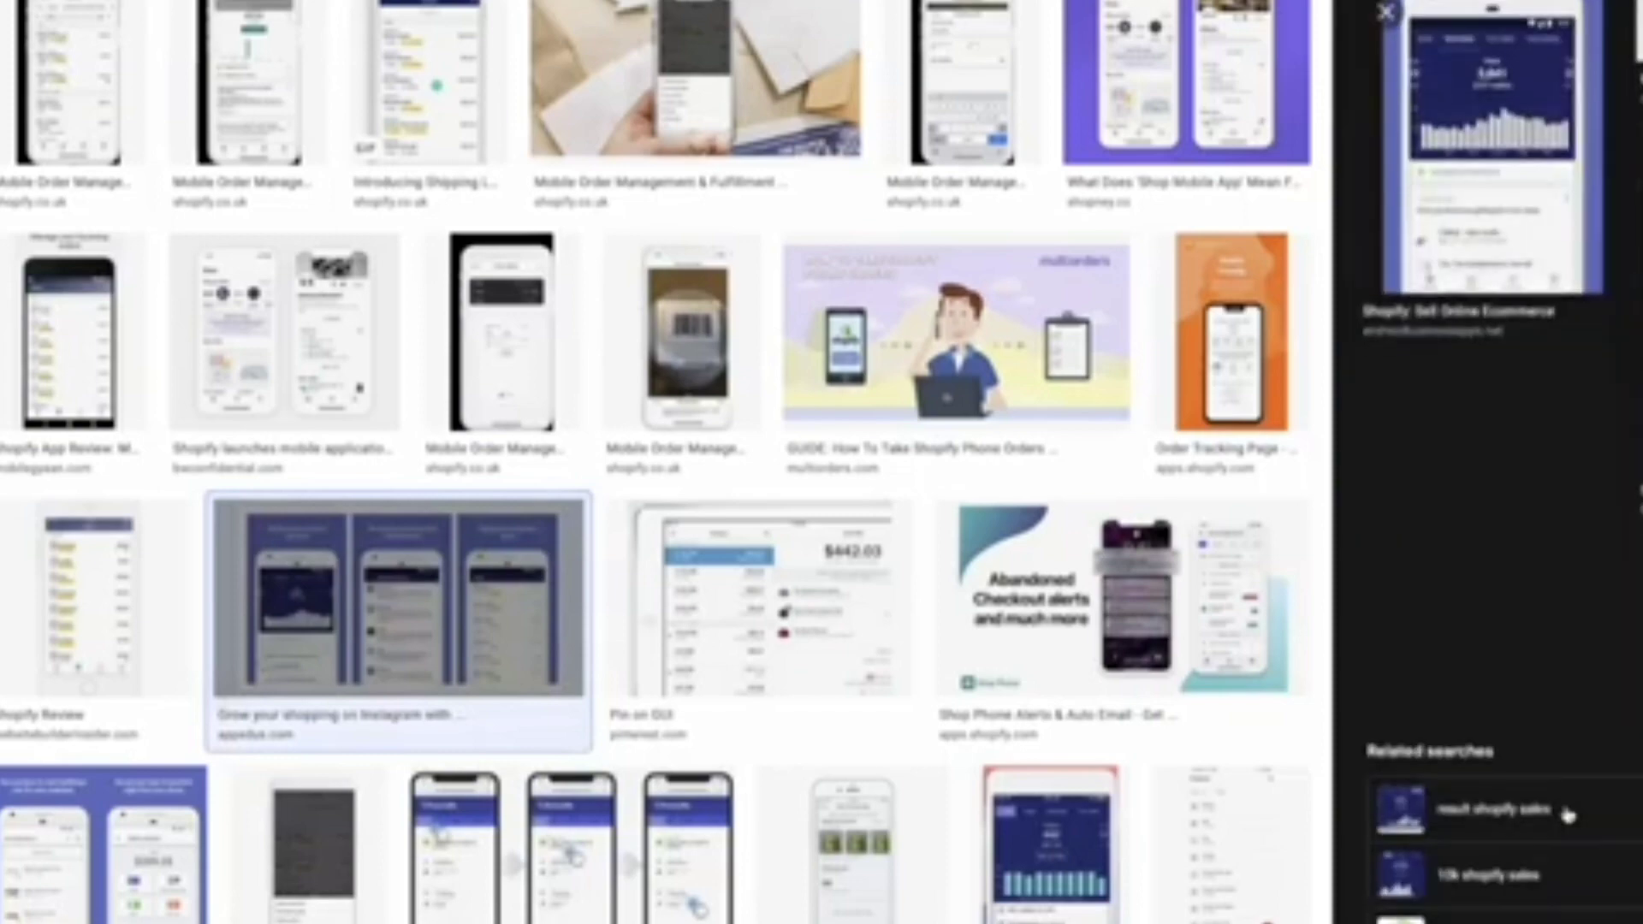
scroll(1567, 815, up, 10)
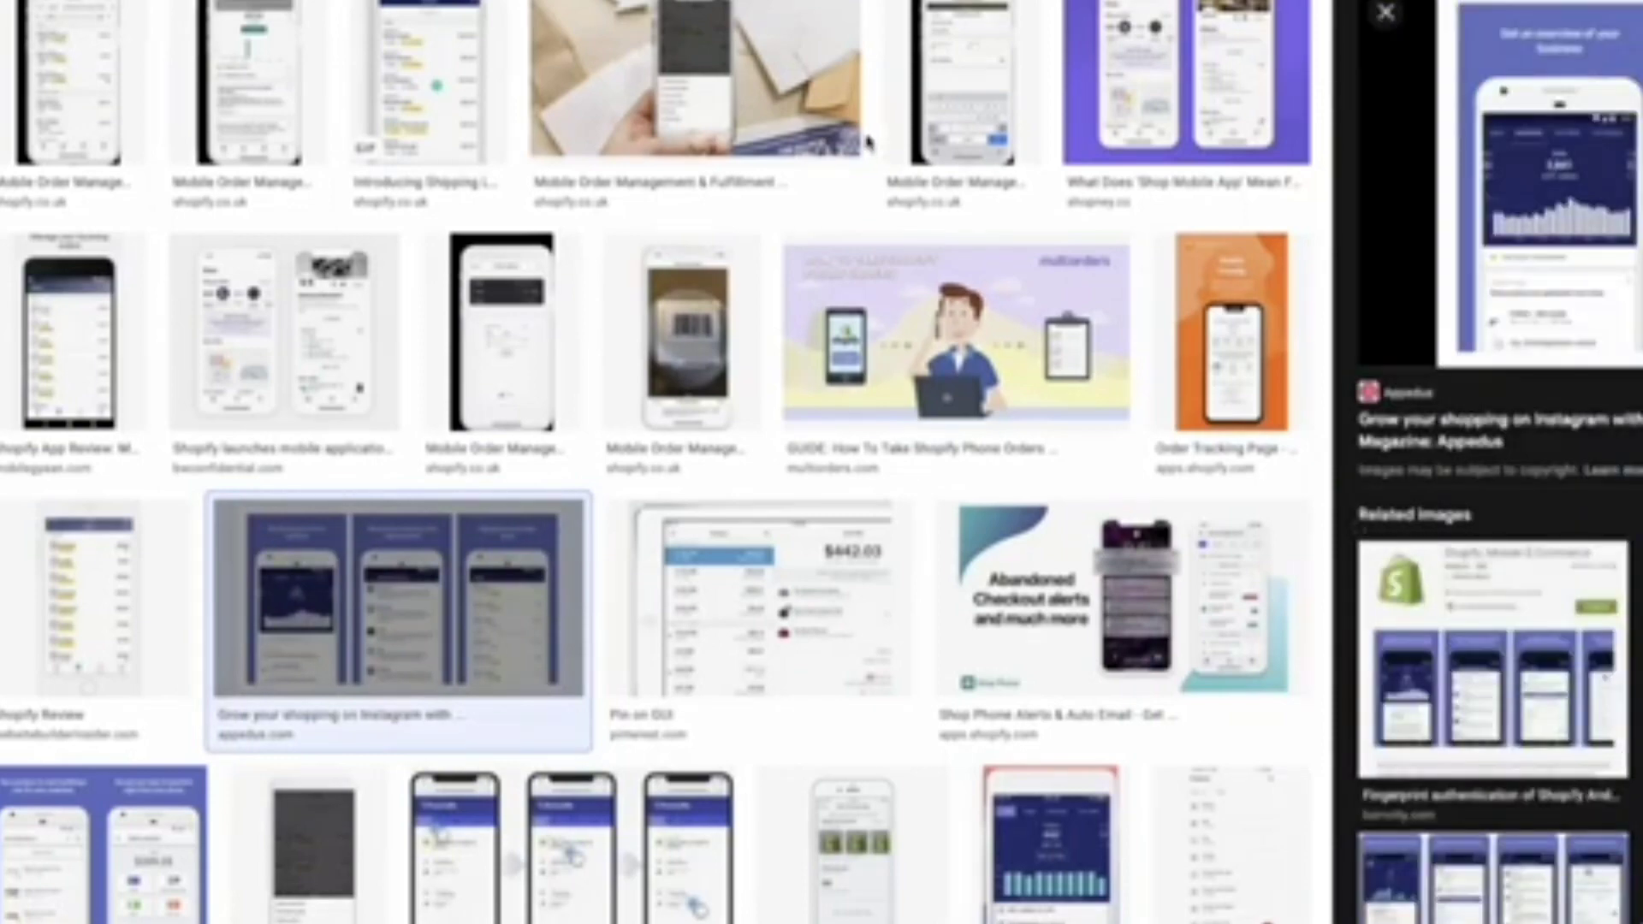
scroll(872, 138, up, 4)
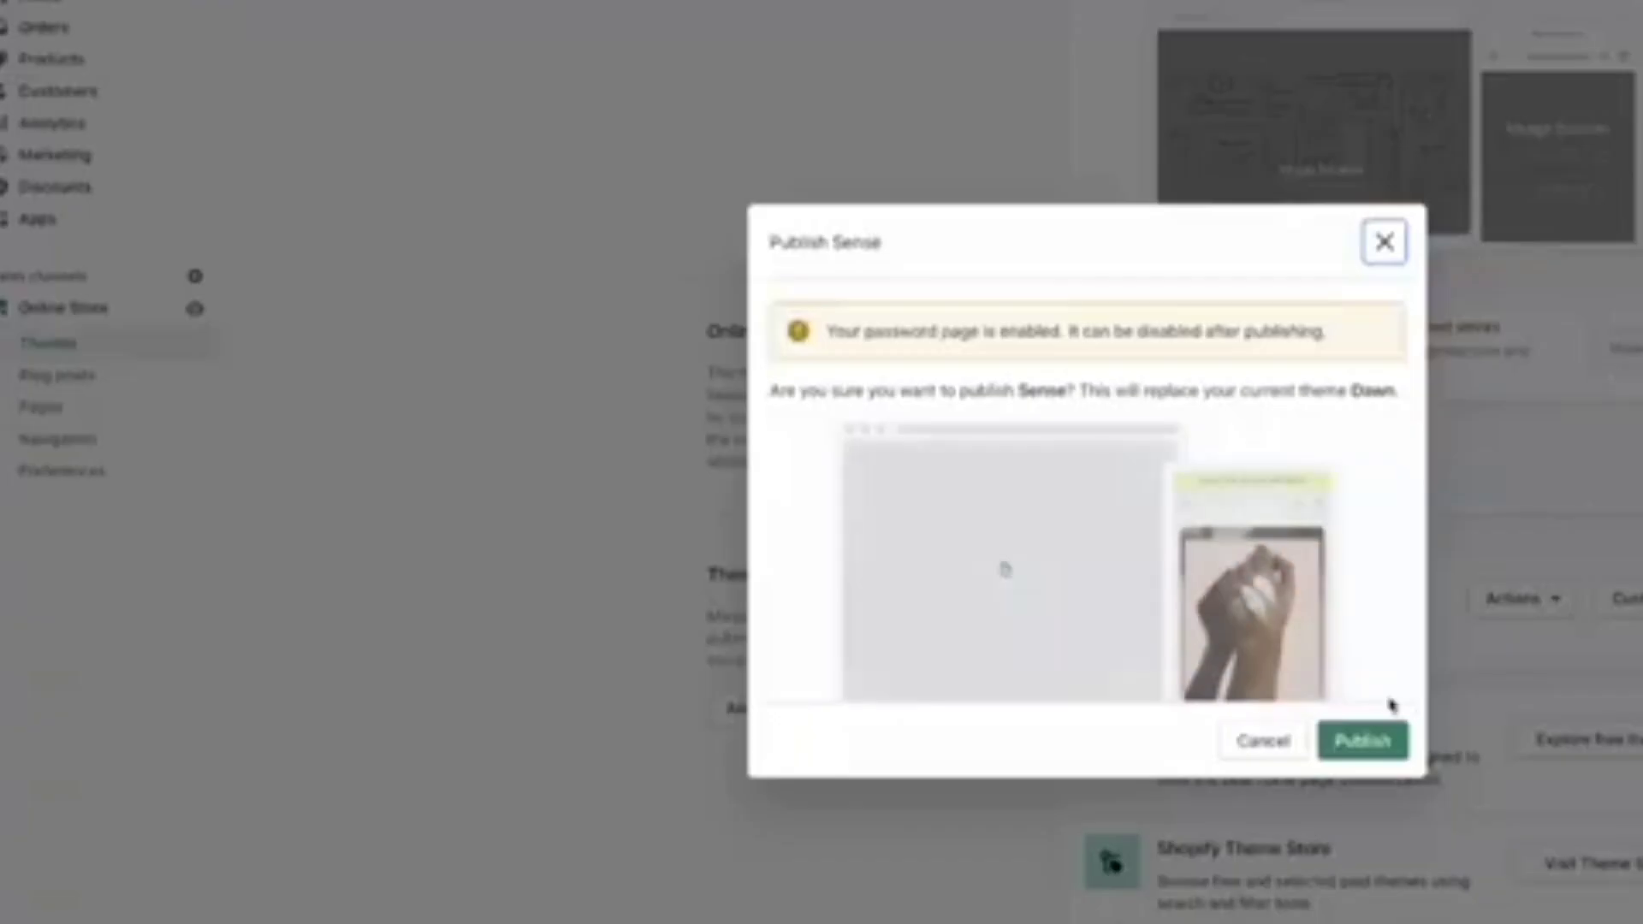
Publish the Sense theme in place of Dawn and open the online store with it
click(1378, 746)
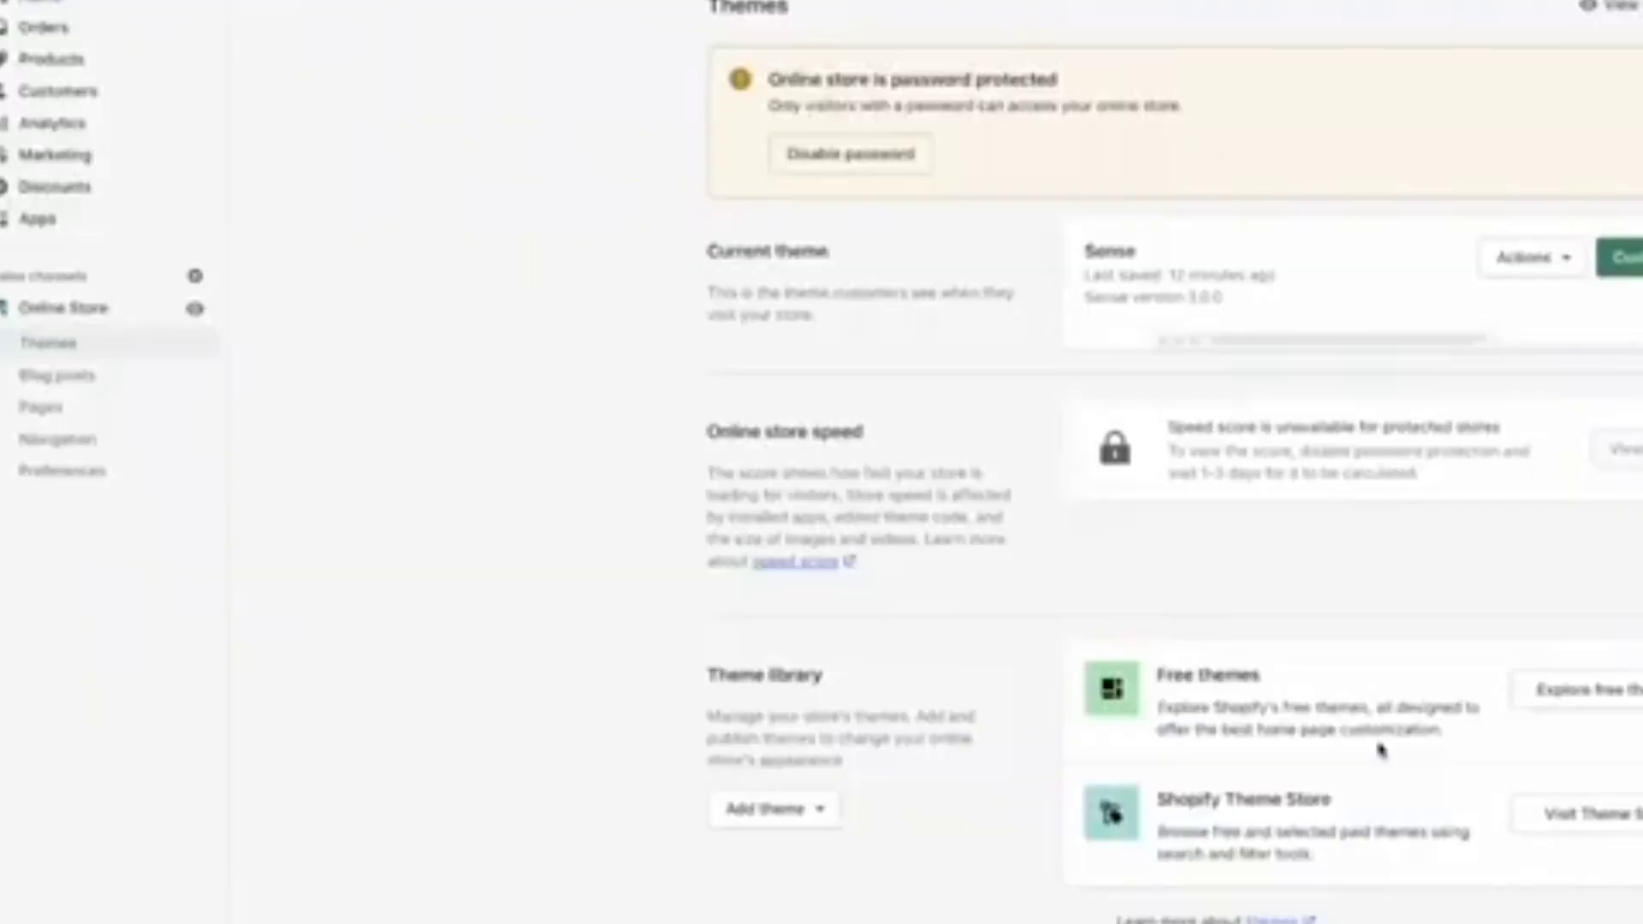
click(1565, 261)
click(1540, 323)
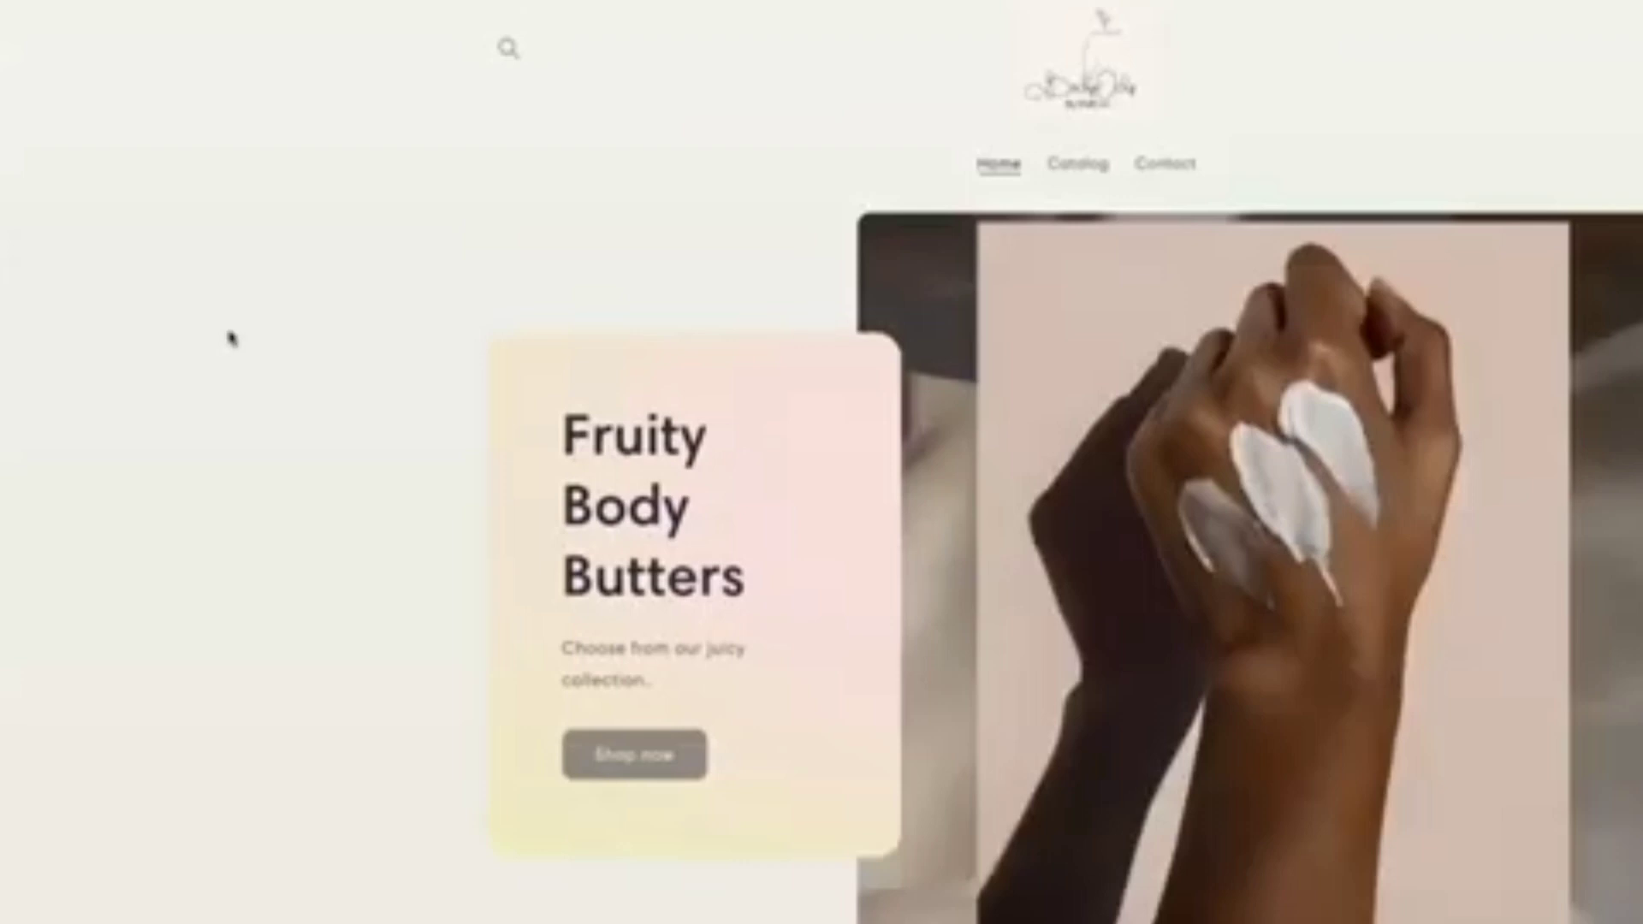
Review the storefront's home page down to the featured collection and view the Mango Whipped Body Butter product page
scroll(231, 337, down, 9)
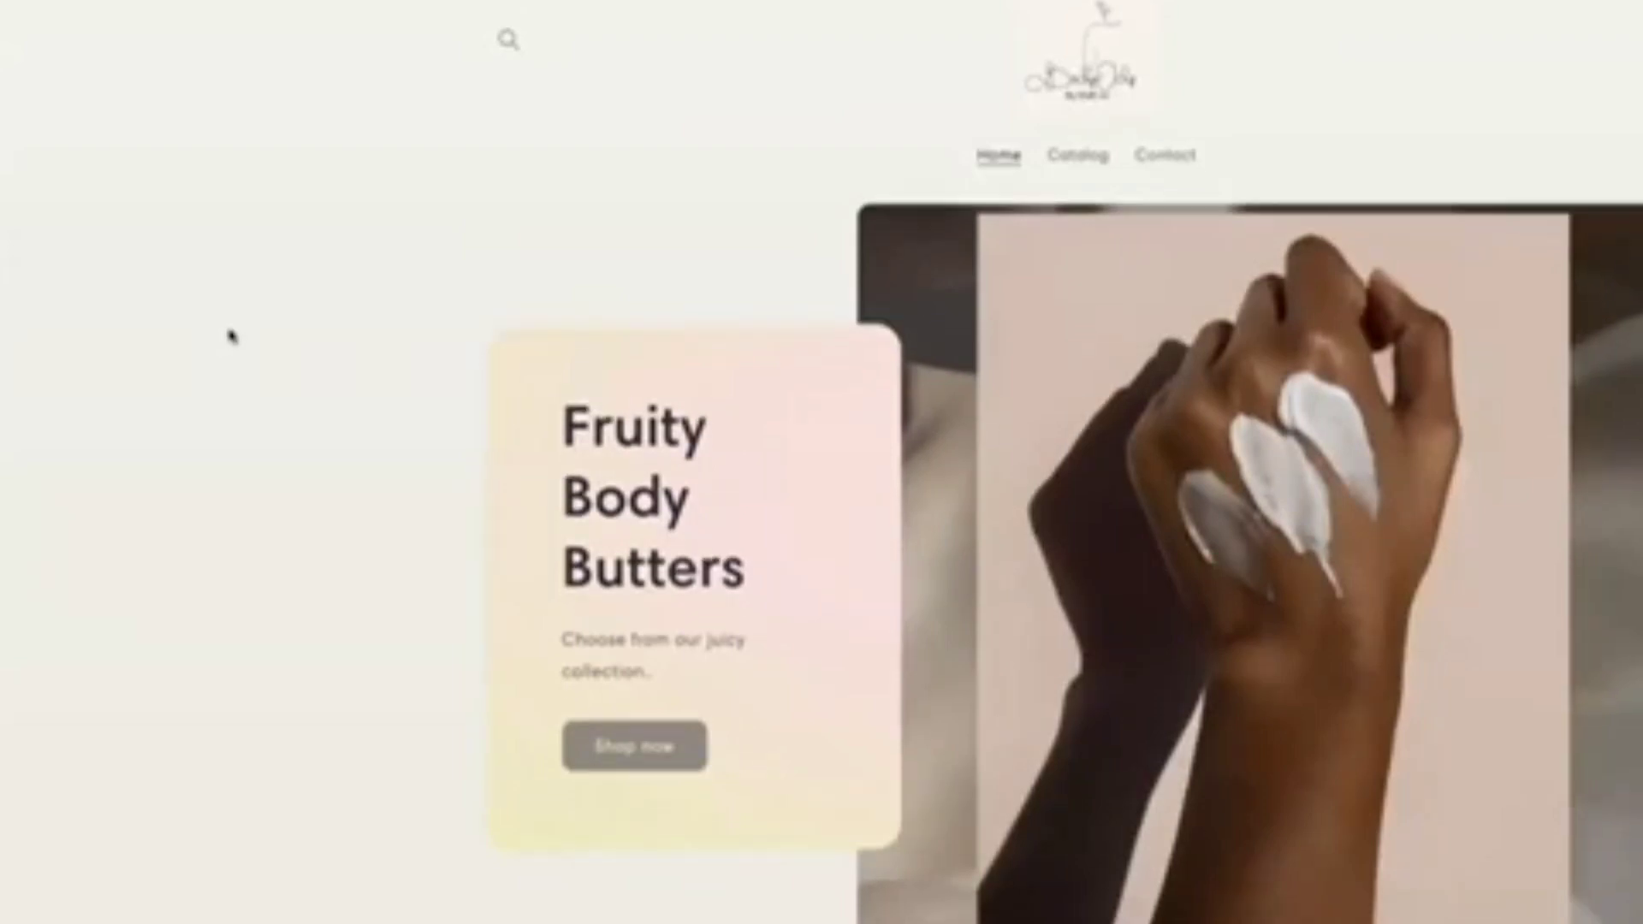
scroll(231, 336, down, 4)
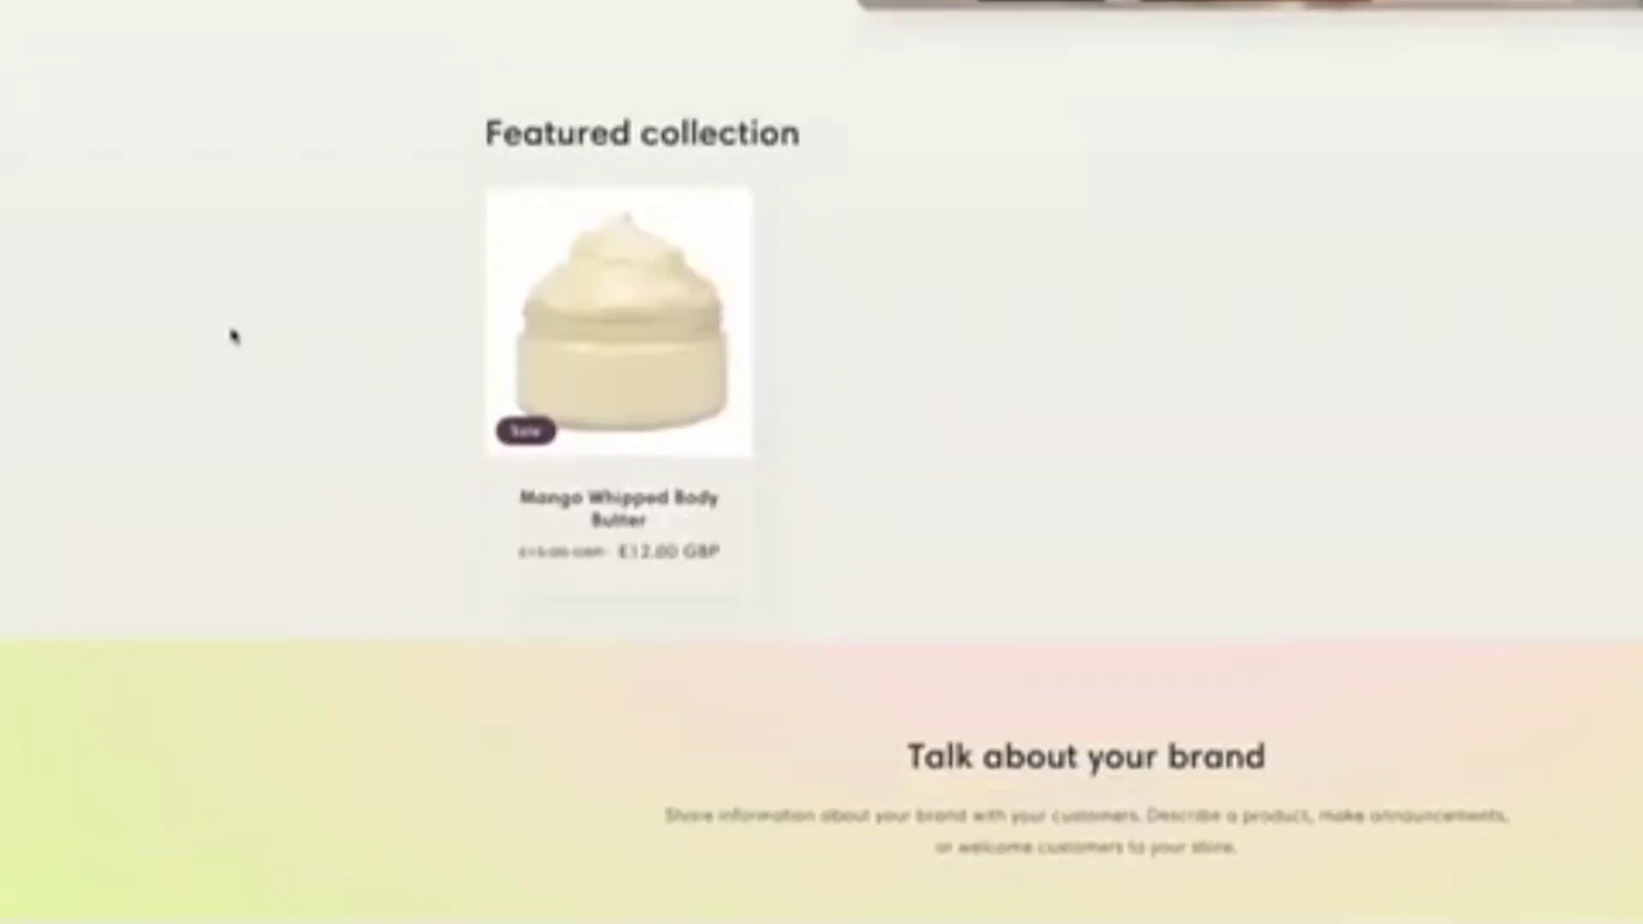
click(547, 212)
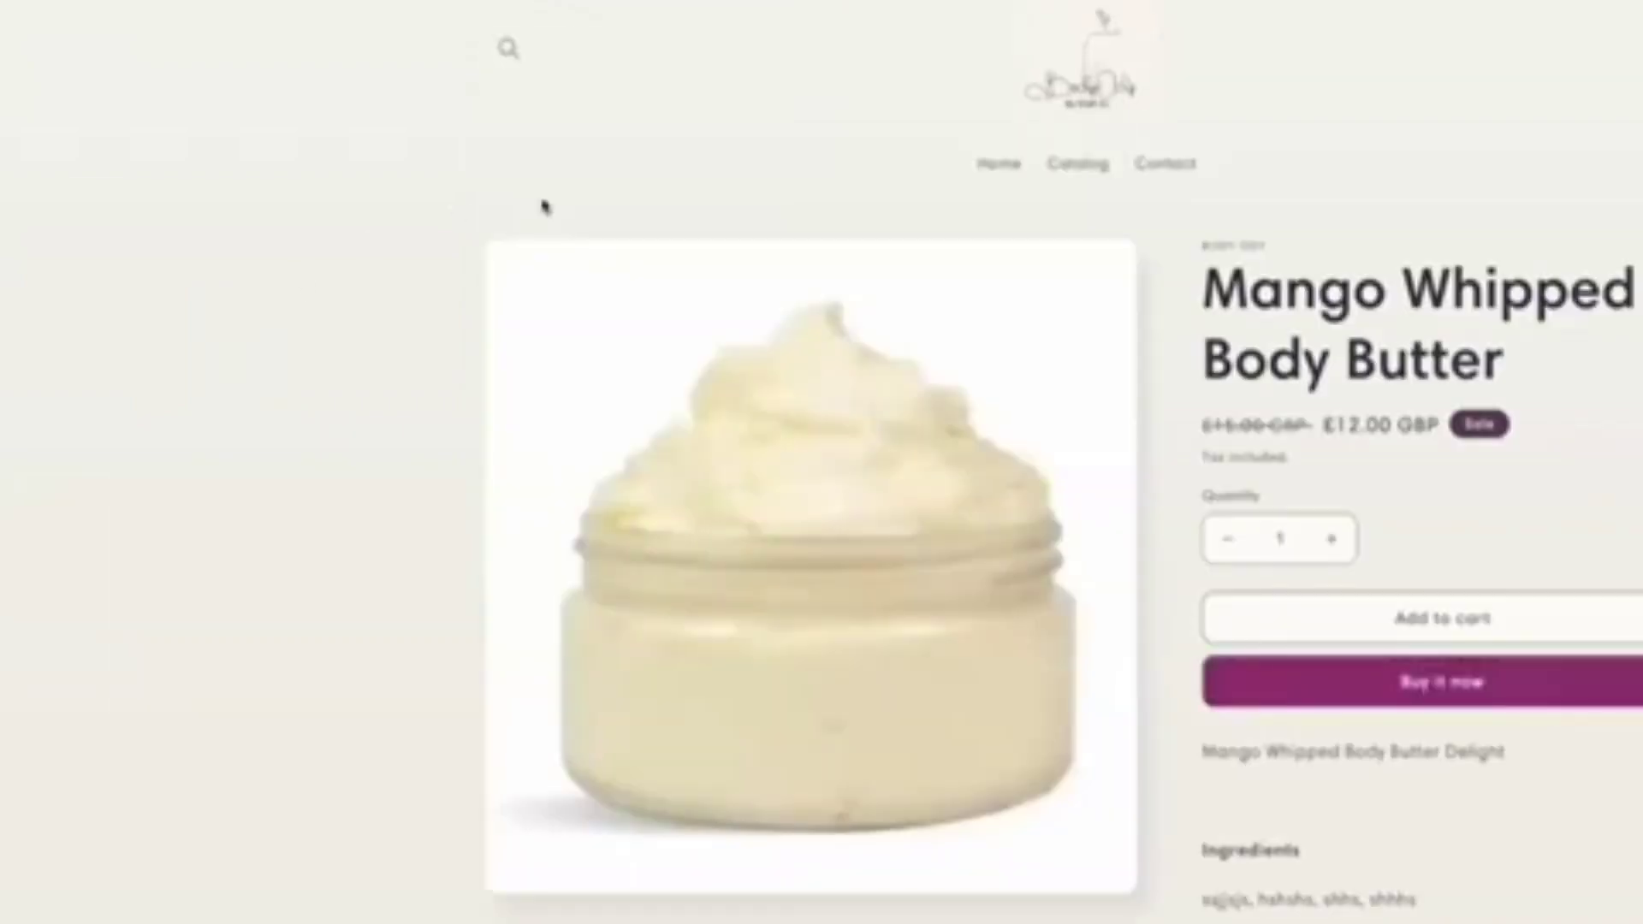
scroll(543, 207, down, 5)
scroll(543, 207, up, 5)
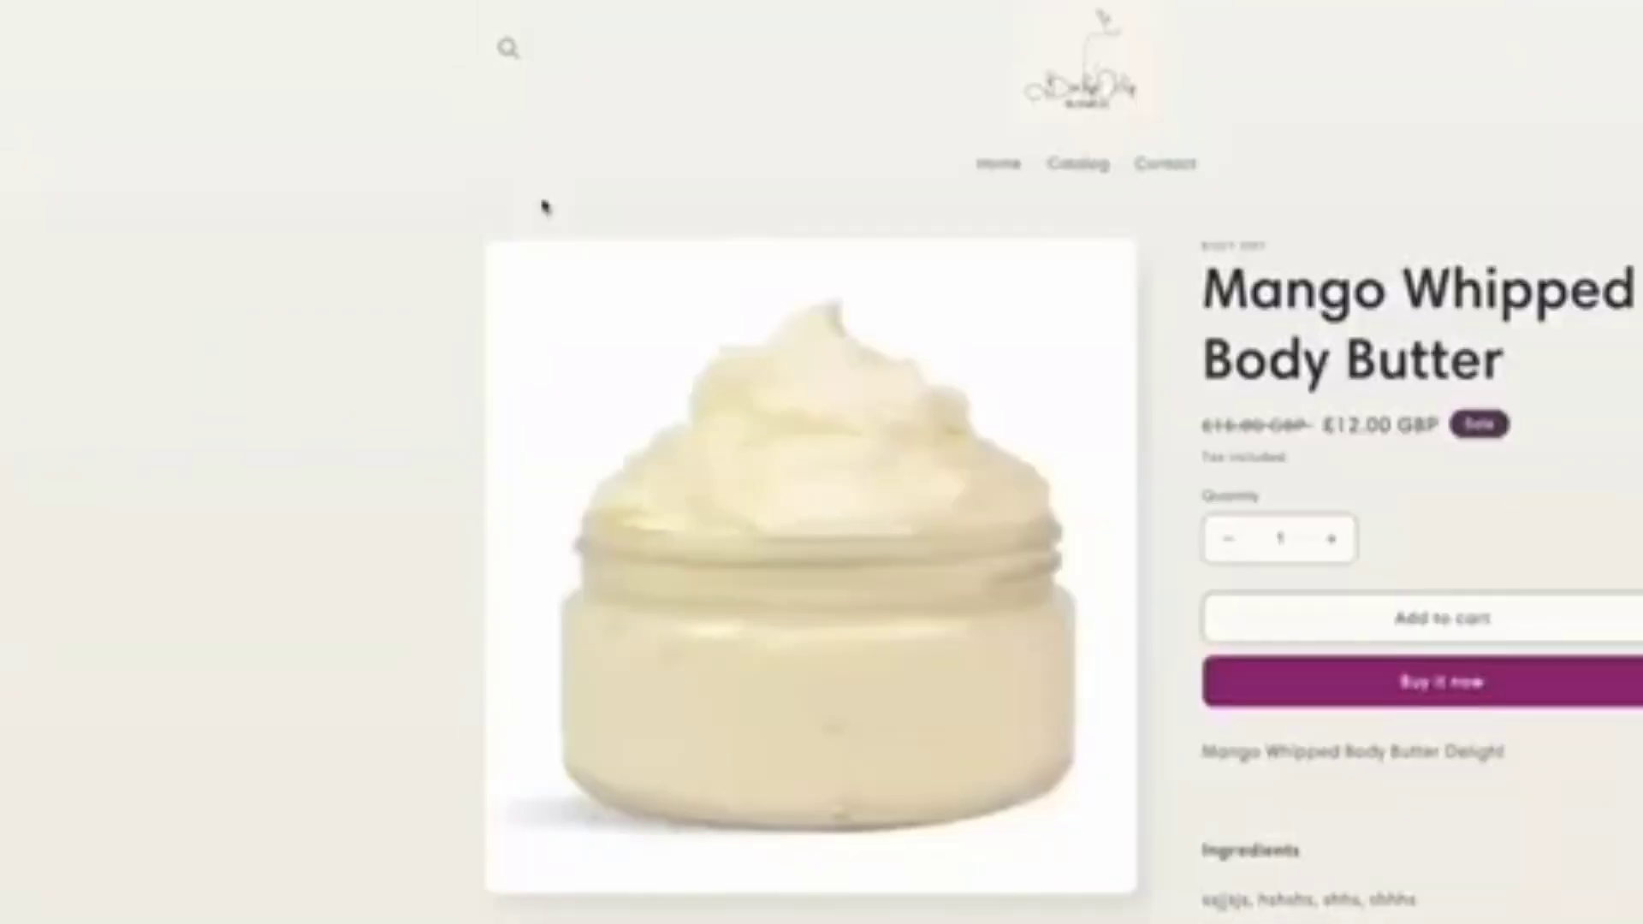
View the published store's home page again, past the brand section, and reopen the Mango Whipped Body Butter product
click(1533, 322)
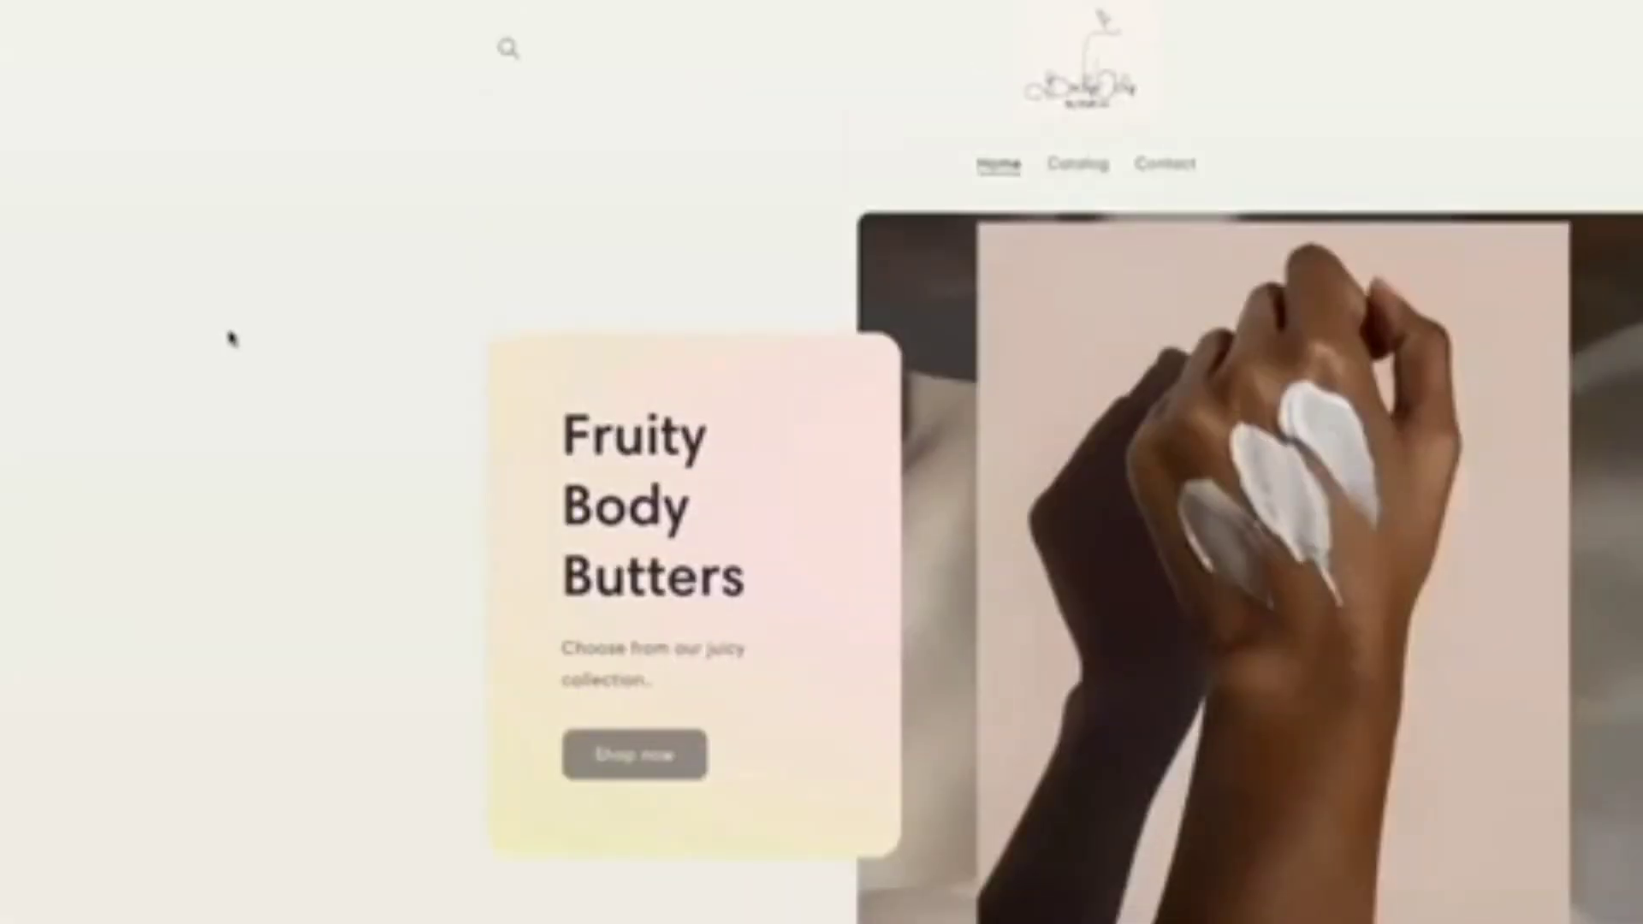
scroll(230, 338, down, 8)
scroll(229, 338, down, 5)
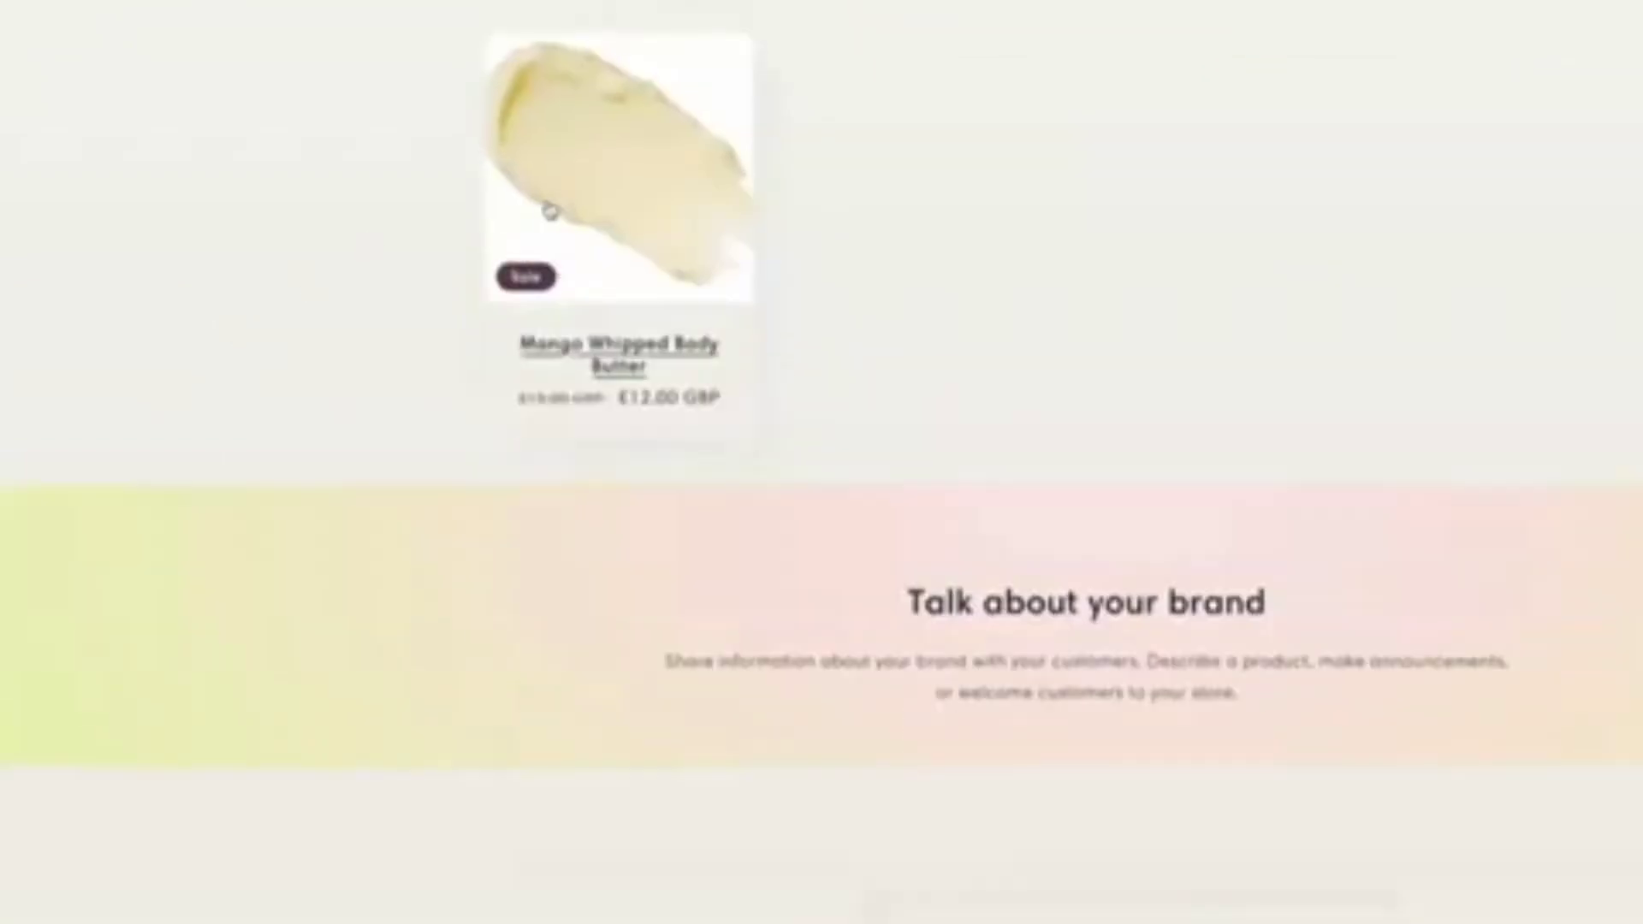
click(543, 210)
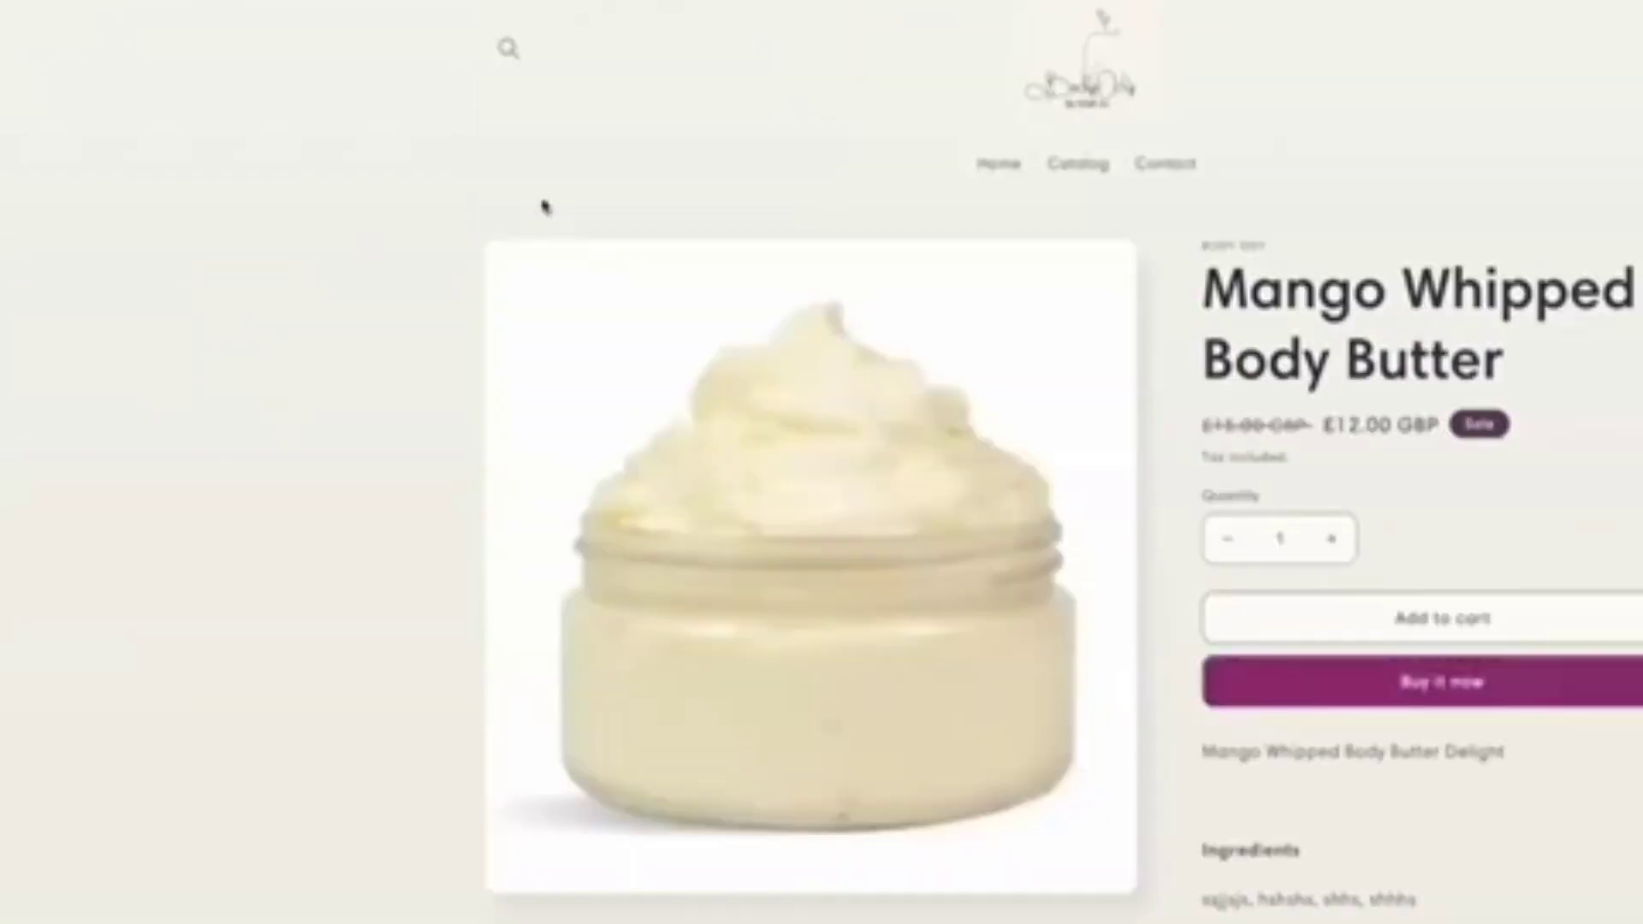